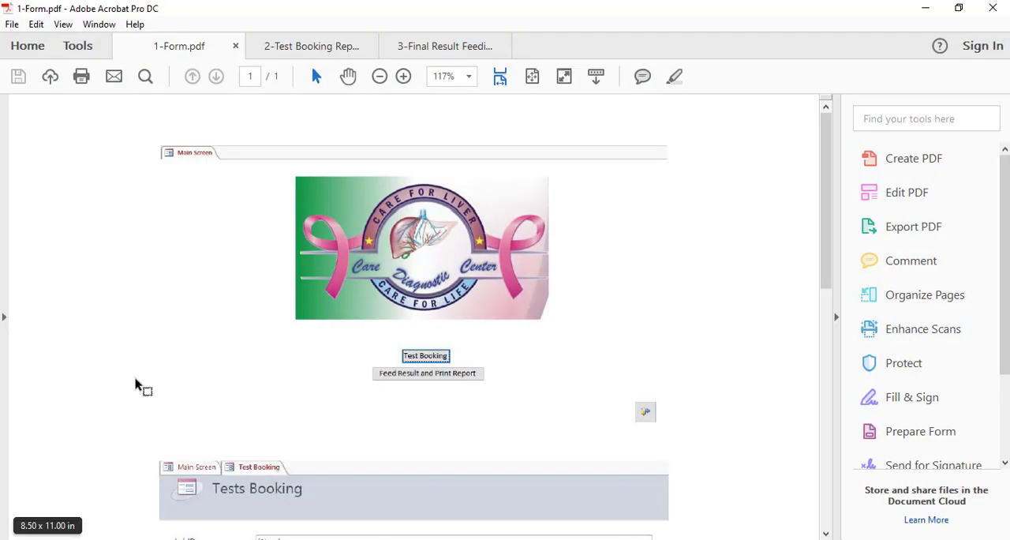
Look through the form layouts, the test booking report and the final result report in the three open PDFs
scroll(285, 171, "down", 15)
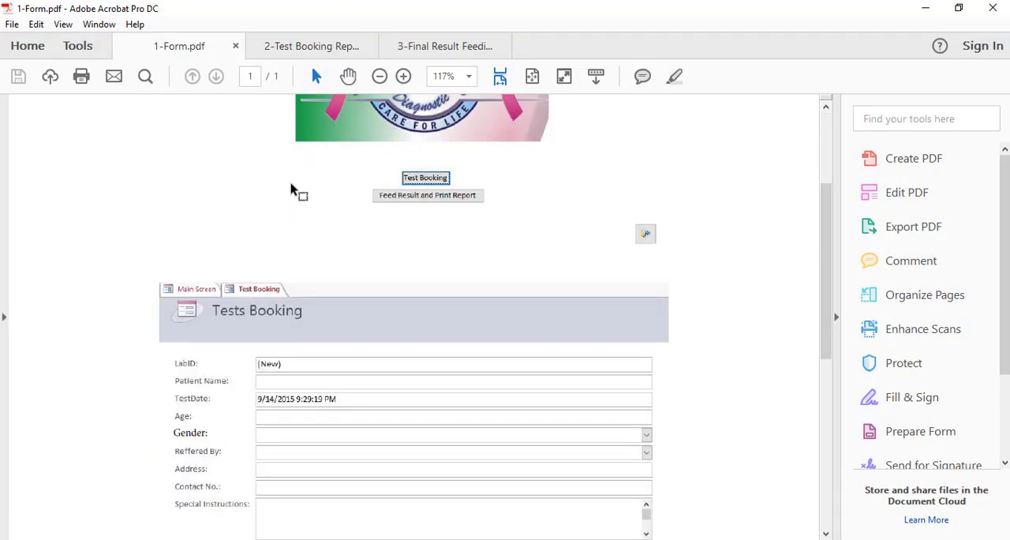
left_click(309, 52)
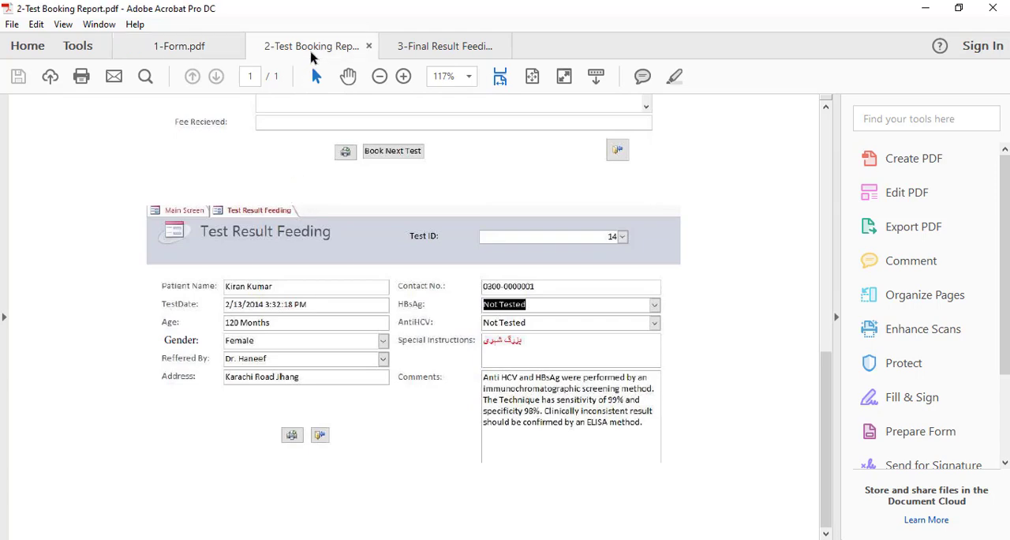
left_click(436, 44)
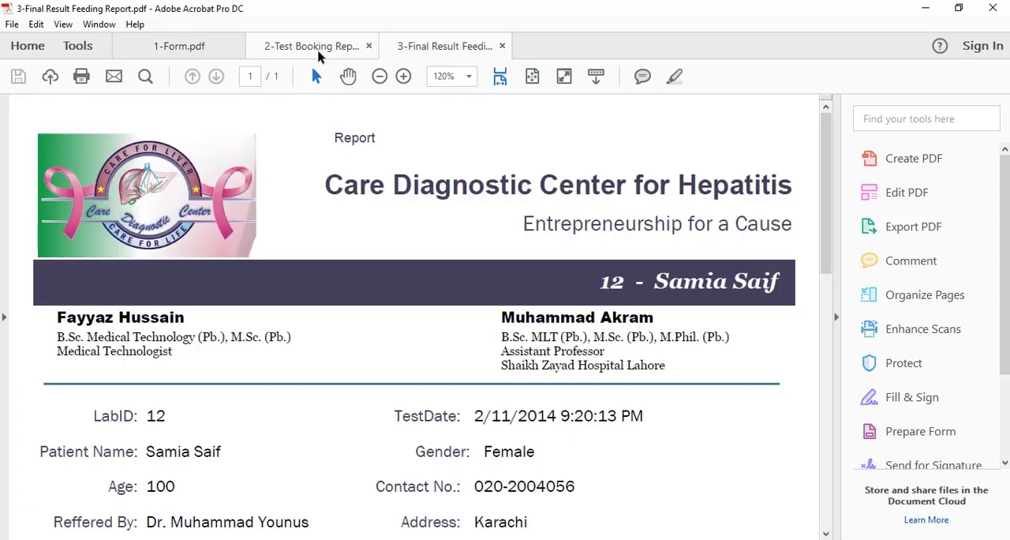
left_click(320, 53)
left_click(397, 46)
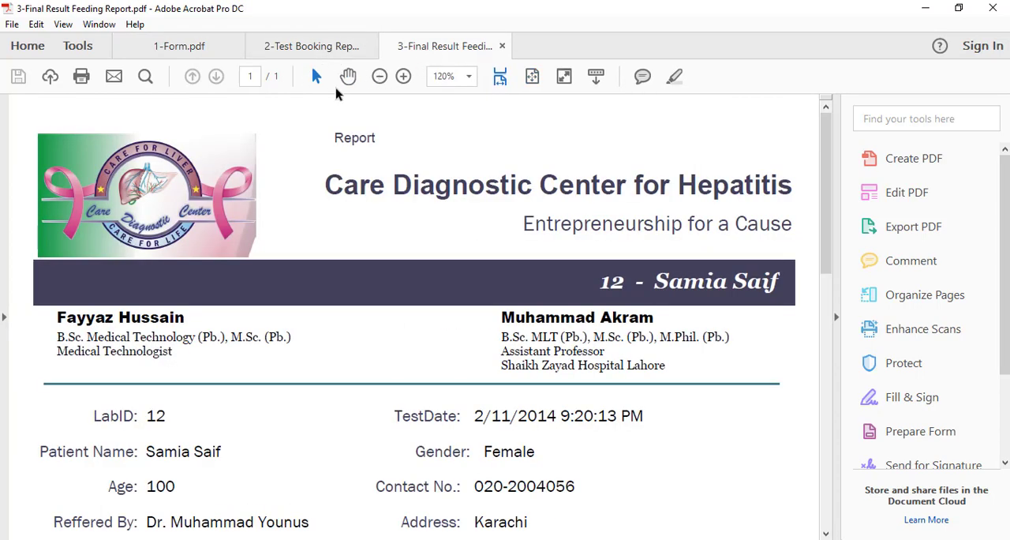
scroll(352, 189, "down", 6)
left_click(325, 46)
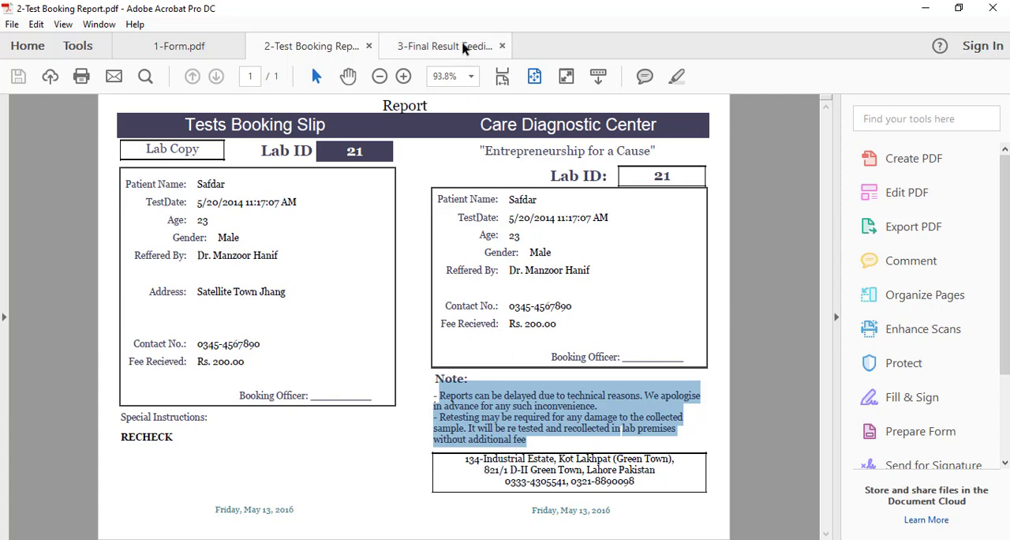
Read the final result feeding report from its header to its footer, and bring the test booking report back up
left_click(464, 49)
scroll(355, 281, "up", 5)
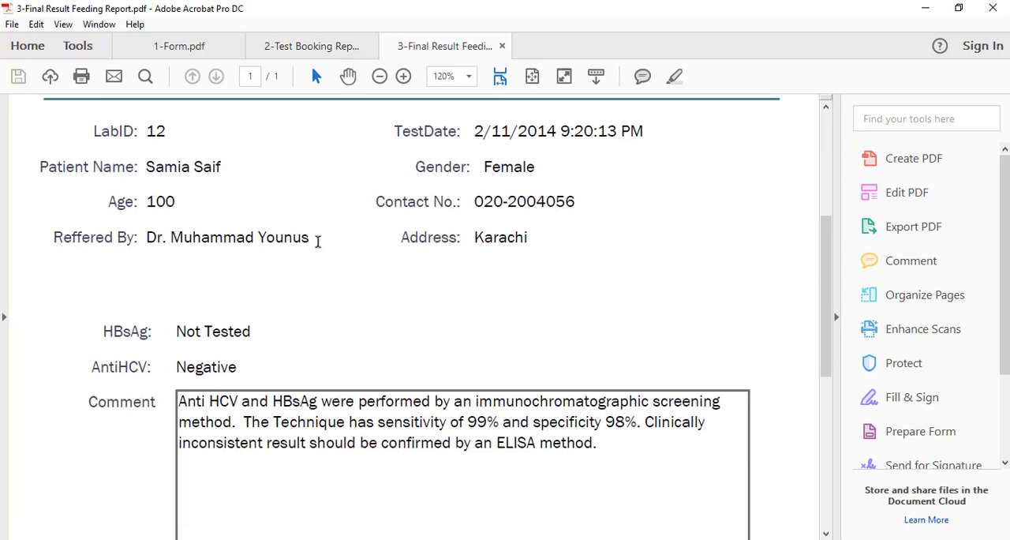
scroll(318, 239, "up", 3)
scroll(395, 235, "up", 4)
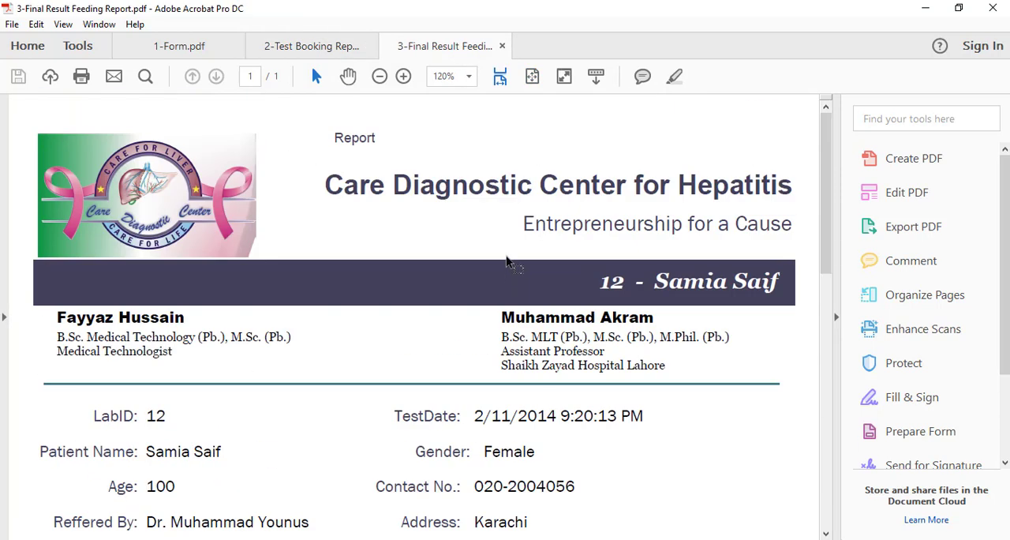
scroll(205, 348, "down", 3)
scroll(205, 348, "down", 5)
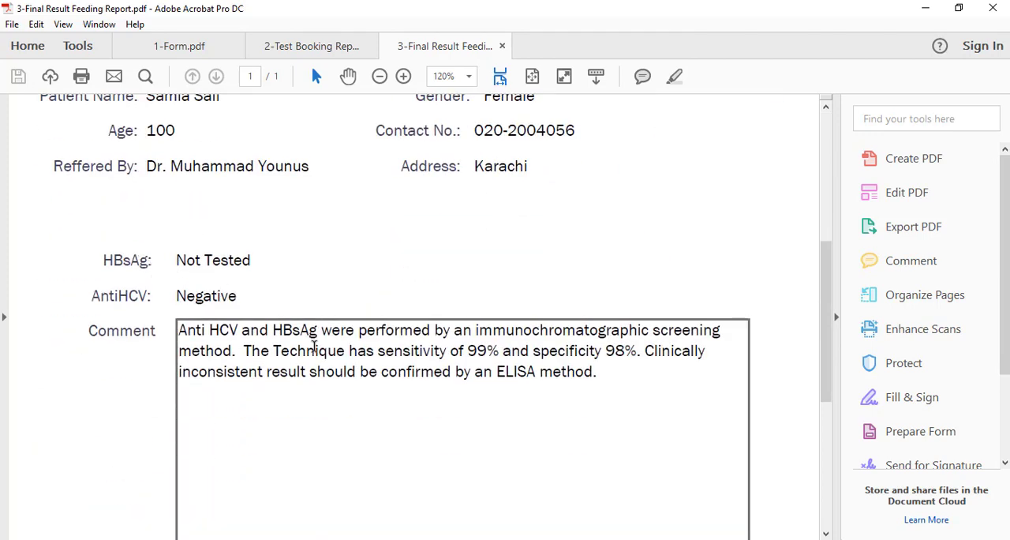
scroll(647, 360, "down", 7)
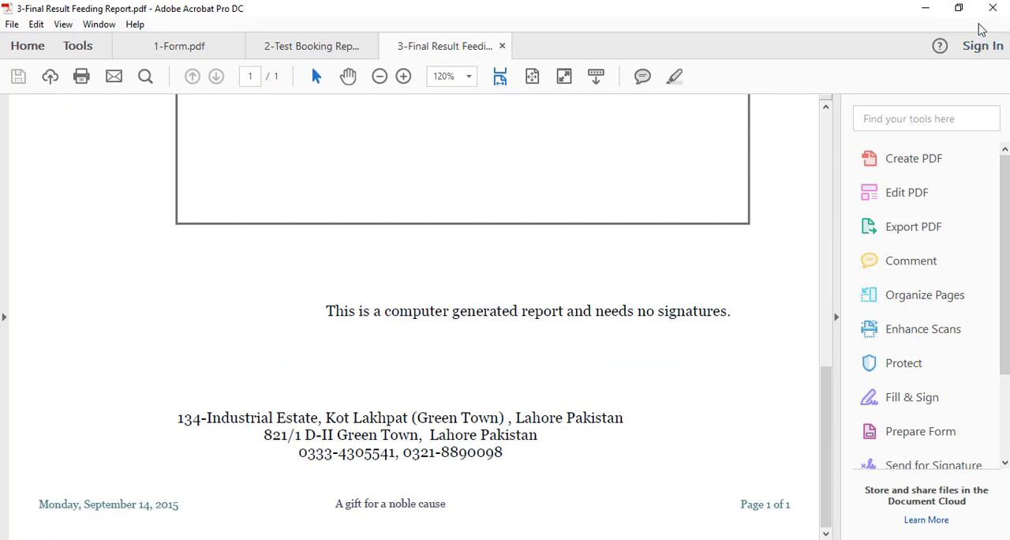
left_click(316, 52)
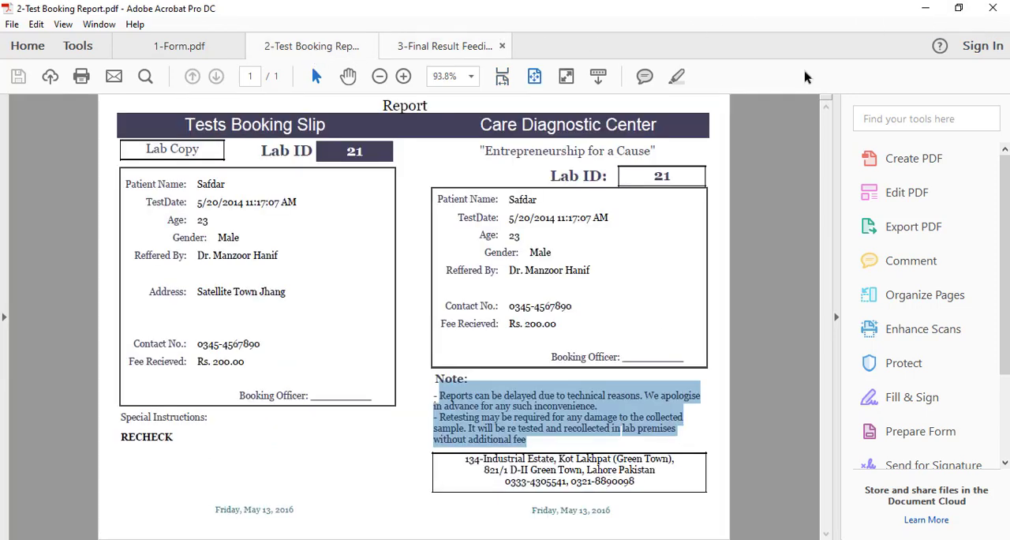
Switch to the Hepatitis Laboratory Database in Microsoft Access and start the Report Wizard
left_click(927, 10)
double_click(27, 398)
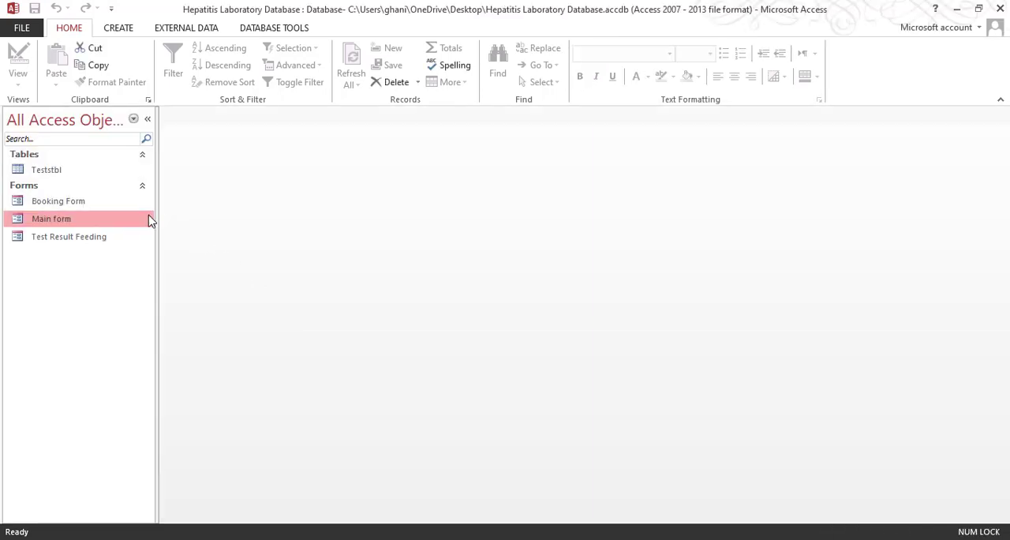
left_click(120, 28)
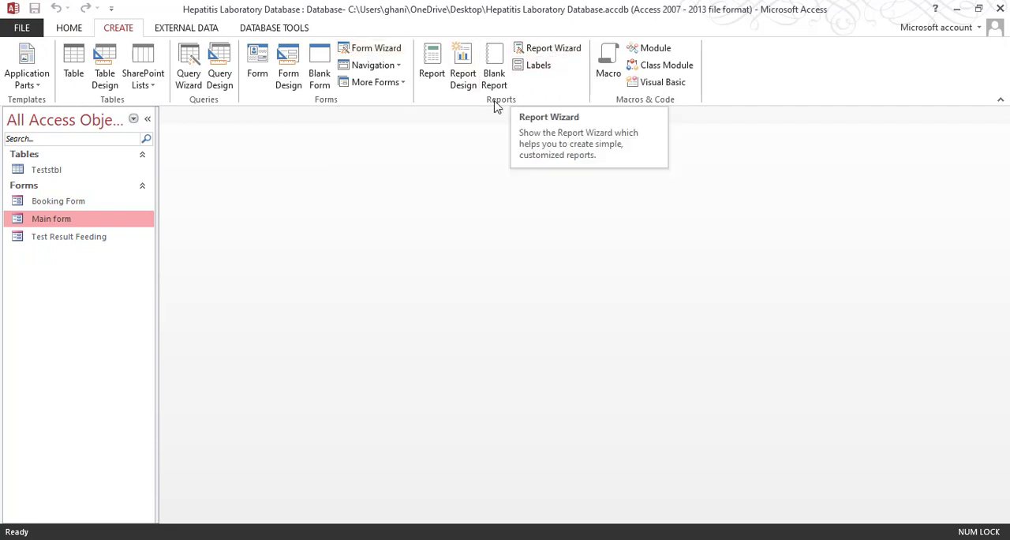
left_click(563, 55)
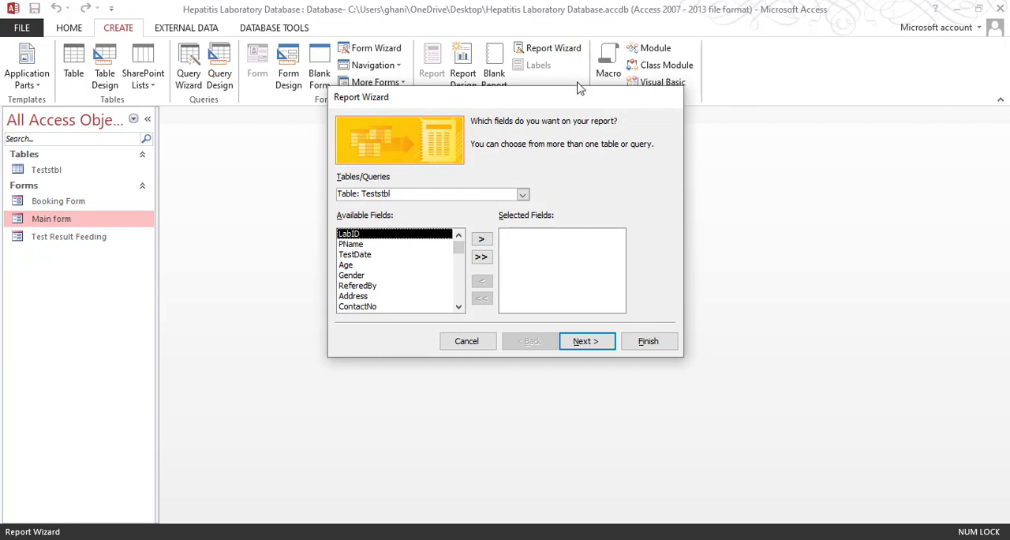
Add the LabID, PName, TestDate, Age, Gender, ReferedBy, Address, ContactNo, FeeRecvd and Spclinst fields of the Teststbl table to the report
left_click(481, 241)
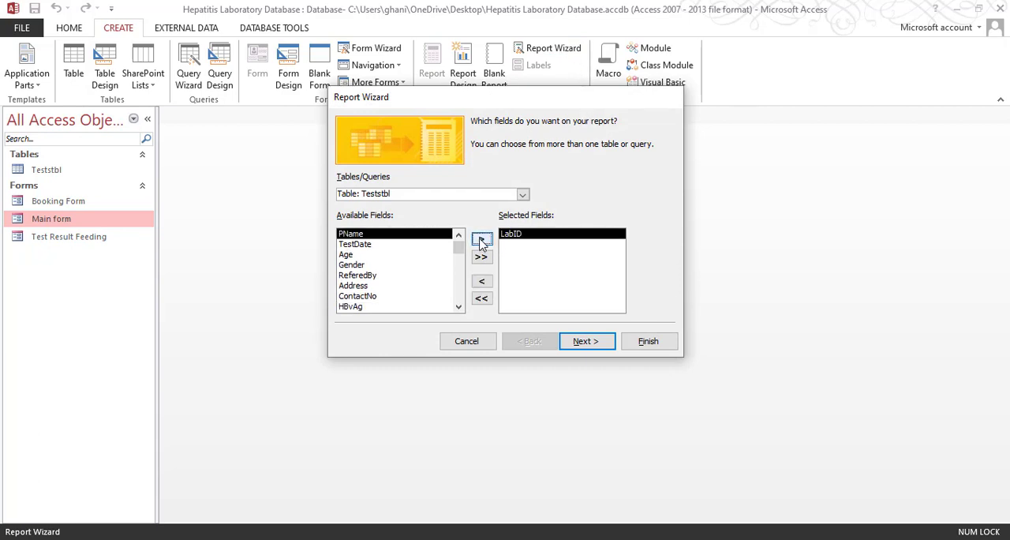
left_click(481, 240)
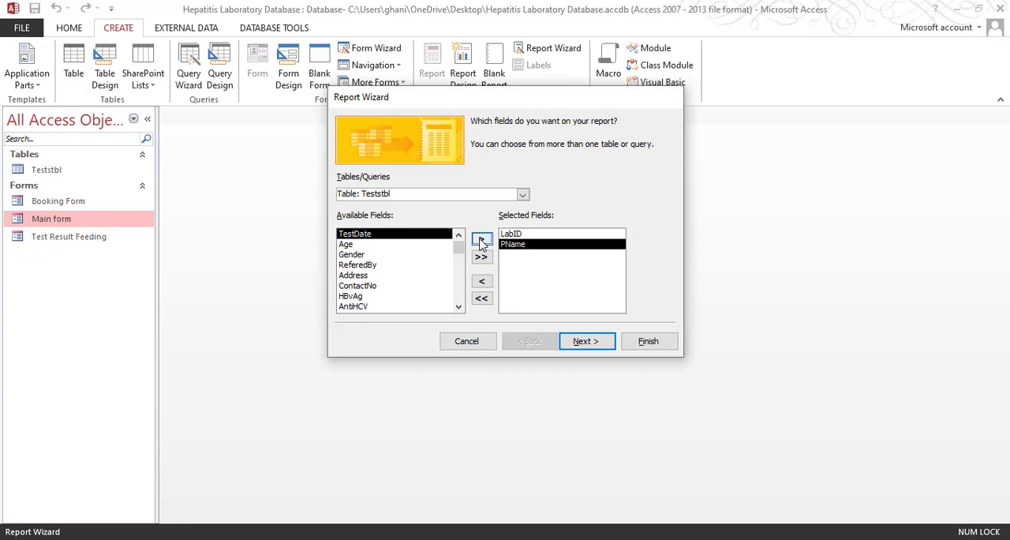
left_click(482, 241)
left_click(482, 241)
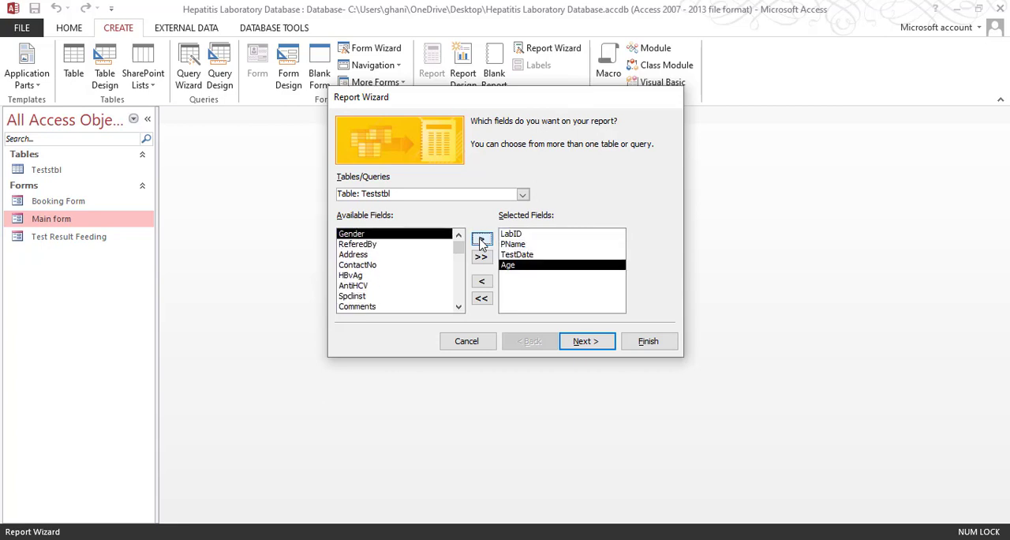
left_click(481, 240)
left_click(482, 240)
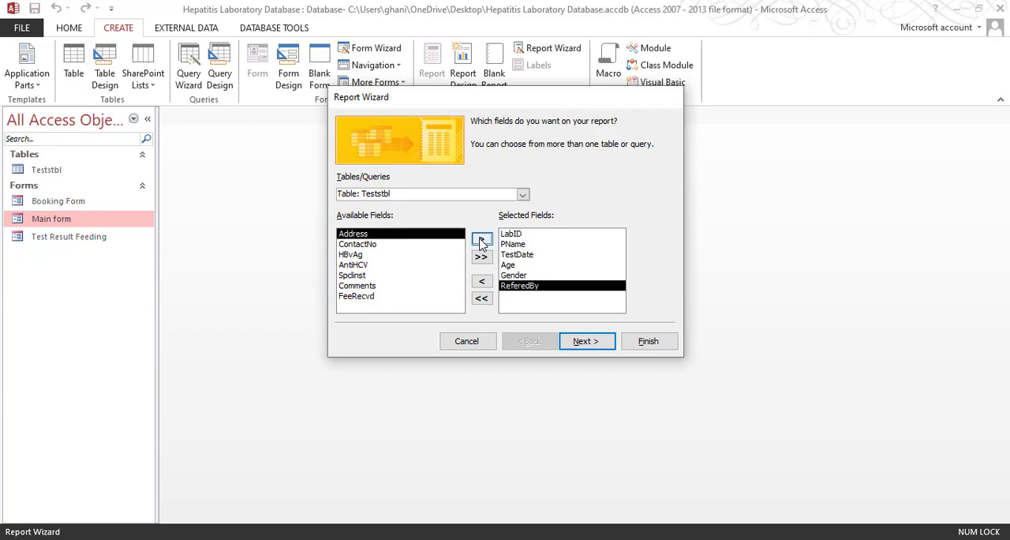
left_click(481, 240)
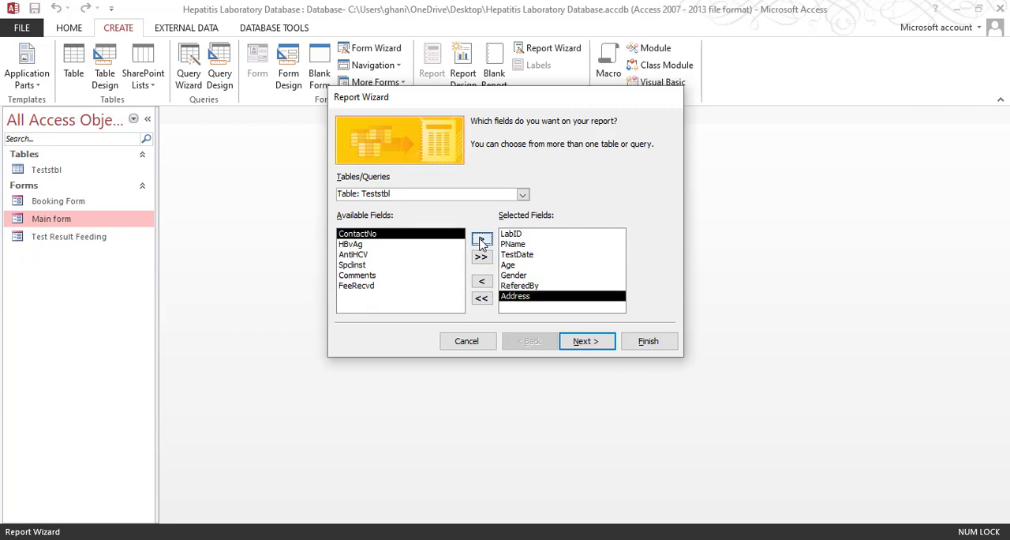
left_click(481, 240)
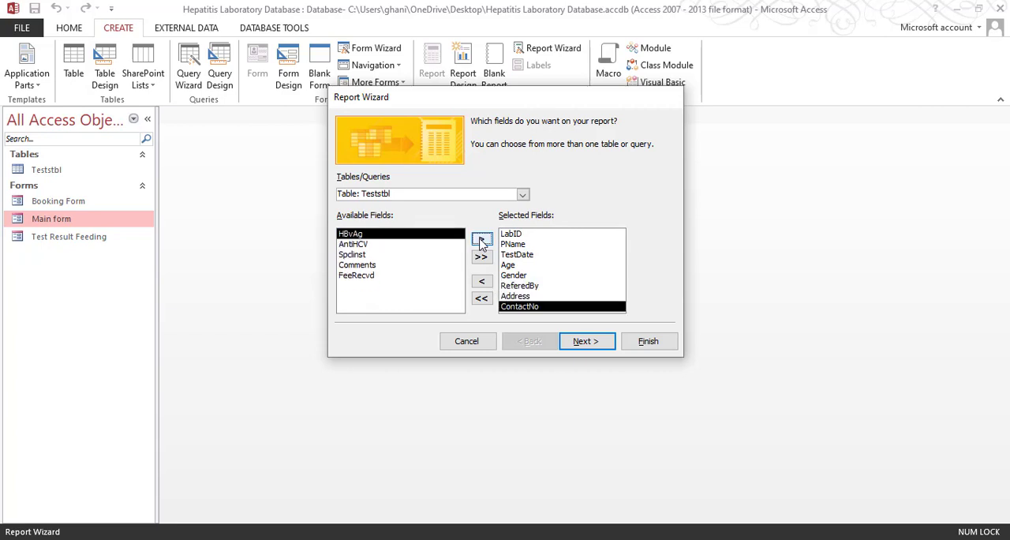
left_click(408, 275)
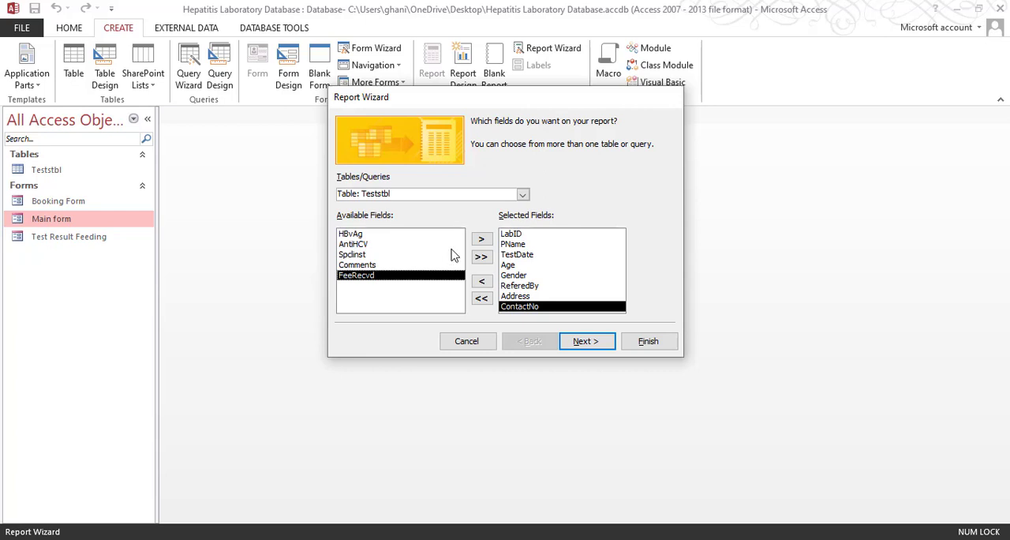
left_click(481, 239)
double_click(414, 254)
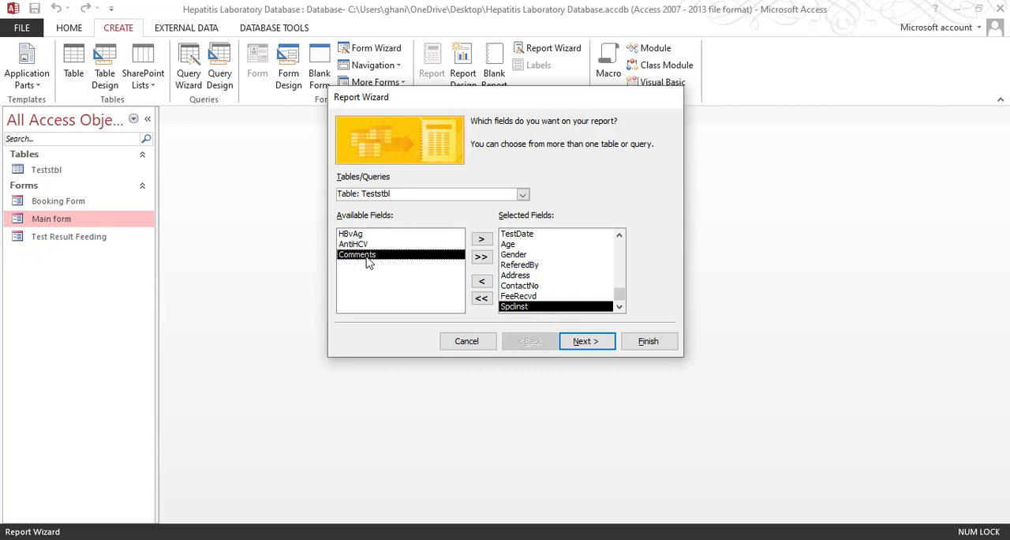
Leave the report without grouping levels or sort order and give it a Columnar layout in Portrait orientation
left_click(587, 347)
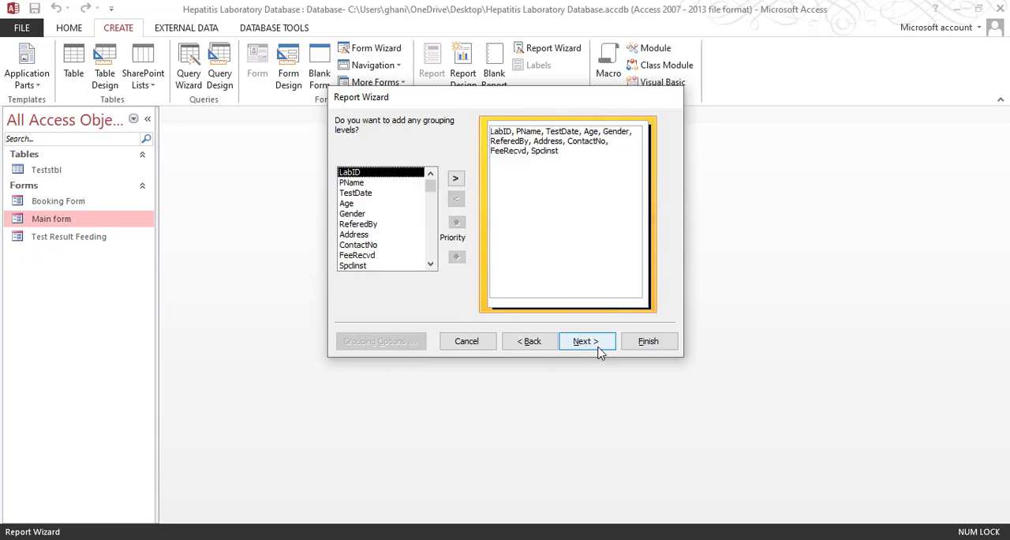
left_click(587, 347)
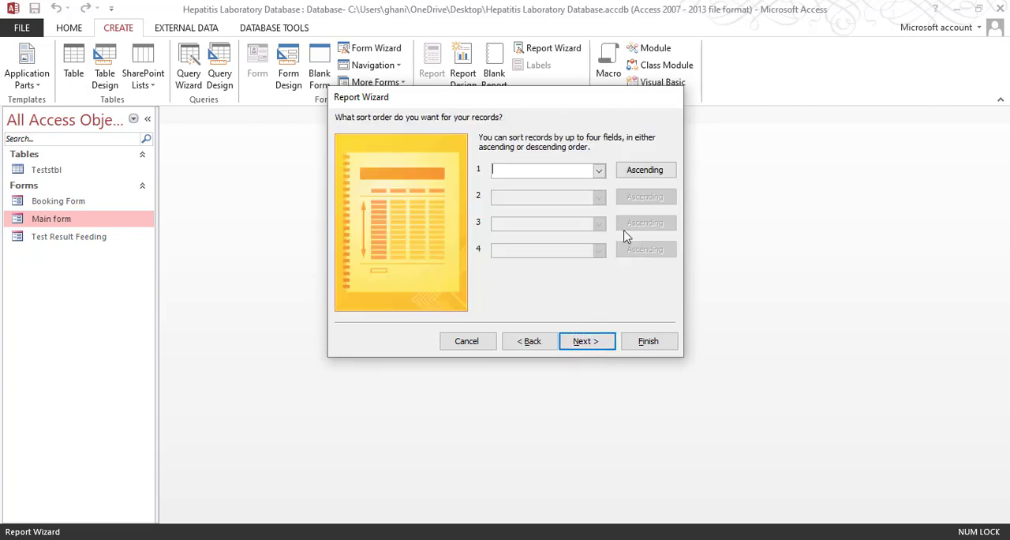
left_click(587, 341)
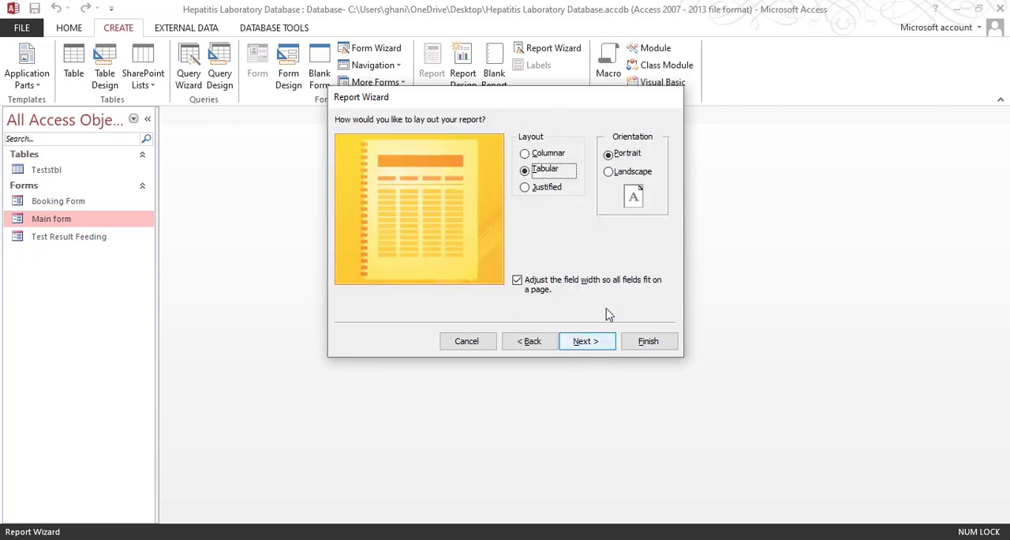
left_click(544, 156)
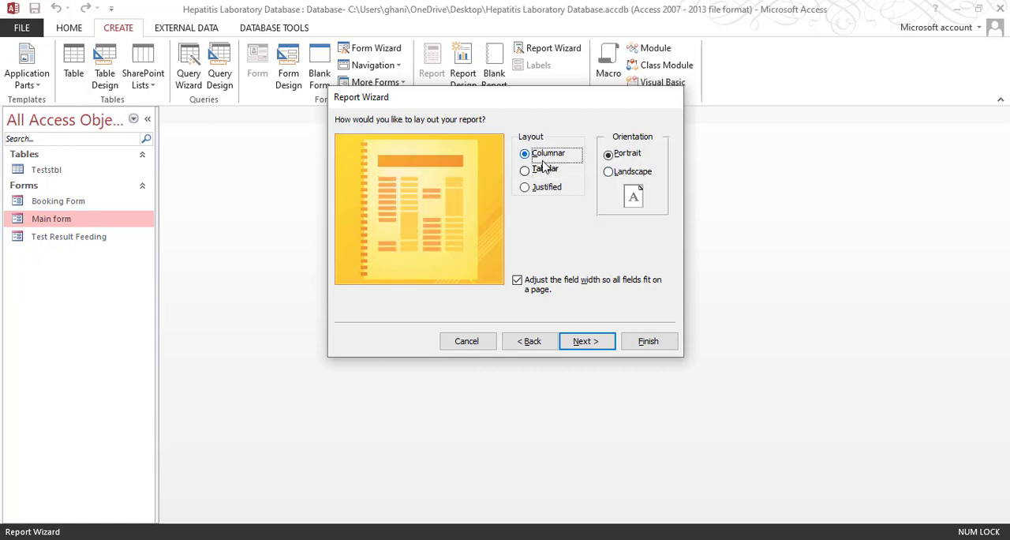
left_click(544, 170)
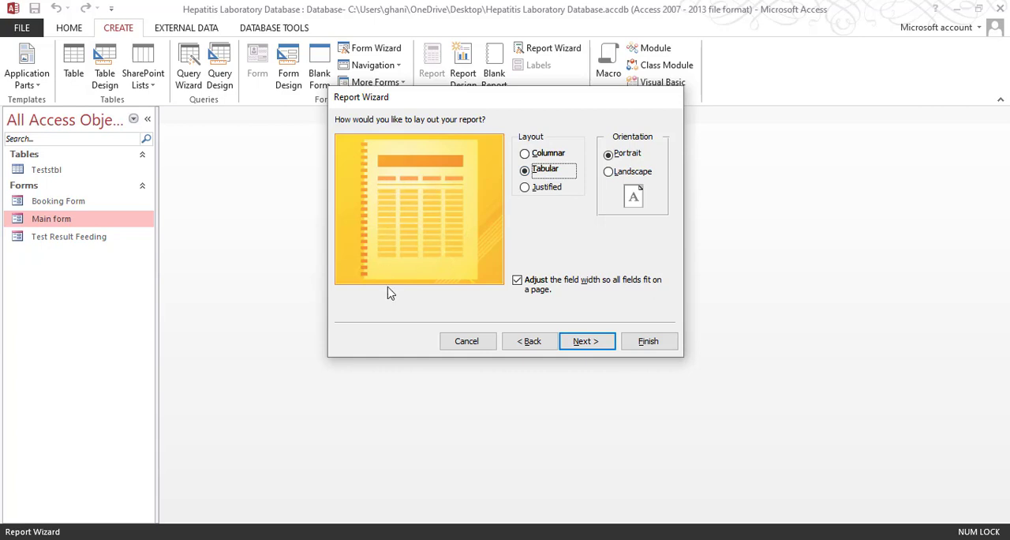
left_click(539, 157)
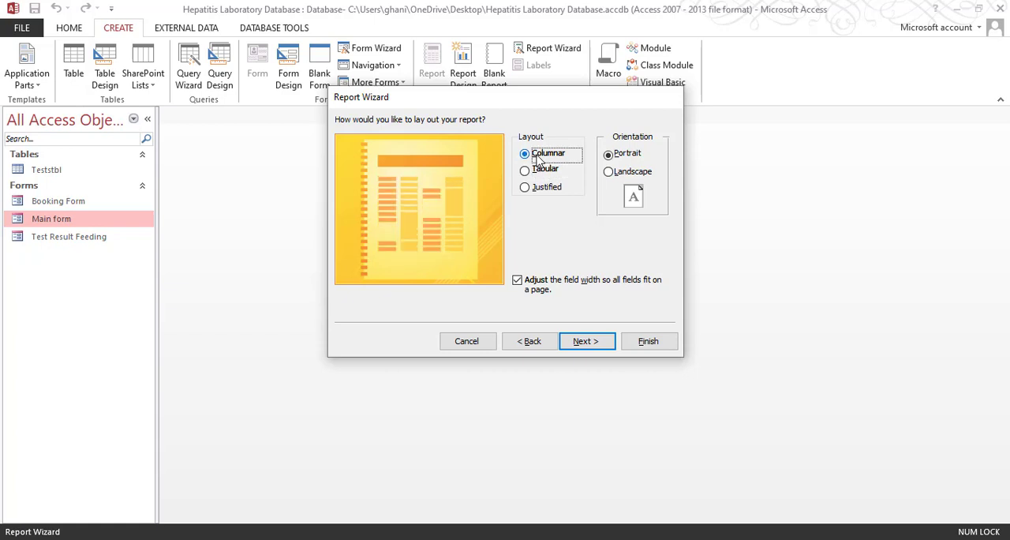
left_click(596, 347)
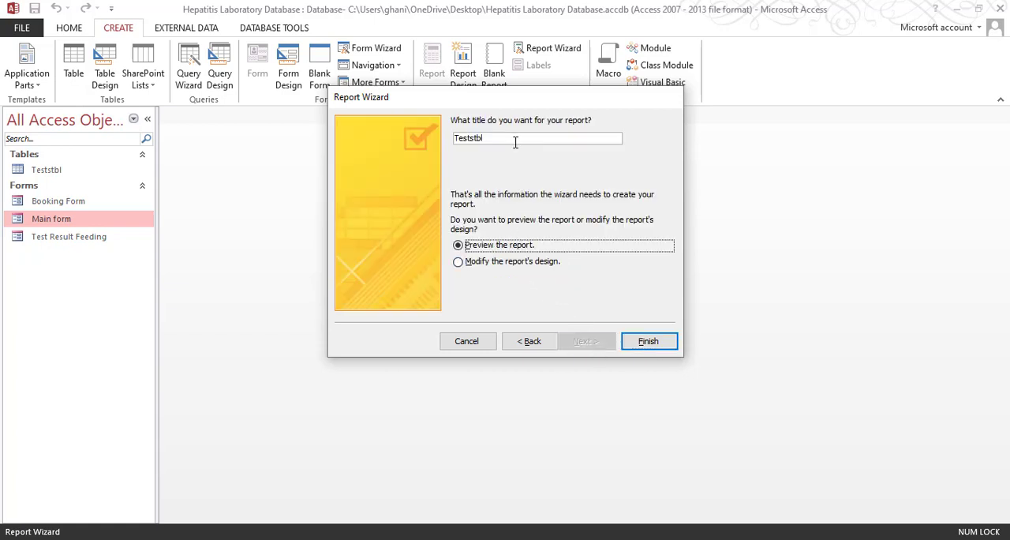
Title the report Booking Slip and finish the wizard with the option to modify the report's design
left_click_drag(514, 140, 440, 141)
type("Booking Slip")
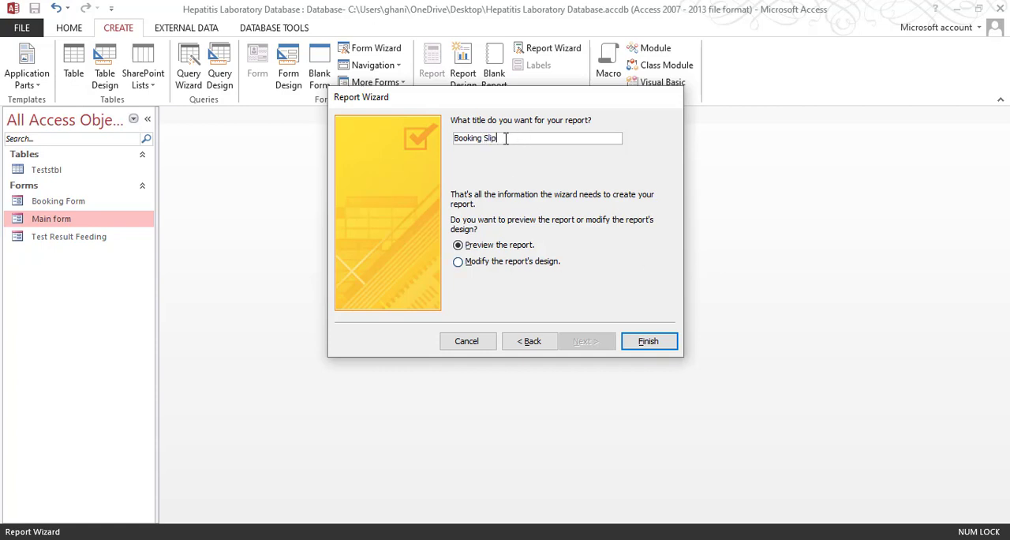
left_click(502, 263)
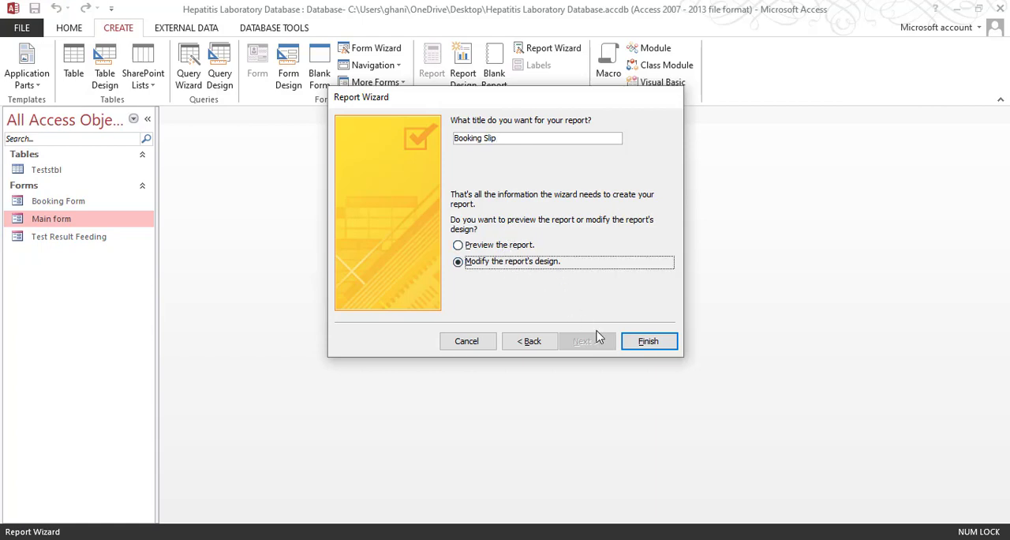
left_click(647, 343)
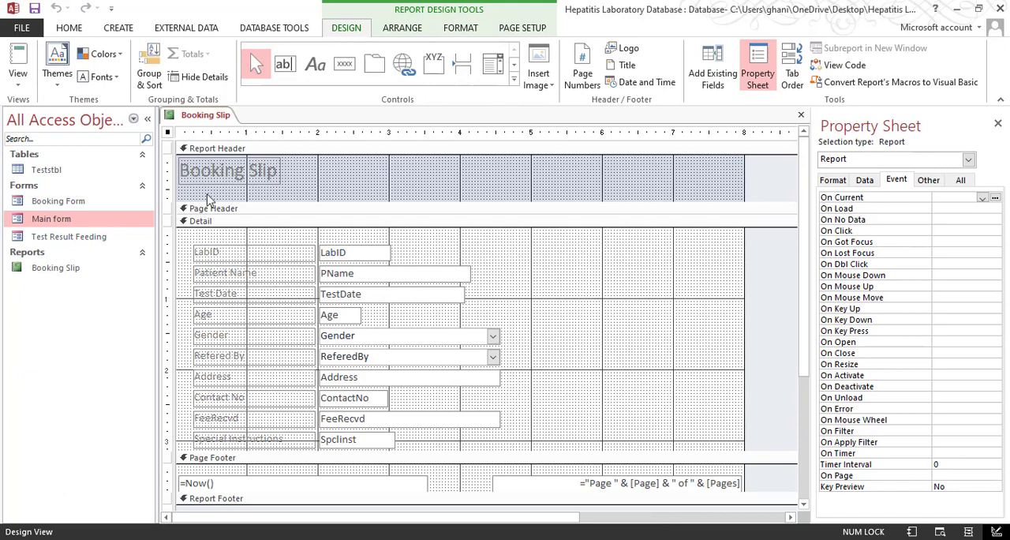
Check the Booking Slip report's records in Print Preview and return to Design View
left_click(19, 87)
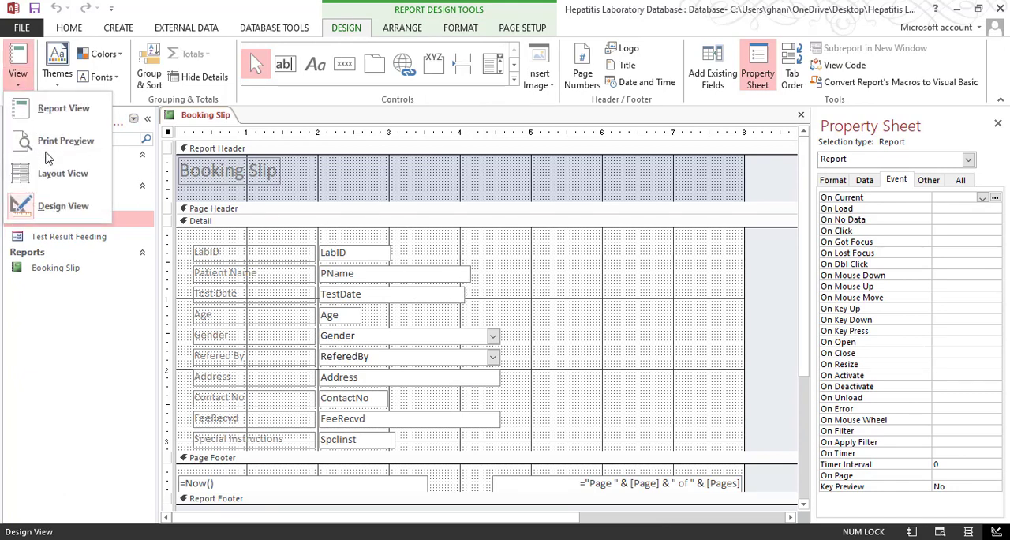
left_click(66, 141)
scroll(552, 280, "down", 10)
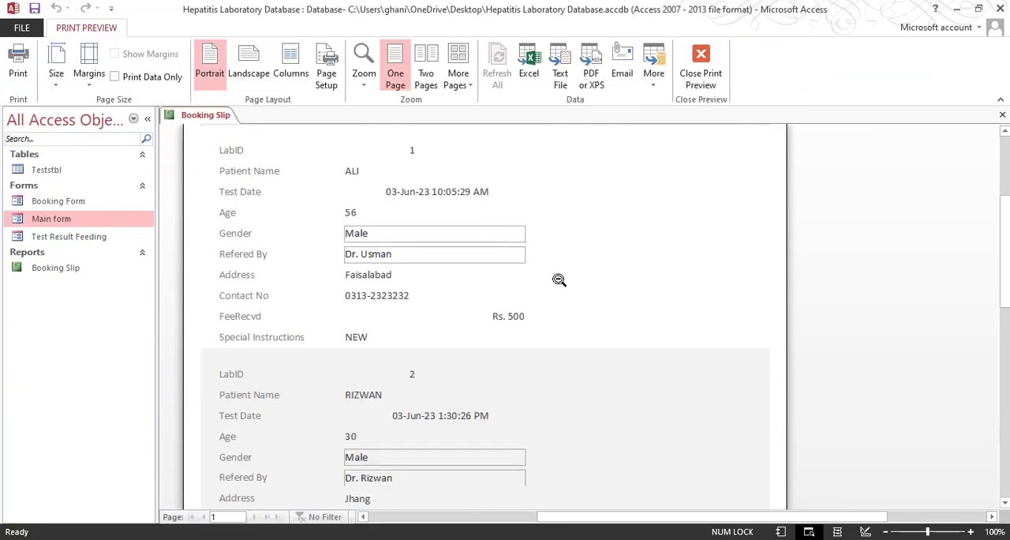
scroll(544, 292, "up", 4)
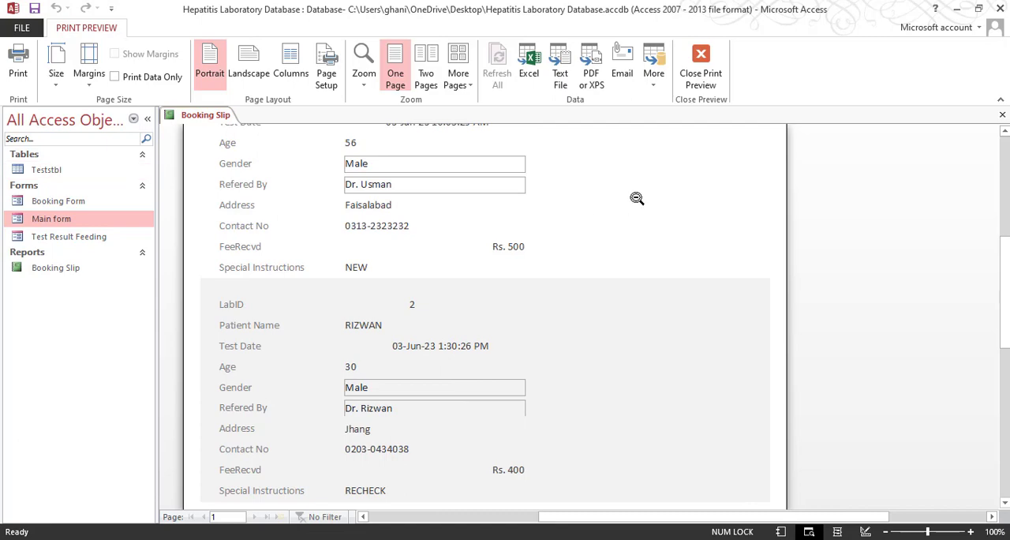
left_click(701, 68)
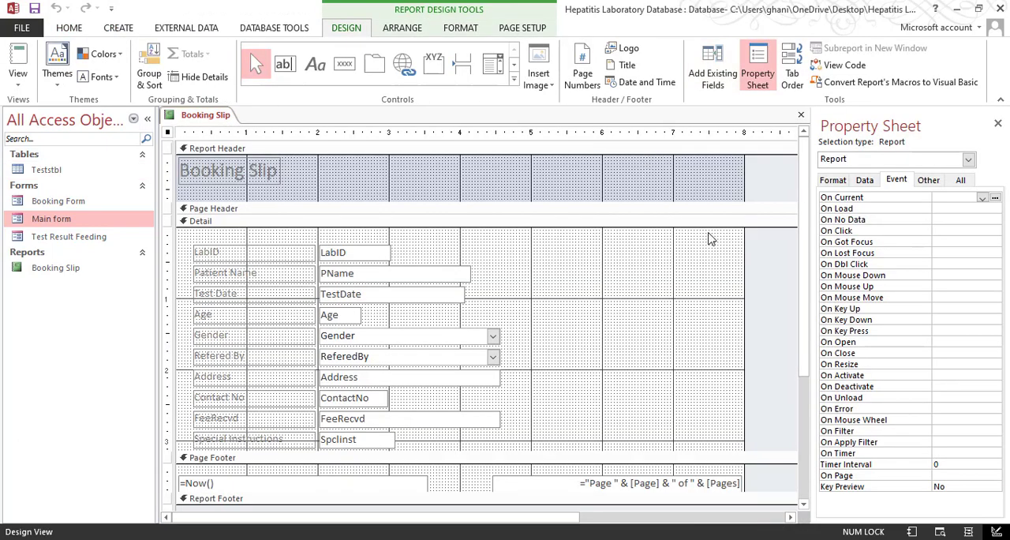
Set the report's page to Landscape orientation and A4 size in Print Preview and return to its Design View
left_click(544, 321)
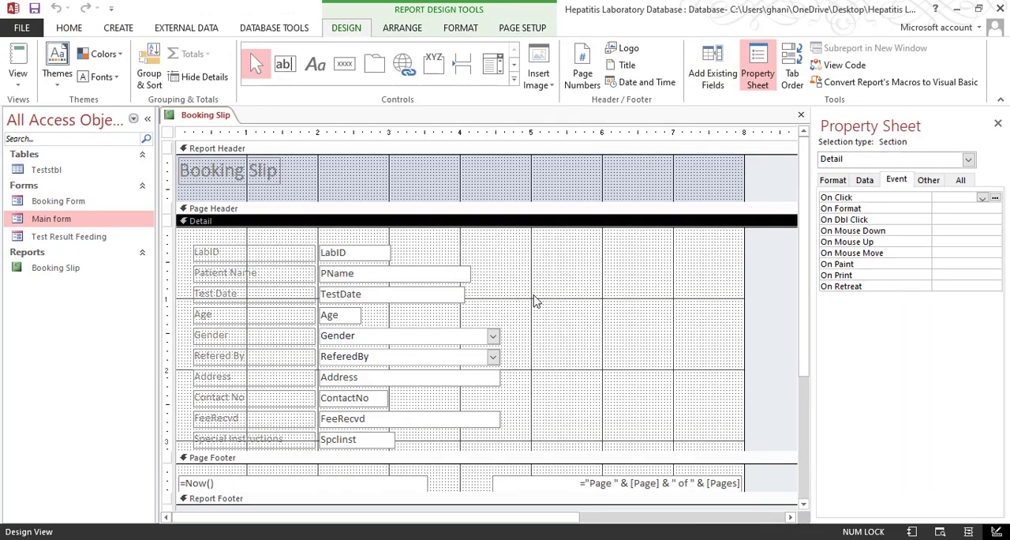
left_click(30, 86)
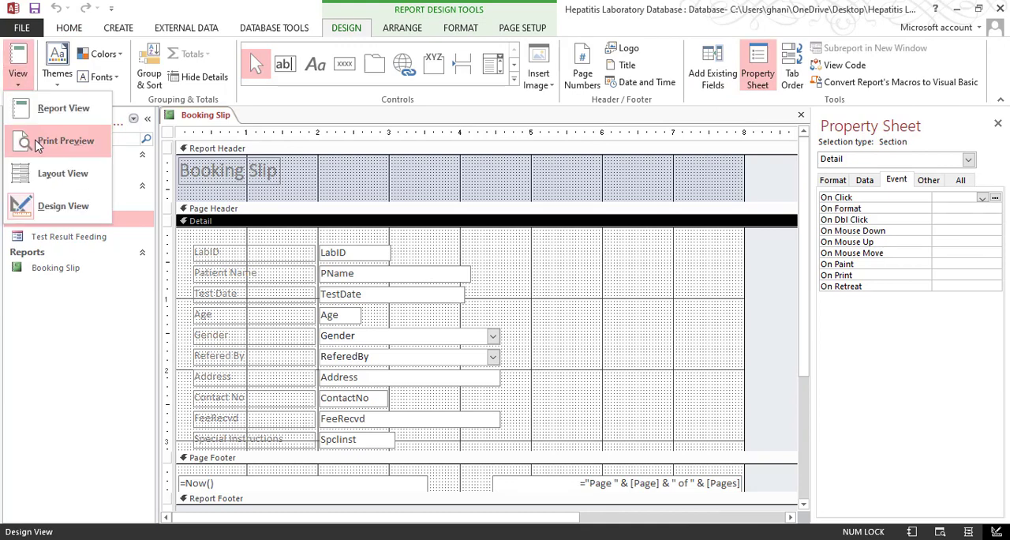
left_click(50, 129)
scroll(463, 361, "down", 3)
scroll(485, 250, "up", 4)
left_click(485, 251)
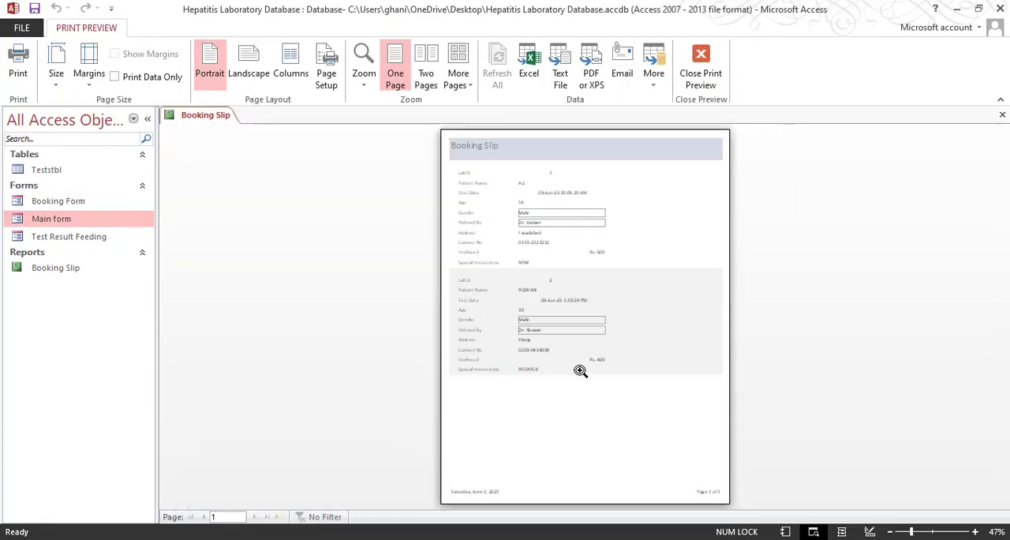
left_click(250, 74)
left_click(56, 74)
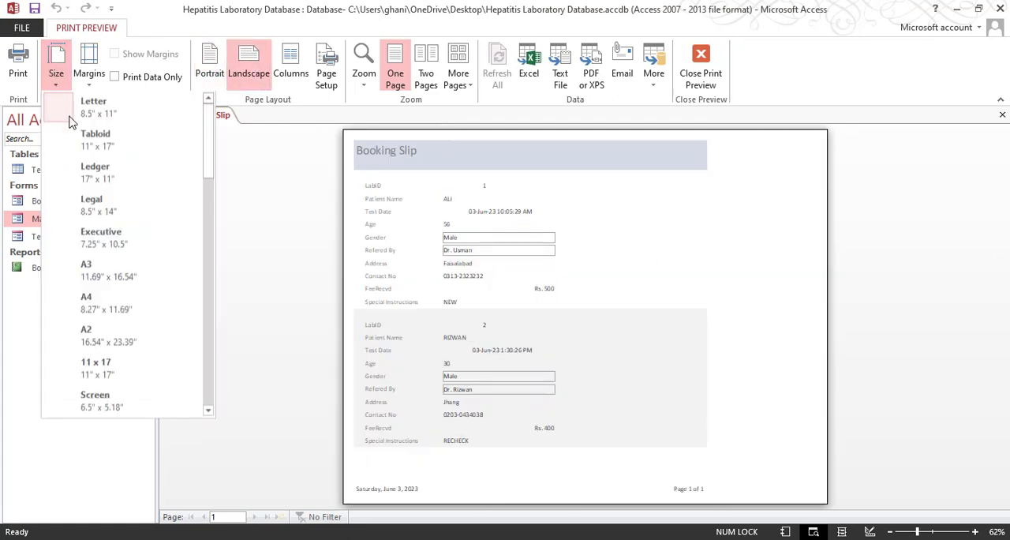
left_click(116, 304)
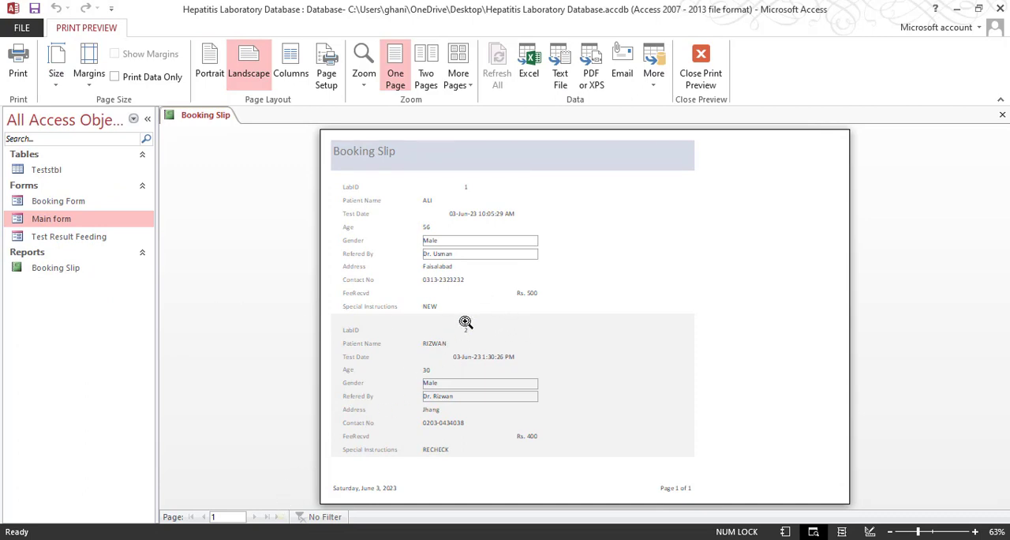
left_click(702, 75)
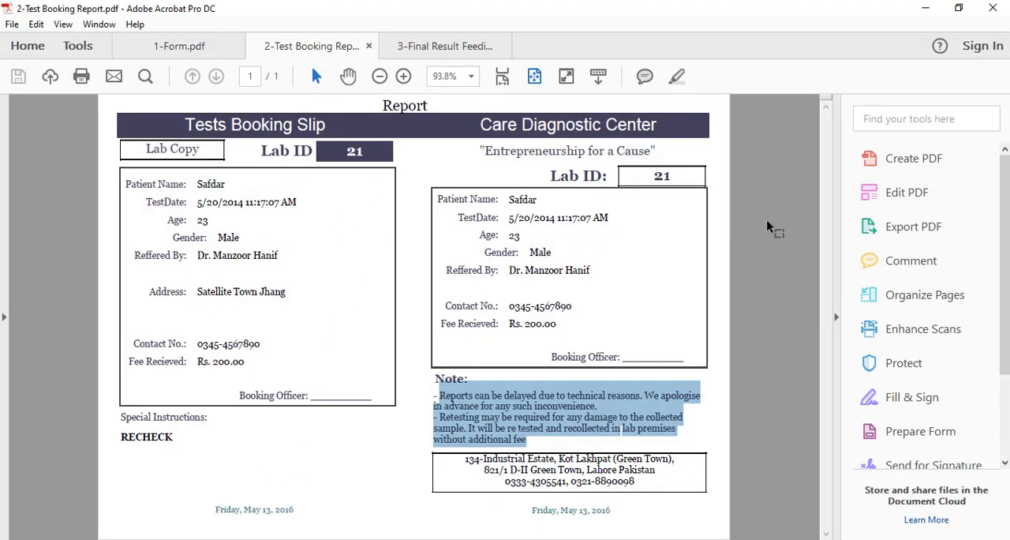
left_click(920, 10)
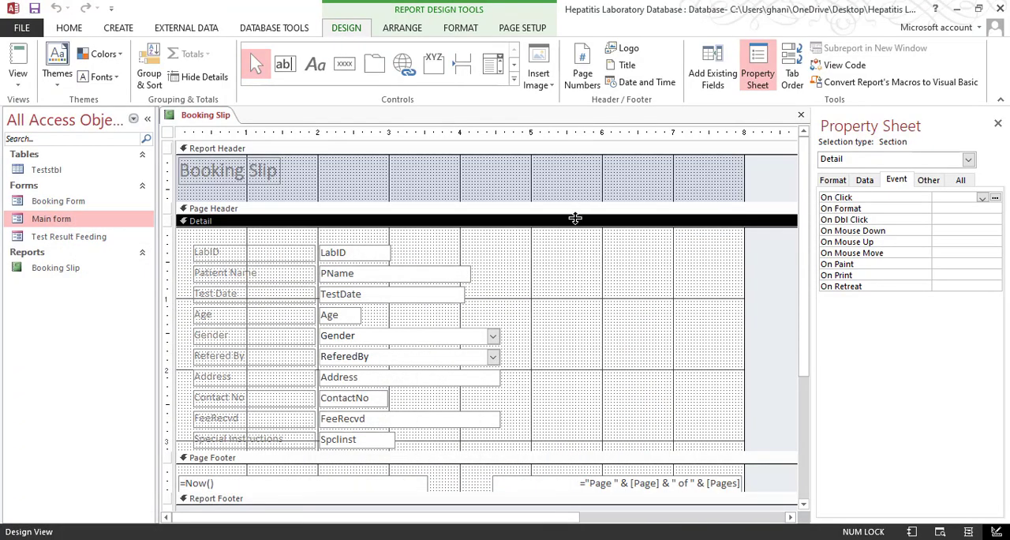
Enlarge the Page Header section to about 1.3 inches high and move the Booking Slip title from the Report Header into it
left_click_drag(574, 218, 552, 311)
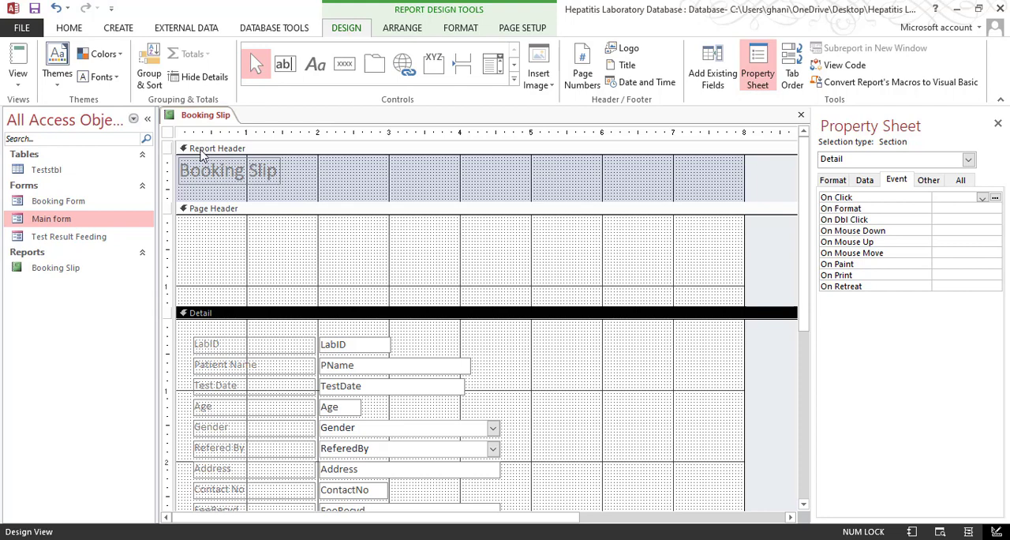
left_click(260, 171)
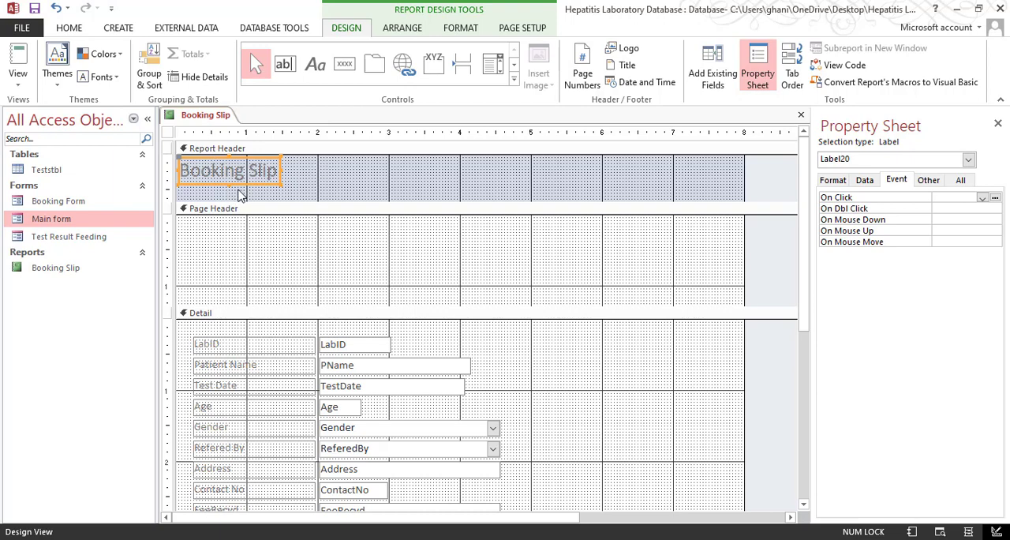
left_click_drag(198, 226, 300, 278)
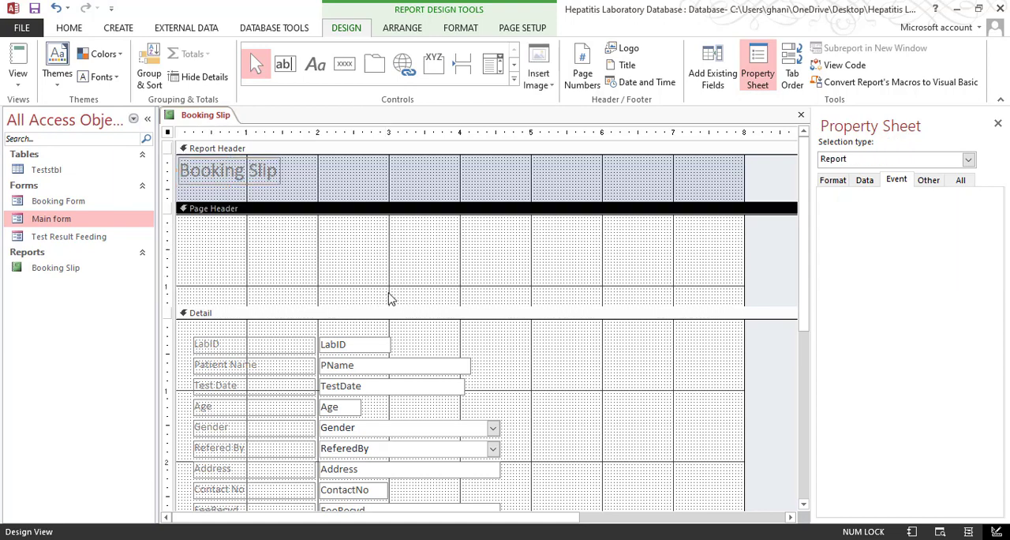
left_click_drag(256, 187, 249, 271)
Remove the Report Header and Report Footer sections from the report
right_click(580, 357)
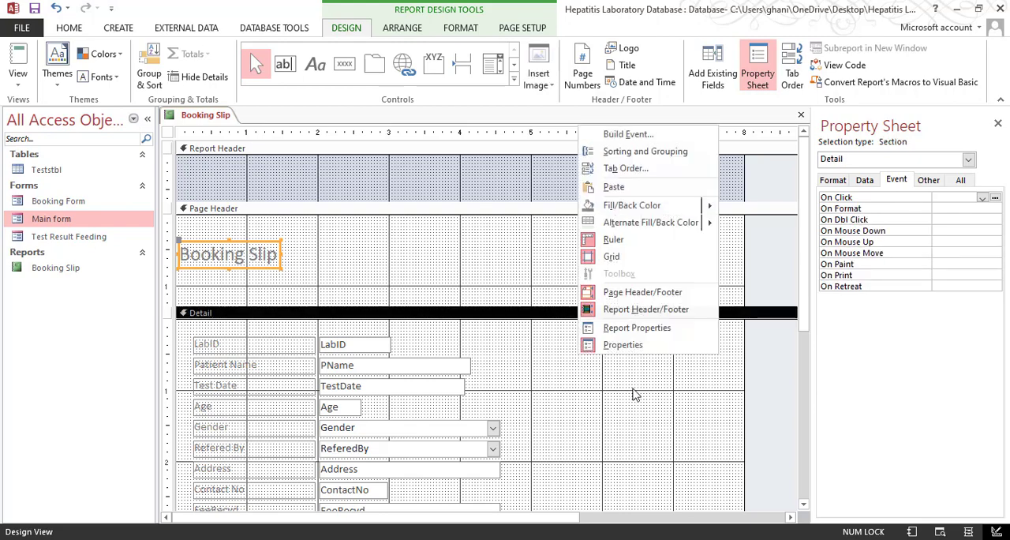
left_click(634, 318)
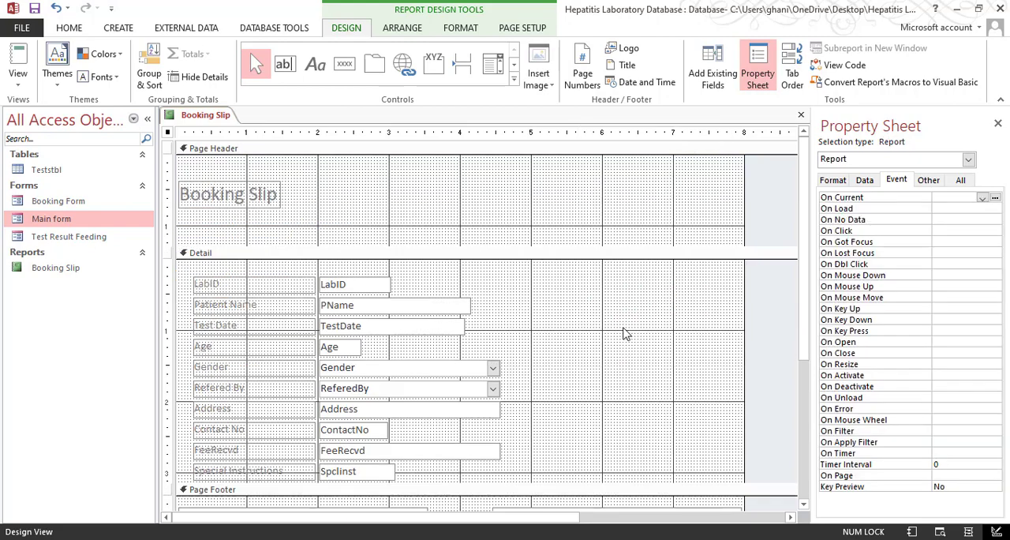
right_click(620, 349)
left_click(694, 291)
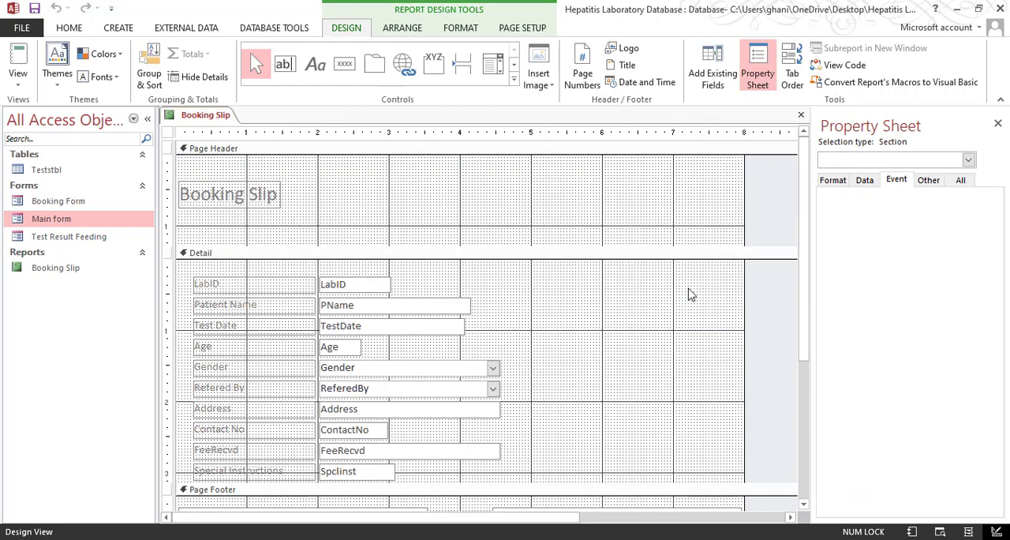
left_click_drag(469, 176, 476, 106)
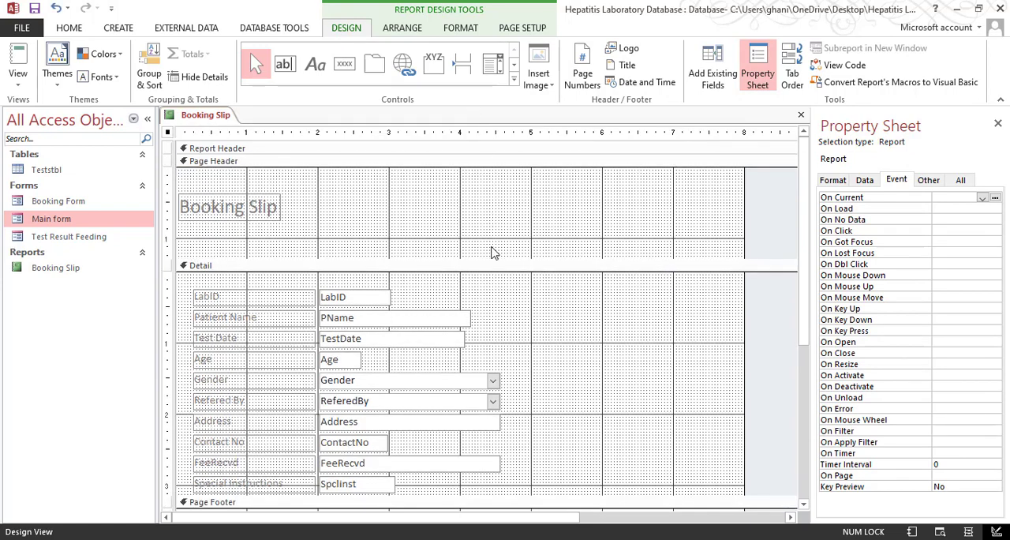
right_click(607, 336)
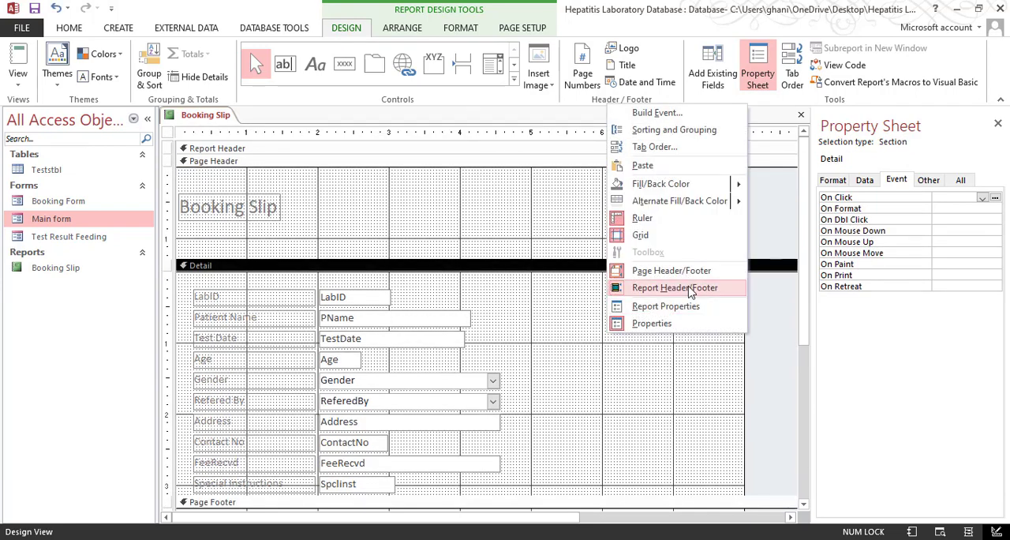
left_click(699, 289)
Change the title label's text in the Page Header to Test Booking Slip
left_click(468, 207)
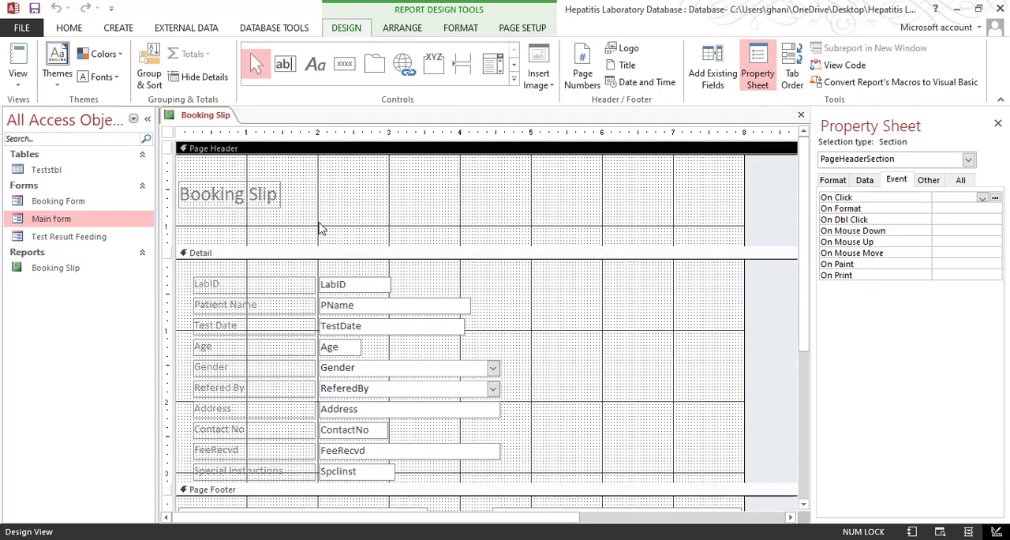
left_click(267, 204)
double_click(250, 195)
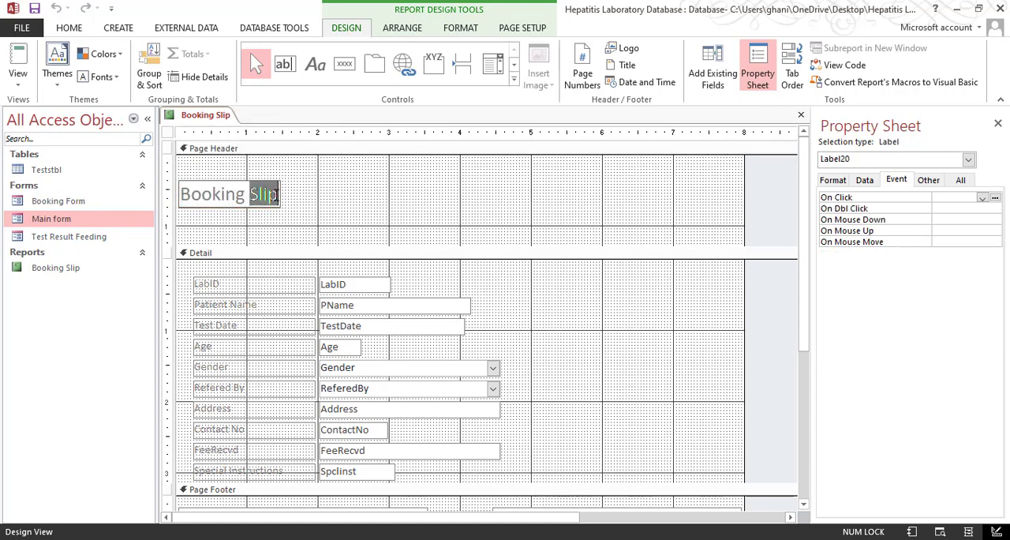
left_click_drag(276, 197, 110, 191)
type("Te")
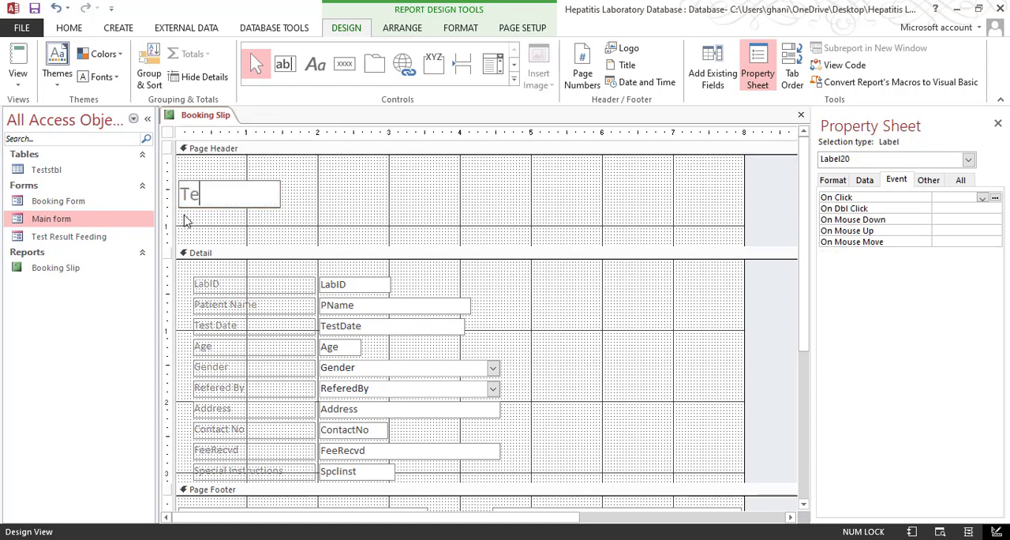
type("st Booking")
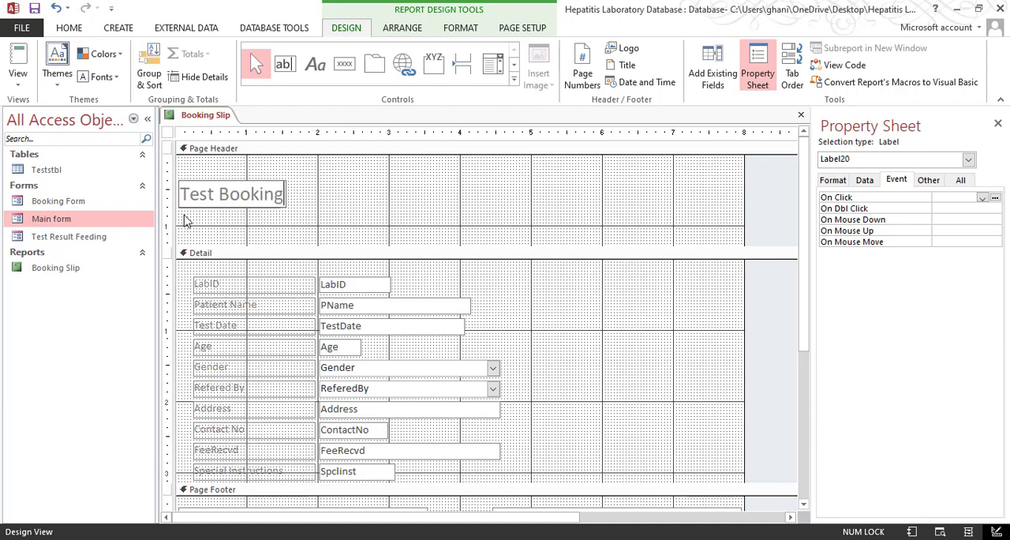
type(" Slip")
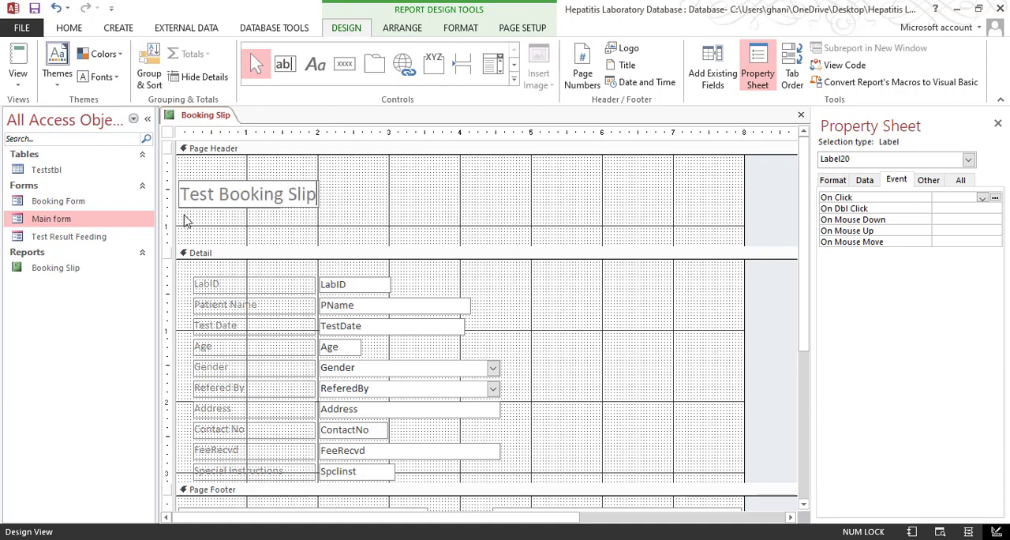
key("Return")
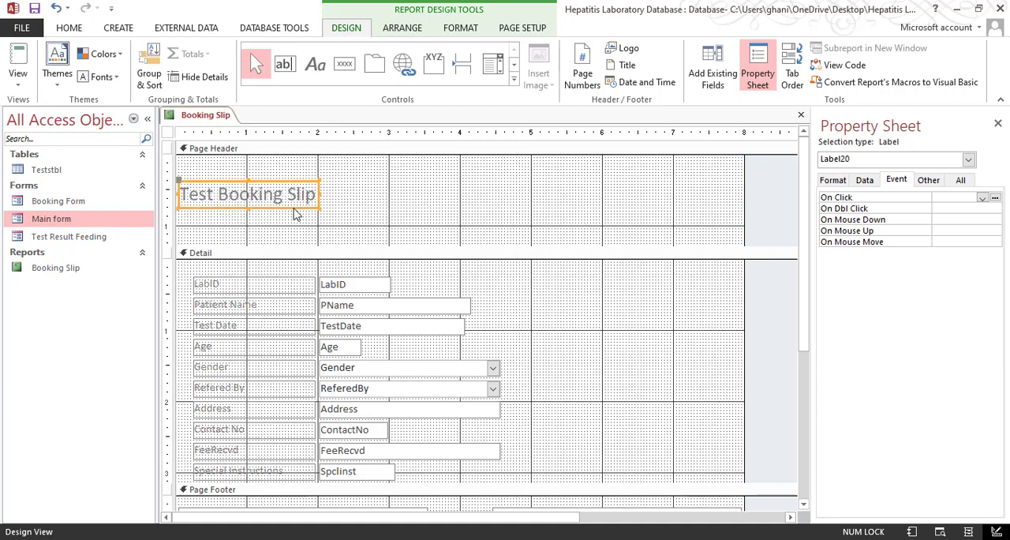
Move the title to the upper edge of the Page Header and shrink that section to about 0.5 inch high
left_click_drag(290, 211, 310, 198)
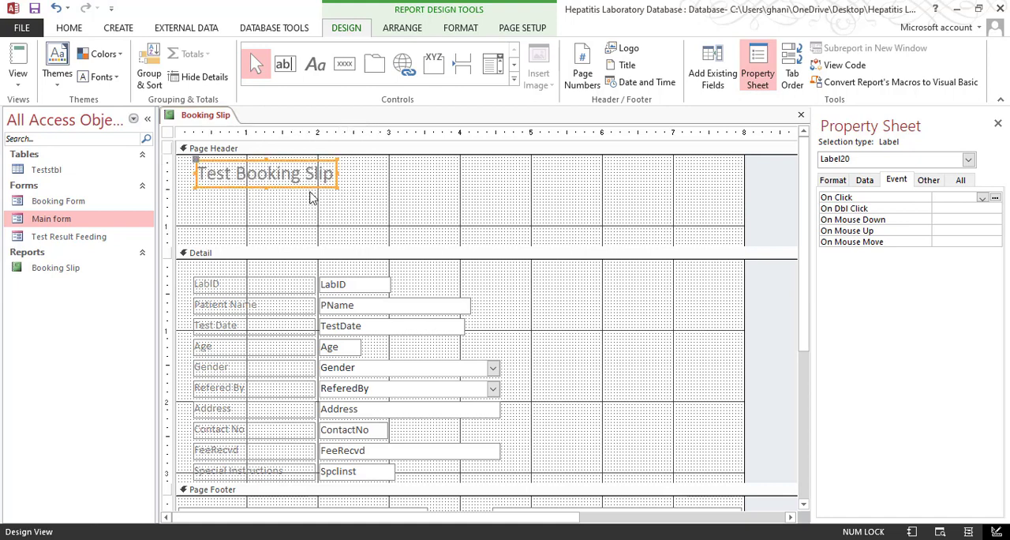
left_click(365, 233)
left_click_drag(348, 196, 378, 196)
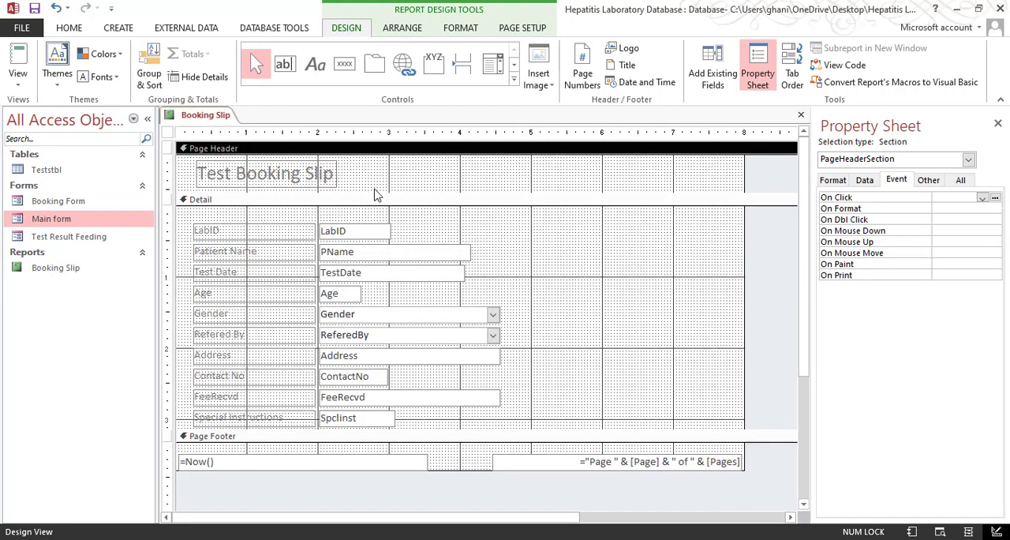
Format all of the report's controls in Times New Roman, size 12, with the Automatic font color
left_click_drag(542, 227, 221, 429)
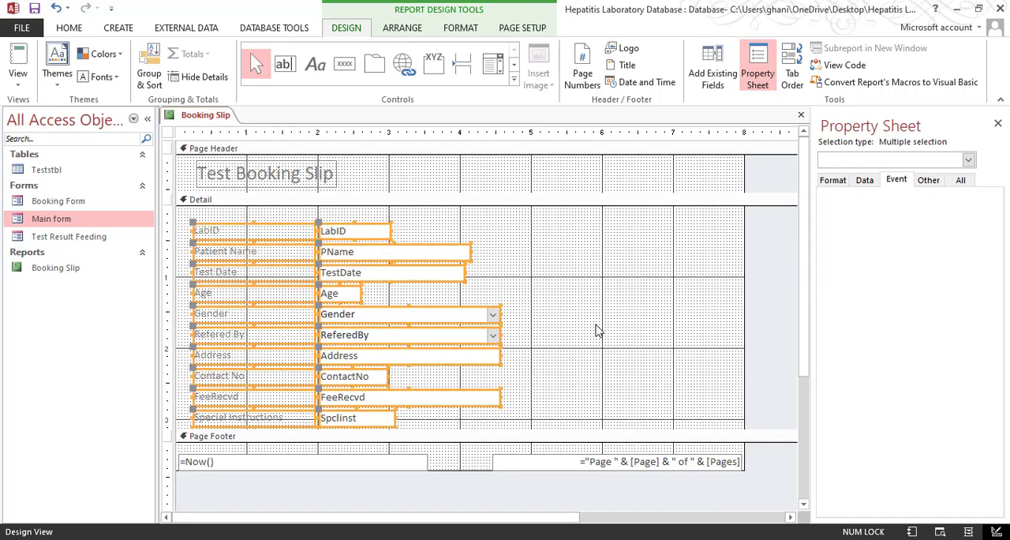
left_click(596, 324)
key("ctrl+a")
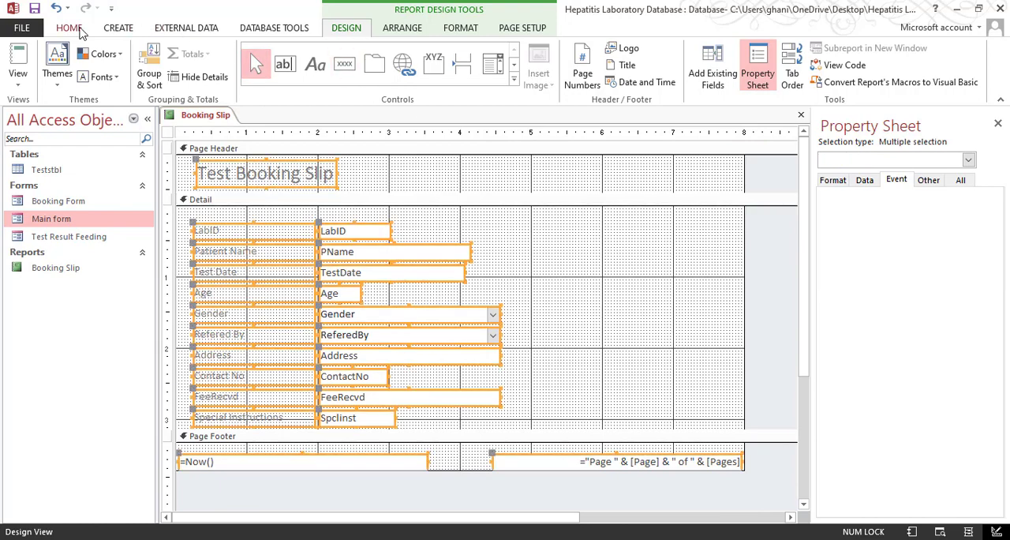
left_click(68, 28)
left_click(628, 53)
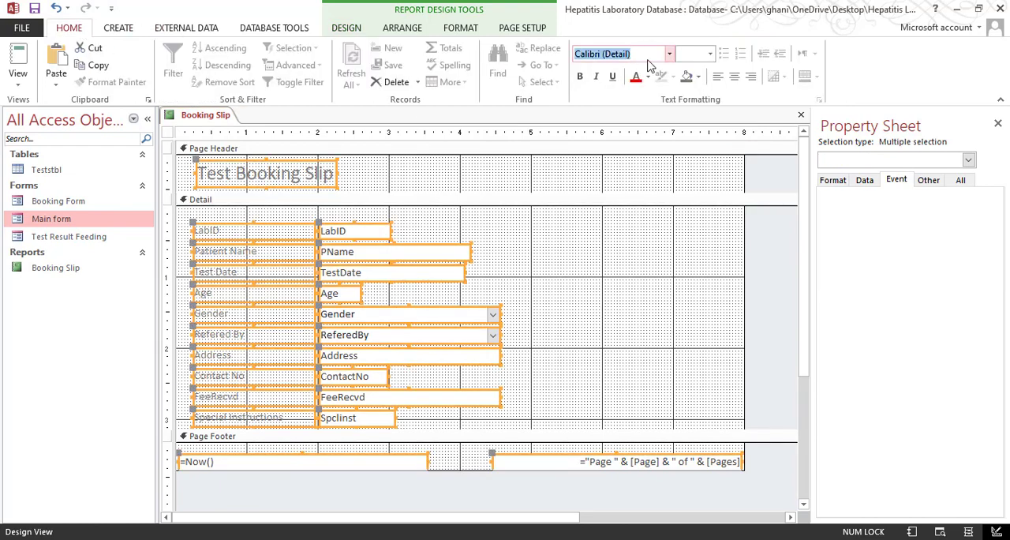
type("Times New Roman")
key("Return")
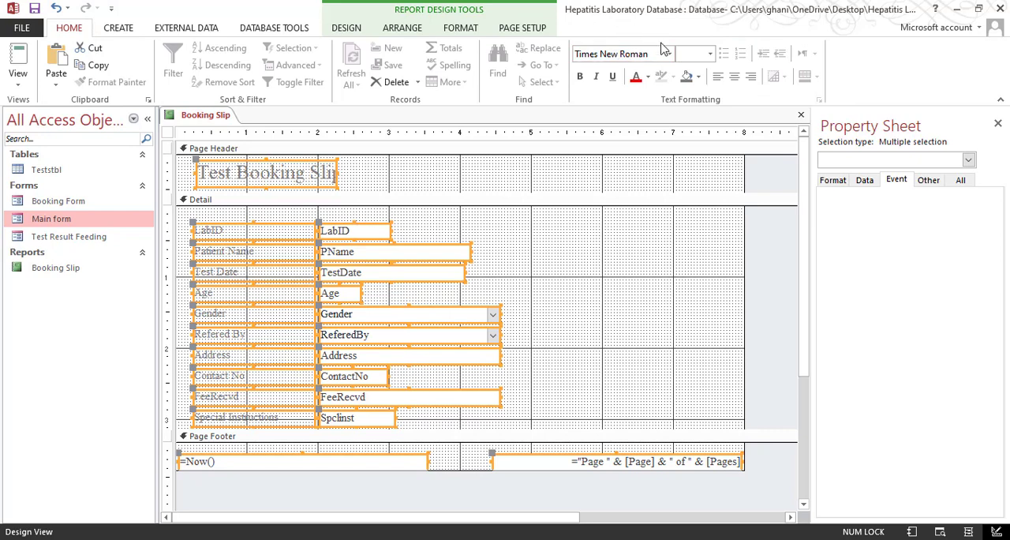
left_click(698, 54)
key("Return")
left_click(647, 76)
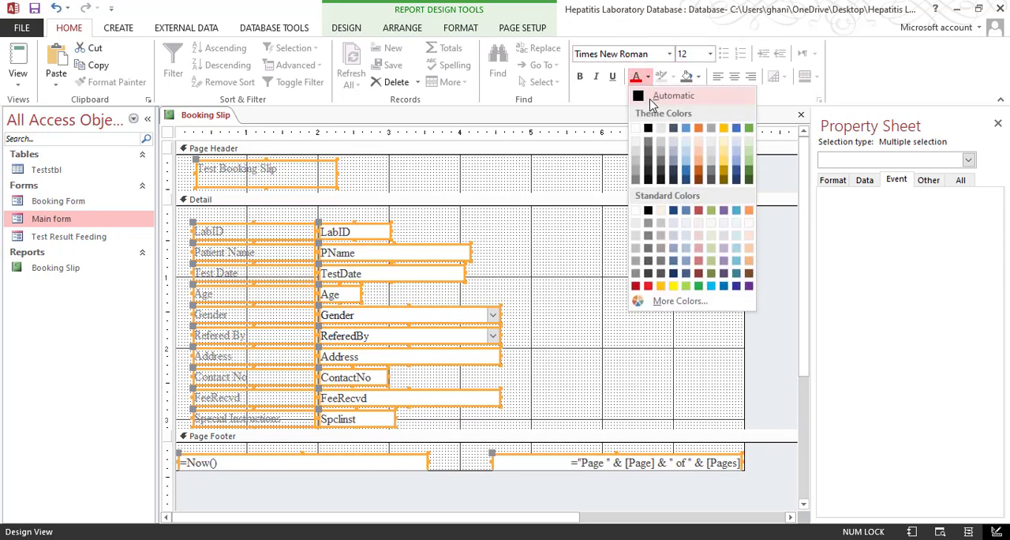
left_click(652, 98)
left_click(593, 255)
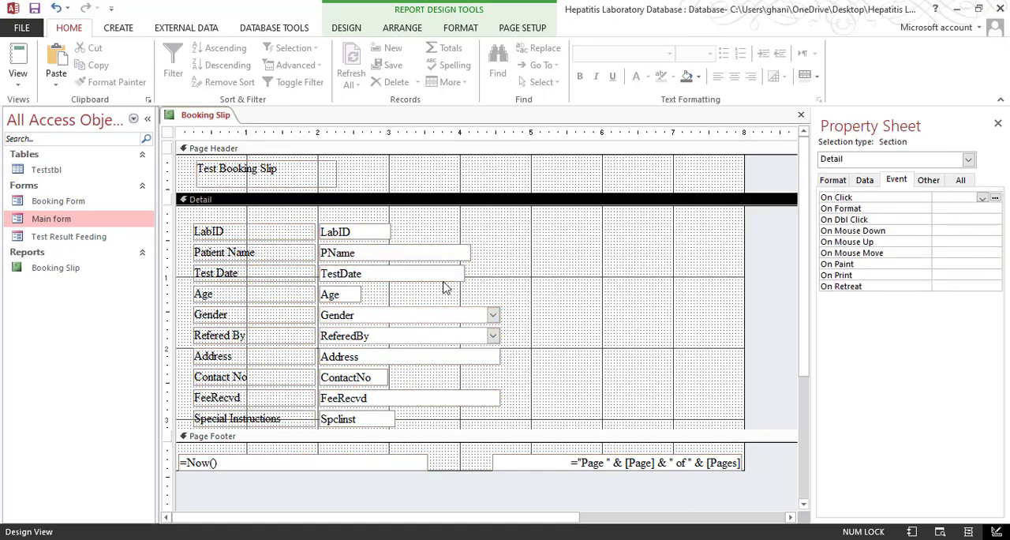
Size all the field labels in the Detail section to fit their text
left_click_drag(275, 216, 264, 417)
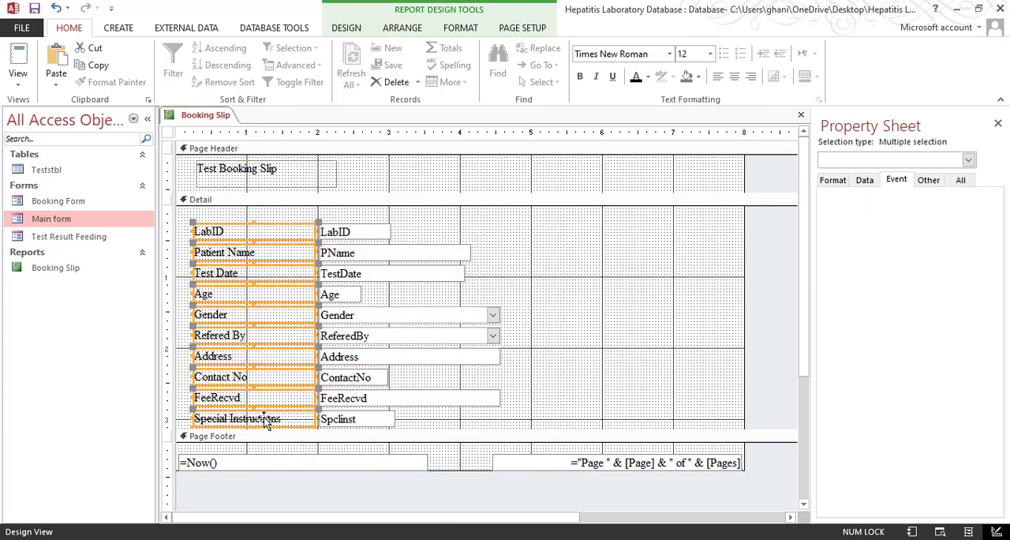
right_click(264, 417)
mouse_move(336, 357)
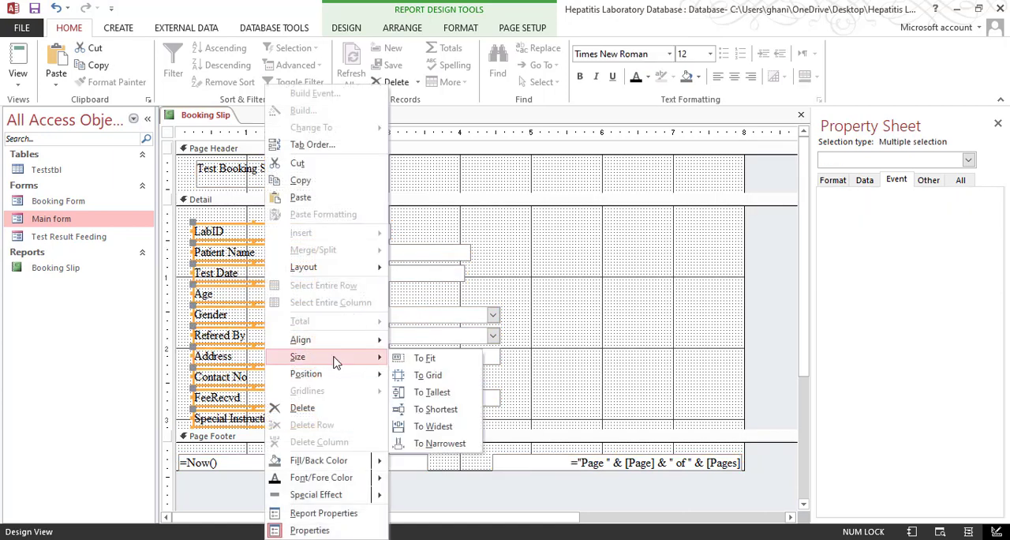
left_click(453, 357)
left_click(581, 301)
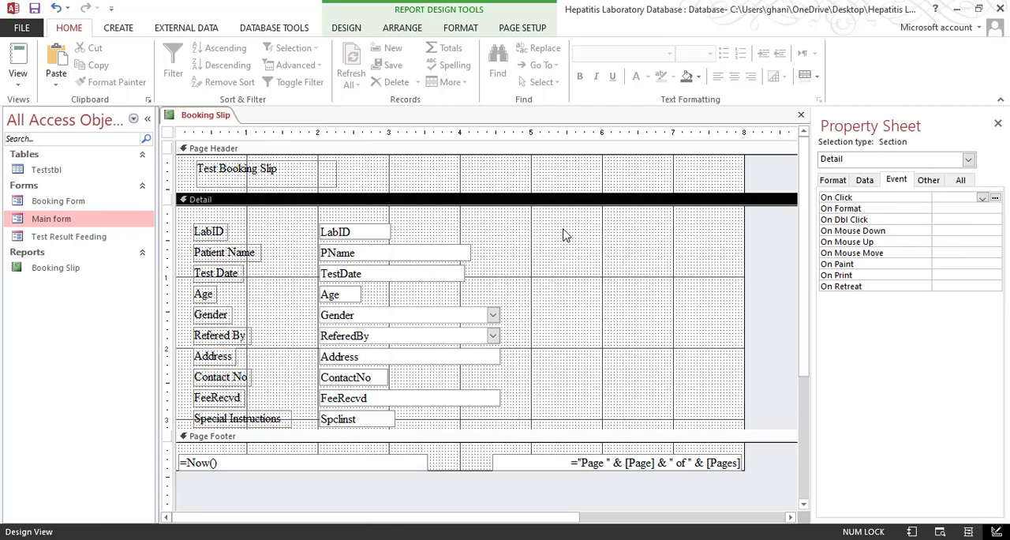
Arrange all the labels and fields in the Detail section in a stacked layout
left_click_drag(563, 234, 175, 426)
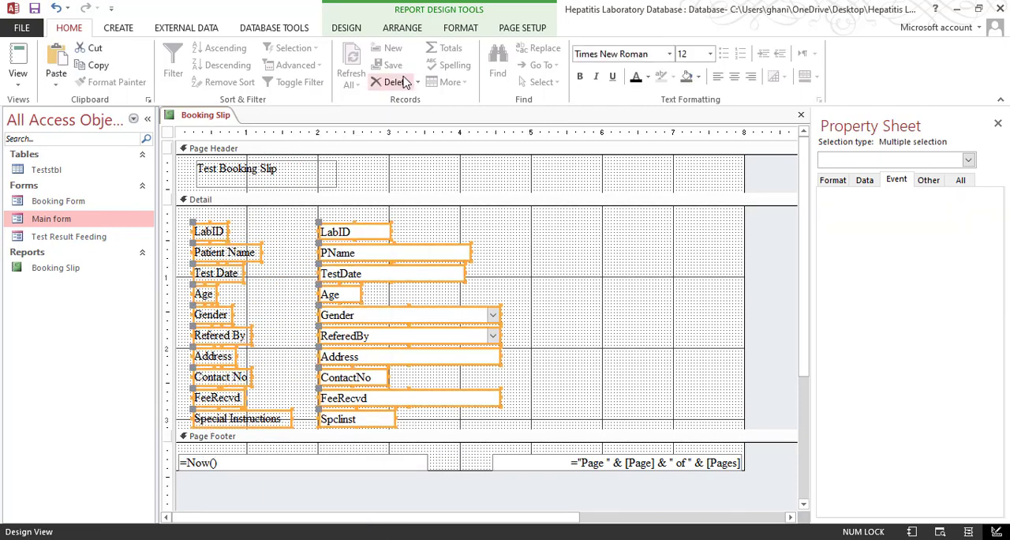
right_click(423, 253)
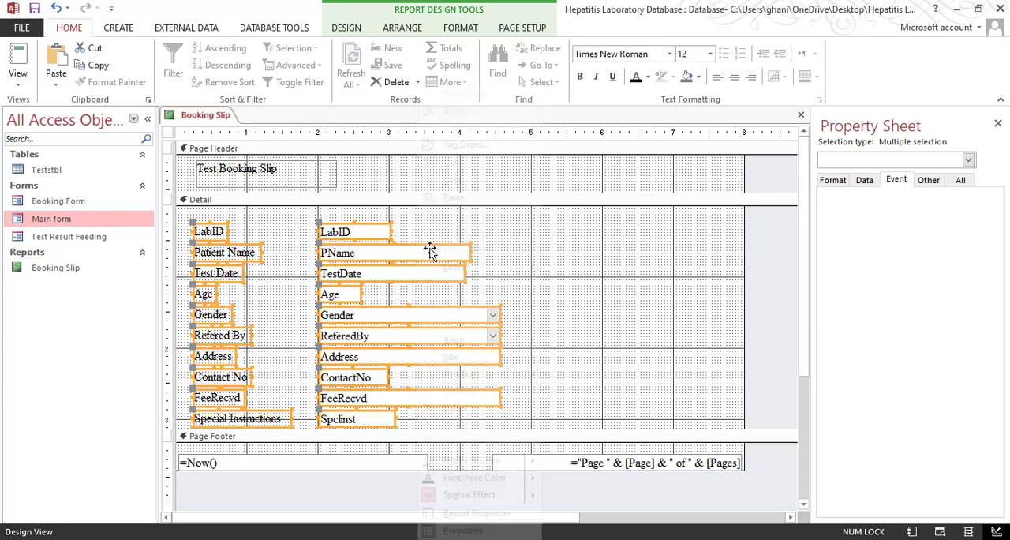
mouse_move(506, 271)
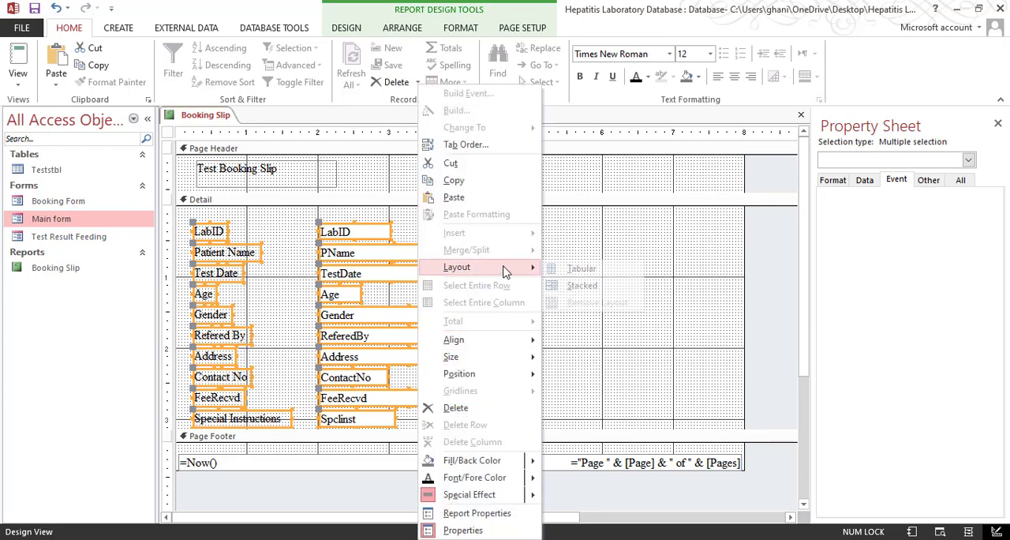
left_click(603, 287)
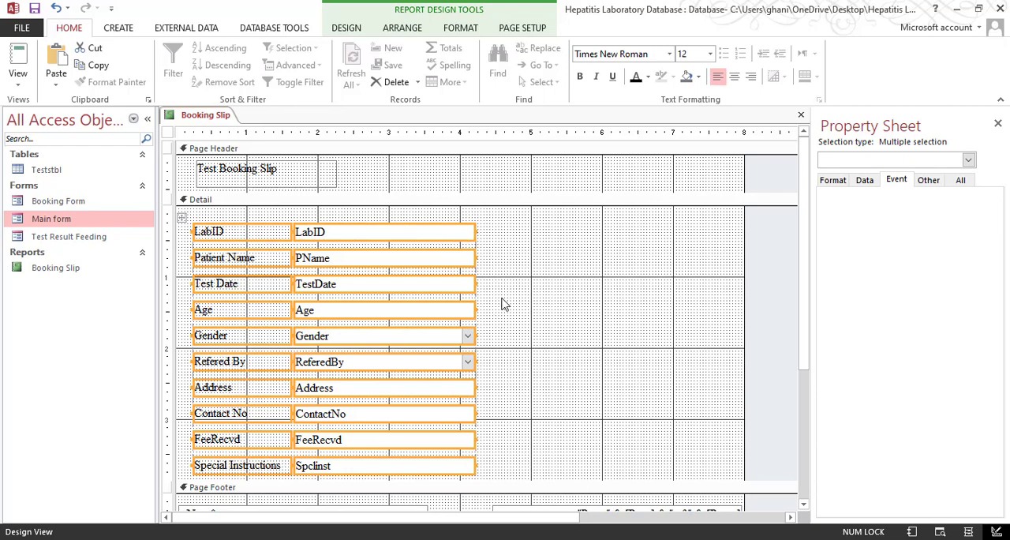
right_click(439, 234)
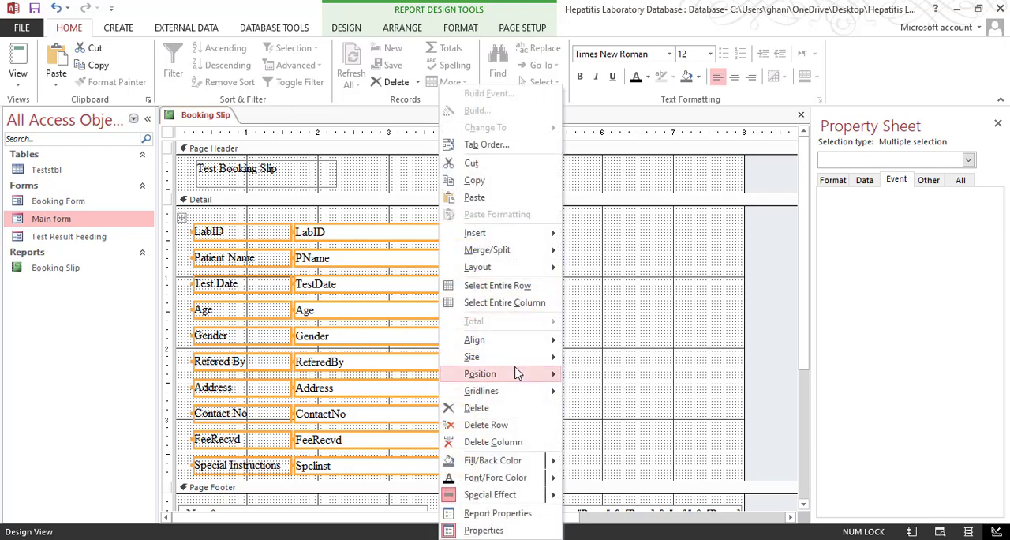
mouse_move(524, 357)
left_click(661, 266)
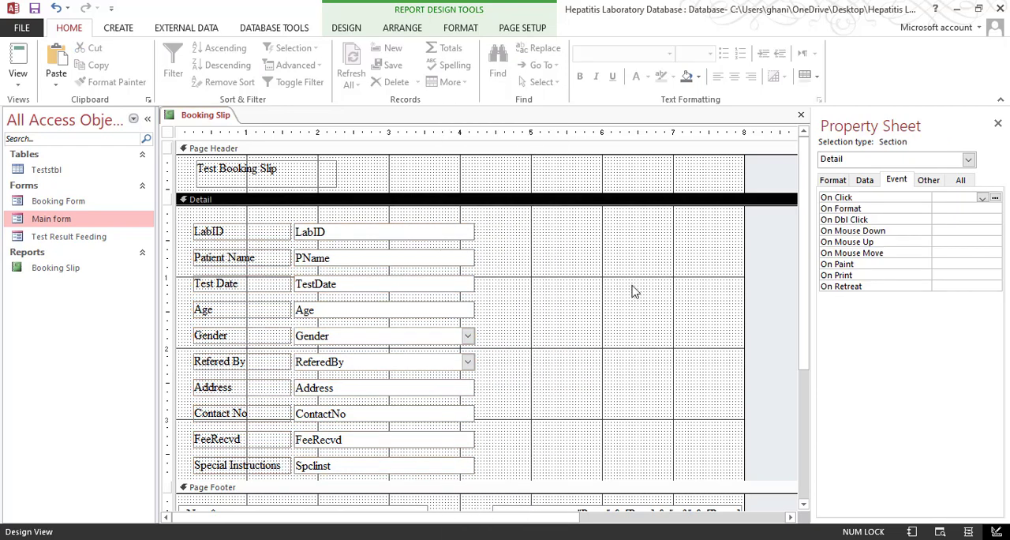
Give all the Detail section controls Medium control margins and Narrow control padding
left_click_drag(519, 233, 198, 460)
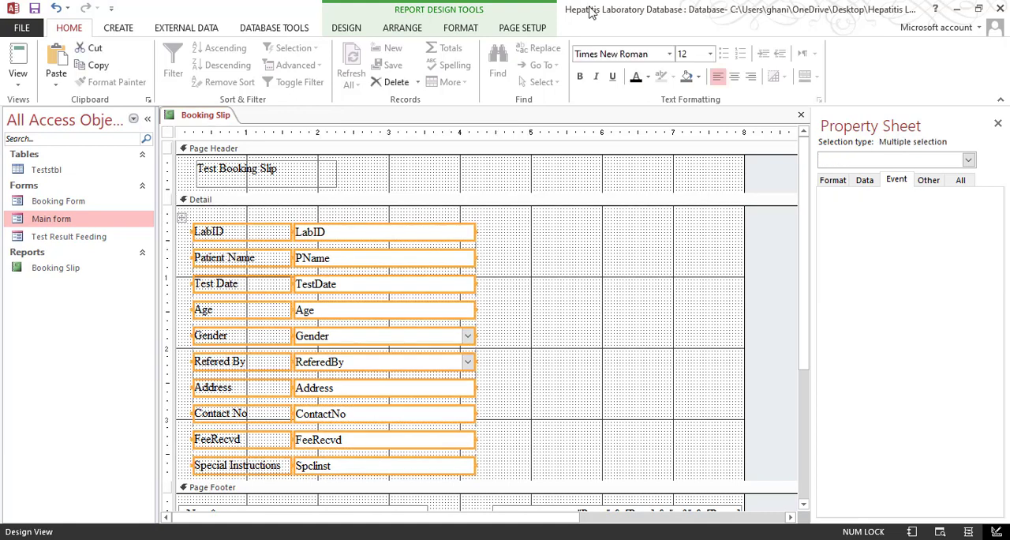
left_click(472, 28)
left_click(403, 30)
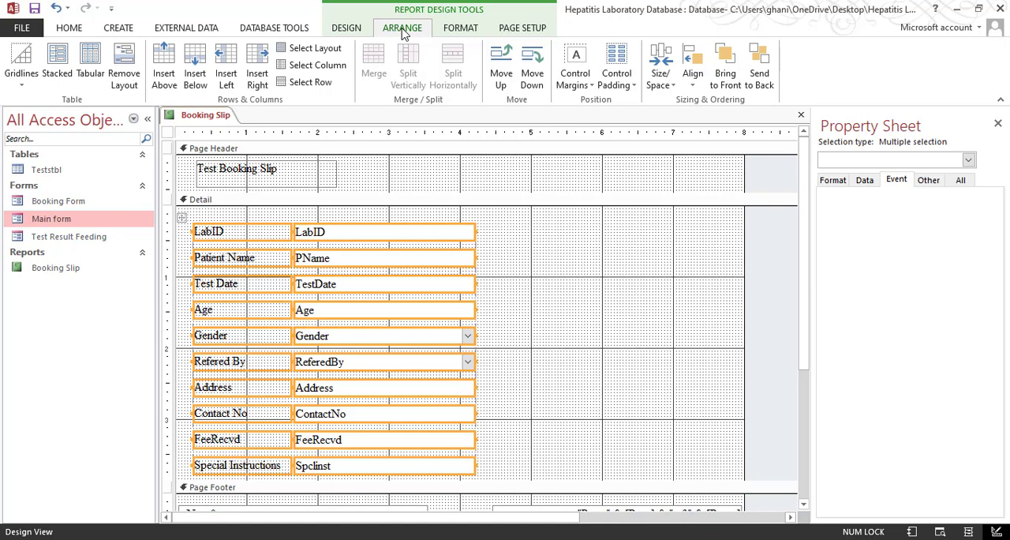
right_click(401, 318)
mouse_move(489, 357)
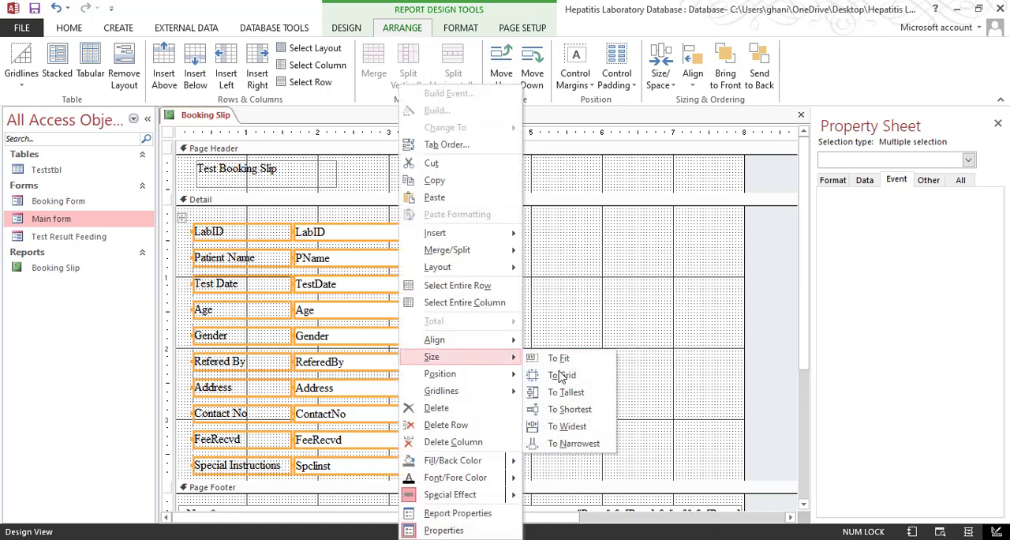
left_click(605, 244)
left_click_drag(541, 226, 242, 473)
left_click(571, 76)
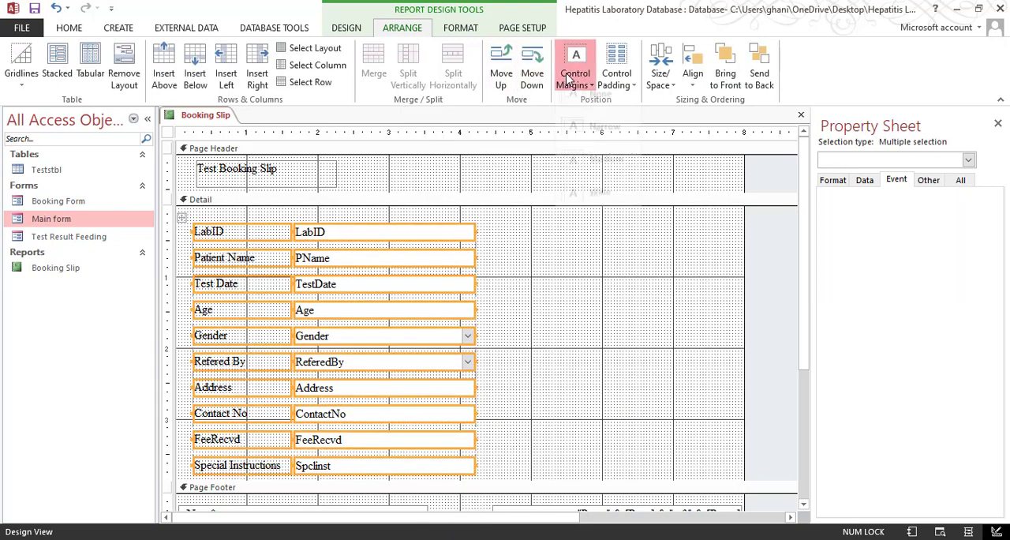
left_click(608, 167)
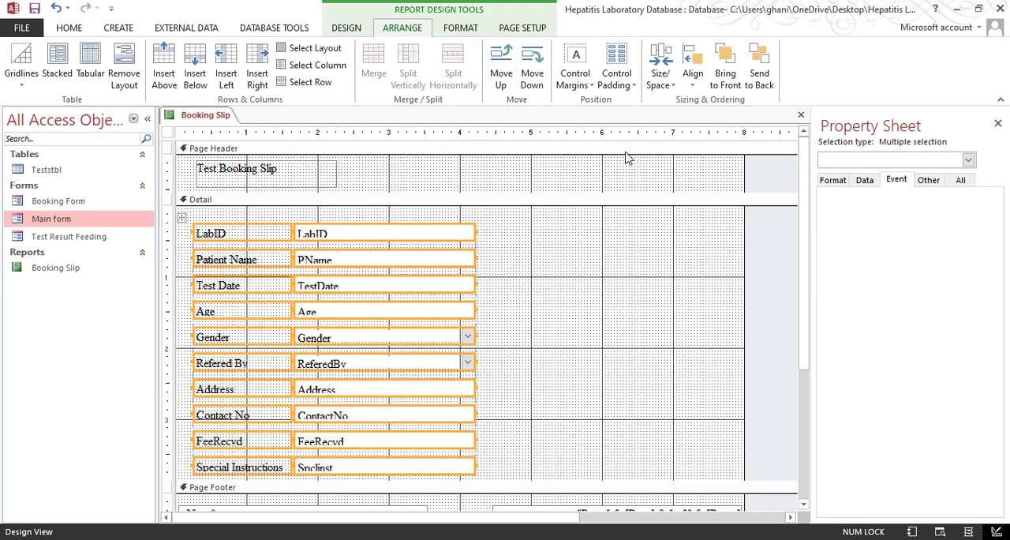
left_click(623, 87)
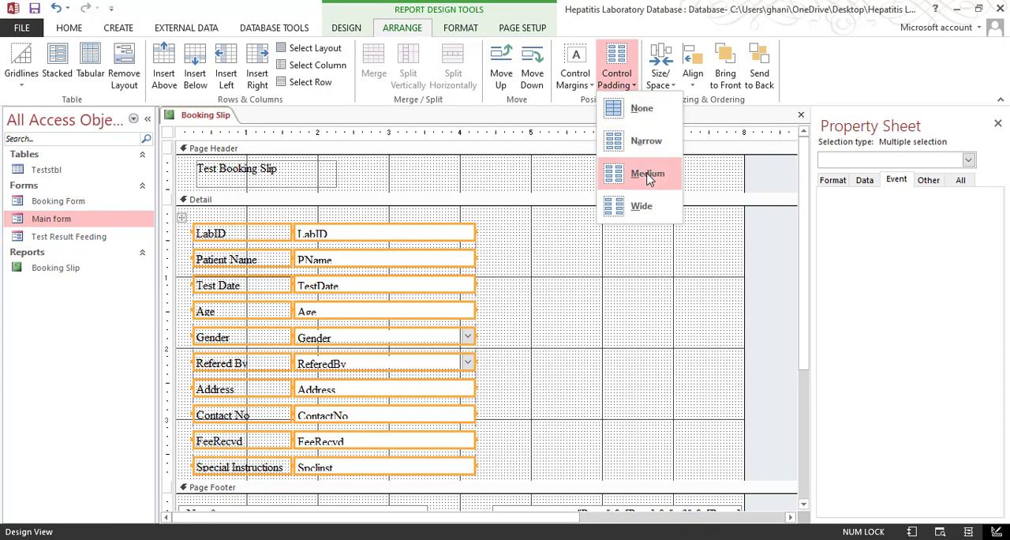
left_click(647, 145)
right_click(386, 317)
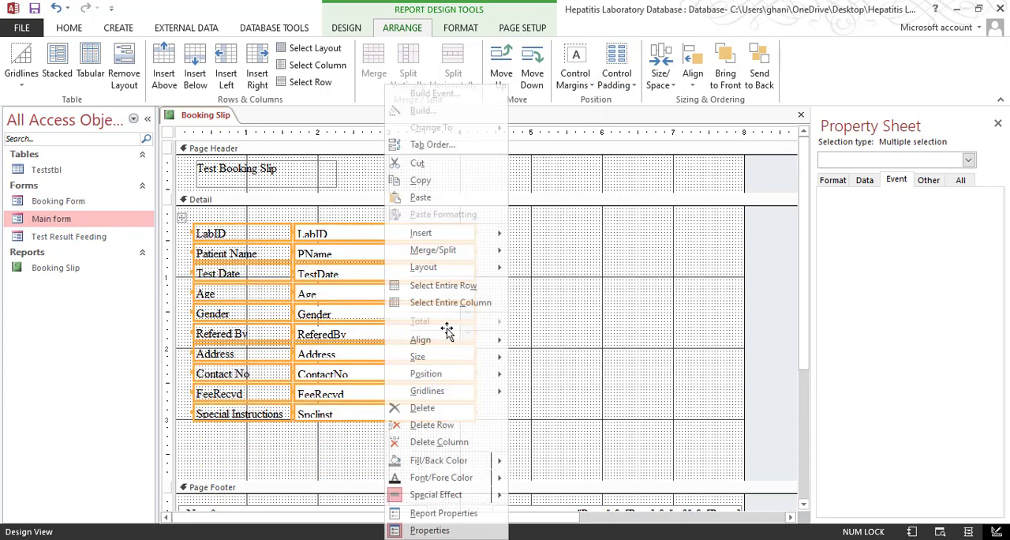
left_click(577, 325)
Make all the field labels in the Detail section bold
left_click_drag(515, 222, 424, 341)
left_click_drag(524, 229, 242, 220)
key("ctrl+b")
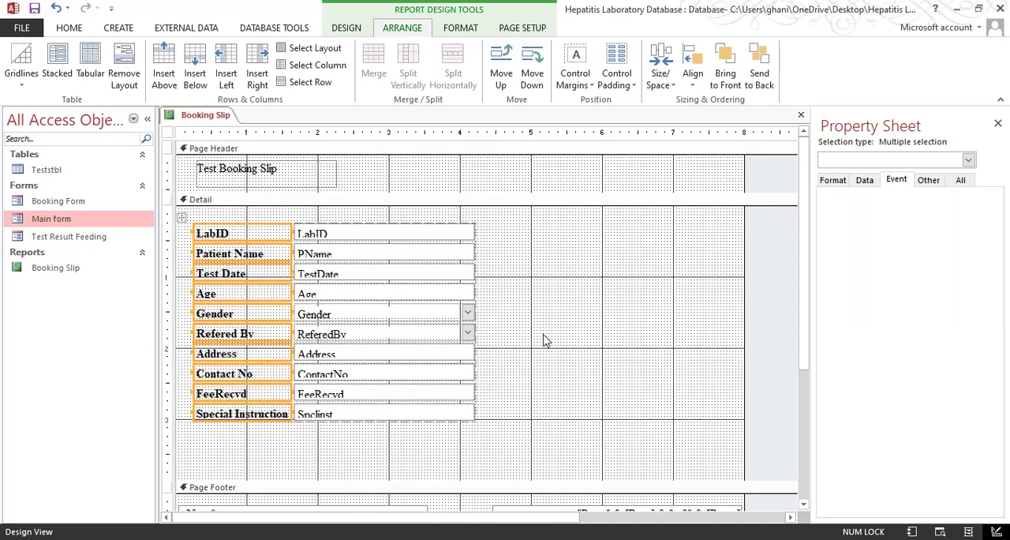
Size all the value fields in the Detail section to fit their text
left_click_drag(505, 214, 418, 354)
right_click(418, 354)
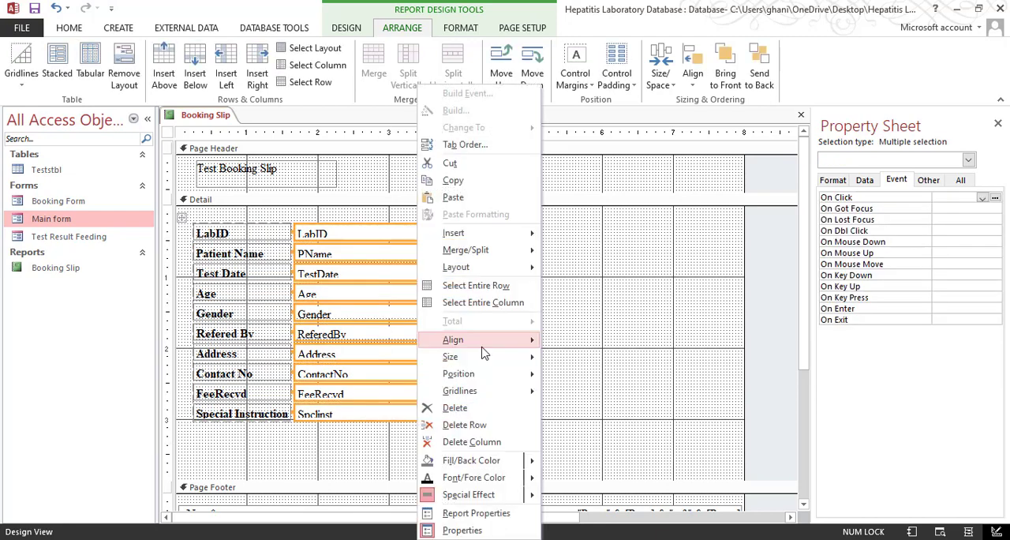
mouse_move(483, 357)
left_click(558, 359)
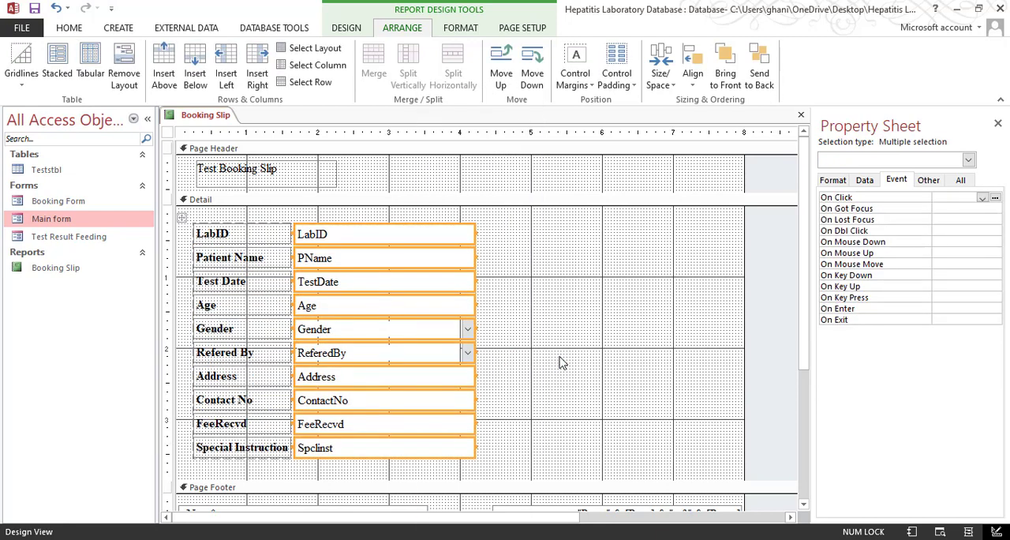
left_click(562, 362)
left_click_drag(275, 478, 530, 239)
left_click(551, 243)
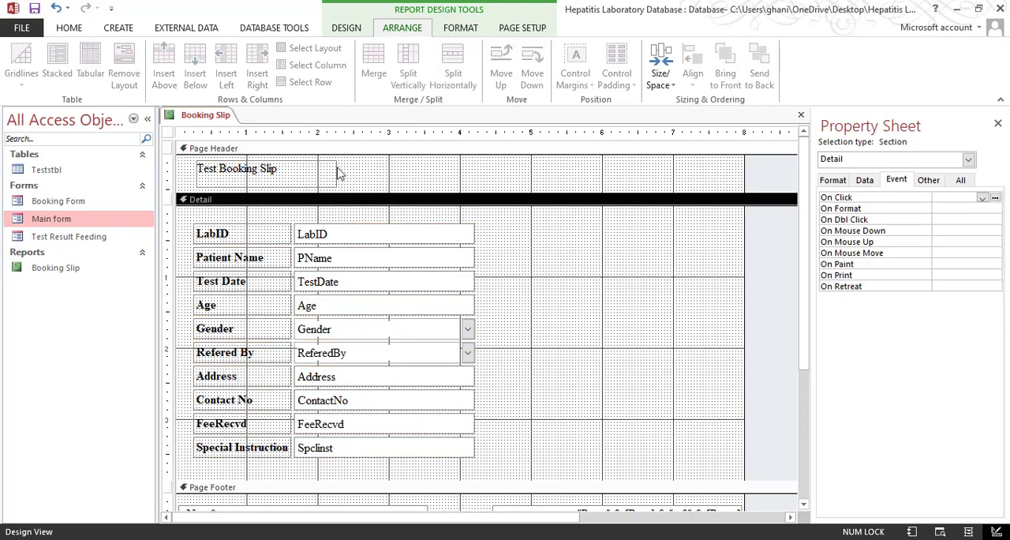
Format the Test Booking Slip title in the Page Header as bold, size 26
left_click(333, 174)
left_click(68, 27)
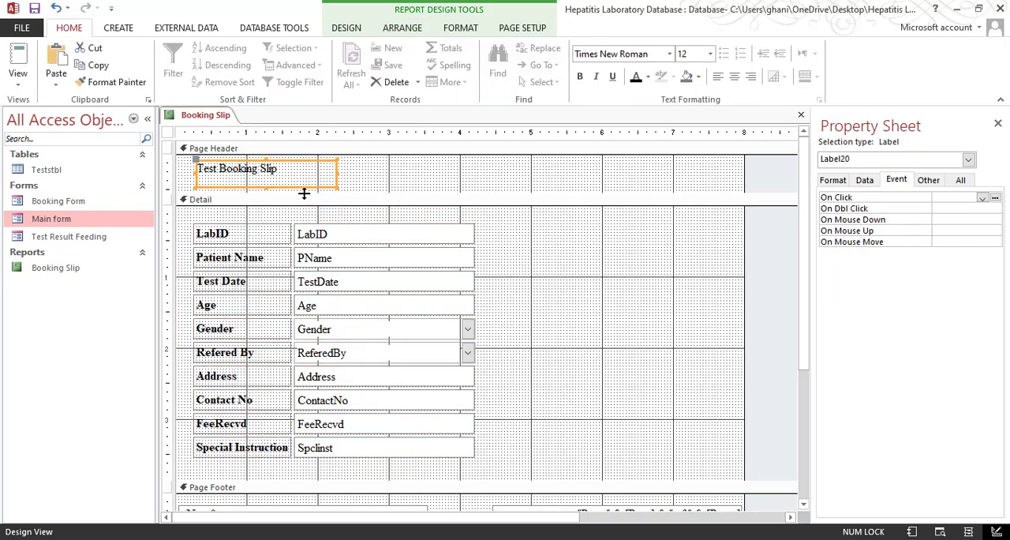
left_click(580, 77)
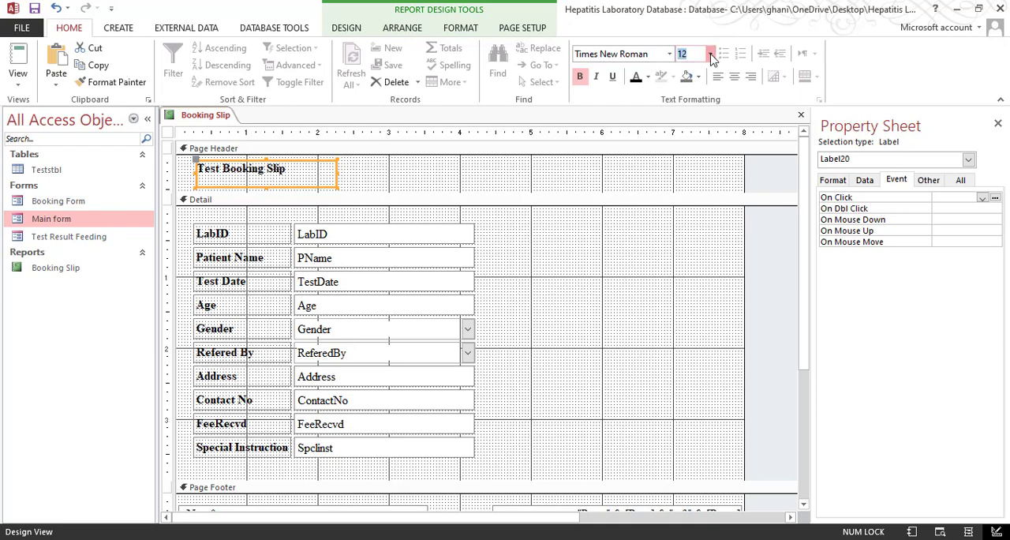
left_click(710, 54)
left_click(694, 225)
Size the title label to fit its text and move it slightly upward within the Page Header
right_click(328, 175)
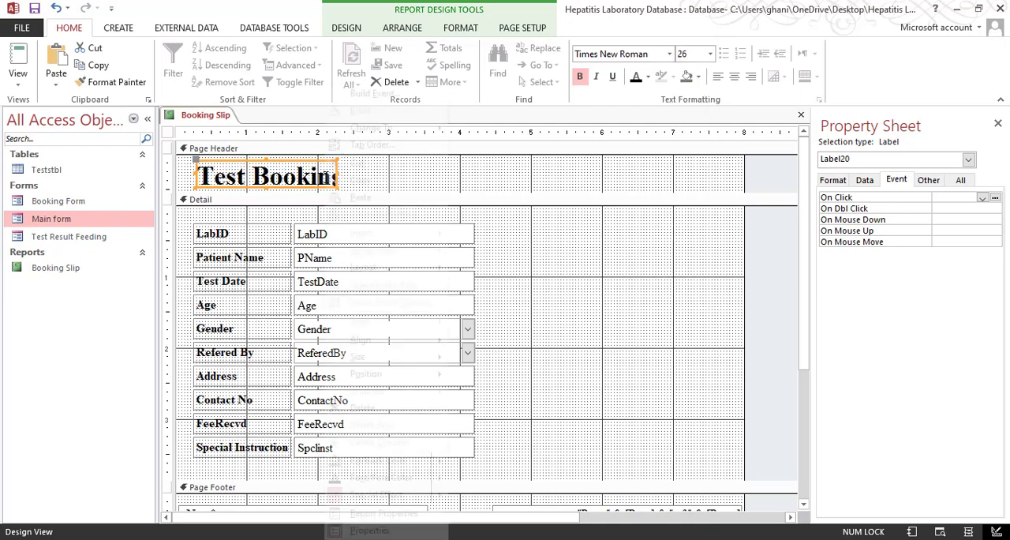
mouse_move(409, 356)
left_click(484, 355)
left_click(509, 197)
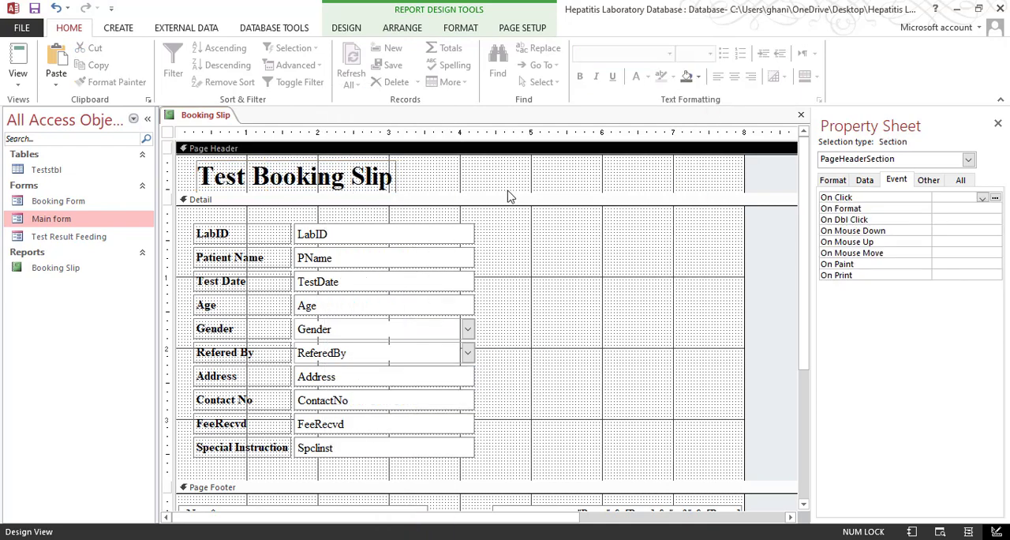
left_click(394, 181)
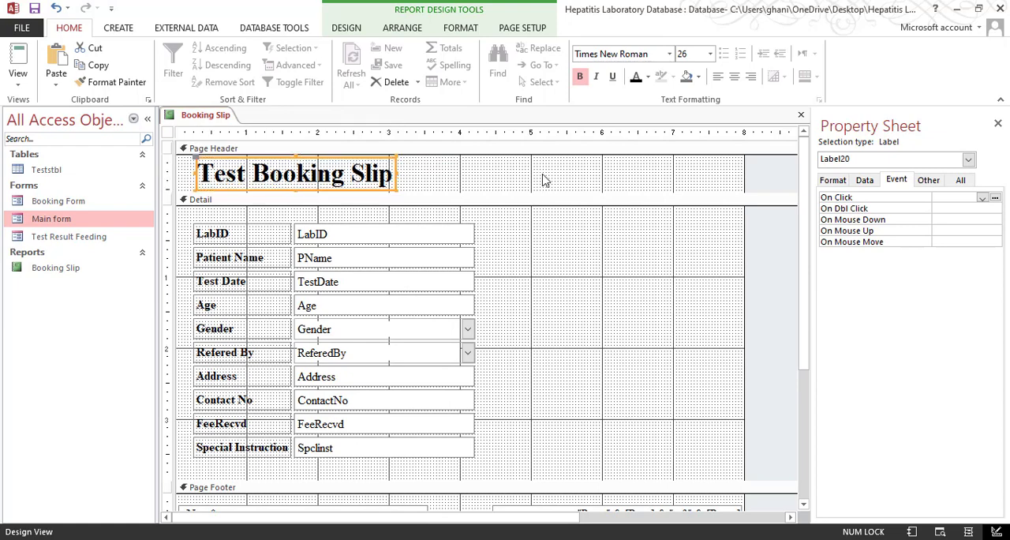
left_click(545, 178)
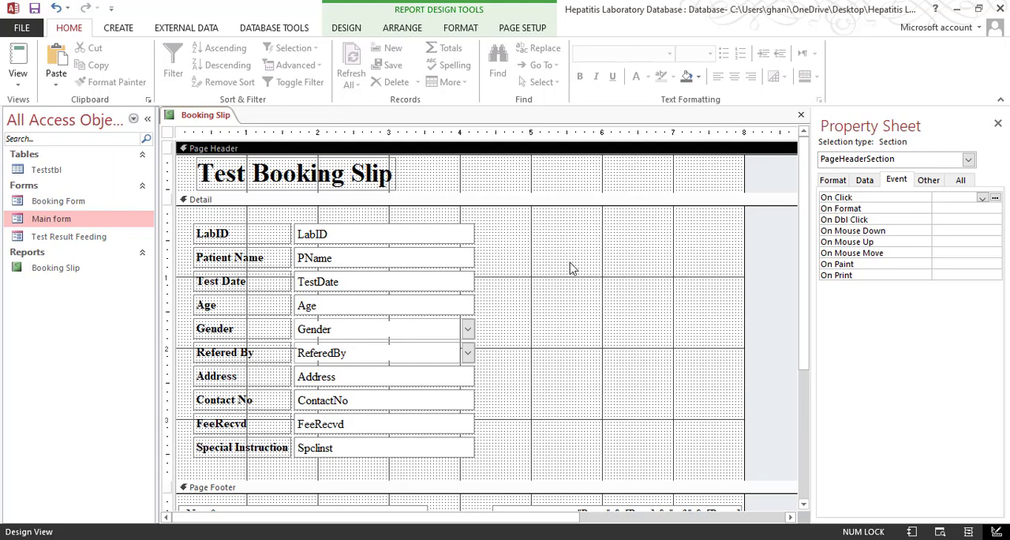
Check the box layout of the sample slip in 2-Test Booking Report.pdf in Adobe Acrobat and return to the Access report
left_click(189, 539)
left_click(474, 259)
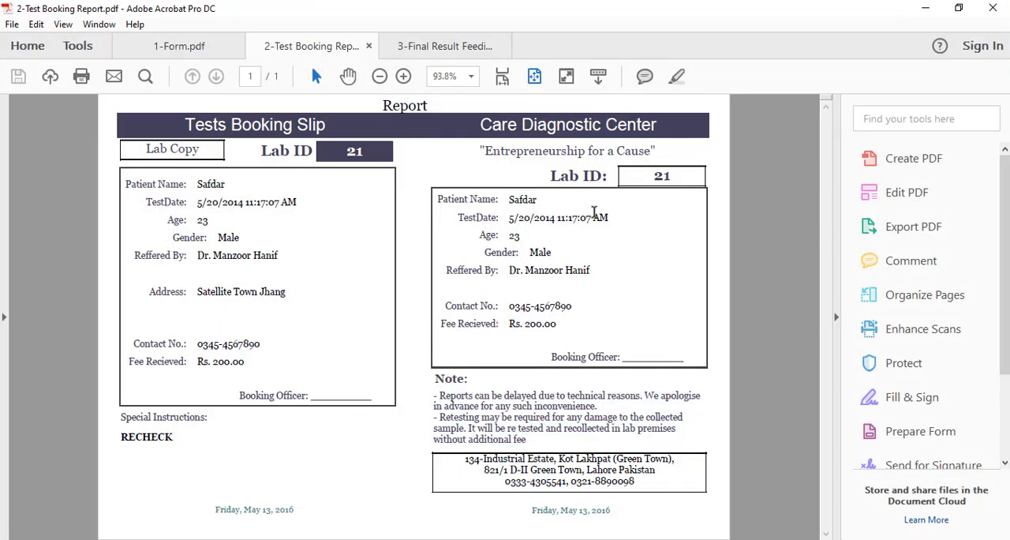
left_click(925, 8)
Draw an option group frame about 4.4 by 3.5 inches around all the Detail fields, without defining any options
left_click(350, 29)
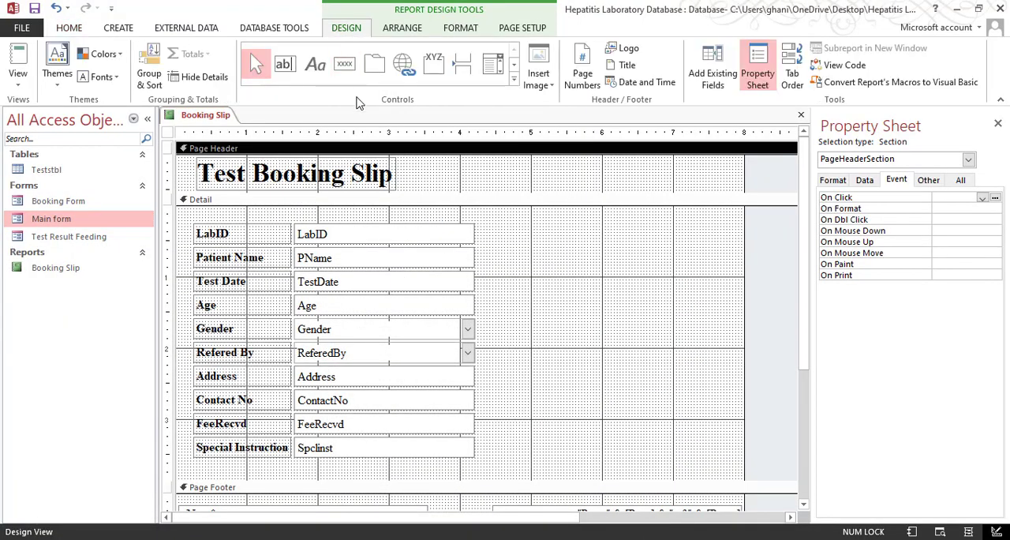
left_click(513, 81)
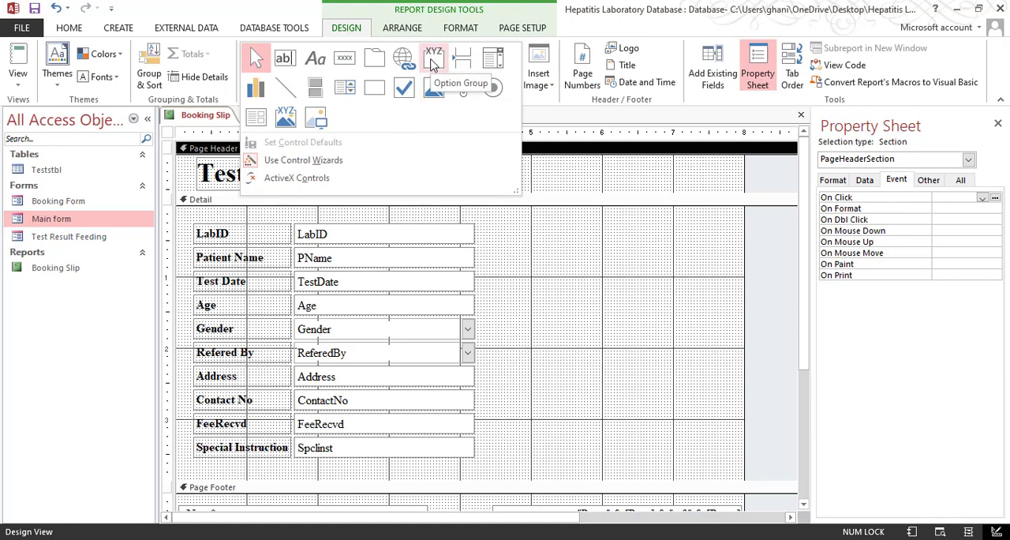
left_click(432, 65)
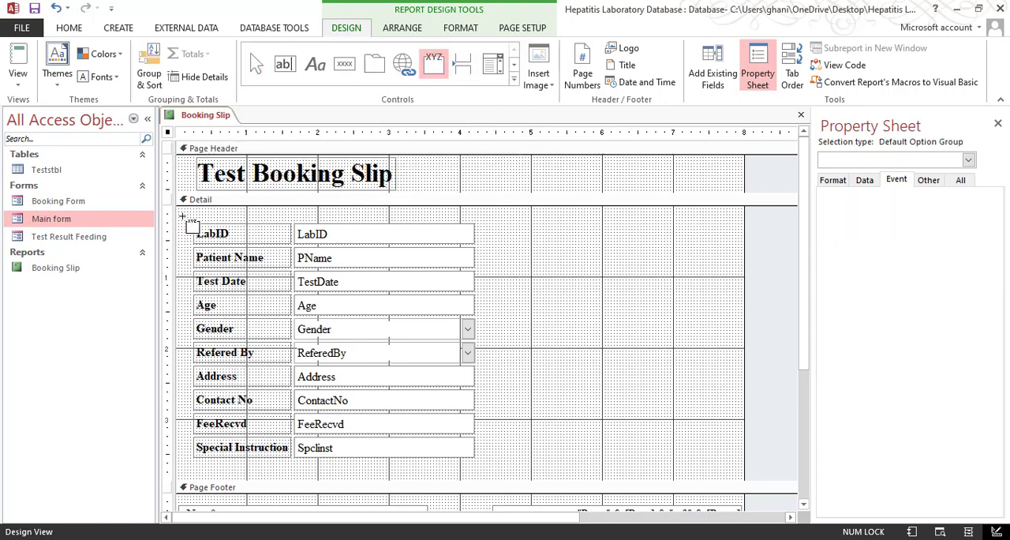
left_click_drag(248, 292, 494, 462)
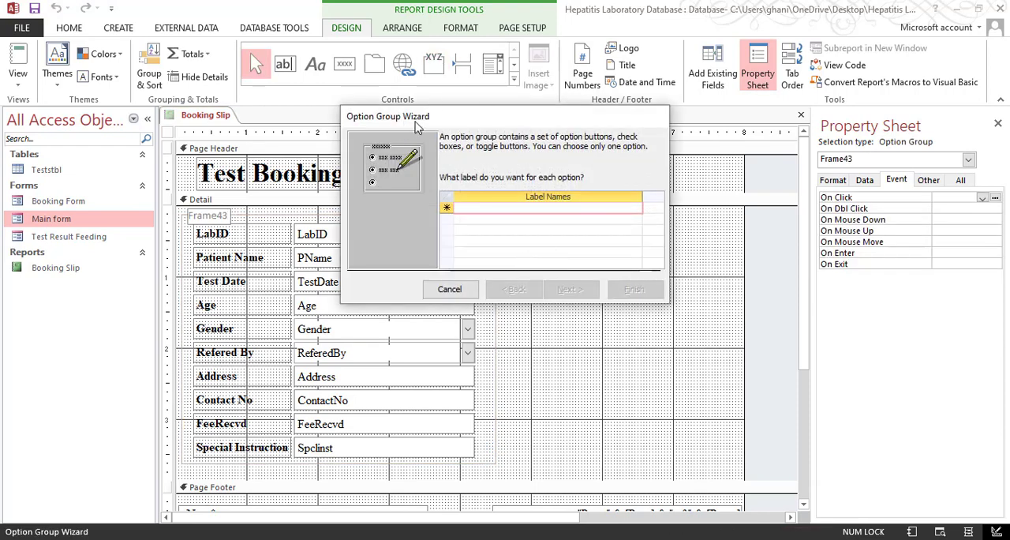
left_click(449, 289)
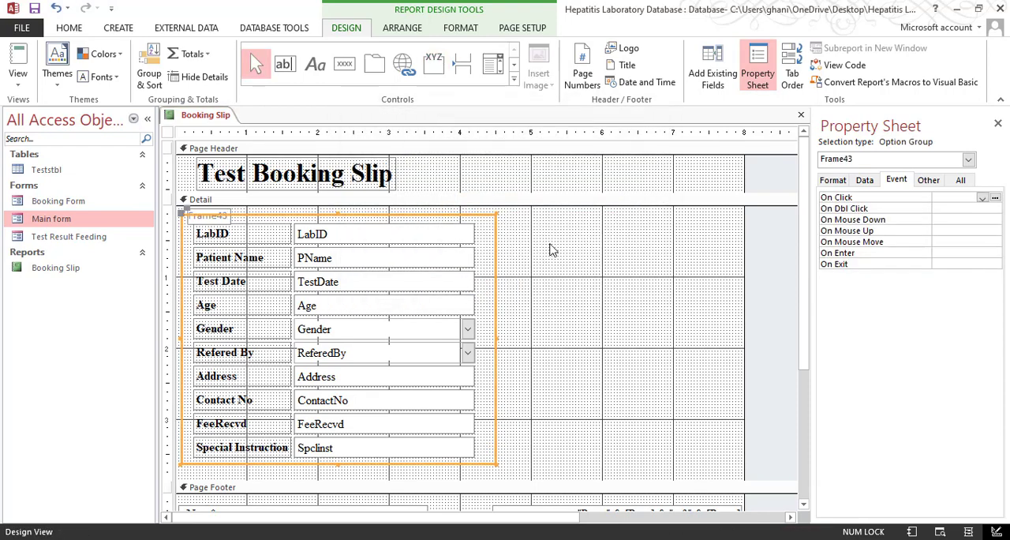
Delete the label attached to the new frame in the Detail section
left_click(552, 248)
left_click(623, 341)
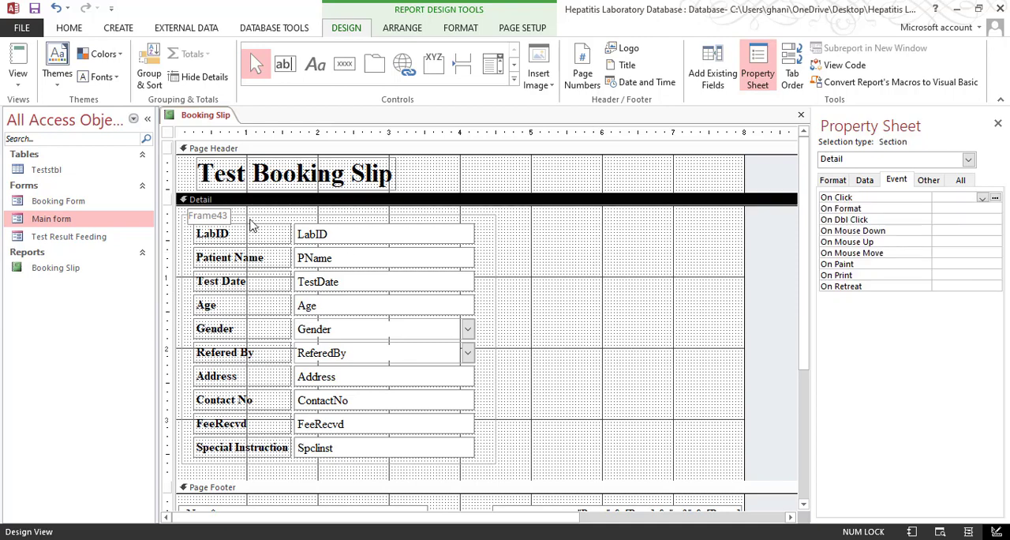
left_click(215, 219)
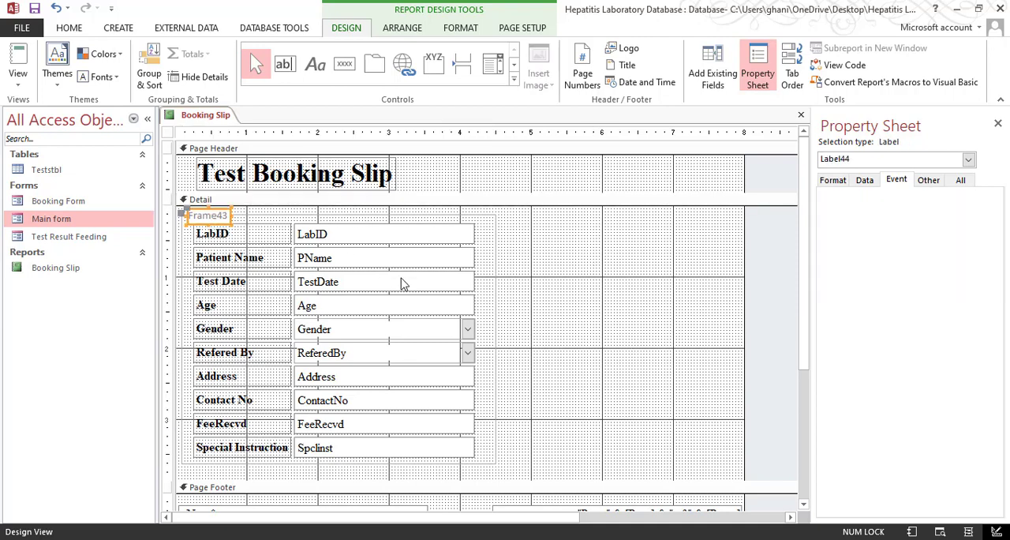
key("Delete")
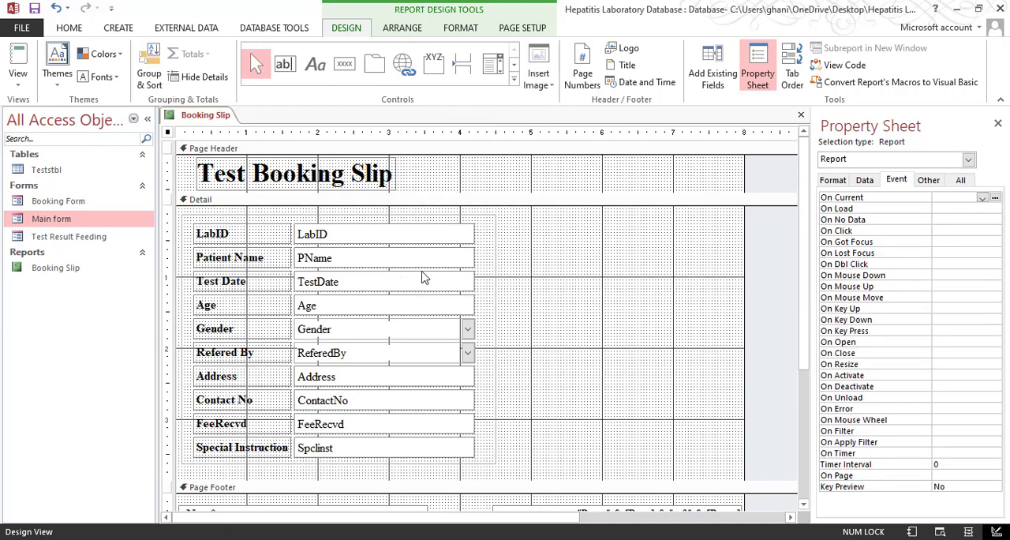
Lower the top edge of the option group frame in the Detail section to just above the Patient Name row
left_click(468, 219)
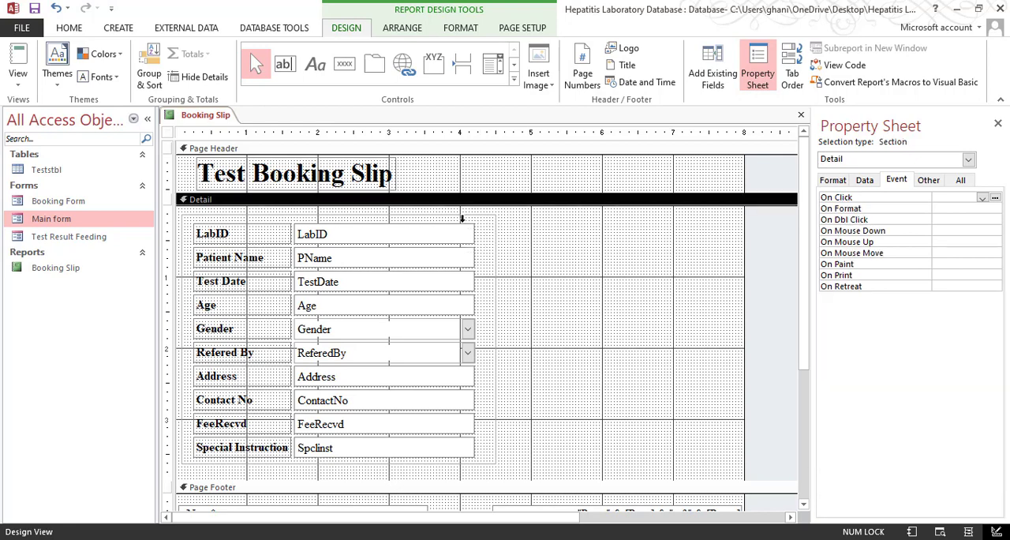
left_click(377, 218)
left_click_drag(336, 215, 338, 240)
Remove the control layout that groups all the field labels and controls in the Detail section
left_click_drag(473, 224, 263, 239)
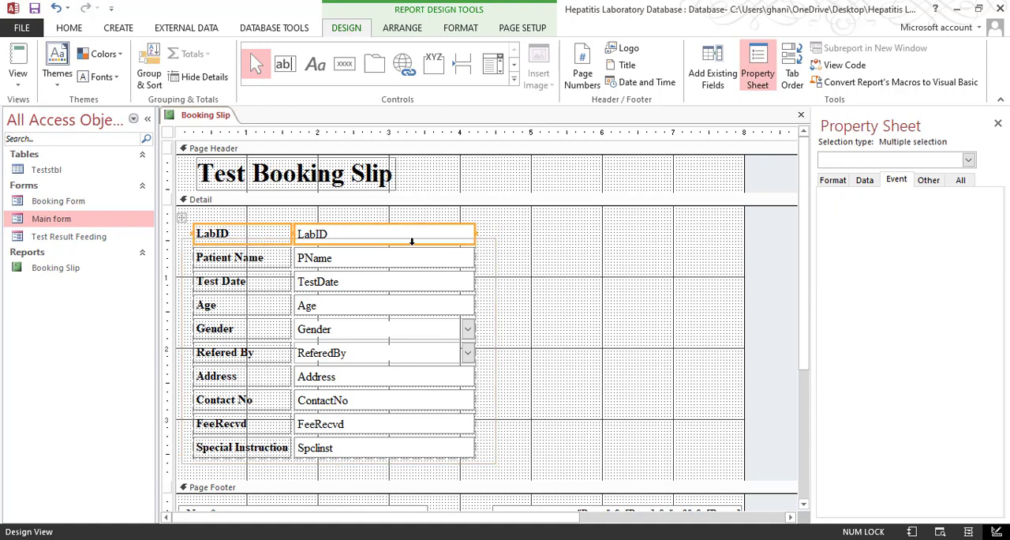
left_click(516, 240)
left_click(479, 229)
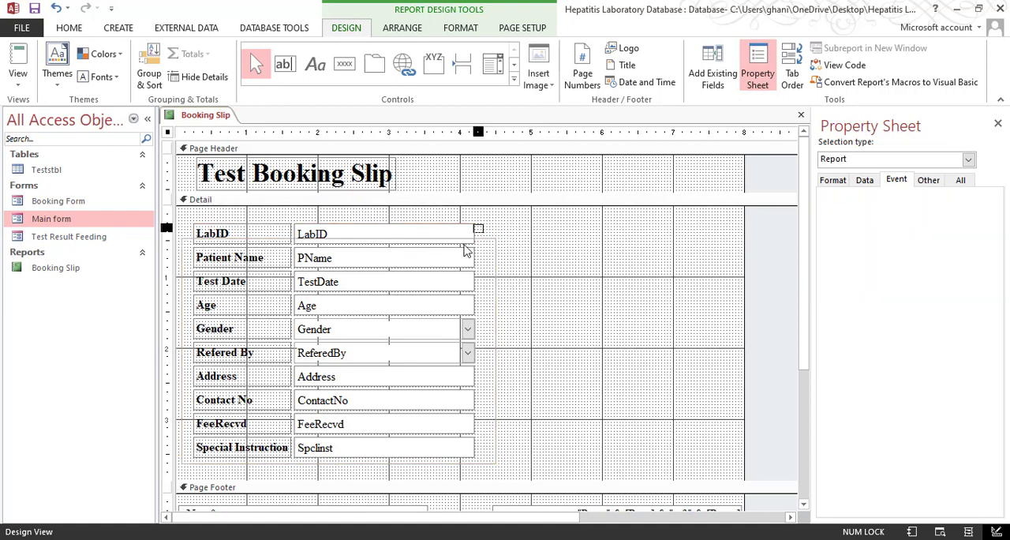
left_click_drag(470, 234, 446, 313)
left_click(484, 246)
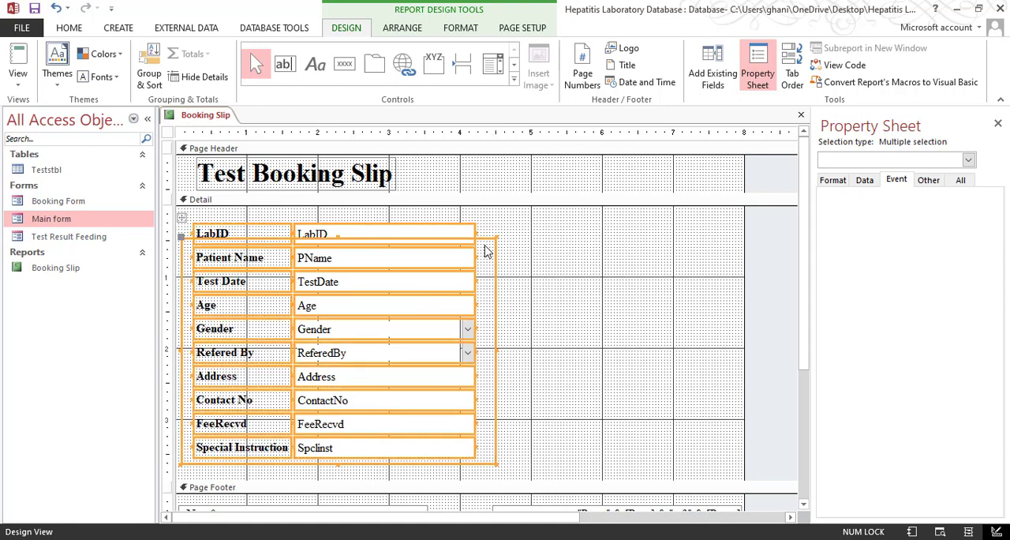
left_click(483, 246)
left_click_drag(474, 246, 306, 263)
left_click(182, 218)
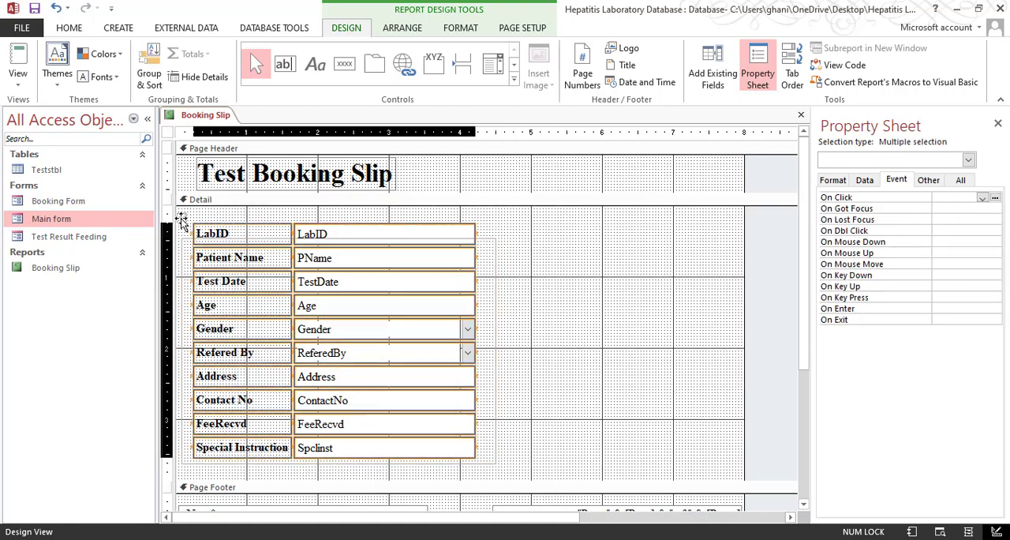
right_click(225, 229)
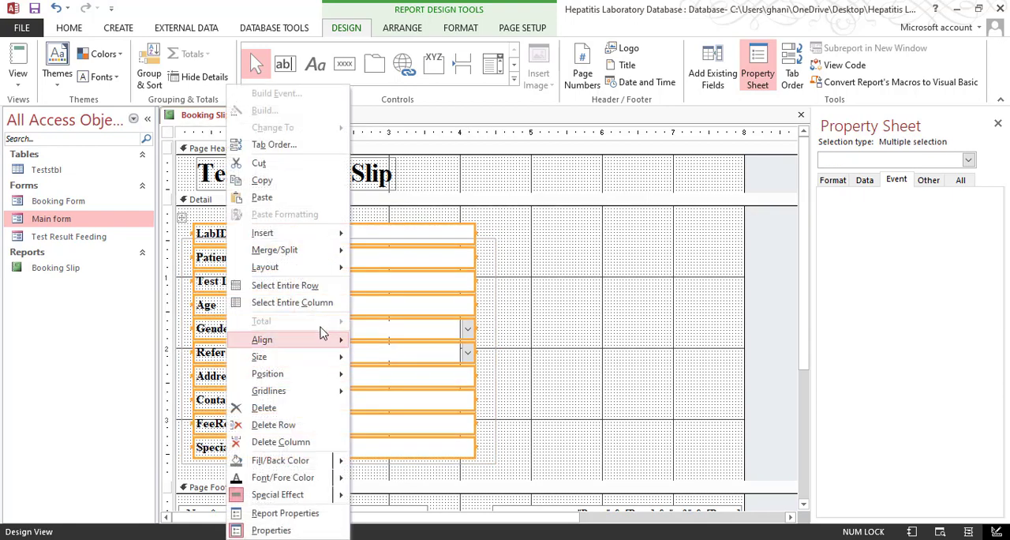
mouse_move(318, 271)
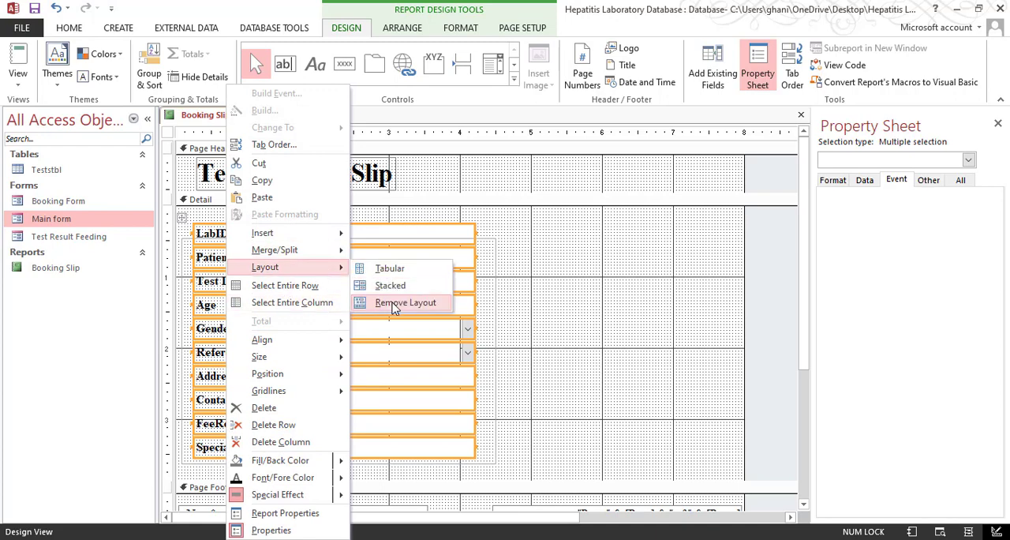
left_click(391, 304)
Move the LabID label and text box up together until they sit above the option group frame
left_click(564, 266)
left_click_drag(491, 226, 289, 242)
key("Up")
key("Up")
key("Up")
key("Up")
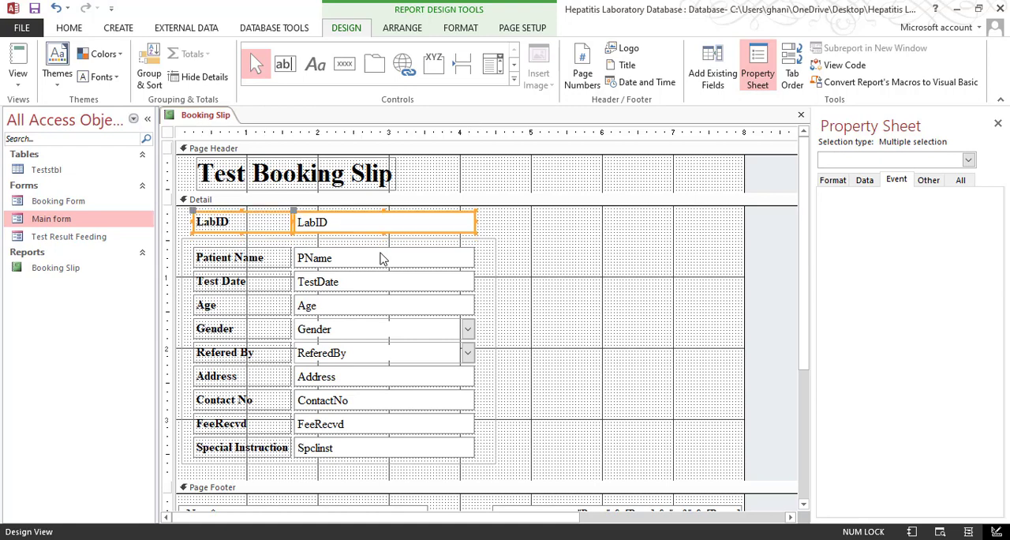
left_click(522, 233)
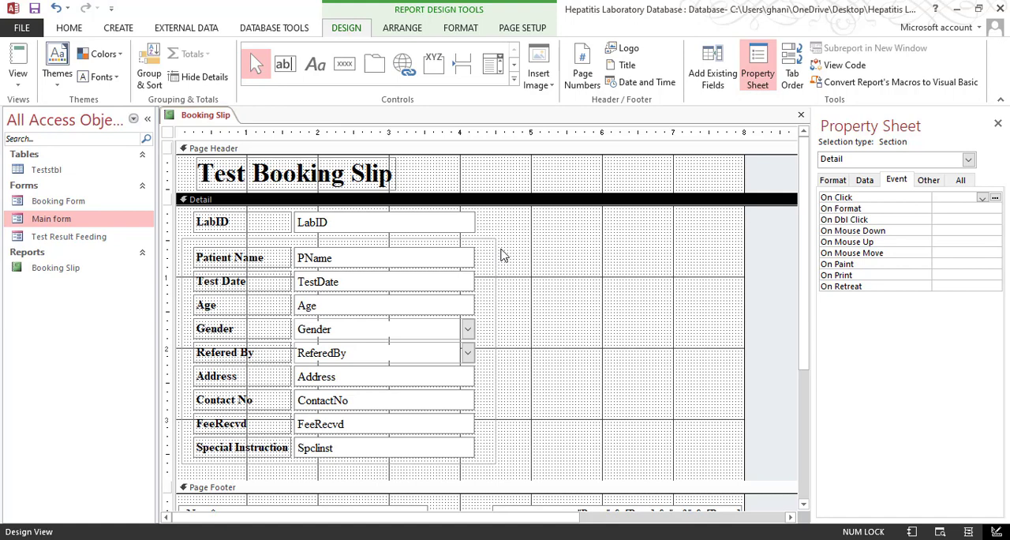
Check the frame and field borders in Print Preview and return to Design View
left_click(19, 82)
left_click(49, 140)
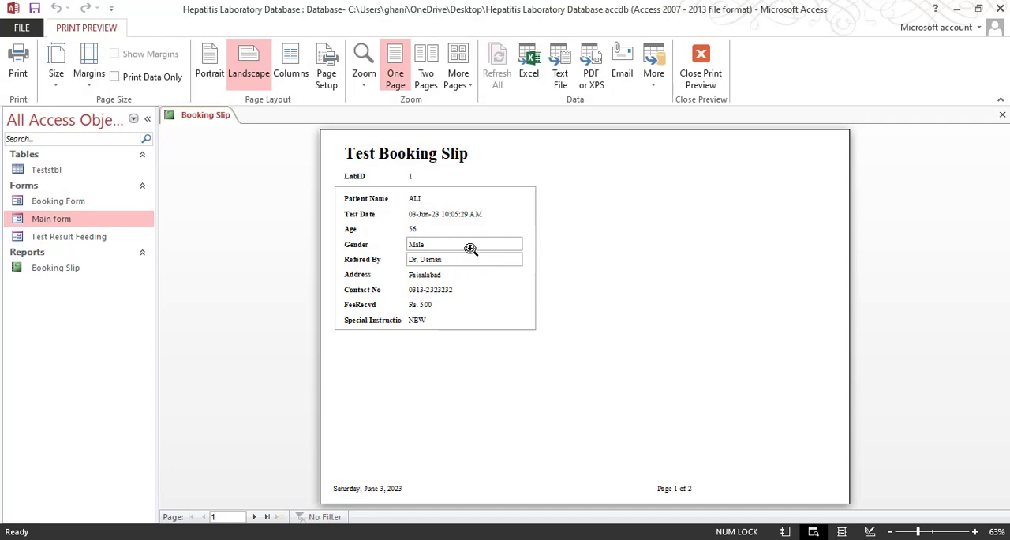
left_click(685, 87)
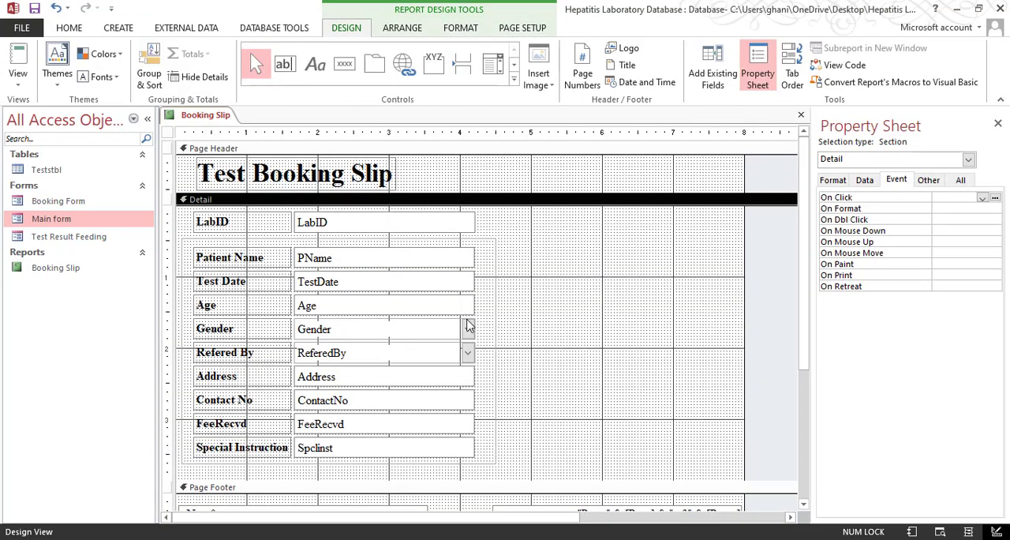
Set the border style of the Gender and ReferedBy combo boxes to Transparent
left_click_drag(479, 337, 434, 355)
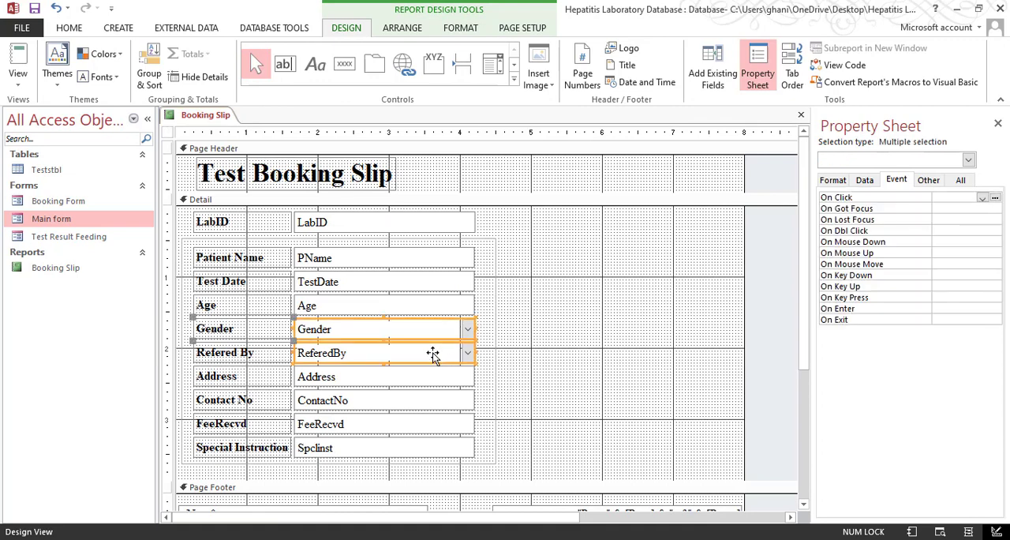
left_click(834, 180)
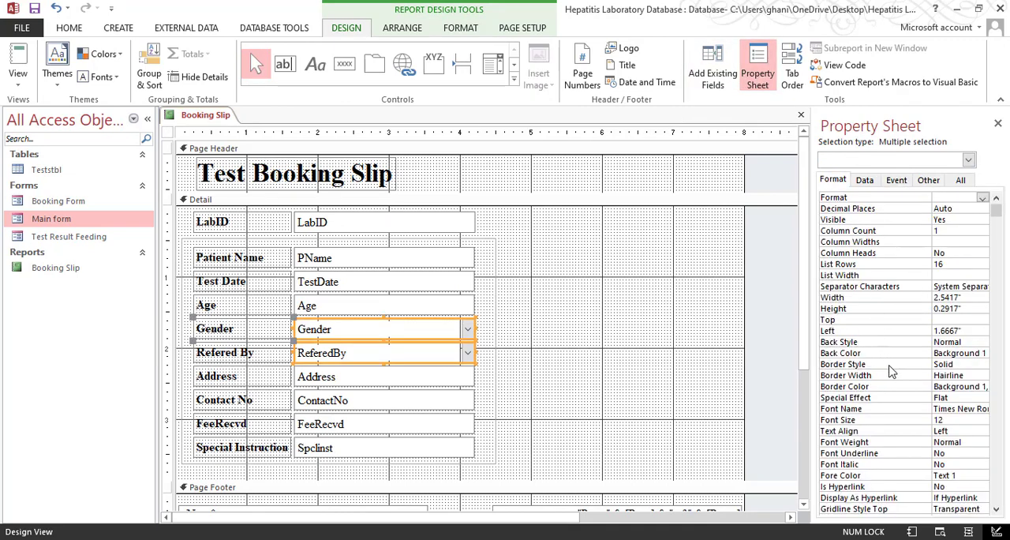
left_click(954, 364)
left_click(982, 364)
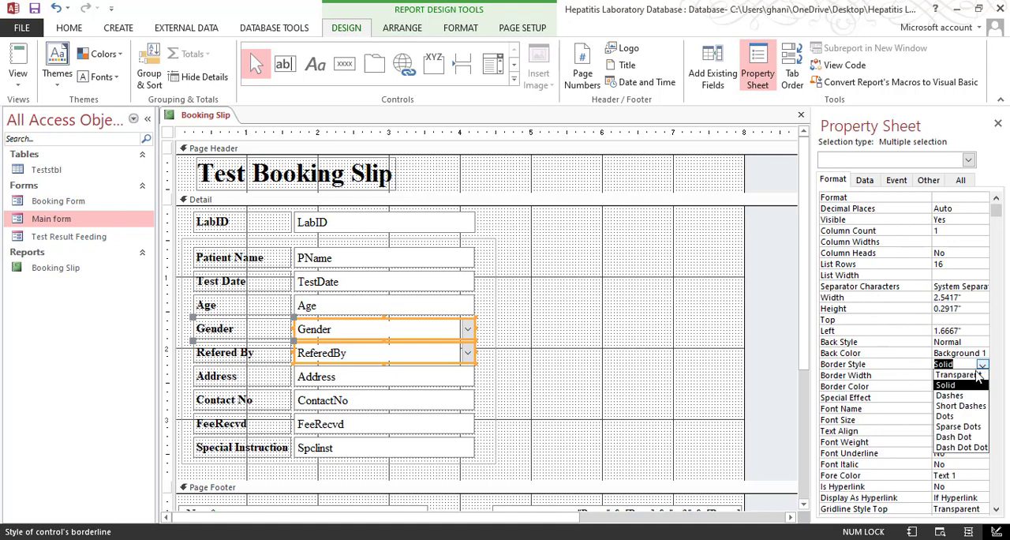
left_click(954, 375)
Examine the combo box borders at closer zoom in Print Preview and return to Design View
left_click(17, 79)
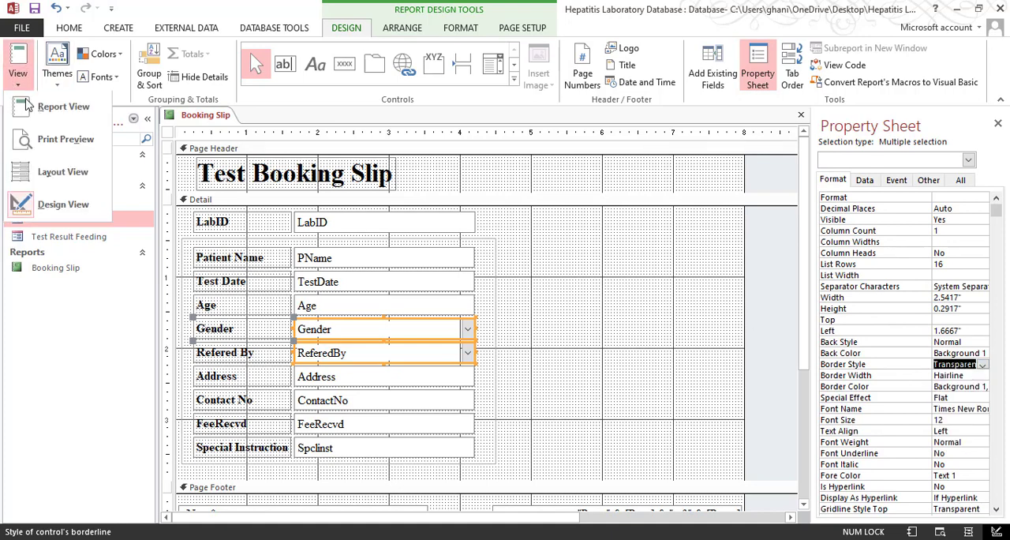
left_click(47, 137)
left_click(417, 226)
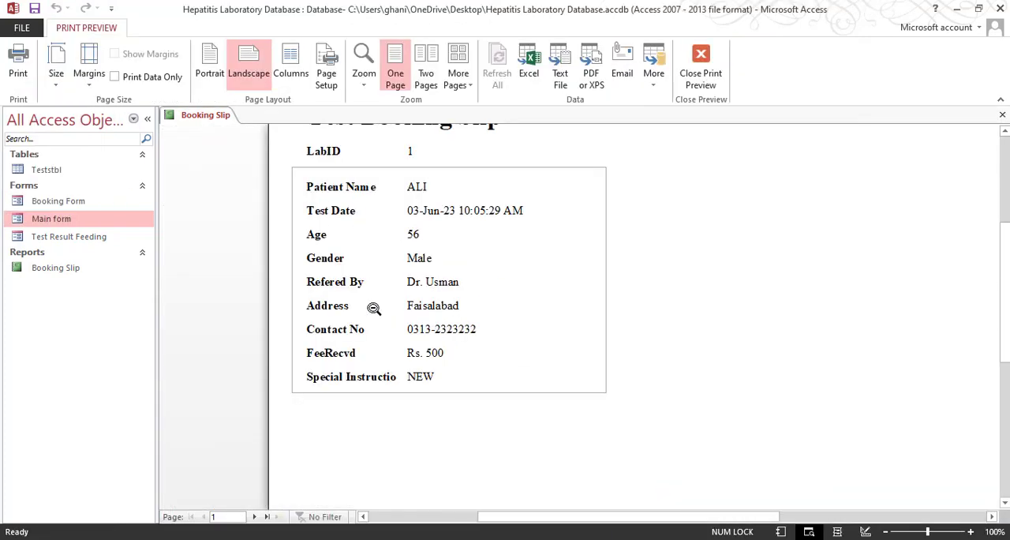
scroll(374, 306, "up", 2)
left_click(700, 67)
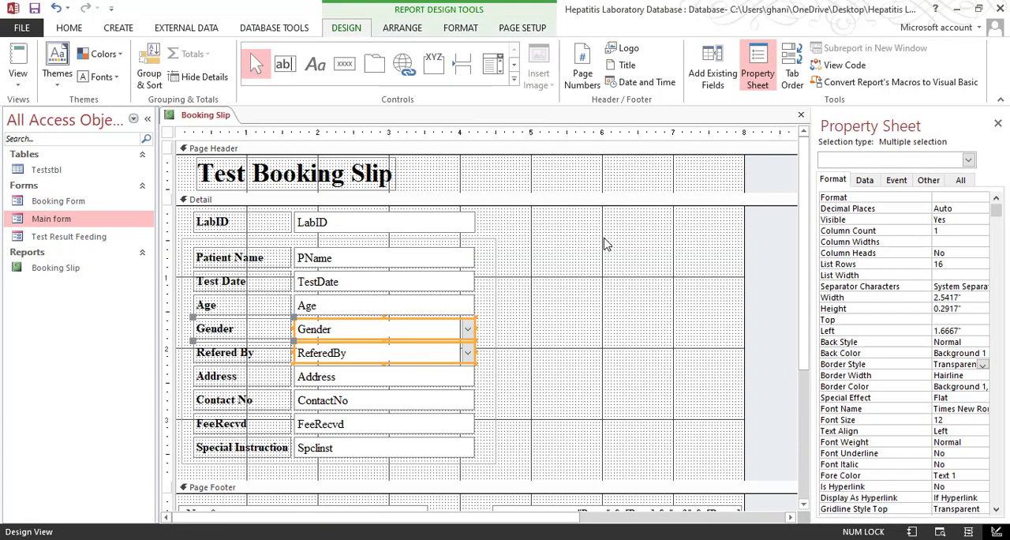
Extend the LabID text box to the frame's right edge and pull in its left side, making it about 1.08 inches wide
left_click(466, 222)
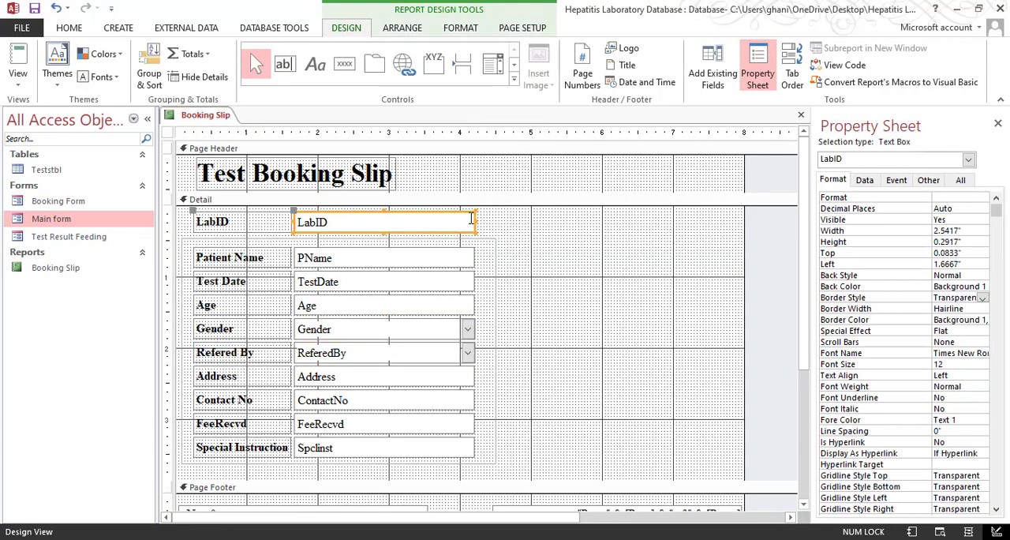
left_click(229, 224)
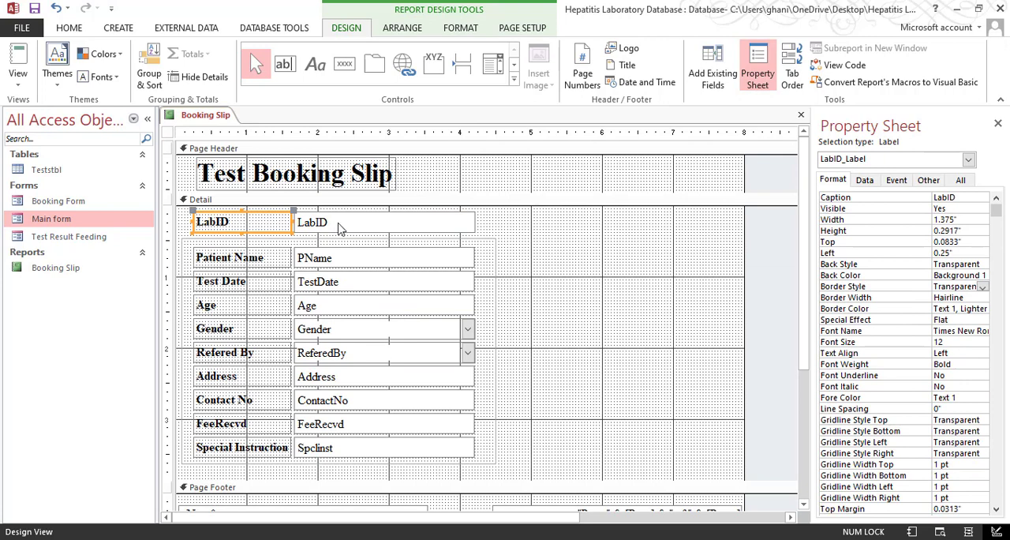
left_click(462, 226)
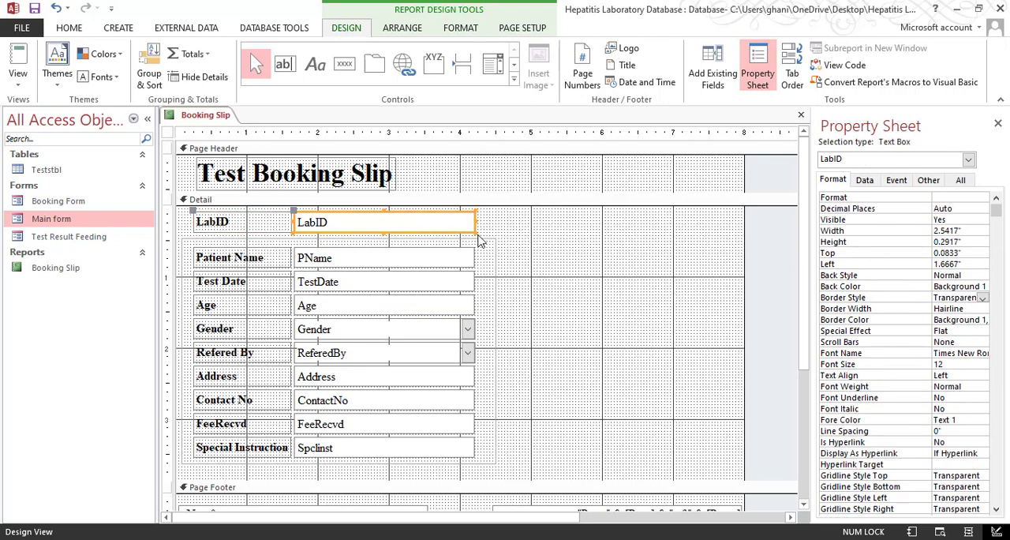
left_click_drag(479, 227, 496, 223)
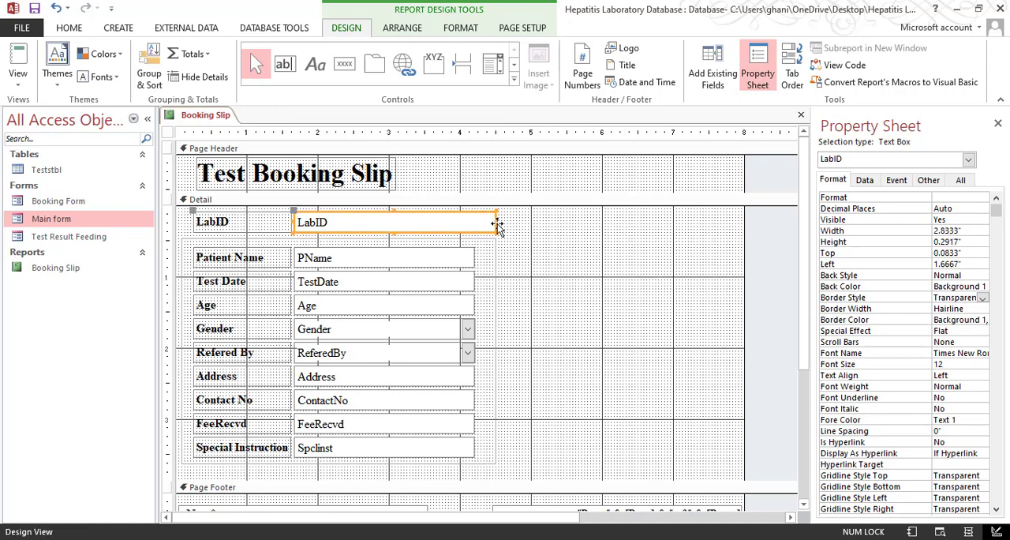
left_click(468, 249)
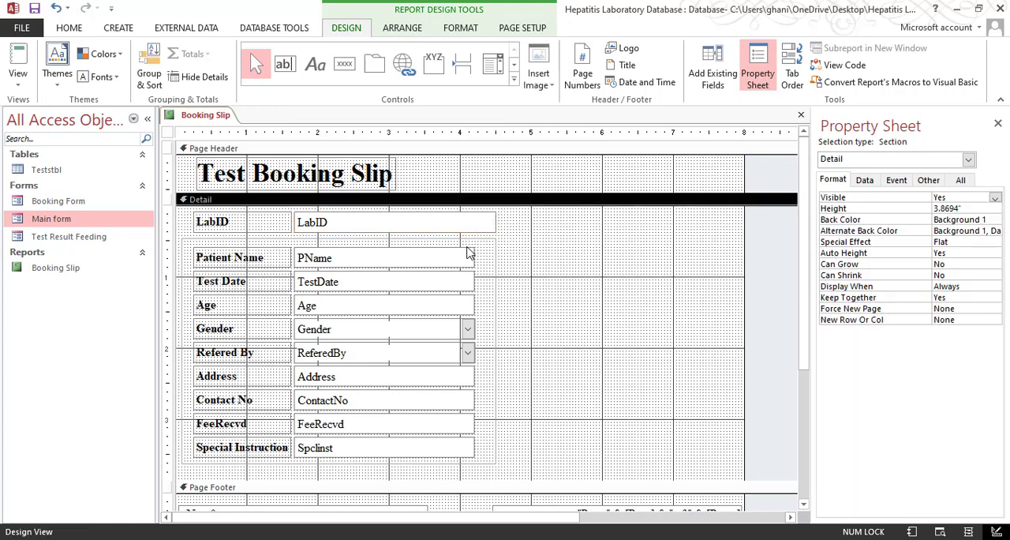
left_click(361, 228)
left_click_drag(294, 219, 419, 222)
left_click(356, 228)
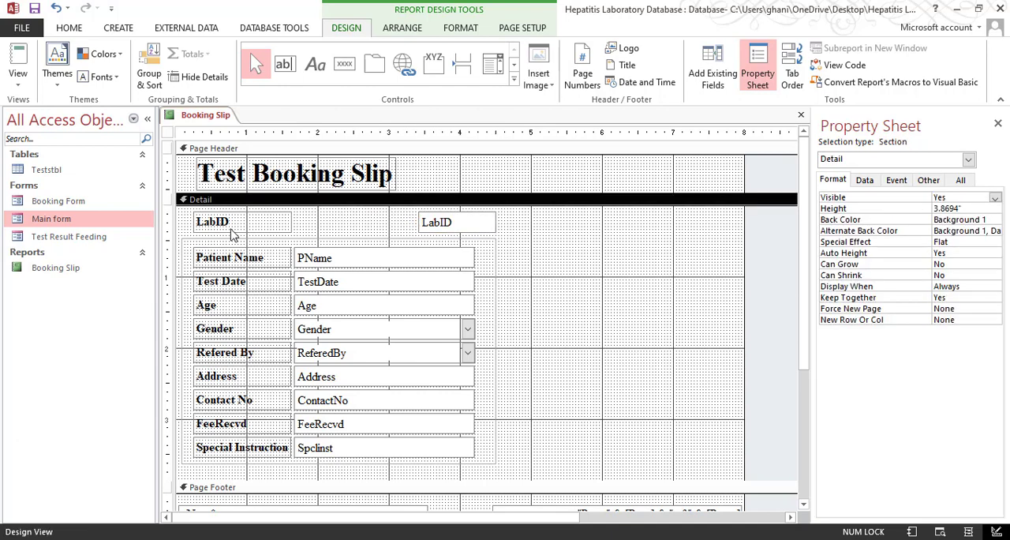
Duplicate the LabID label and place the copy directly left of the LabID text box, about 2 inches from the left edge
left_click(286, 219)
right_click(283, 221)
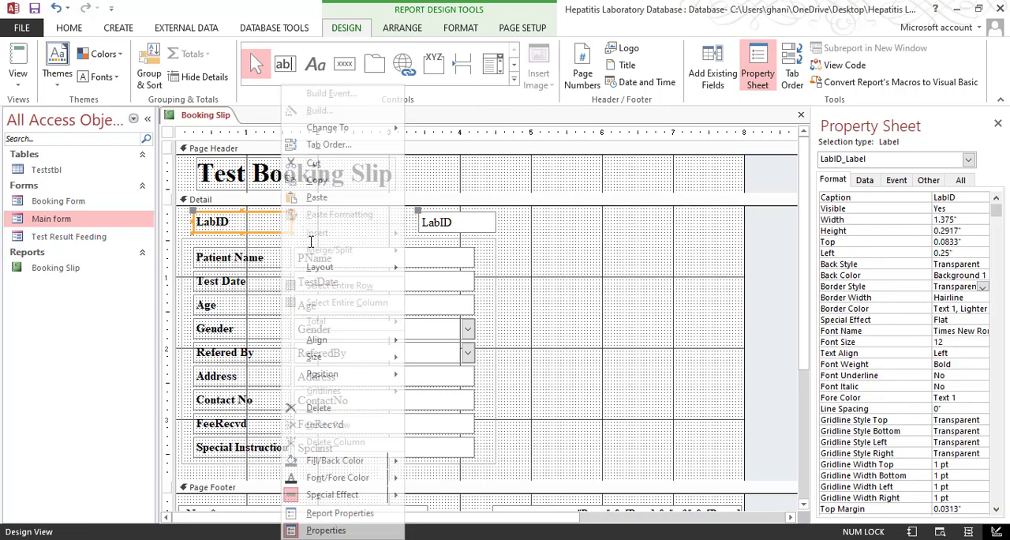
left_click(251, 219)
left_click(257, 236)
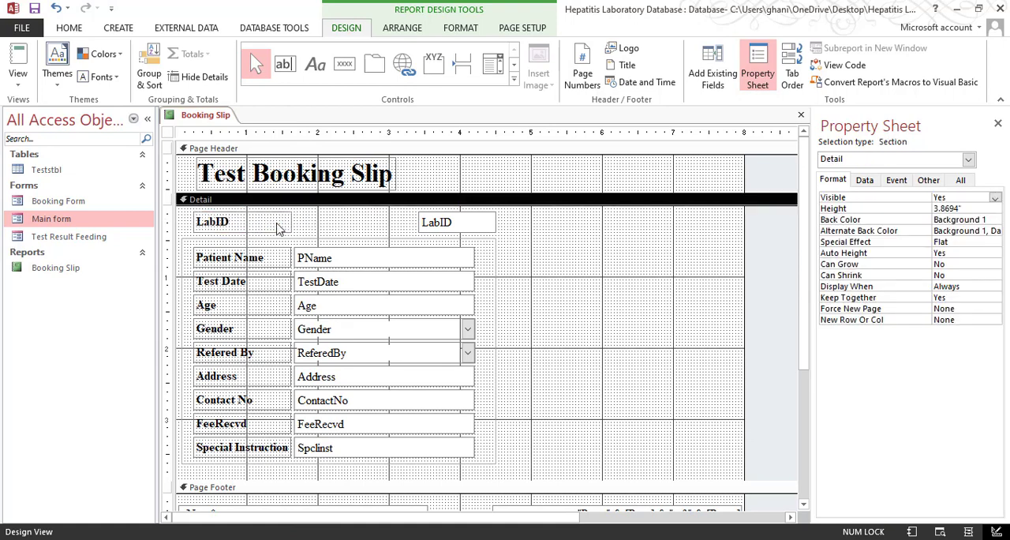
left_click(277, 224)
key("ctrl+v")
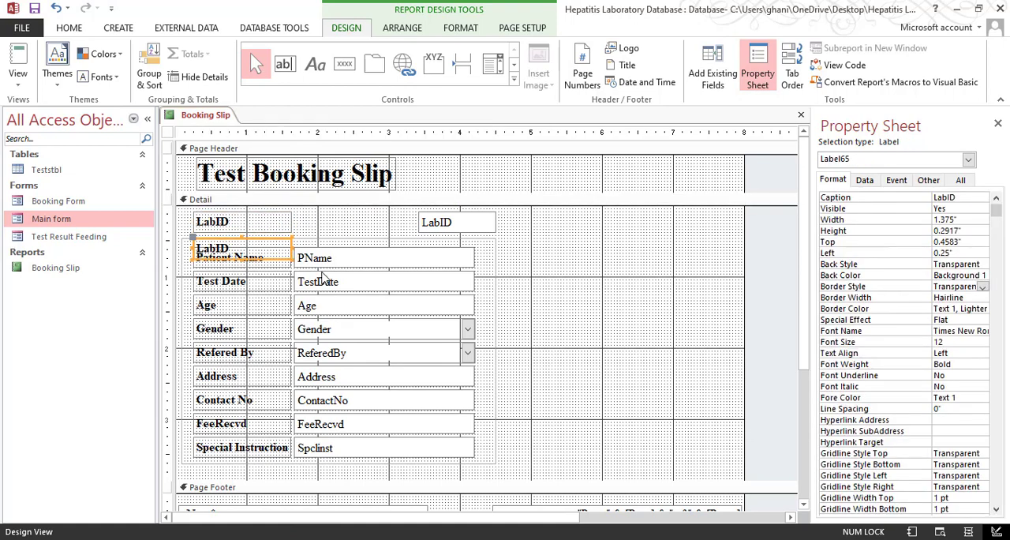
left_click_drag(260, 239, 385, 214)
left_click(560, 228)
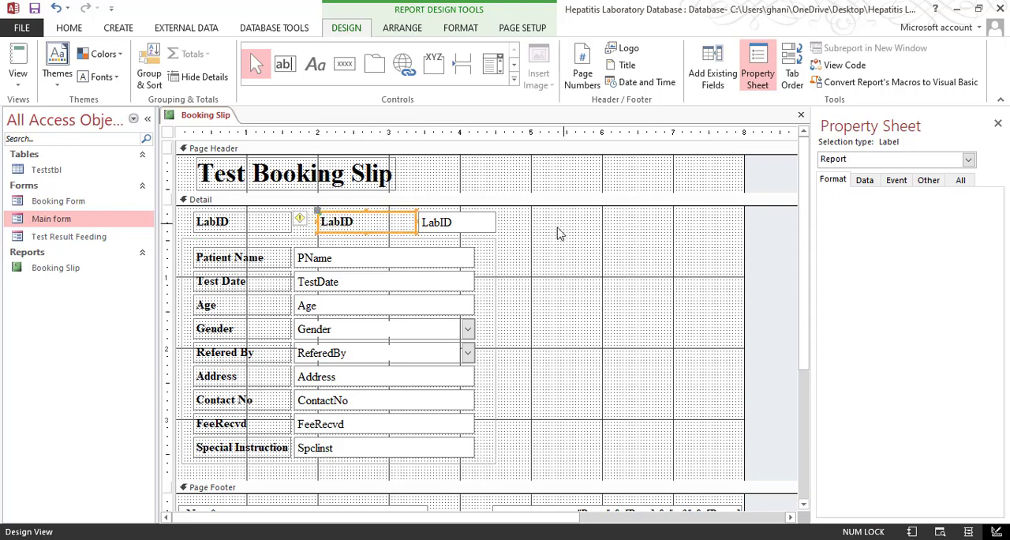
left_click(361, 221)
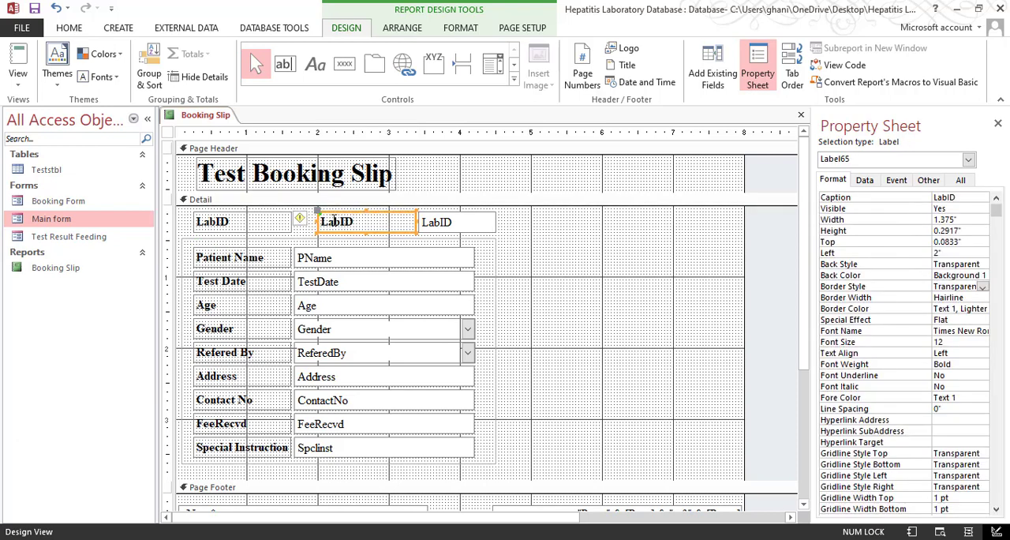
left_click(331, 222)
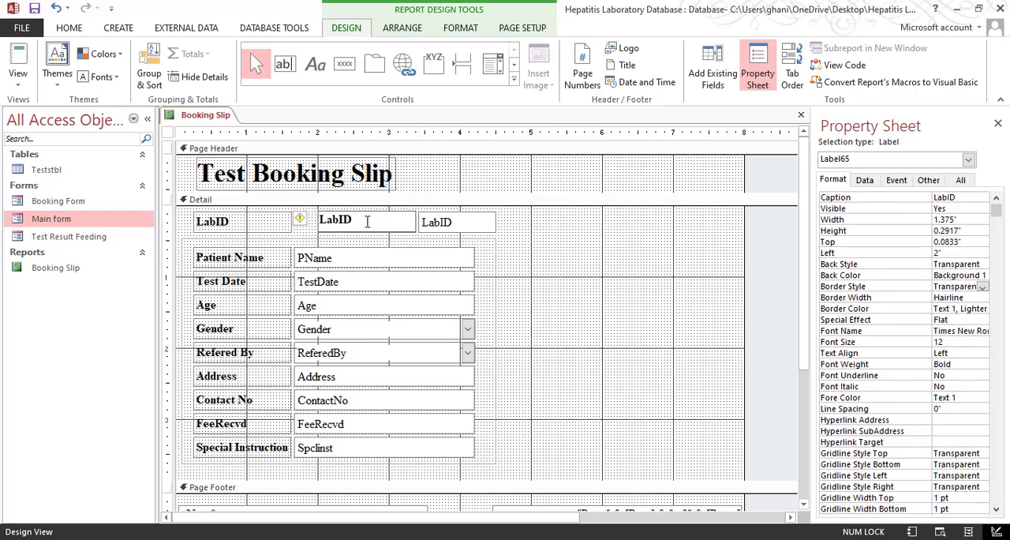
left_click(543, 246)
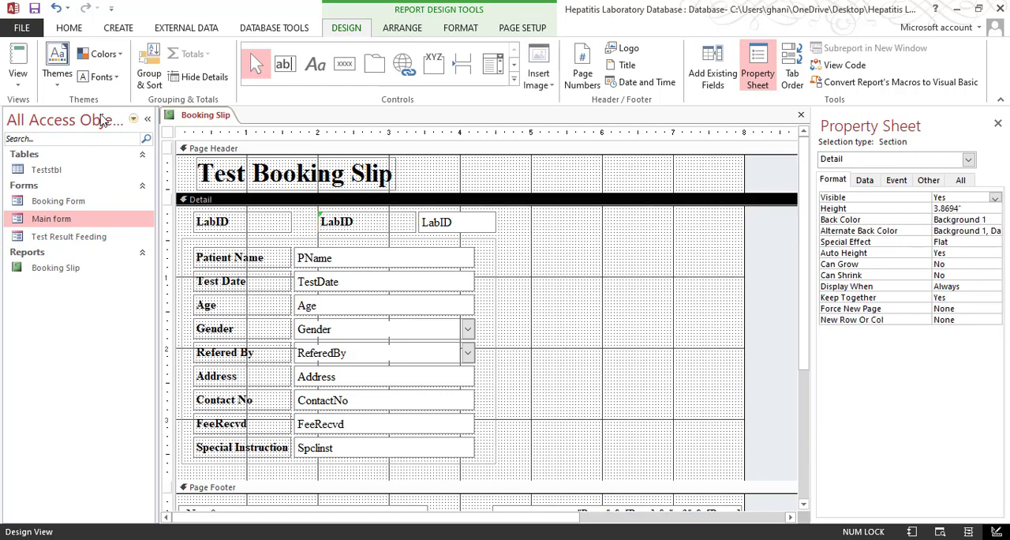
Check the LabID row in Print Preview and compare it with the sample slip in Adobe Acrobat, returning to the Access report
left_click(22, 82)
left_click(52, 124)
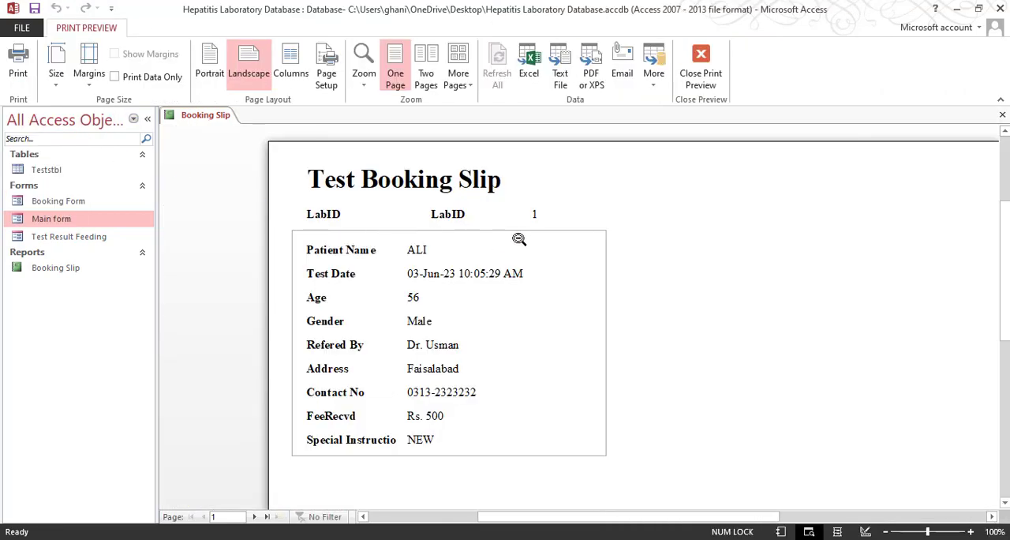
left_click(462, 222)
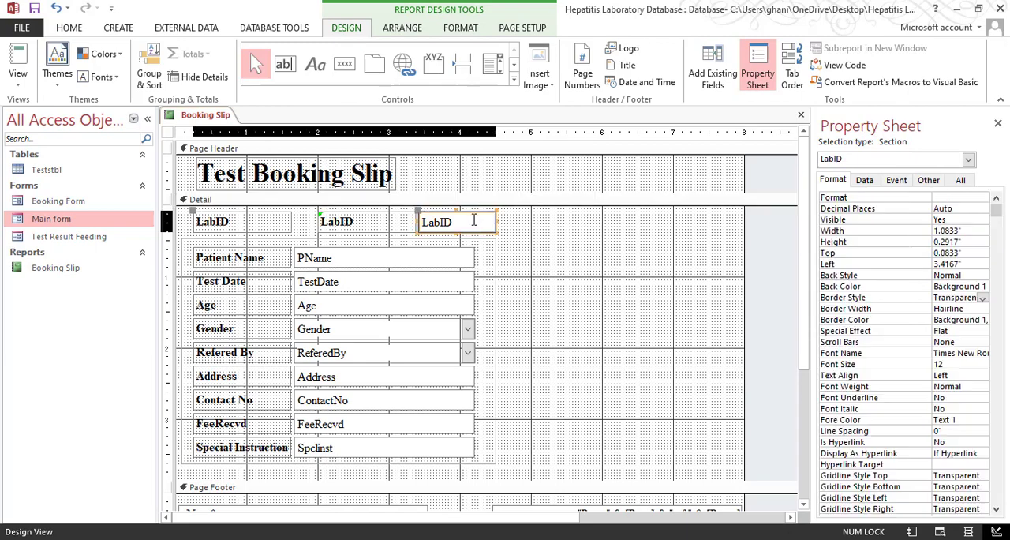
left_click(68, 28)
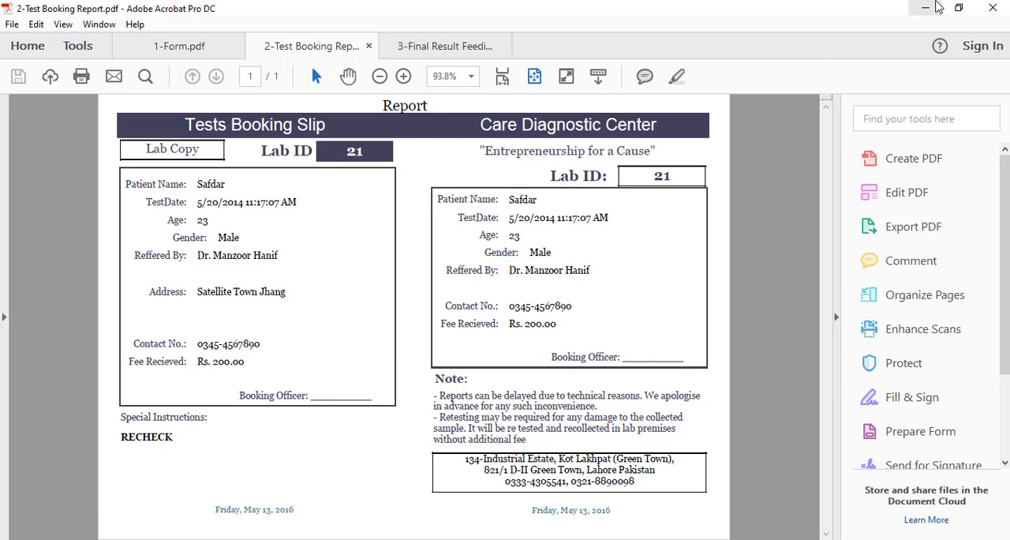
left_click(926, 8)
Size the duplicated LabID label to fit its text
left_click(438, 233)
left_click(407, 222)
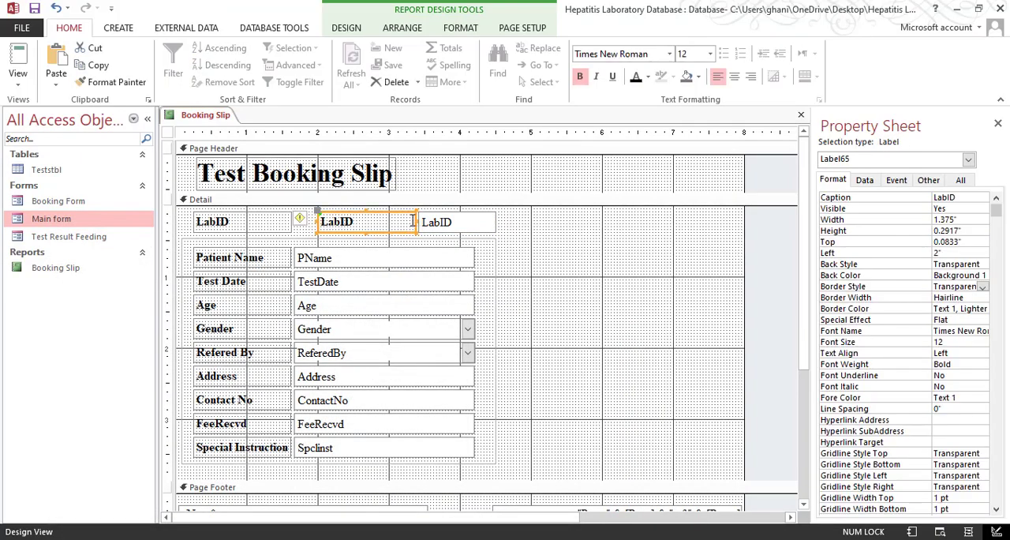
right_click(411, 222)
mouse_move(458, 354)
left_click(554, 356)
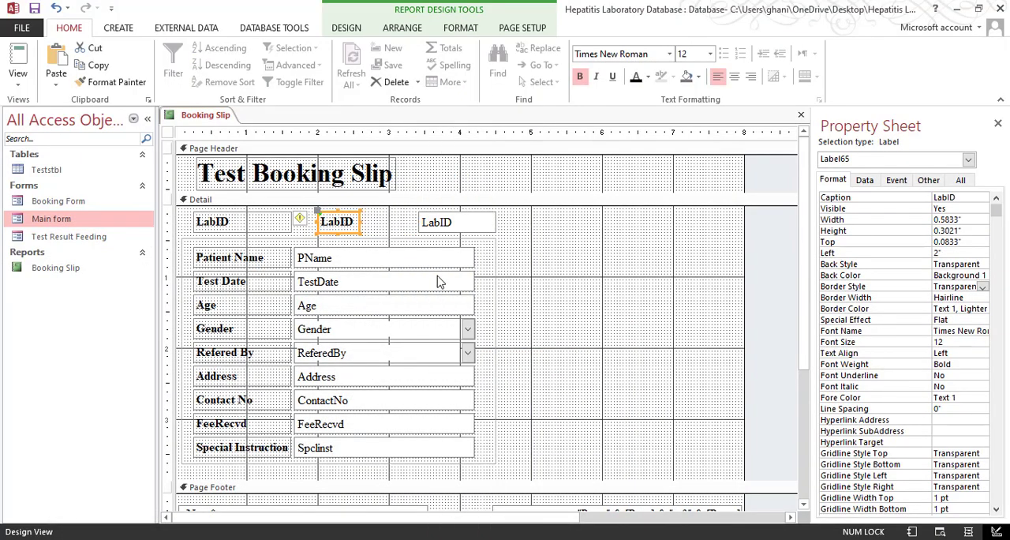
Format the LabID text box with a black fill, white font, centred alignment and bold text
left_click(455, 223)
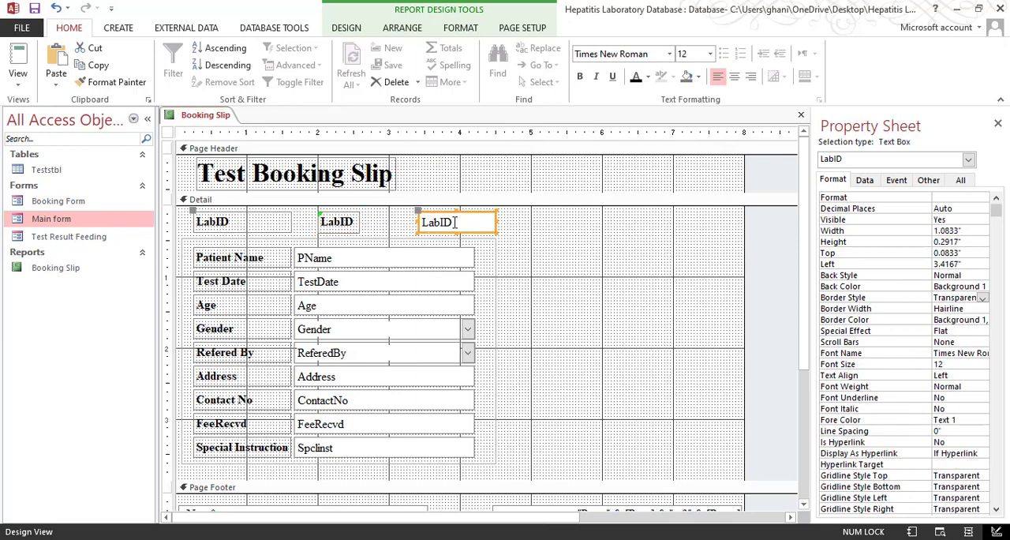
left_click(697, 76)
left_click(698, 129)
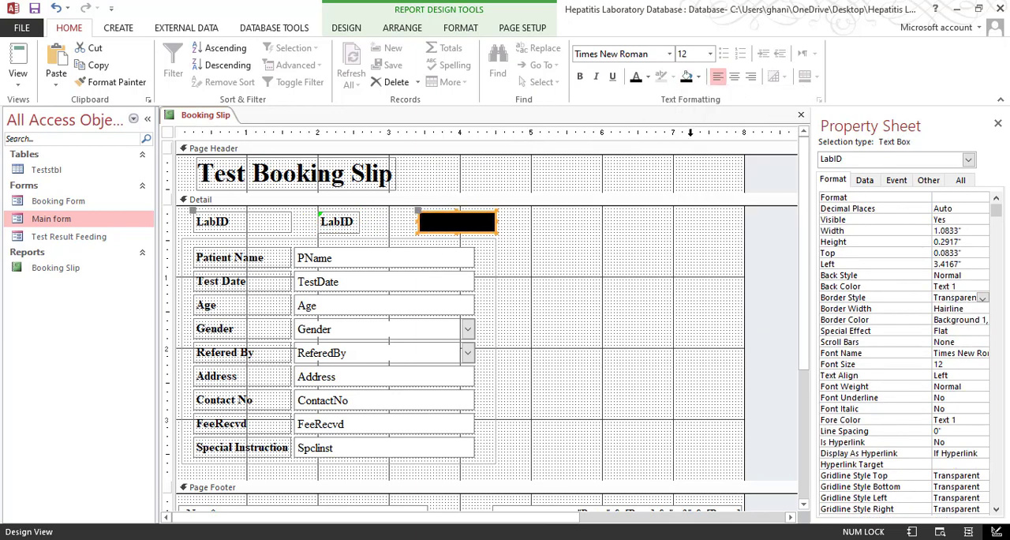
left_click(647, 77)
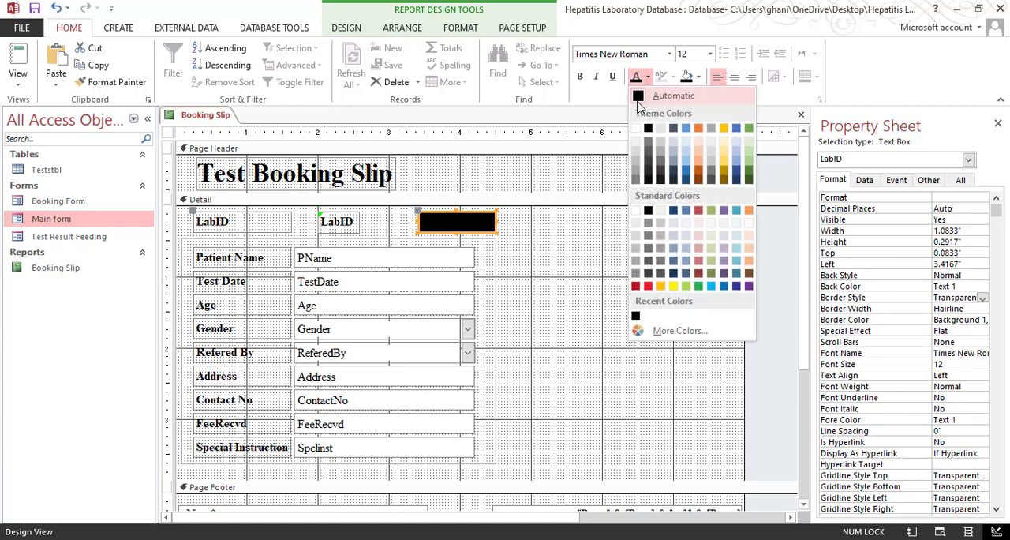
left_click(638, 122)
left_click(734, 76)
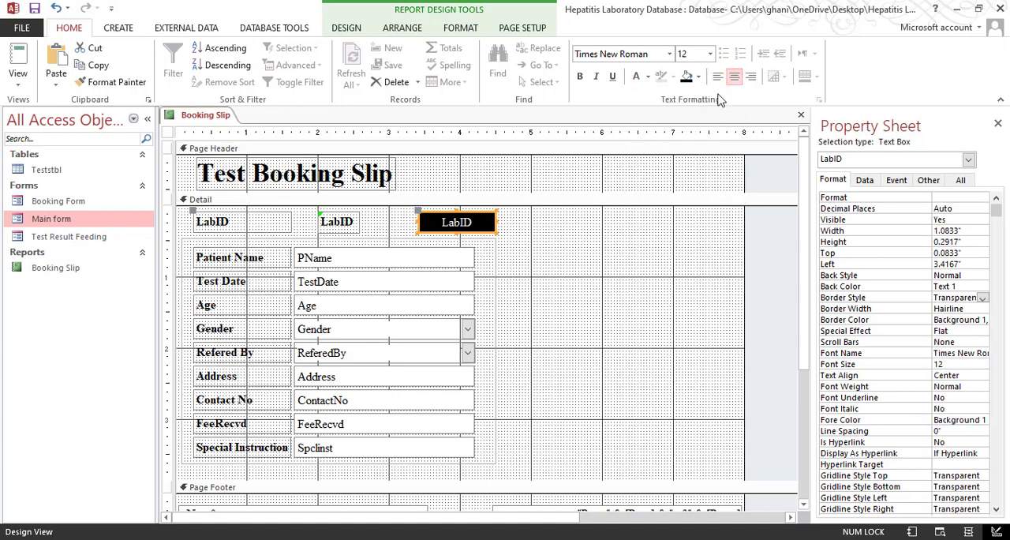
left_click(582, 78)
right_click(469, 225)
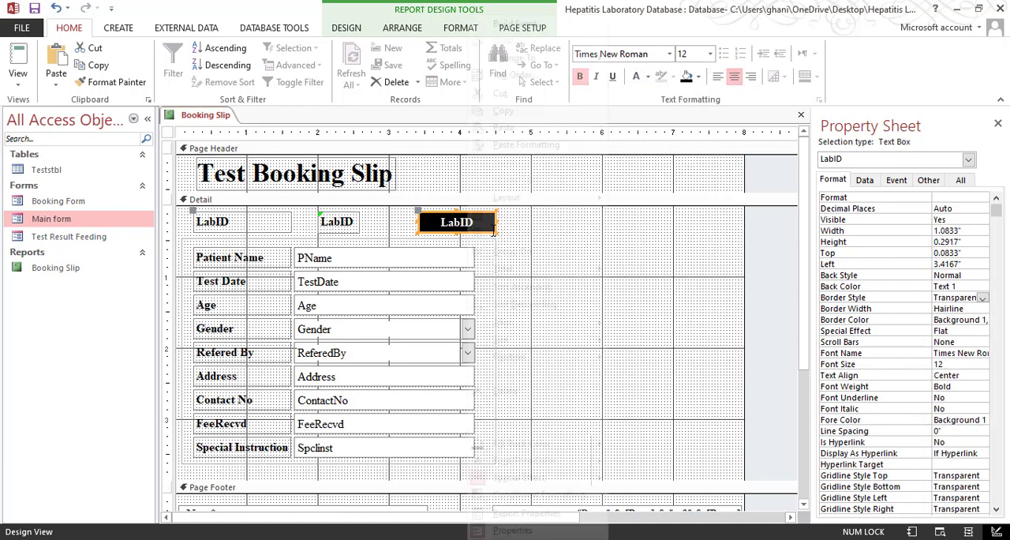
mouse_move(552, 340)
left_click(643, 342)
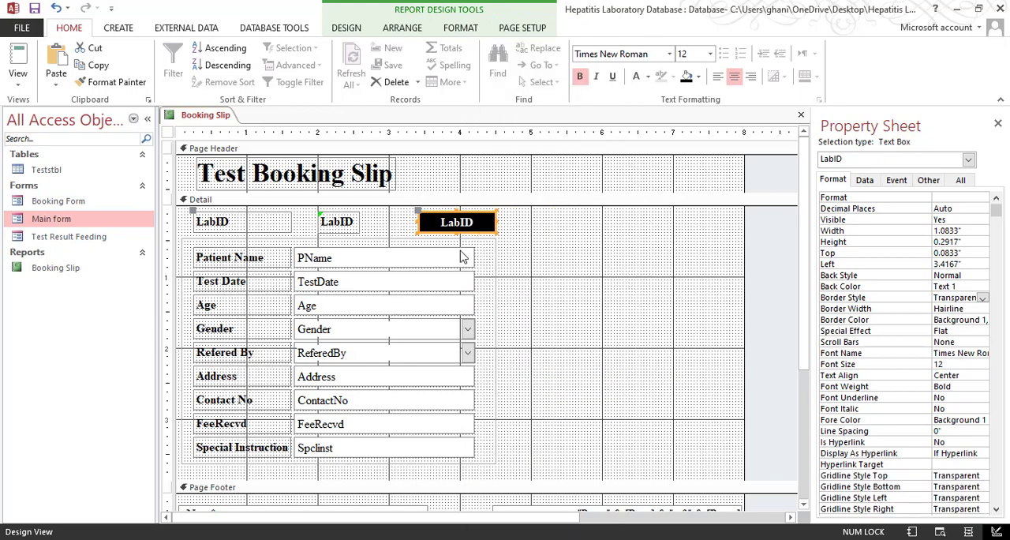
Check the LabID row in Print Preview against the sample slip in Adobe Acrobat, returning to the Access report's Design View
left_click(18, 79)
left_click(68, 142)
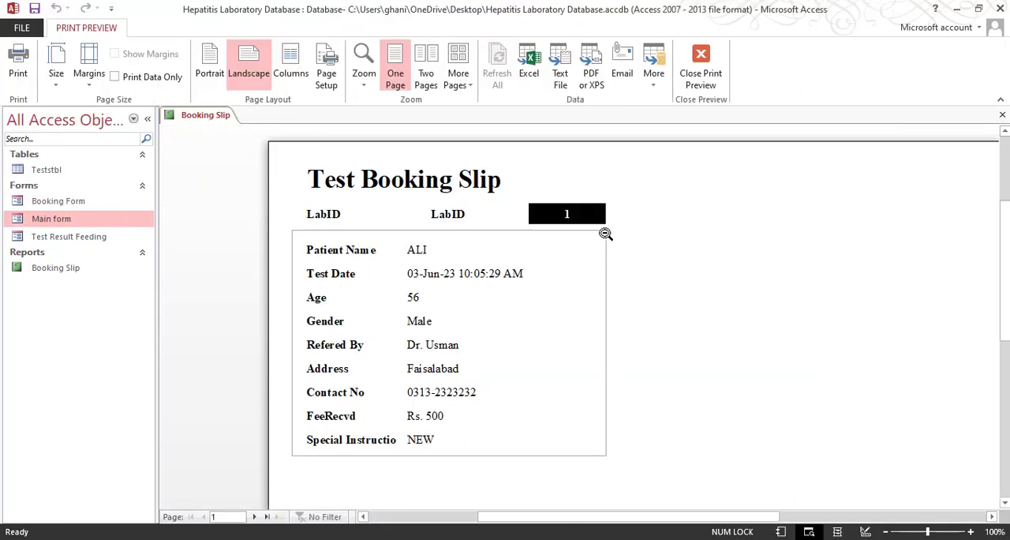
key("alt+Tab")
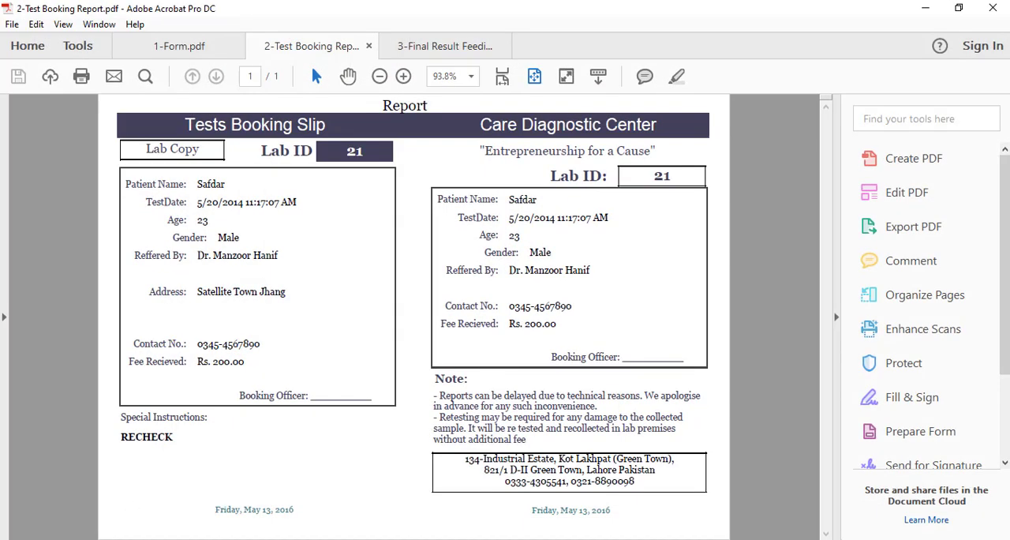
left_click(925, 8)
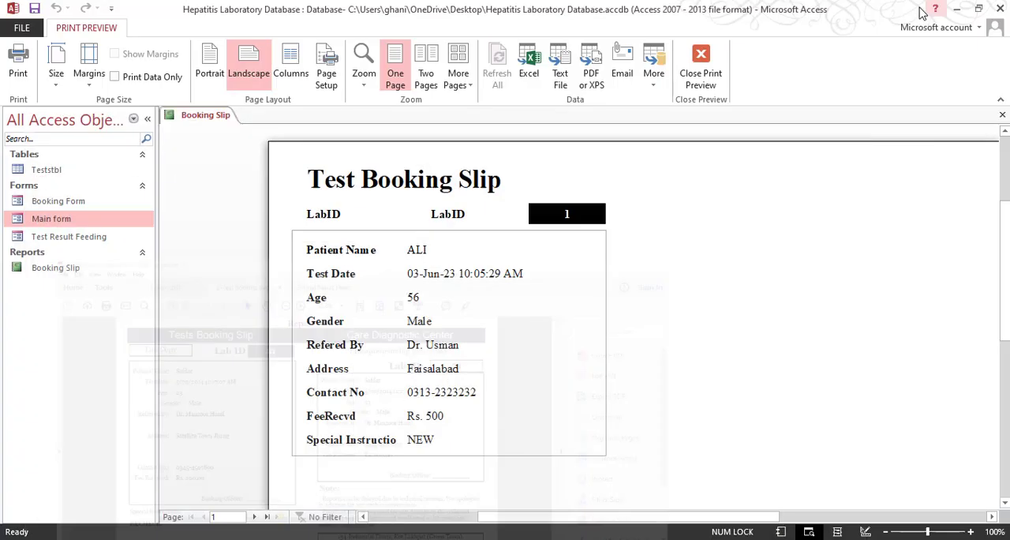
left_click(701, 72)
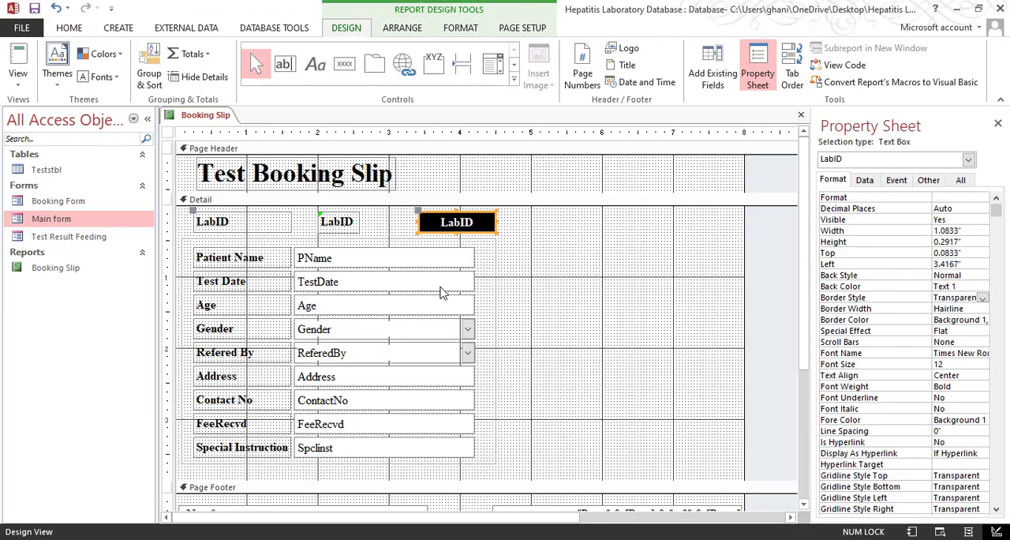
Close the Property Sheet and widen the report past the 11-inch ruler mark
left_click(370, 183)
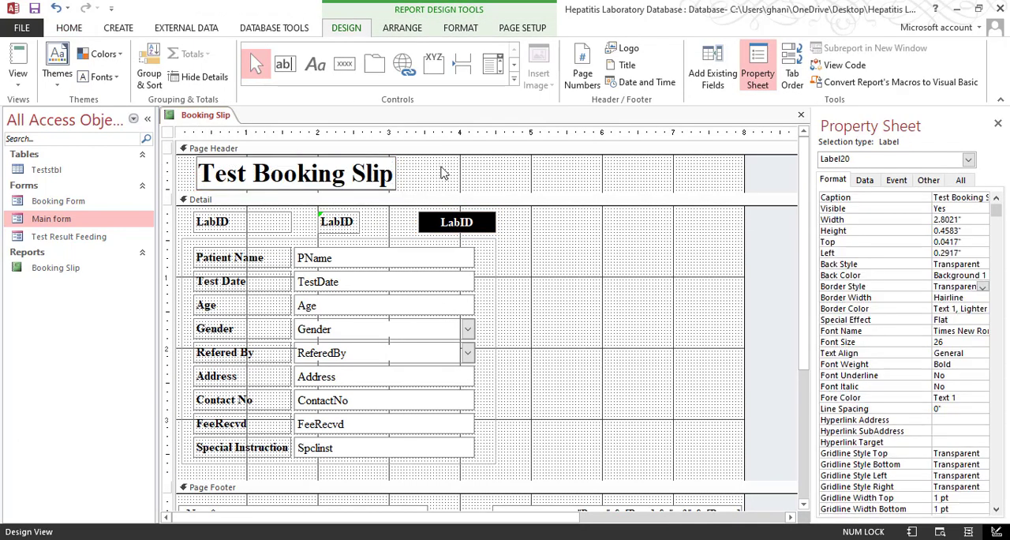
left_click(724, 189)
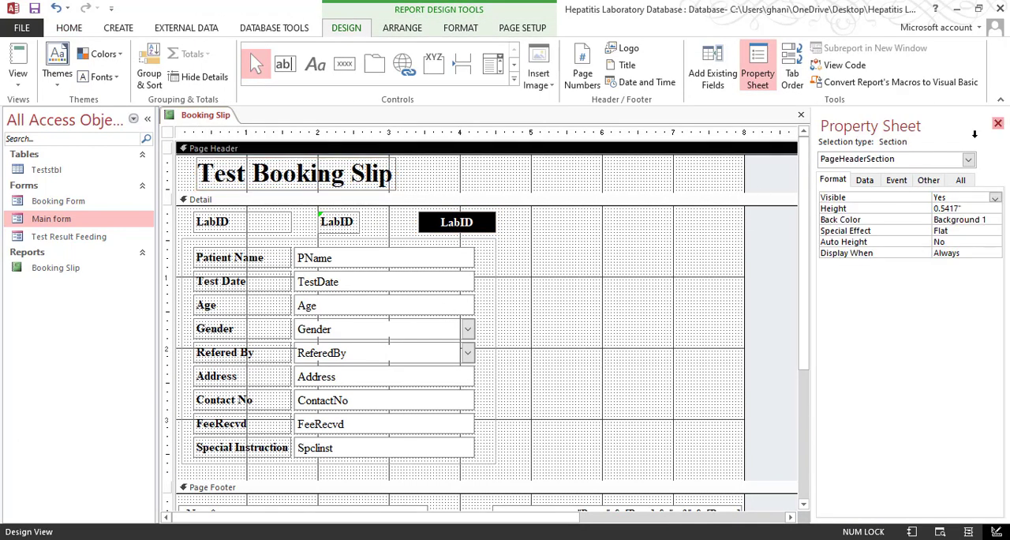
left_click(997, 123)
left_click_drag(750, 320, 998, 314)
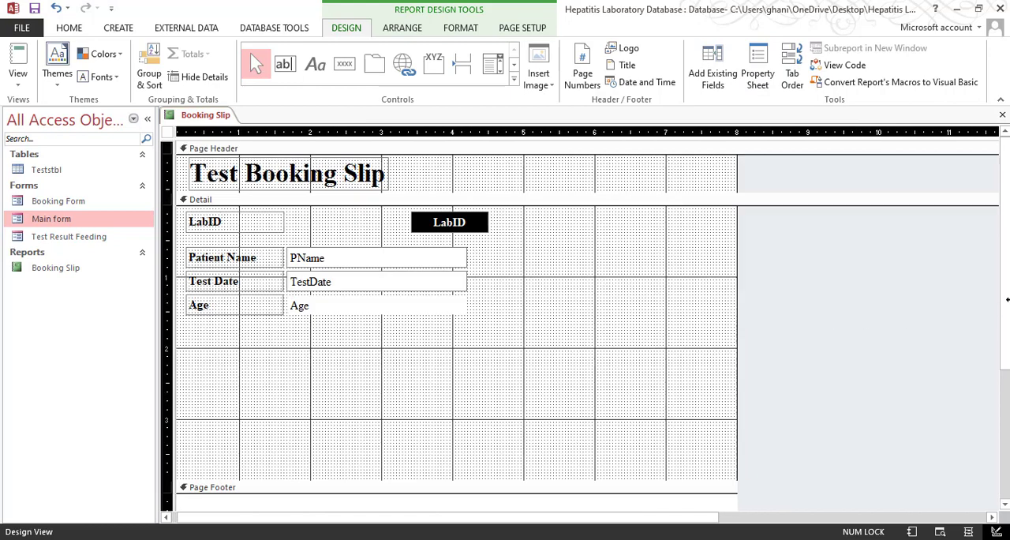
left_click(615, 265)
left_click(373, 171)
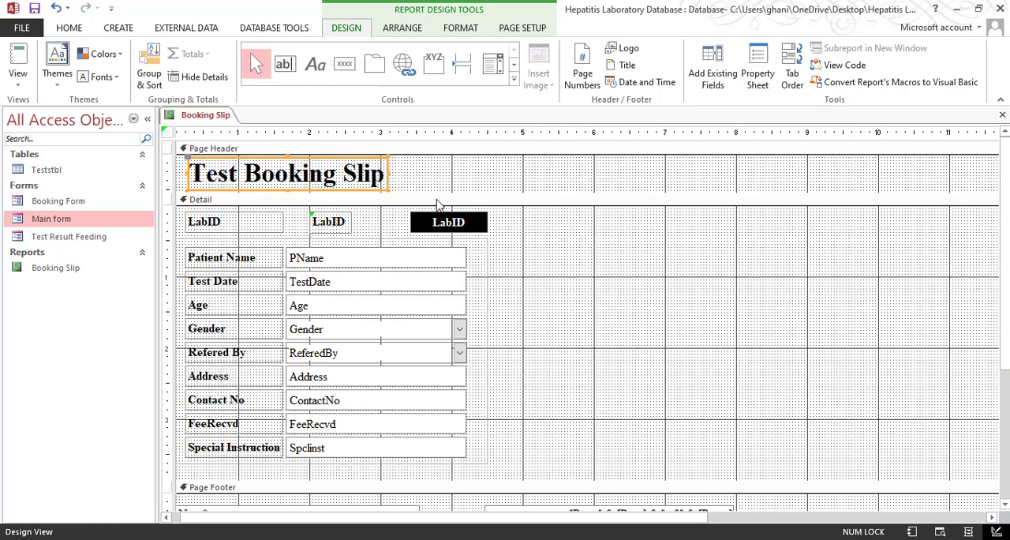
key("ctrl+c")
key("ctrl+v")
left_click_drag(284, 197, 801, 167)
key("ctrl+z")
key("ctrl+z")
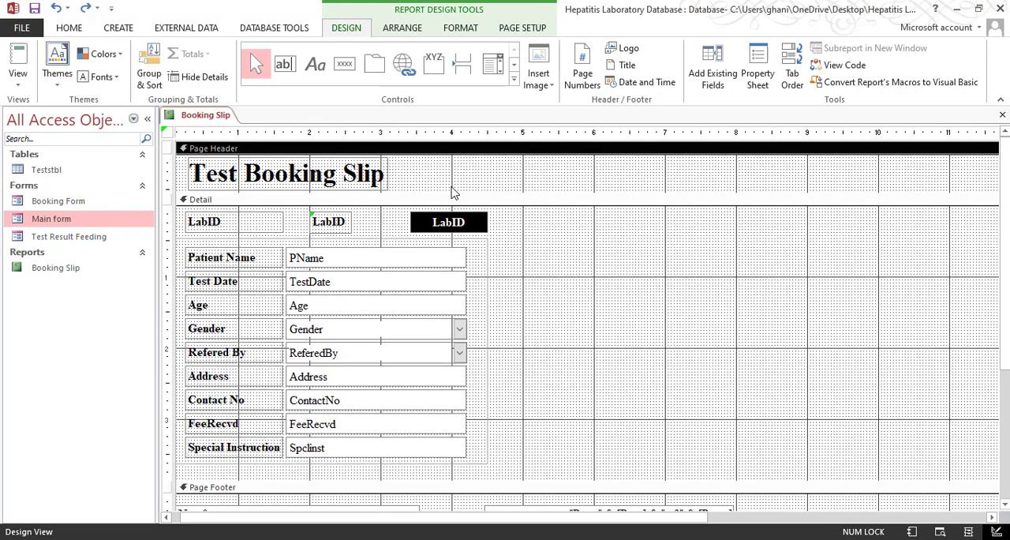
Give the Test Booking Slip title label a black fill and white font
left_click(70, 28)
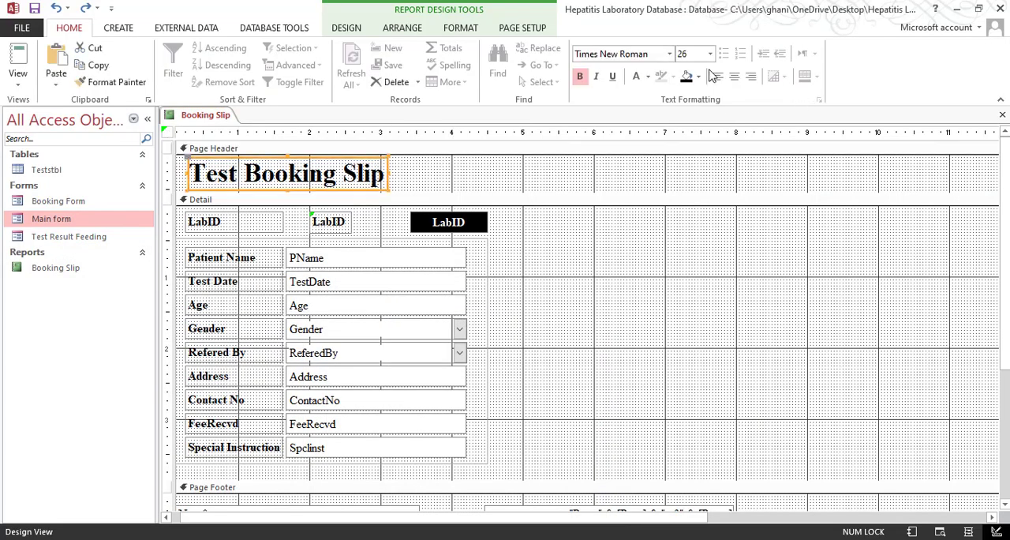
left_click(685, 77)
left_click(637, 77)
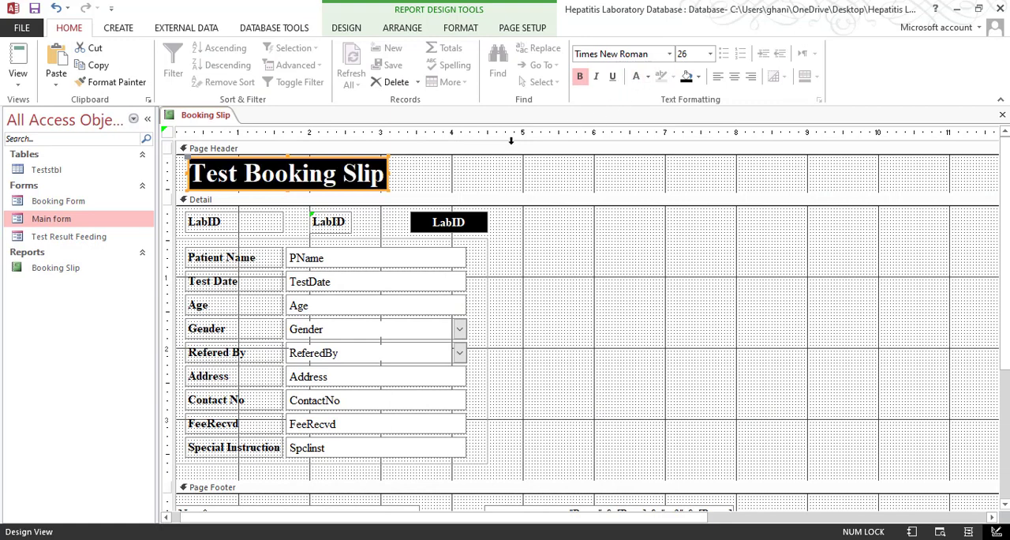
left_click(404, 175)
Duplicate the formatted title label and place the copy in the page header, starting at about 8 inches
left_click(382, 175)
key("ctrl+c")
key("ctrl+v")
left_click_drag(350, 198, 899, 158)
left_click(462, 186)
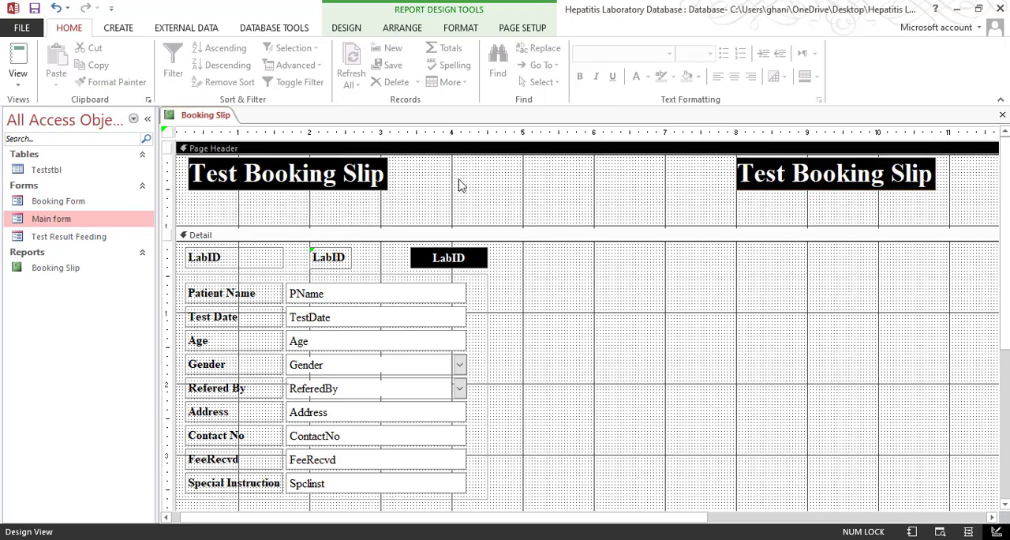
Size the original Test Booking Slip title label to fit its text
left_click(385, 175)
right_click(387, 177)
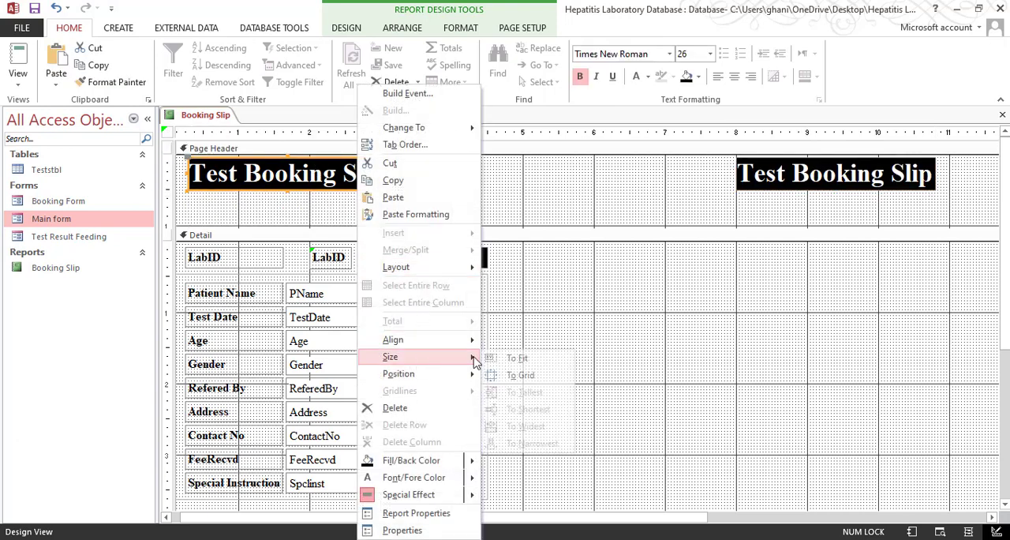
left_click(514, 357)
left_click(442, 207)
Stretch the original title label from the report's left edge to about 5.7 inches and centre its text
left_click(359, 180)
left_click_drag(387, 173, 670, 172)
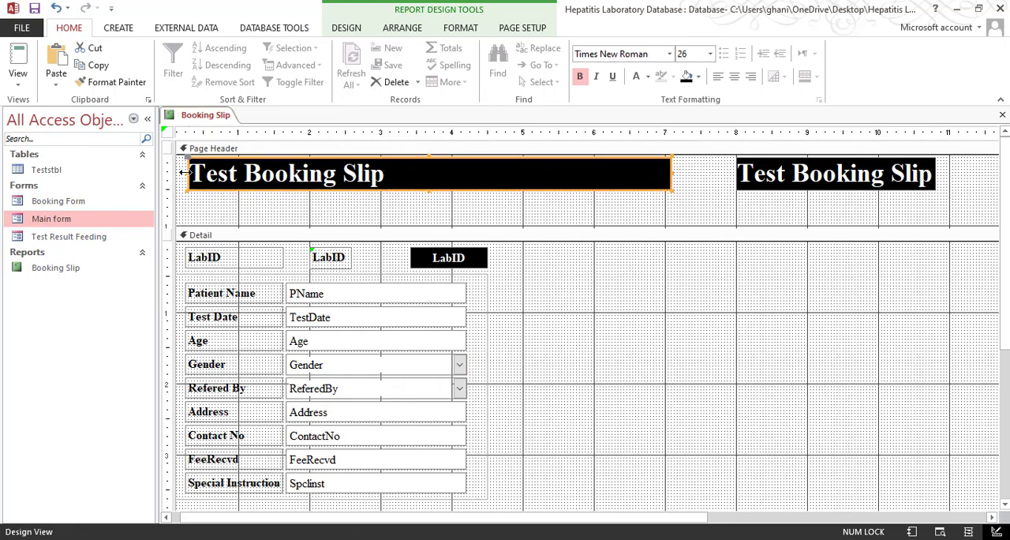
left_click_drag(186, 171, 169, 172)
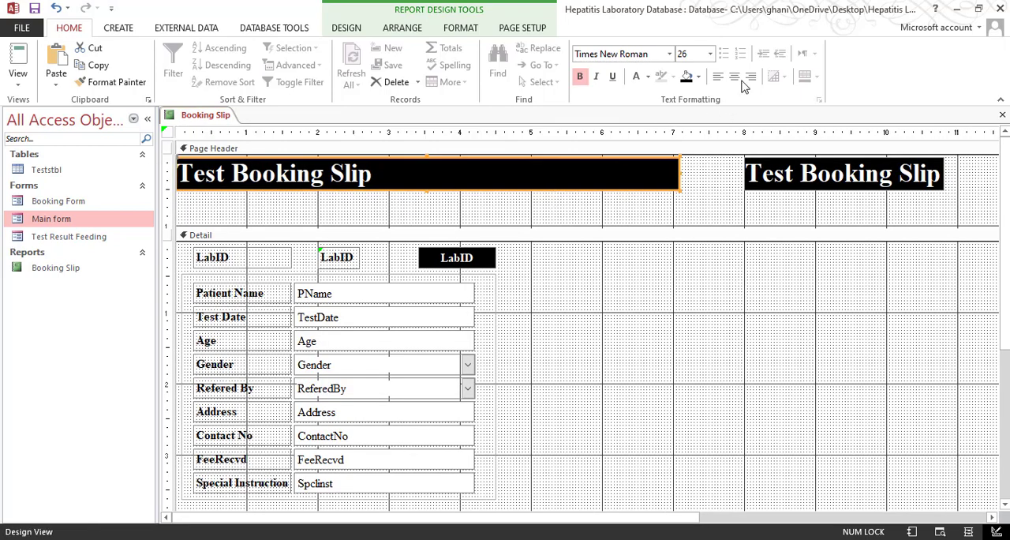
left_click(734, 76)
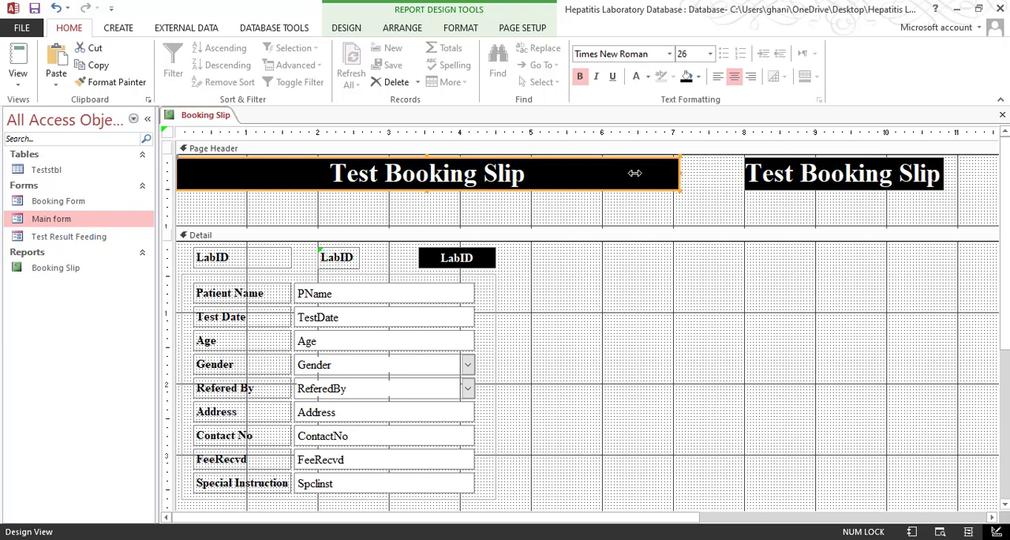
left_click_drag(635, 173, 579, 173)
Extend the duplicated title label leftward to meet the original title band and centre its text
left_click(798, 187)
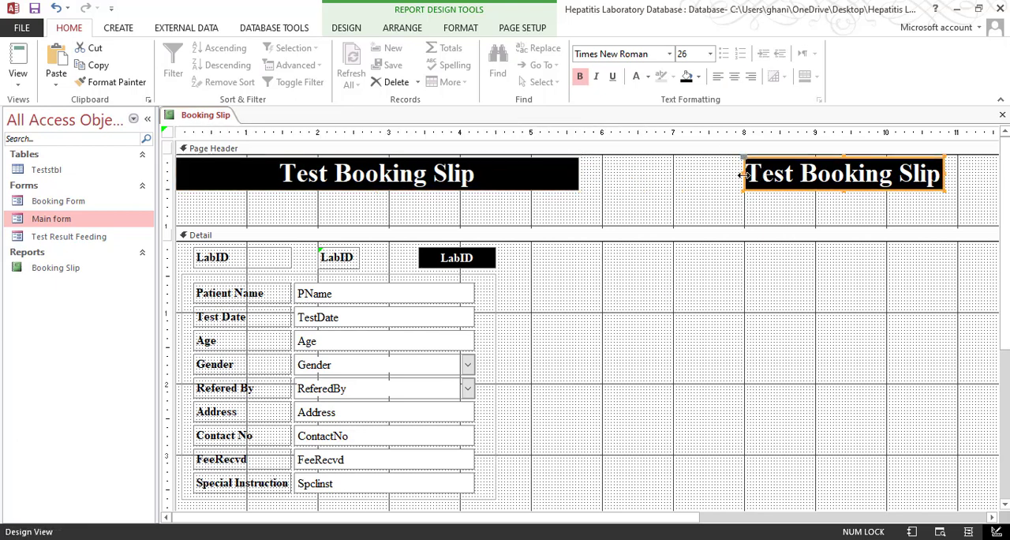
left_click_drag(743, 172, 576, 182)
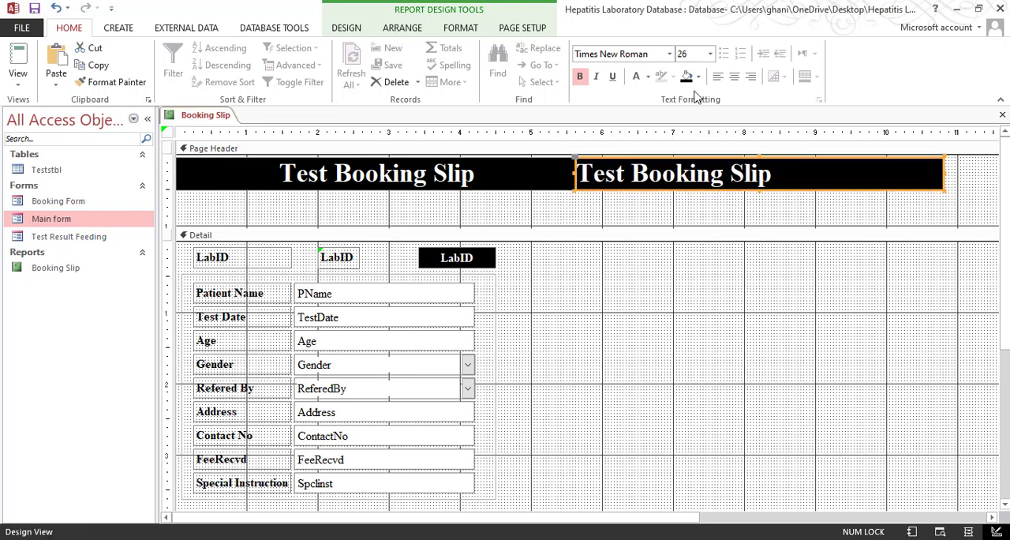
left_click(734, 75)
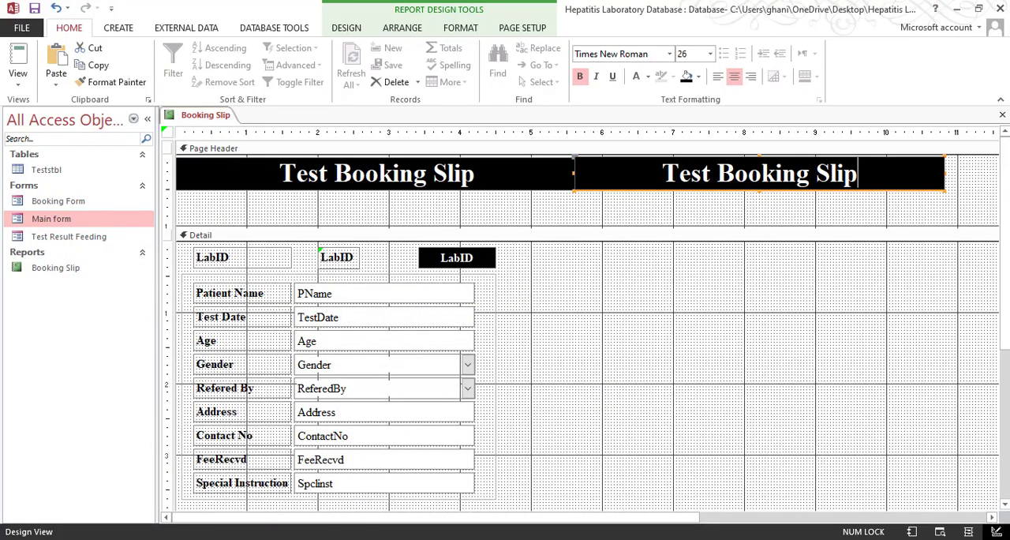
Replace the duplicated title label's text with "Care Dianostic Center"
key("ctrl+a")
type("Ca")
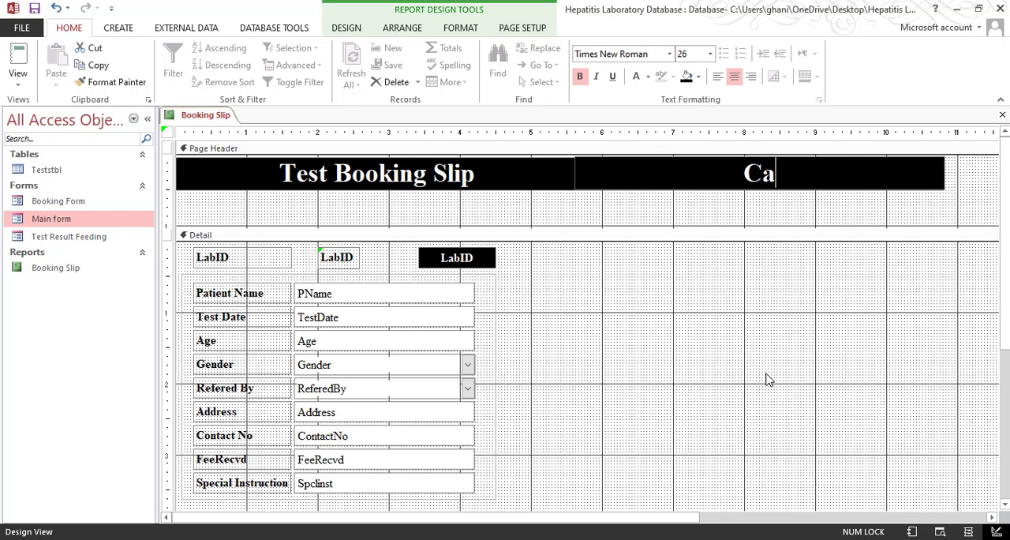
type("re Dia")
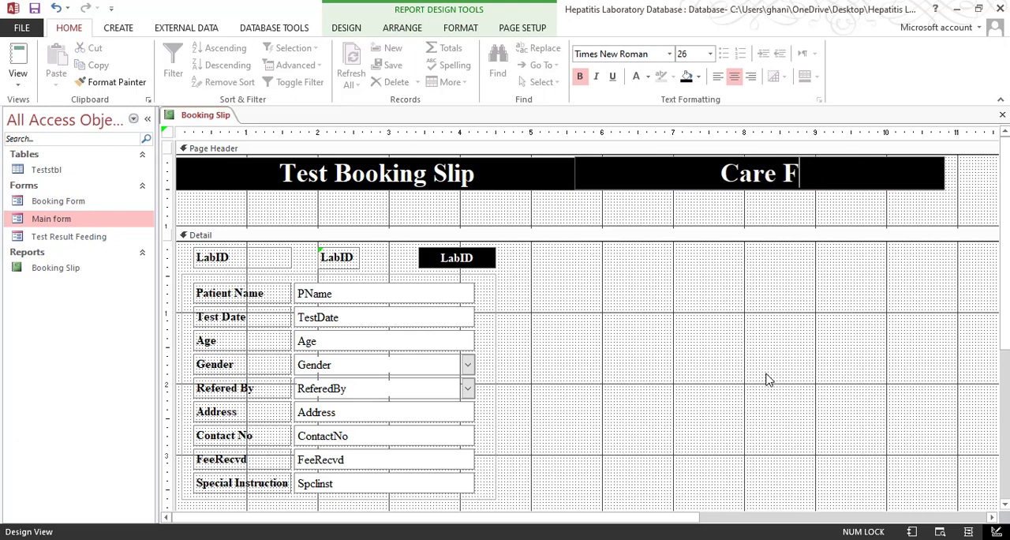
type("n")
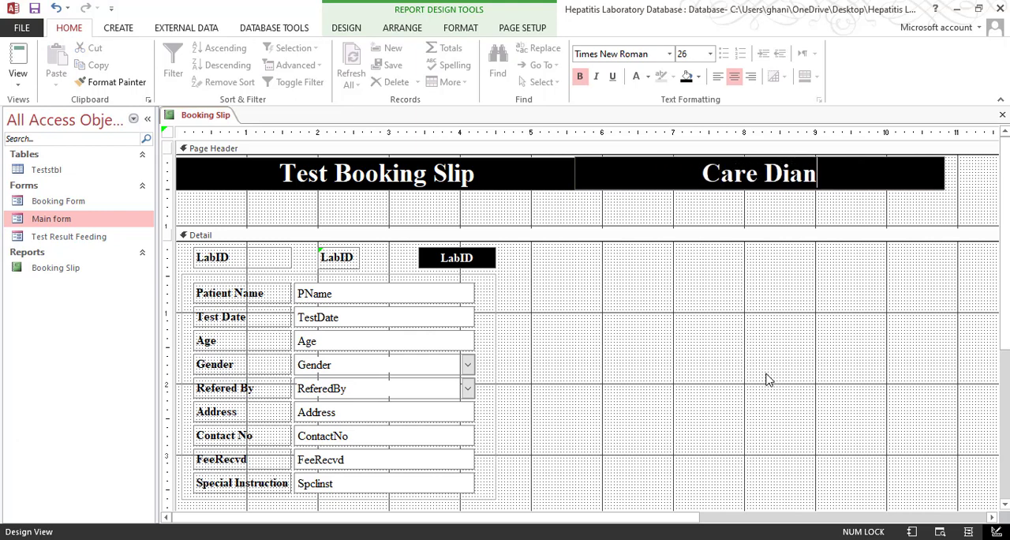
type("ostic C")
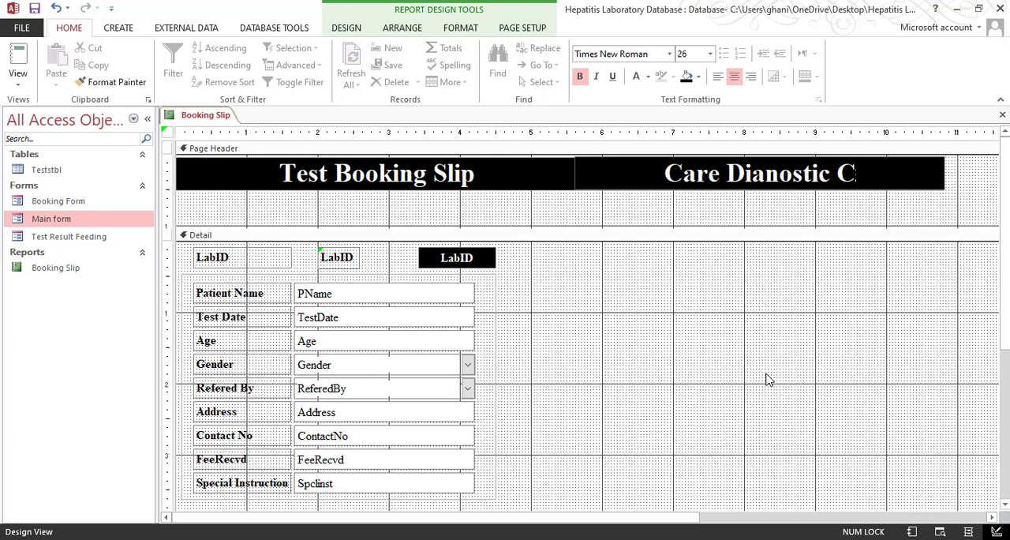
type("enter")
key("Return")
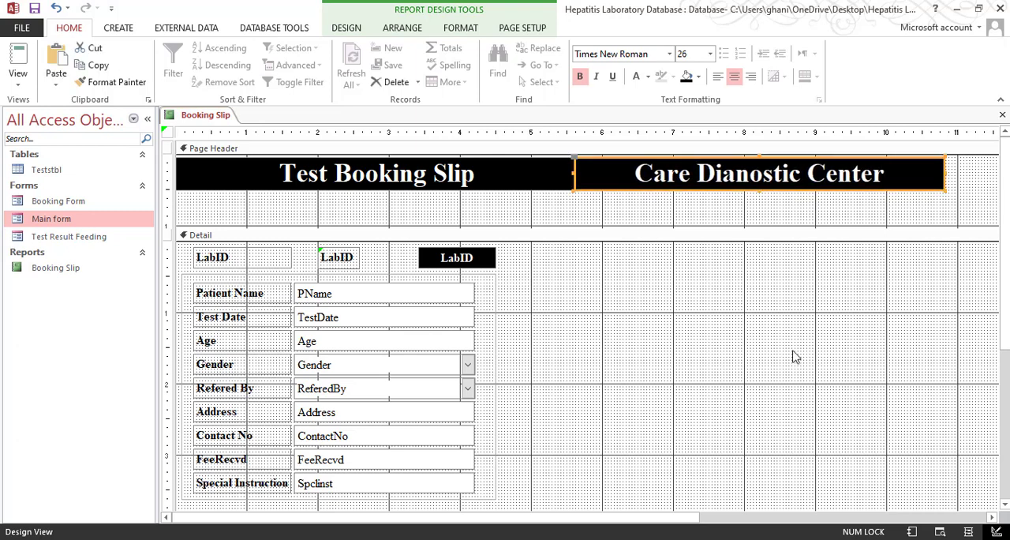
left_click(820, 263)
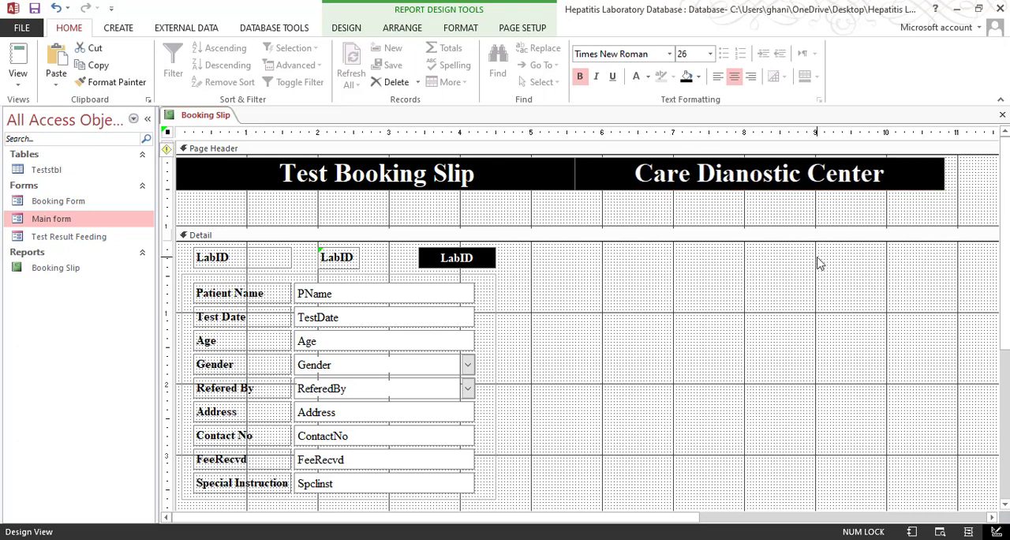
View the Booking Slip report in Report View and check the first patient record
left_click(18, 87)
left_click(63, 140)
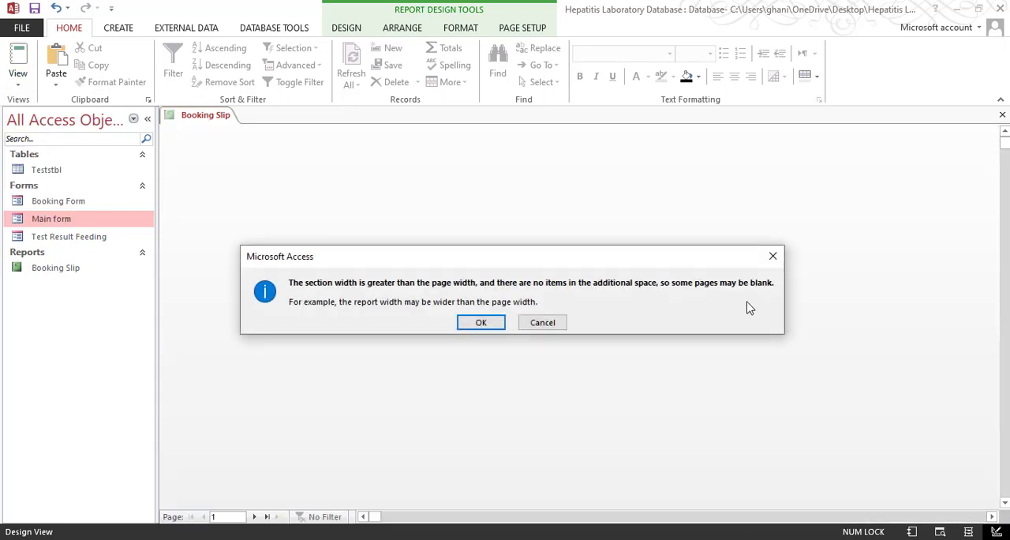
left_click(474, 322)
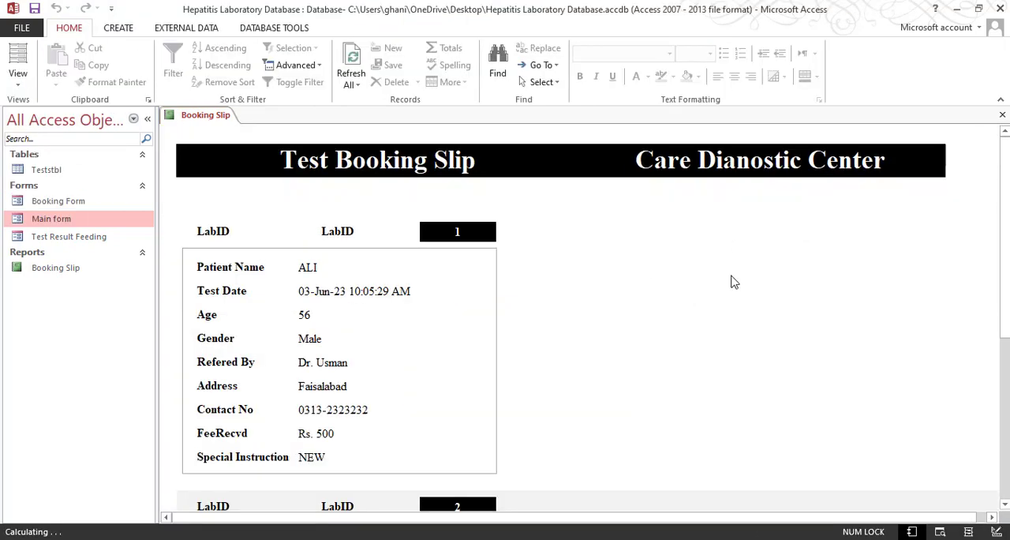
left_click(470, 338)
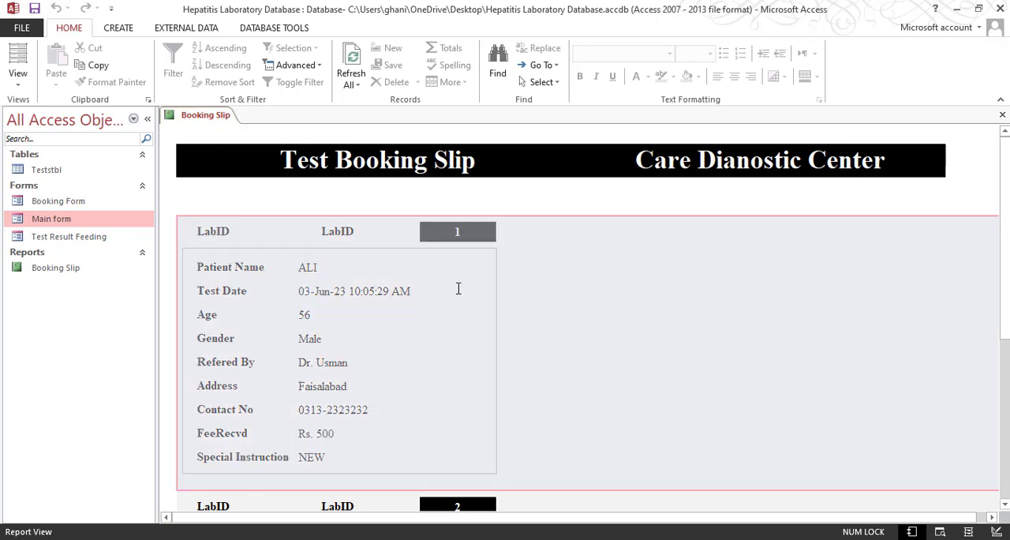
Check the report's page layout in Print Preview and close the preview
left_click(17, 82)
left_click(32, 141)
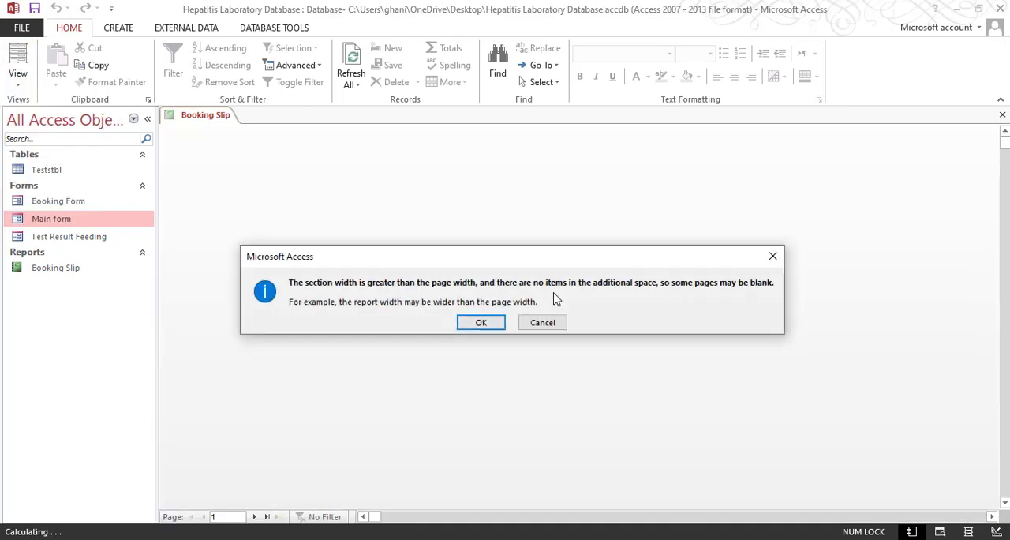
left_click(483, 323)
left_click(620, 373)
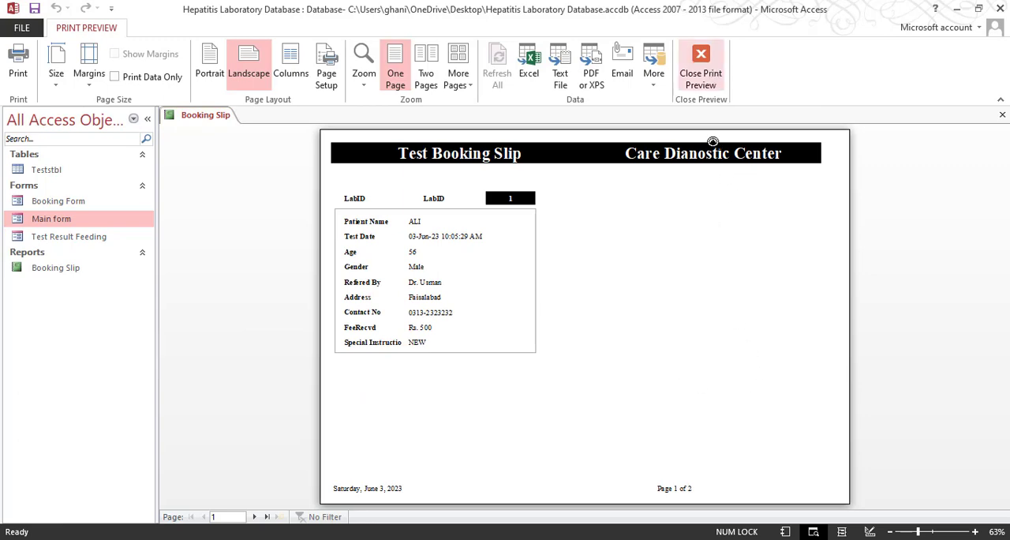
left_click(701, 67)
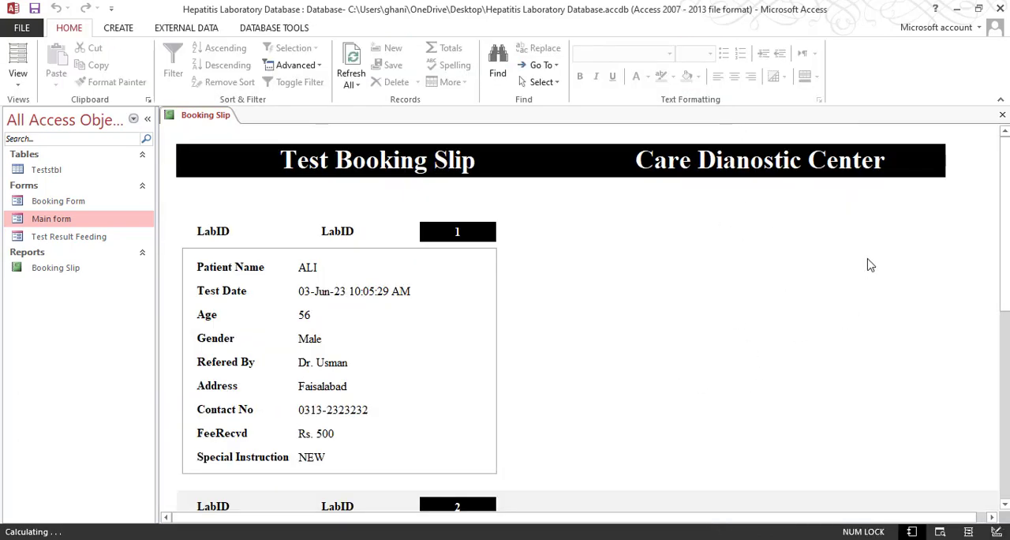
Switch the report to Design View and narrow its width to about 11.75 inches
right_click(680, 240)
left_click(721, 286)
scroll(804, 388, "down", 3)
scroll(763, 476, "up", 1)
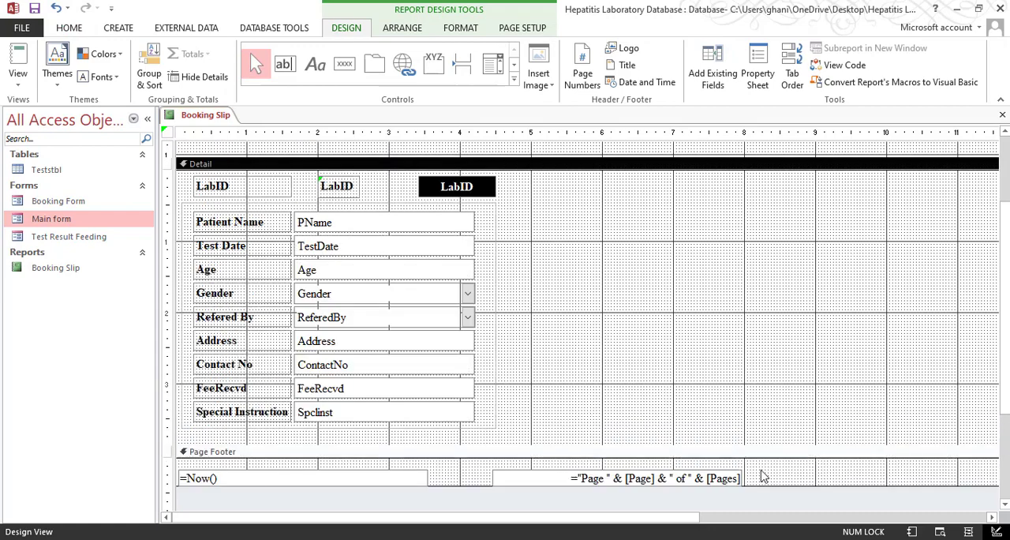
left_click_drag(636, 530, 746, 524)
scroll(908, 198, "up", 2)
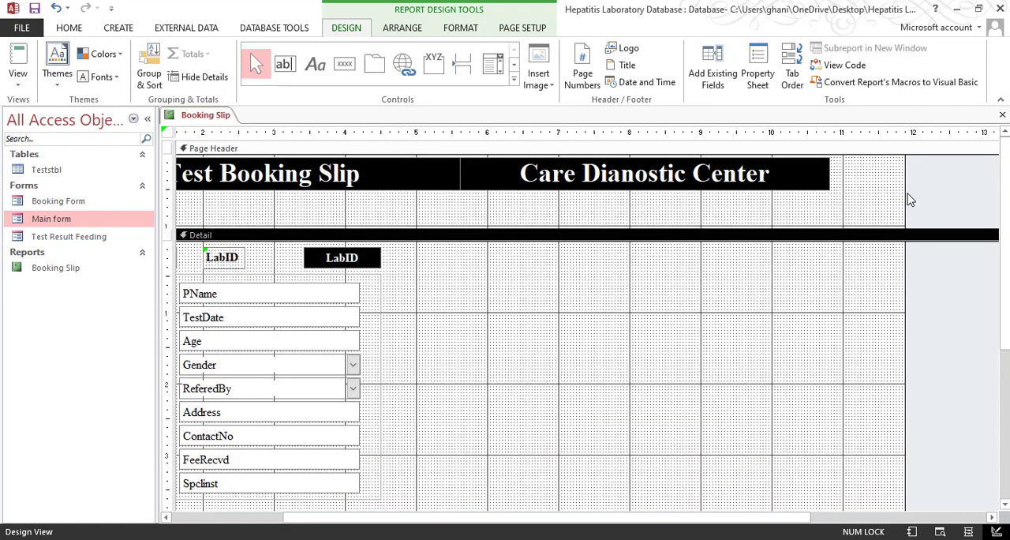
mouse_move(904, 191)
left_mouse_down()
mouse_move(863, 194)
mouse_move(897, 196)
left_mouse_up()
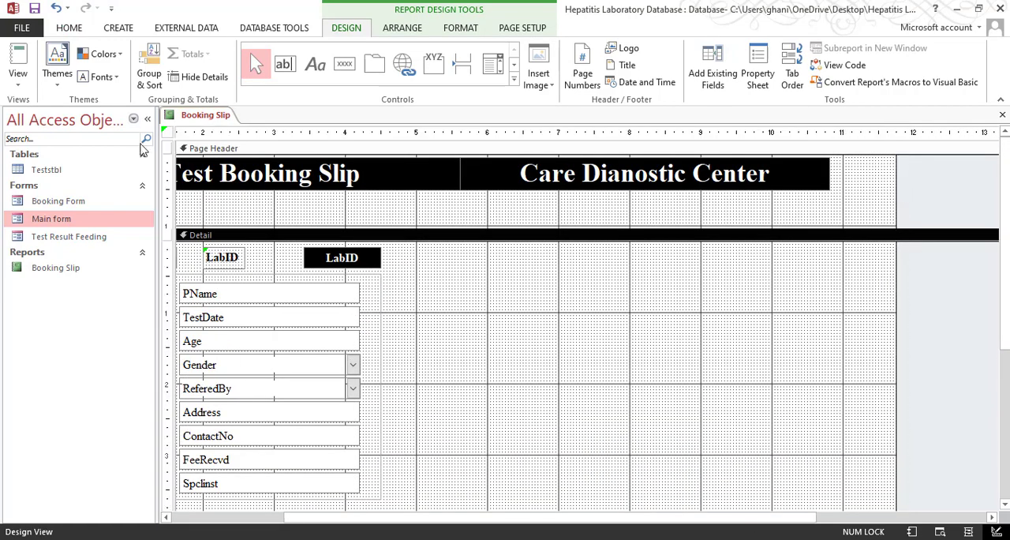
Remove the extra report space beyond the title bands through the report's width error fix
left_click(167, 131)
left_click(169, 149)
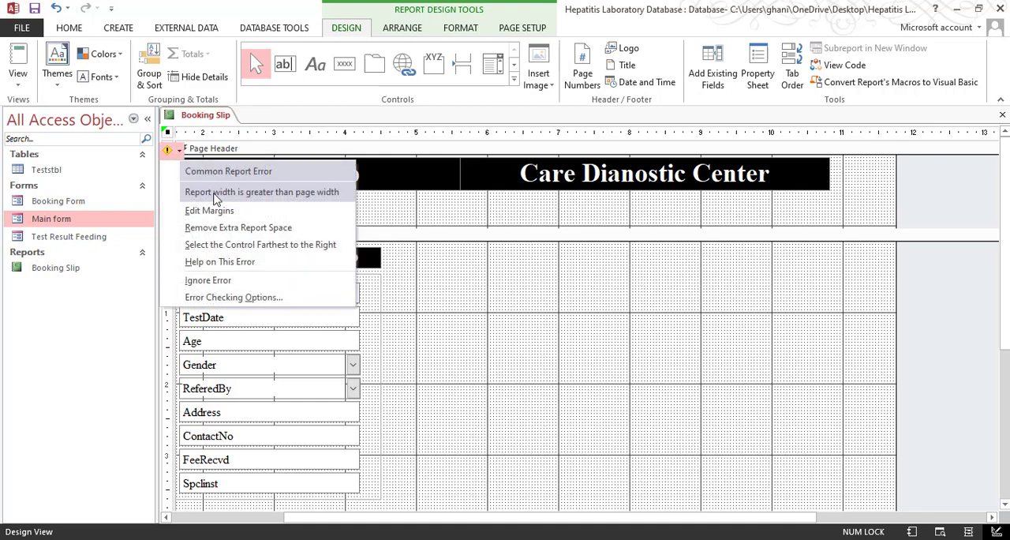
left_click(212, 228)
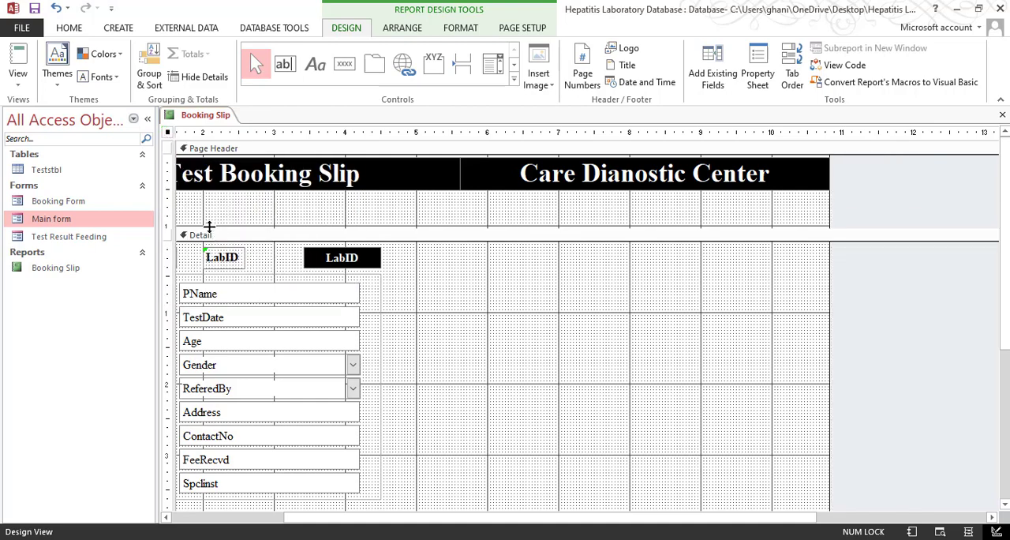
Shift the Care Dianostic Center label left to start at about 5.25 inches and trim the freed report space
left_click(531, 190)
key("Left")
key("Left")
key("Left")
key("Left")
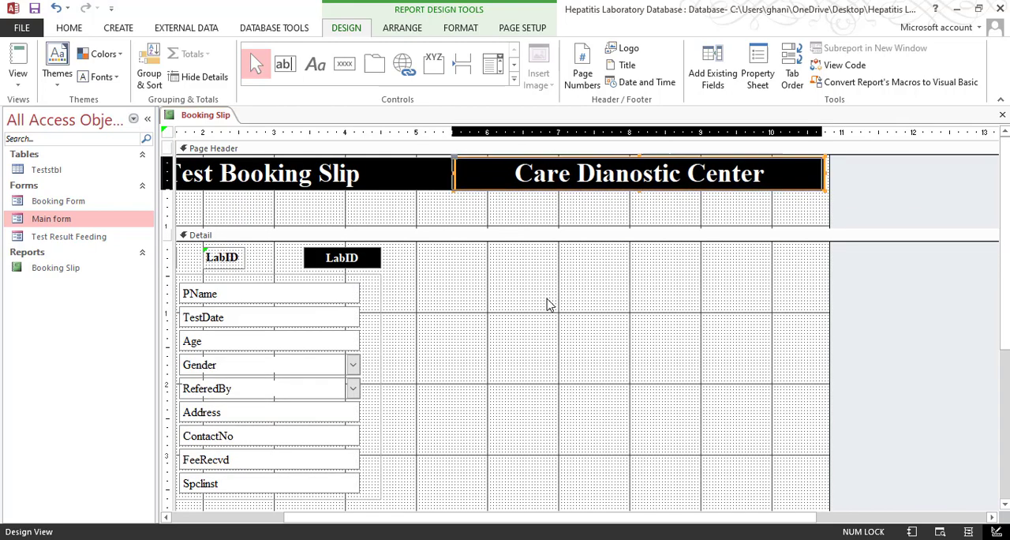
left_click(168, 133)
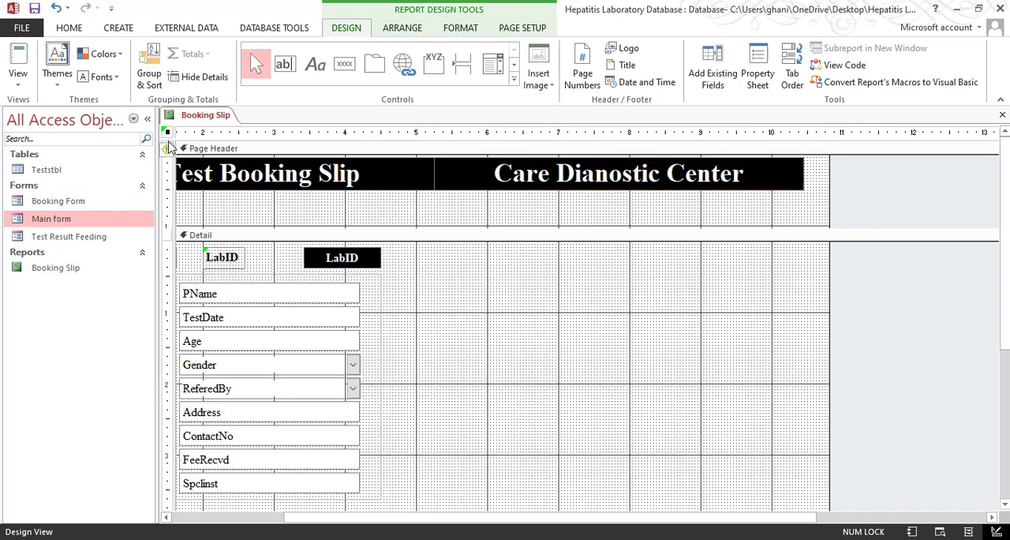
left_click(167, 149)
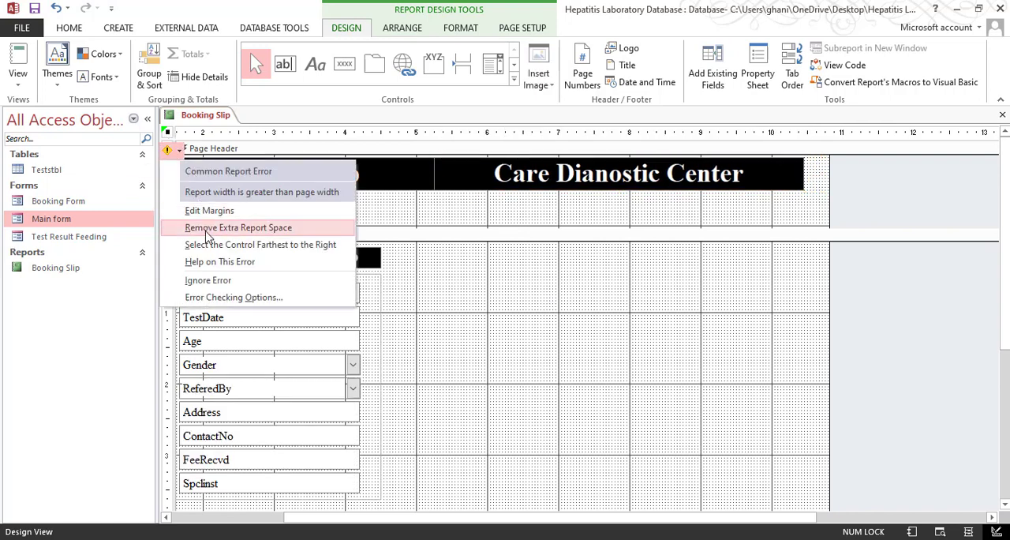
left_click(210, 227)
scroll(508, 255, "down", 5)
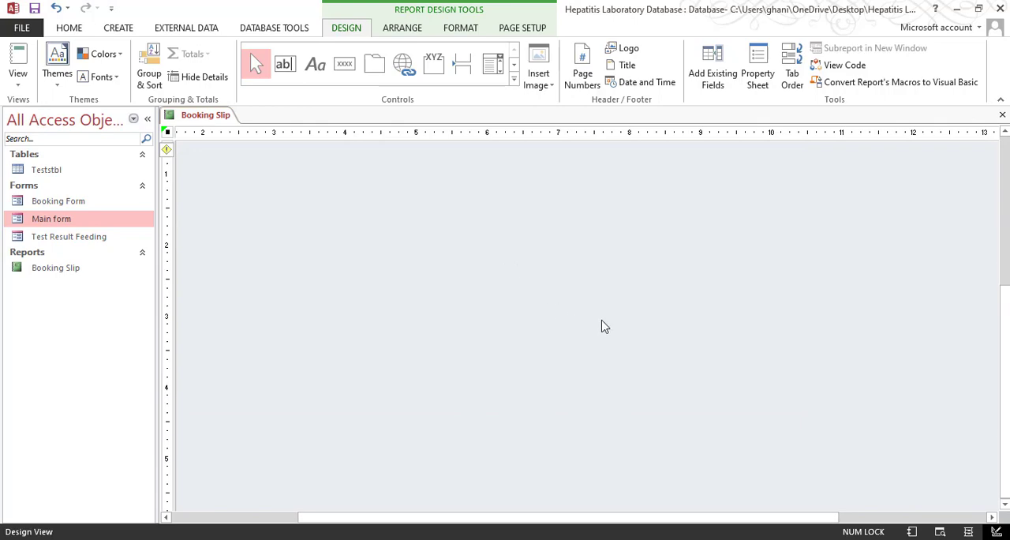
scroll(602, 325, "up", 5)
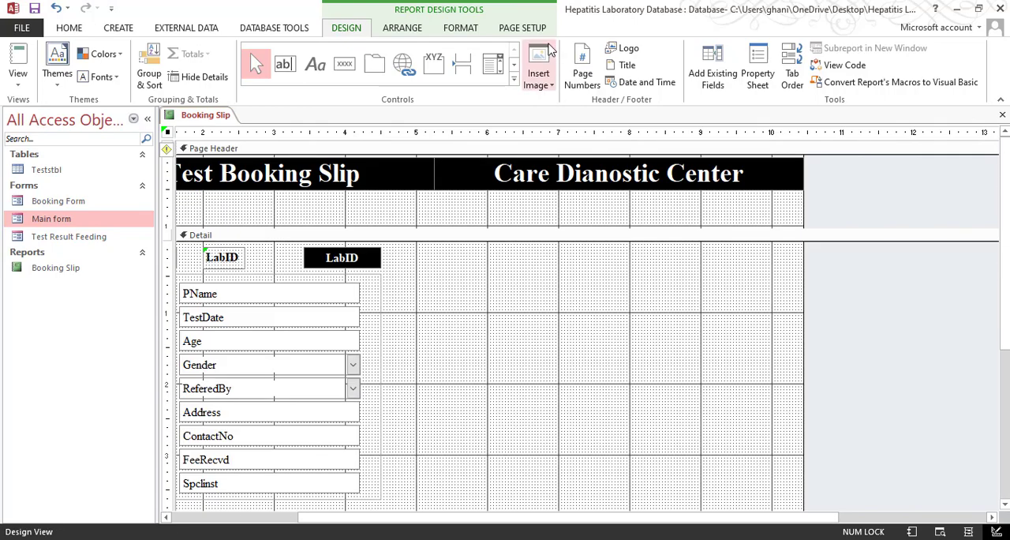
Review the report's paper size options and check the narrowed layout in Print Preview
left_click(525, 29)
left_click(18, 72)
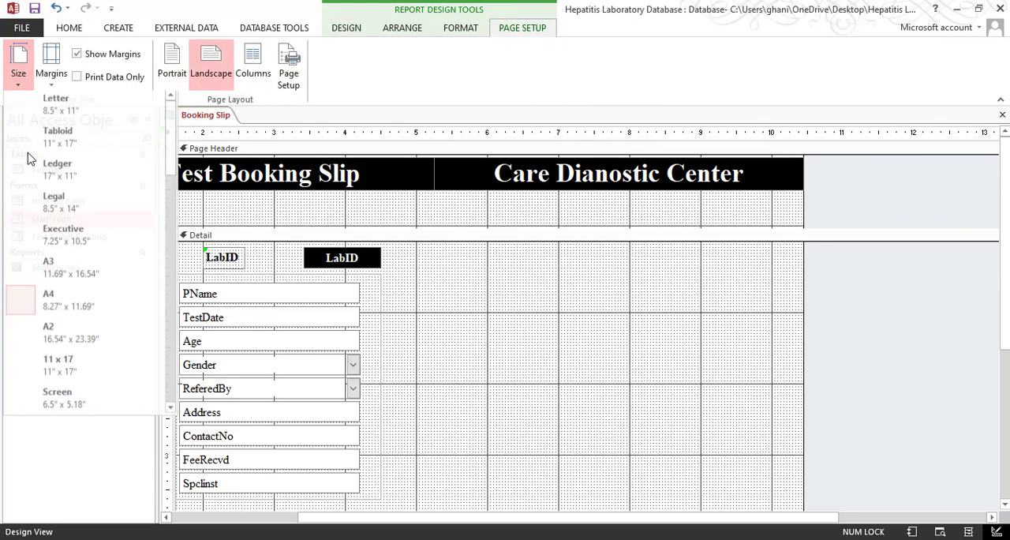
left_click(40, 271)
left_click(65, 30)
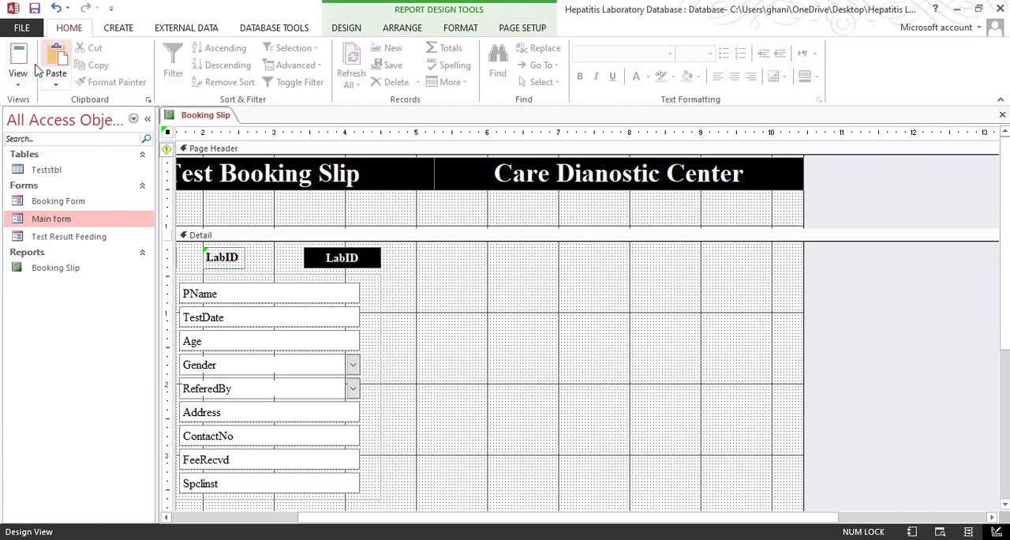
left_click(18, 78)
left_click(26, 130)
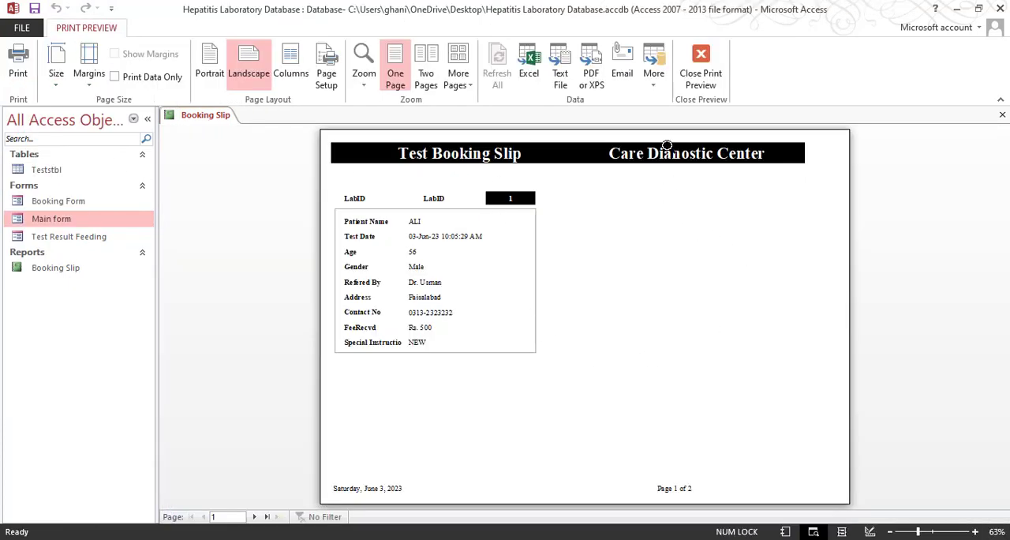
left_click(701, 63)
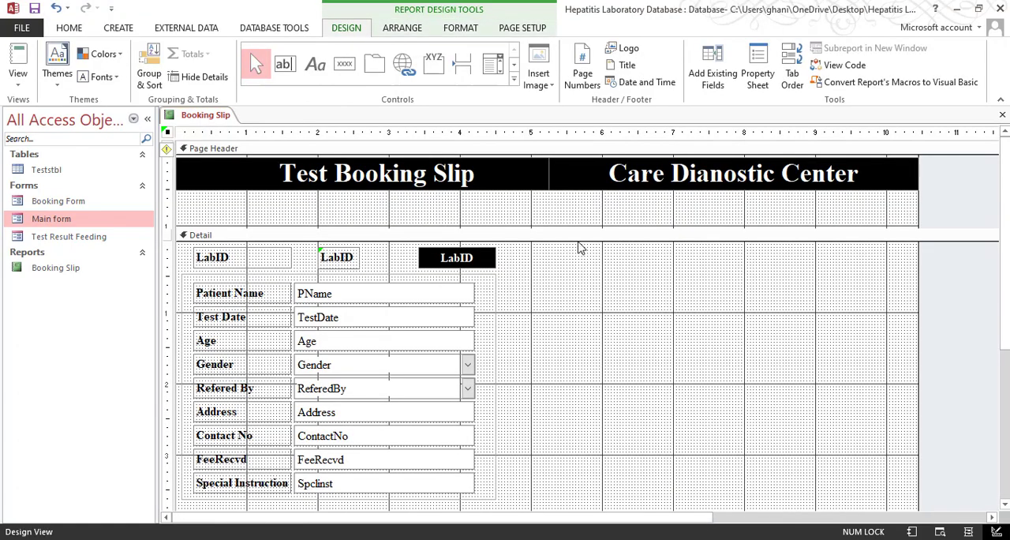
Duplicate the LabID label and place the copy in the Detail section at about 7.4 inches, under the center's name
left_click(269, 266)
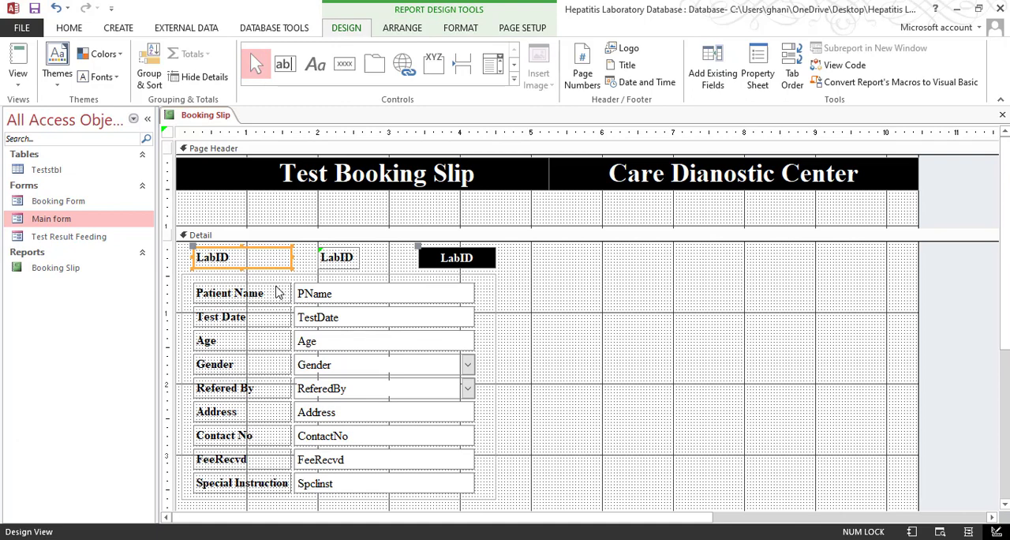
left_click_drag(269, 264, 268, 290)
left_click_drag(682, 291, 749, 266)
Shorten the Page Header section to about 0.5 inch, ending just below the title bands
left_click(705, 224)
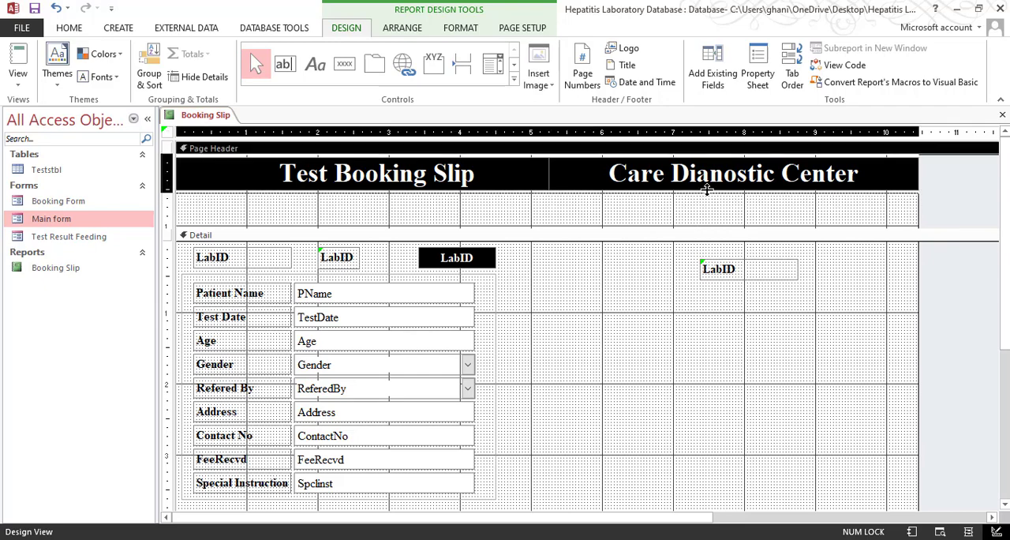
left_click_drag(707, 189, 710, 195)
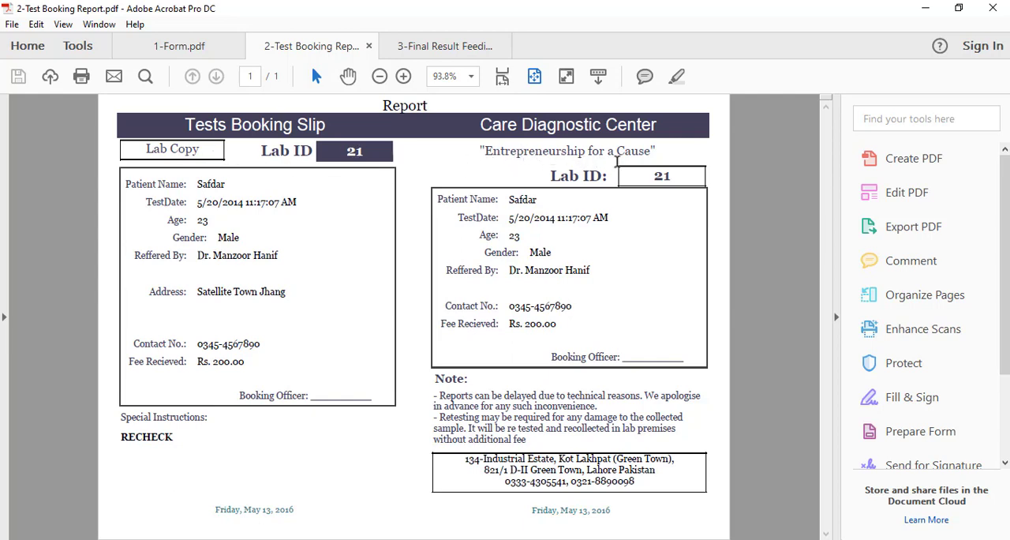
Replace the copied label's text with the sample PDF's slogan "Entrepreneurship for a Cause", including the quotation marks
left_click(925, 9)
left_click(766, 239)
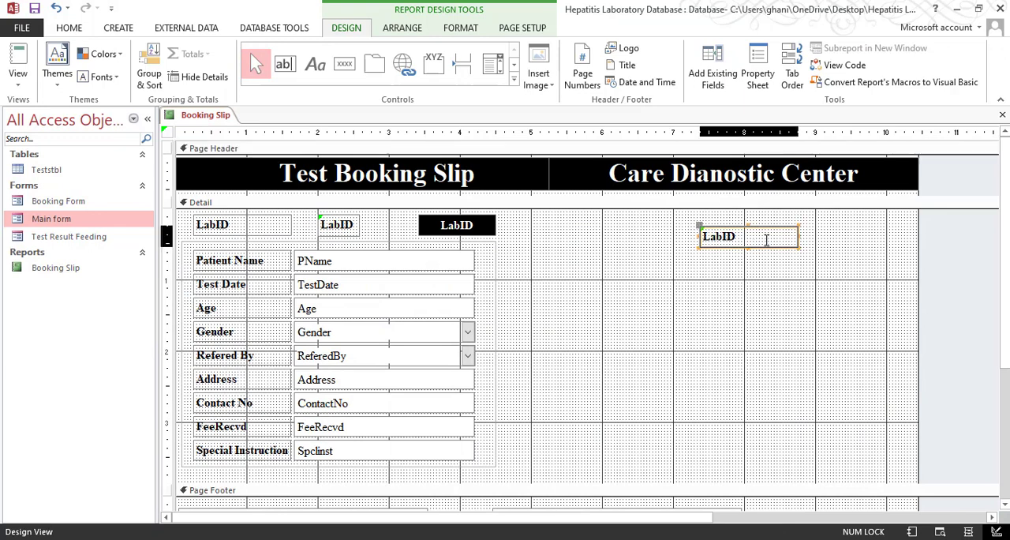
left_click(769, 237)
key("ctrl+a")
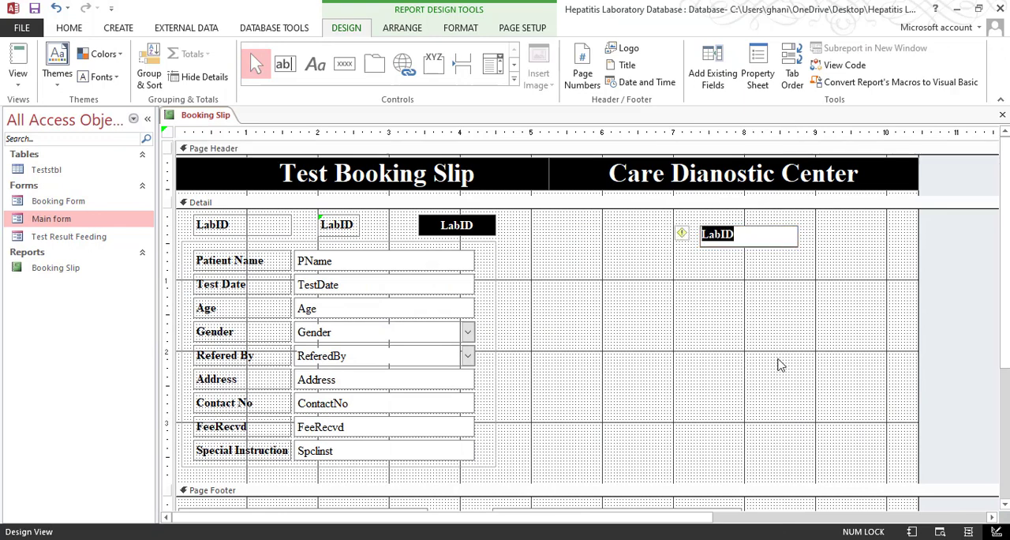
type("\"Entrepreneurship")
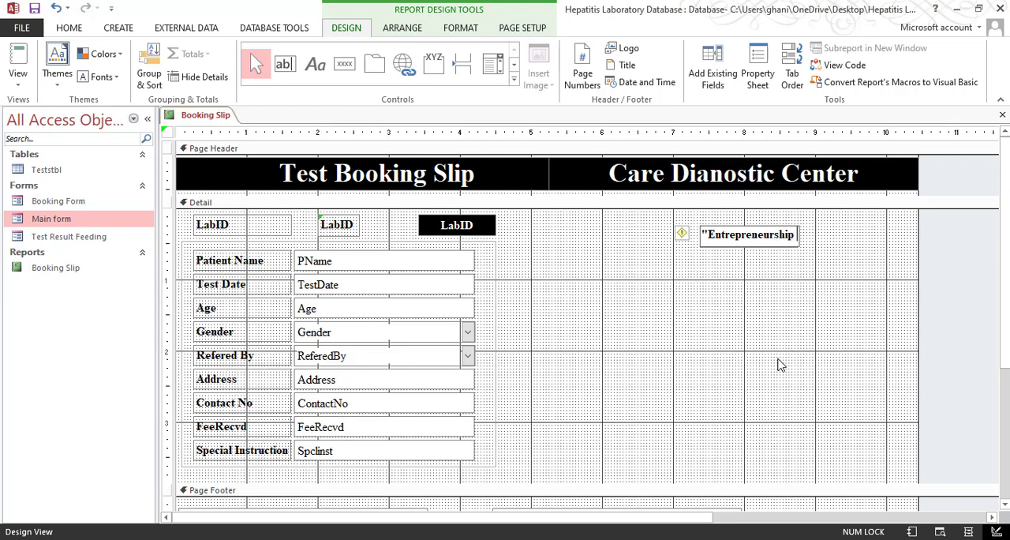
type("for ACause")
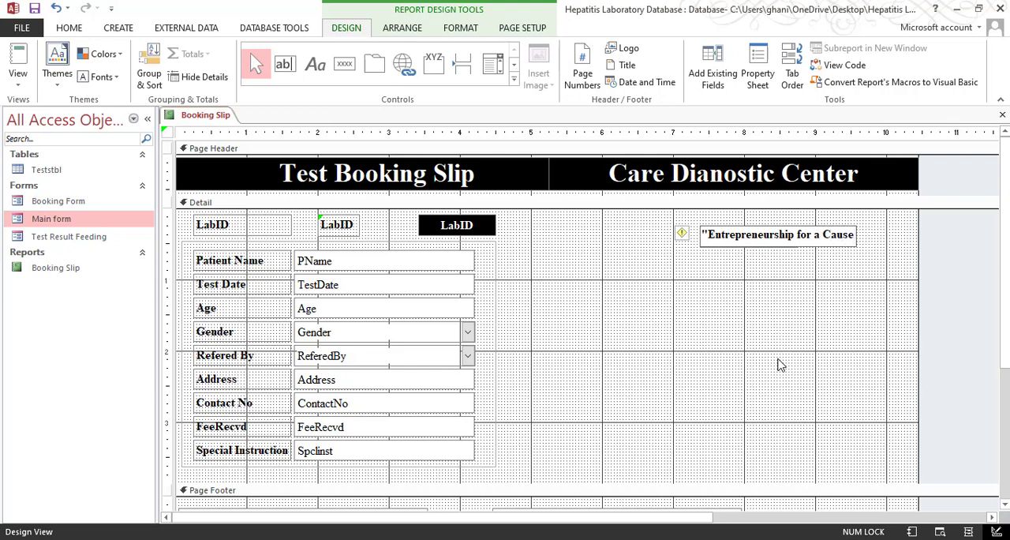
type("\"")
key("Return")
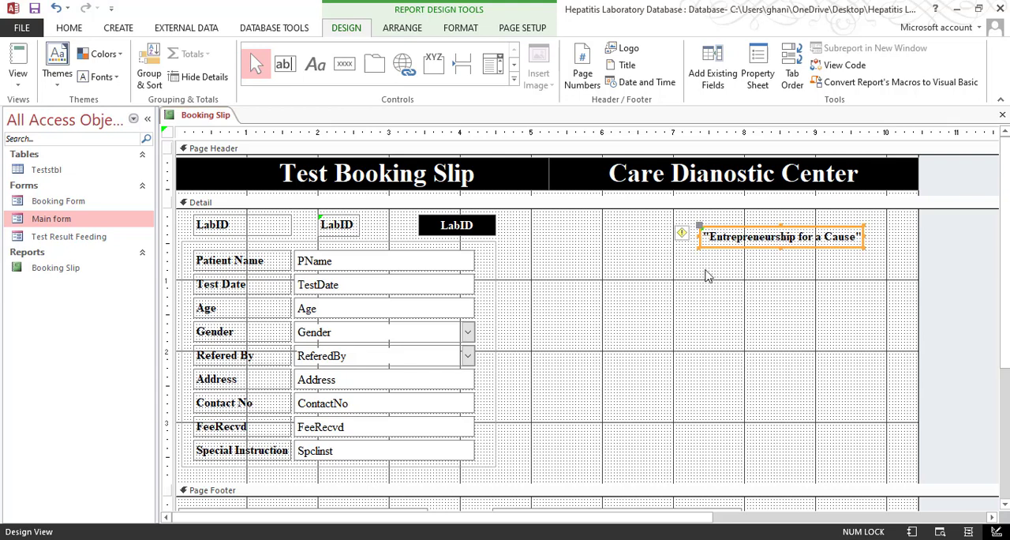
Align the top of the slogan label with the black LabID field
left_click(481, 228, "shift")
right_click(481, 228)
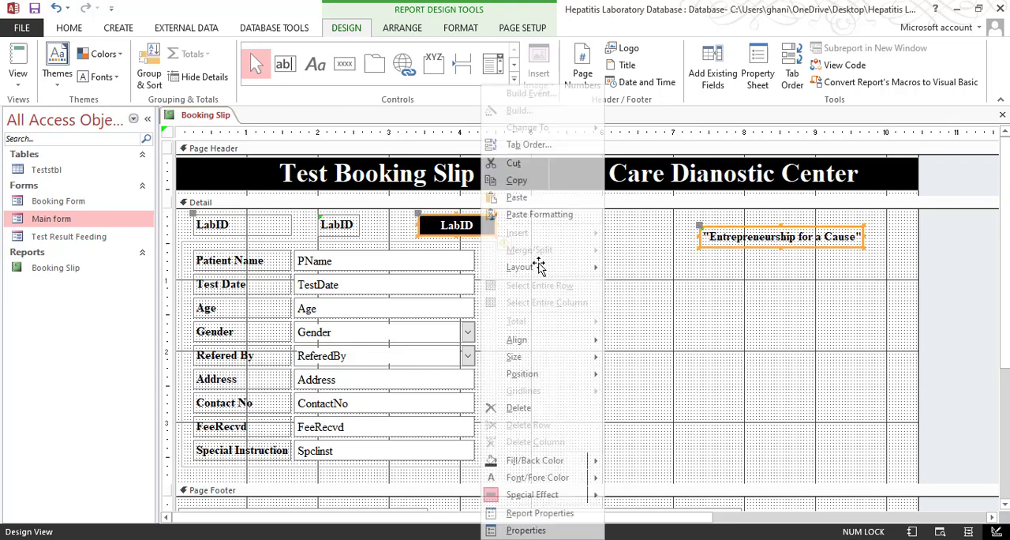
mouse_move(552, 339)
left_click(636, 372)
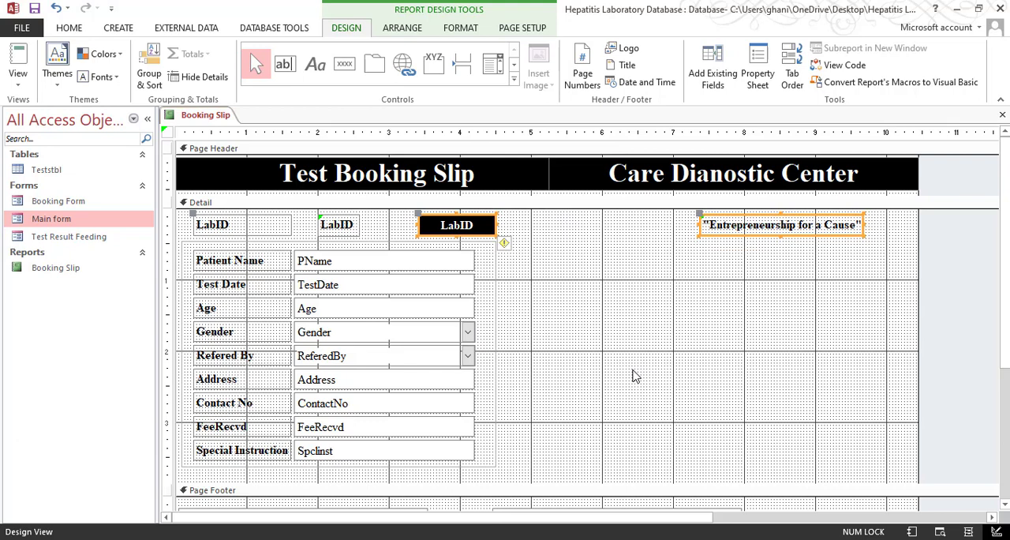
left_click(636, 375)
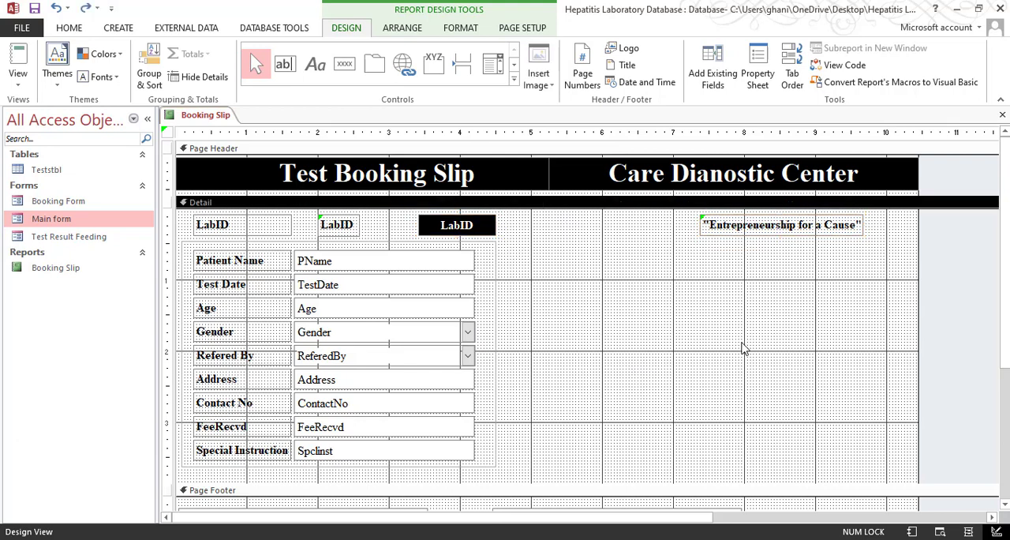
Move the slogan label left to start at about 6.85 inches, centred beneath Care Dianostic Center
left_click(790, 237)
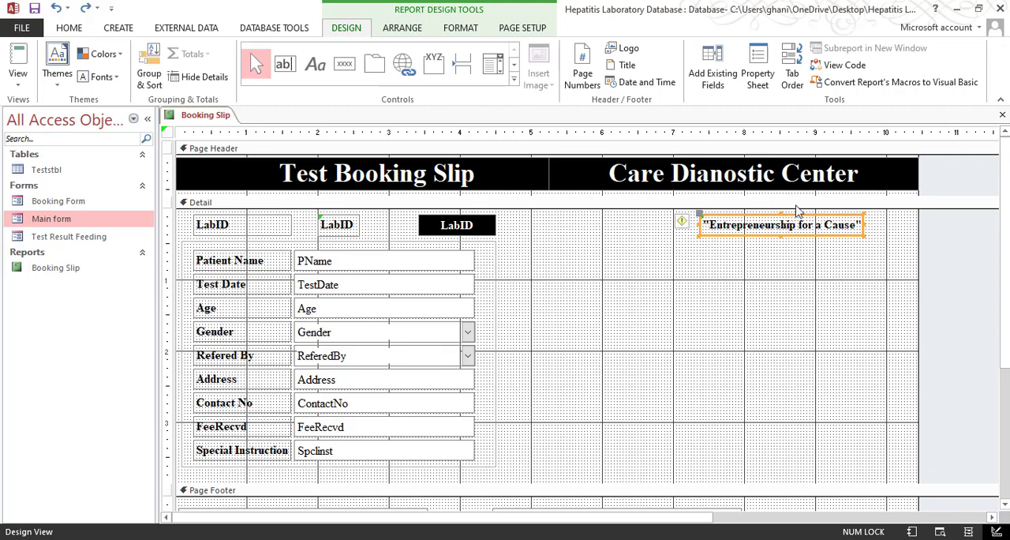
key("Left")
key("Left")
key("Left")
key("Left")
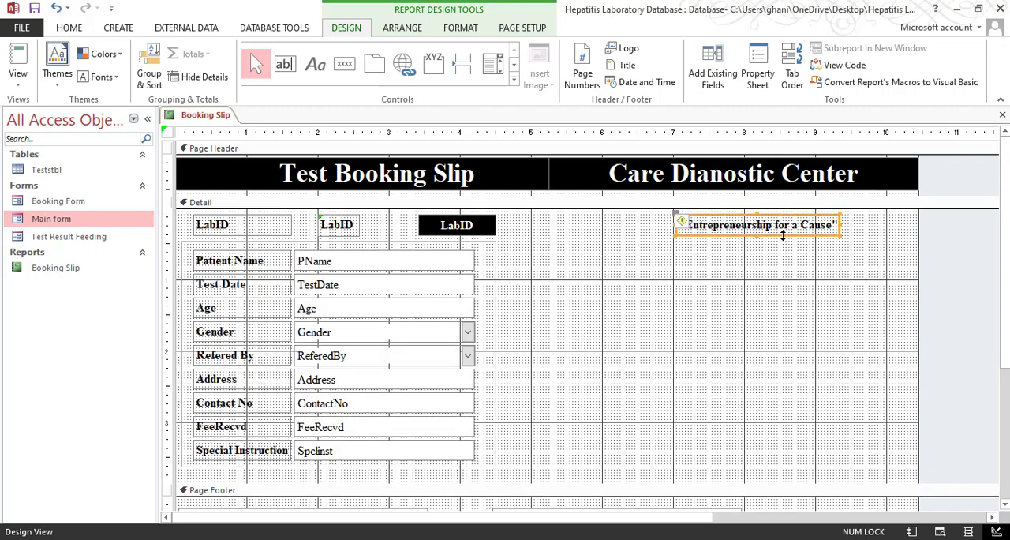
key("Left")
left_click(636, 302)
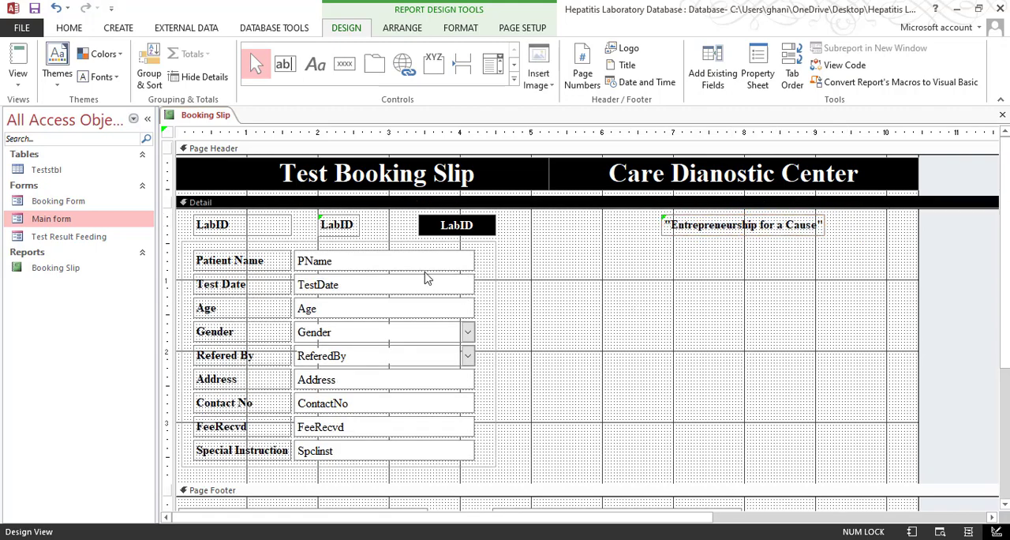
Move the middle LabID label right to start at about 2.7 inches, just before the black LabID field
left_click(339, 227)
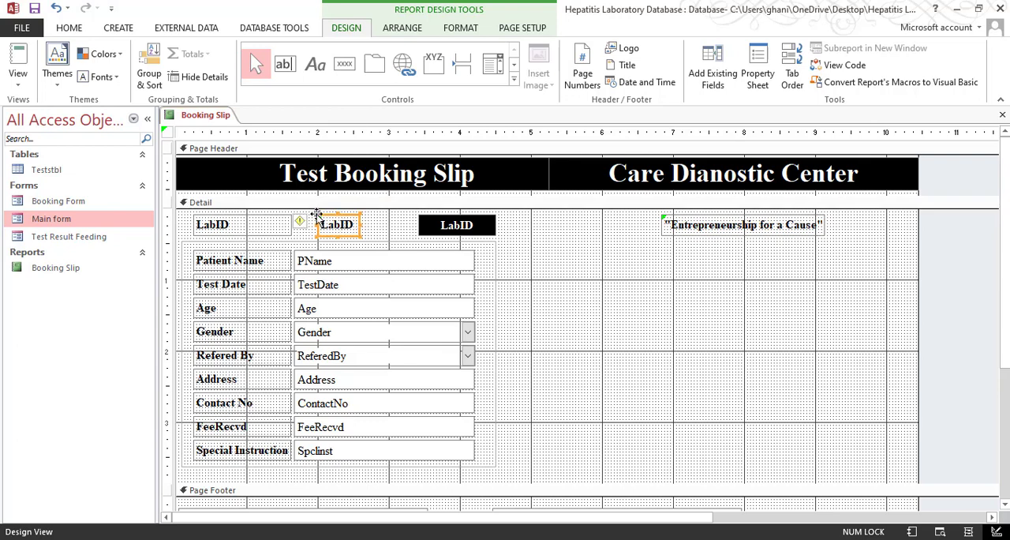
left_click_drag(315, 214, 367, 219)
left_click_drag(365, 217, 367, 217)
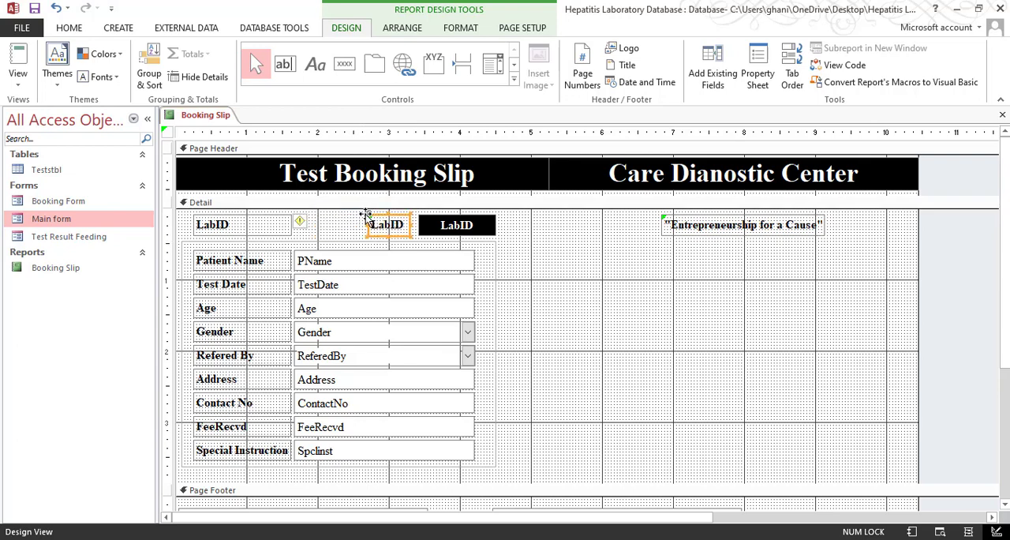
left_click(594, 263)
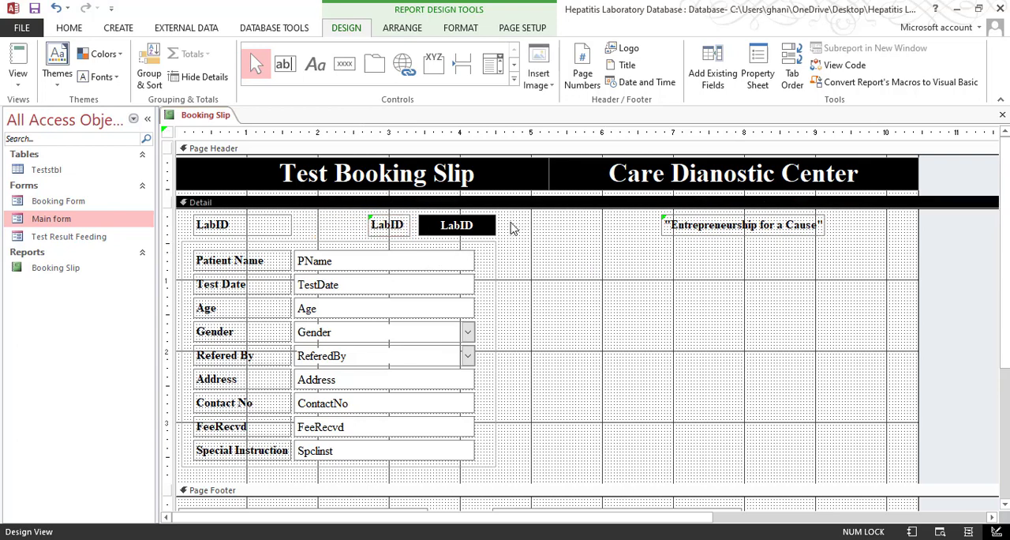
Duplicate the row of LabID labels and the black LabID field, and place the copy in the right half of the Detail section
left_click_drag(511, 227, 384, 227)
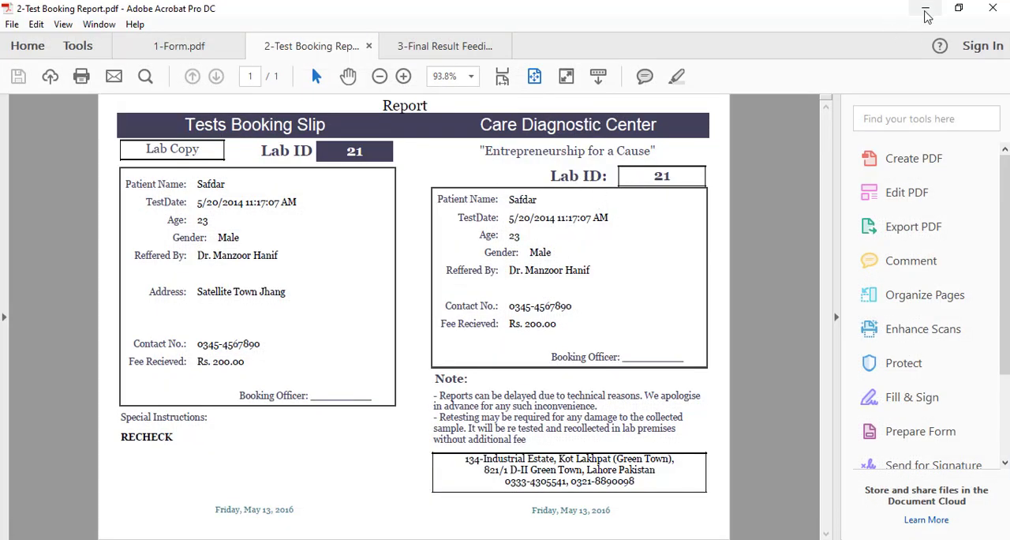
left_click(925, 8)
mouse_move(514, 227)
left_mouse_down()
mouse_move(380, 231)
mouse_move(631, 251)
mouse_move(525, 237)
left_mouse_up()
key("ctrl+z")
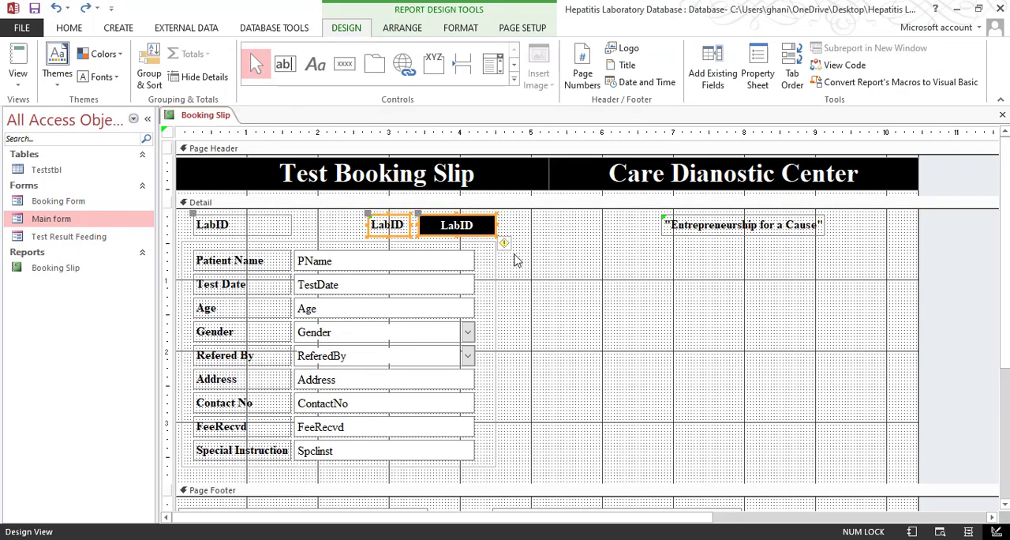
key("ctrl+v")
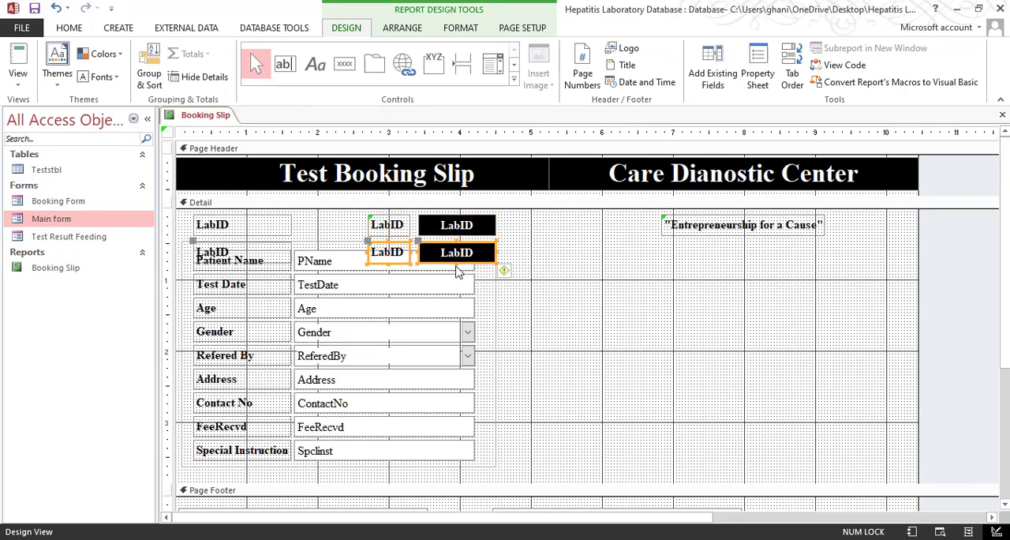
key("ctrl+z")
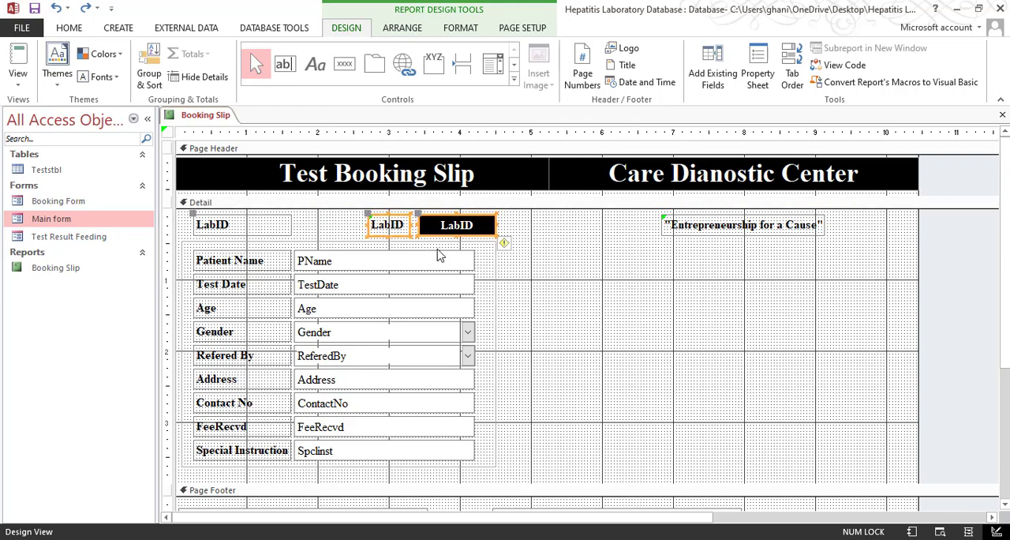
key("ctrl+v")
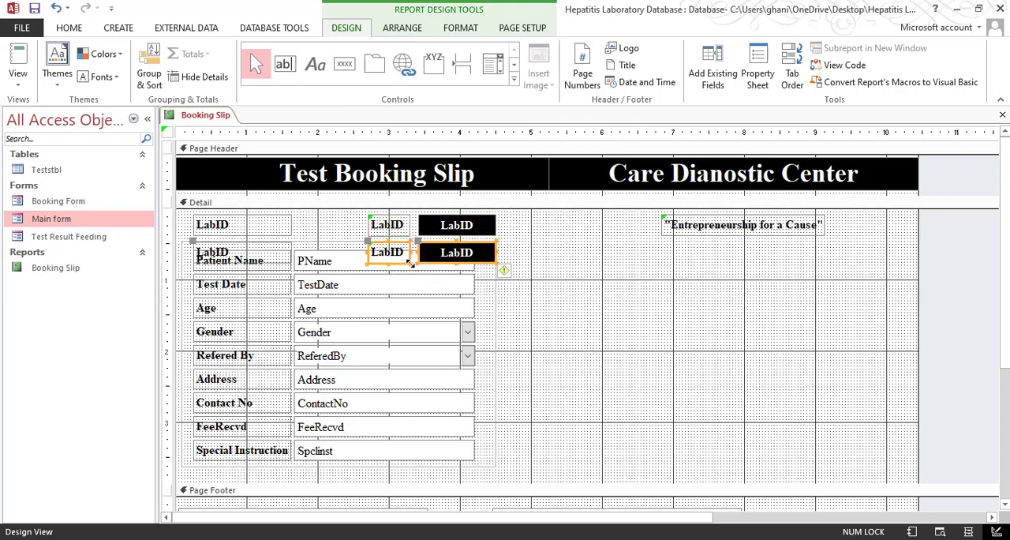
left_click_drag(424, 261, 768, 354)
left_click(763, 380)
Delete the copy's leftmost LabID label and move the remaining label and black field up beneath the slogan, starting at about 7.85 inches
left_click(581, 351)
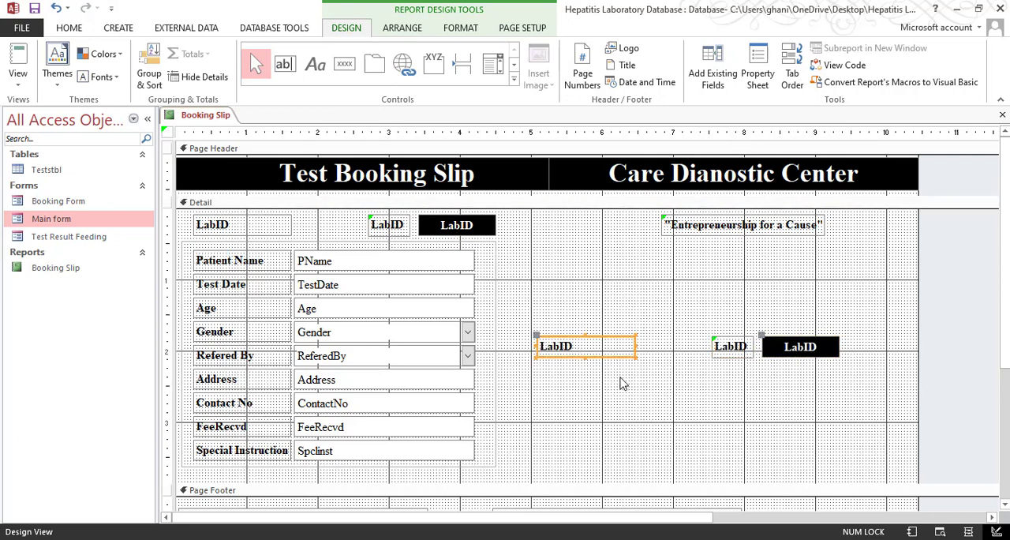
key("Delete")
left_click(738, 356)
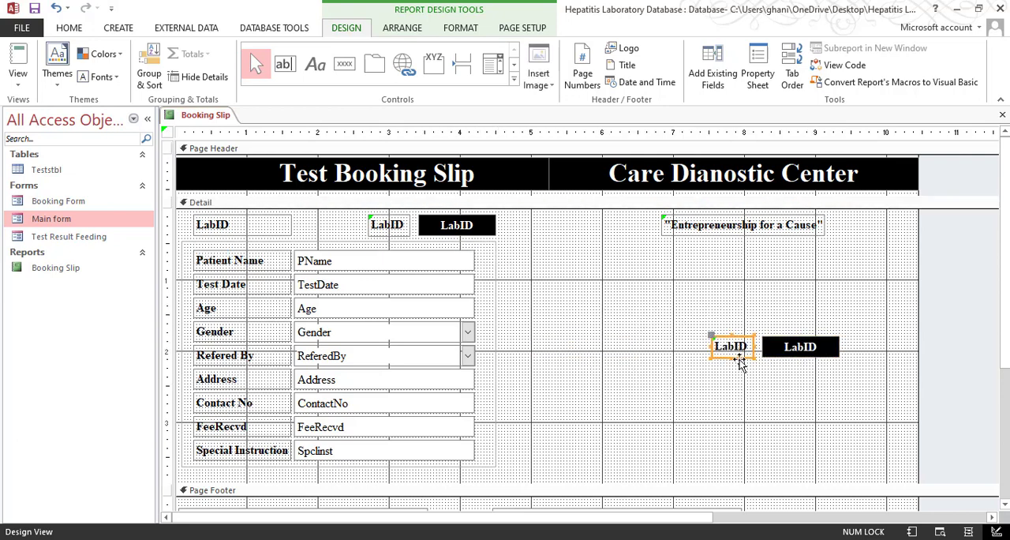
left_click(782, 380)
left_click_drag(864, 329, 808, 290)
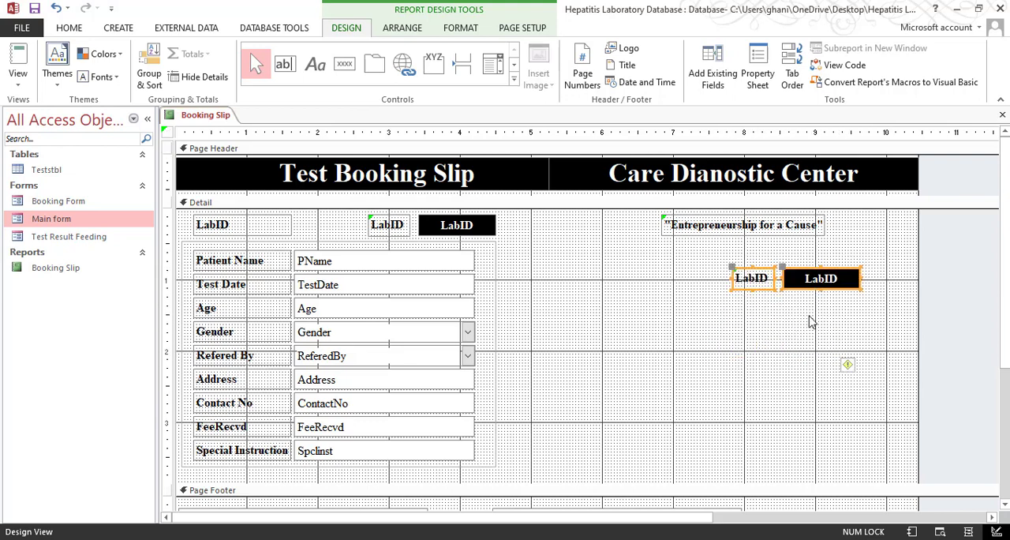
Align the tops of the copied LabID label and black field with the Patient Name field
left_click(447, 264, "shift")
right_click(447, 265)
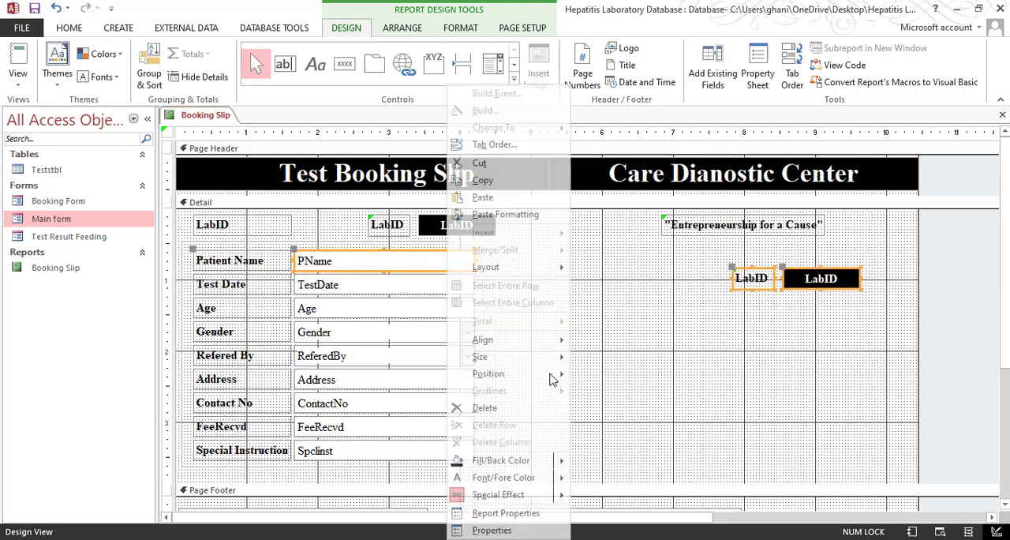
mouse_move(555, 341)
left_click(623, 377)
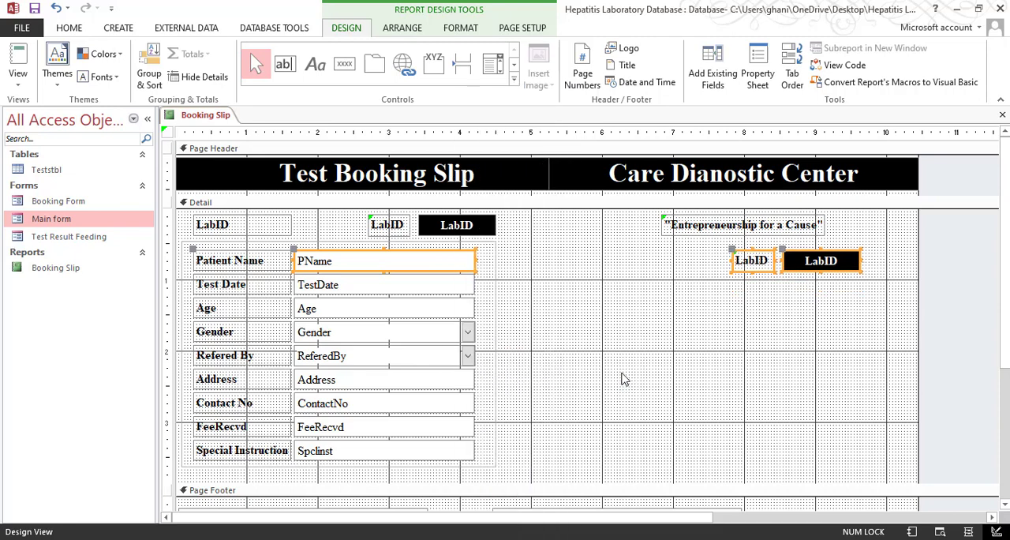
left_click(803, 419)
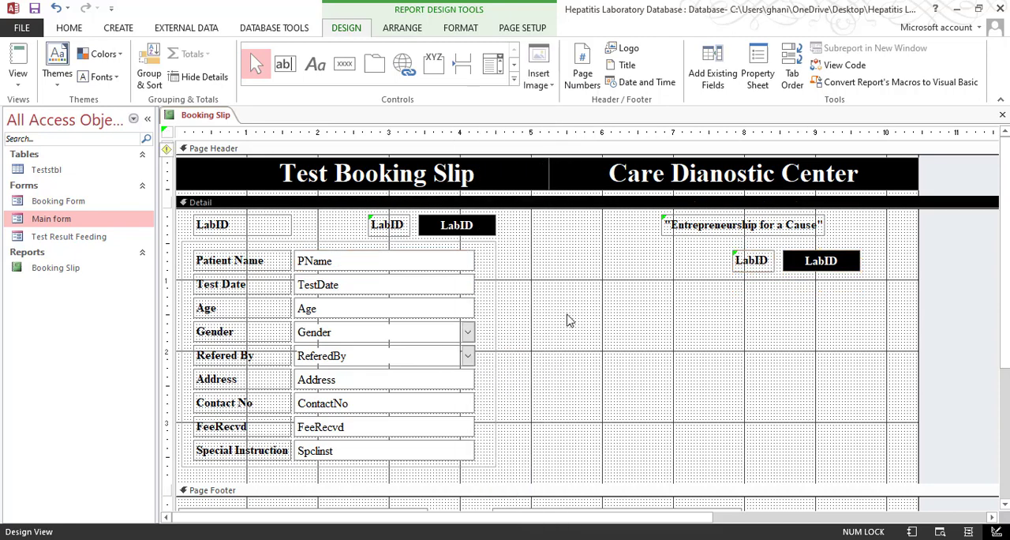
Check the Booking Slip layout in Print Preview and return to Design View
left_click_drag(531, 258, 200, 473)
left_click(17, 79)
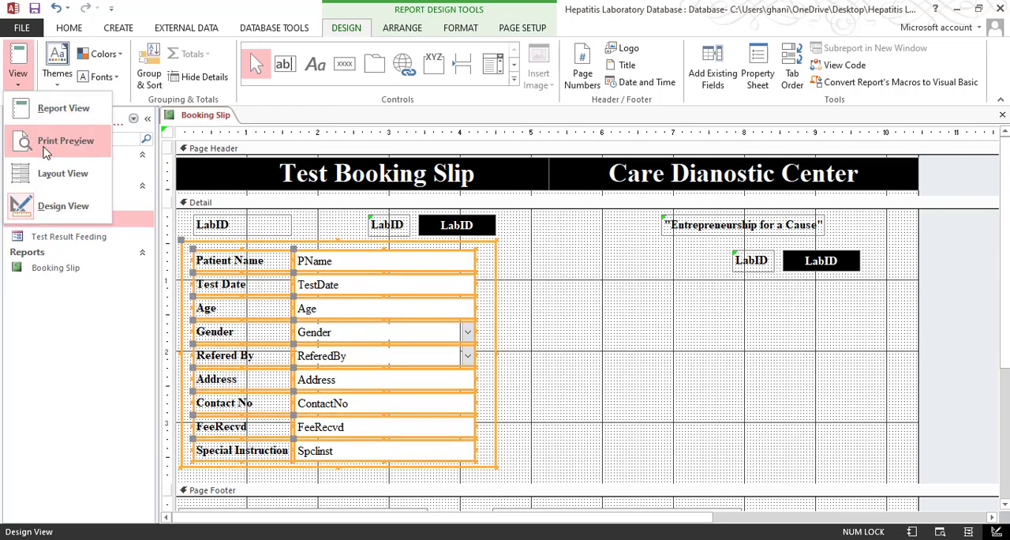
left_click(59, 199)
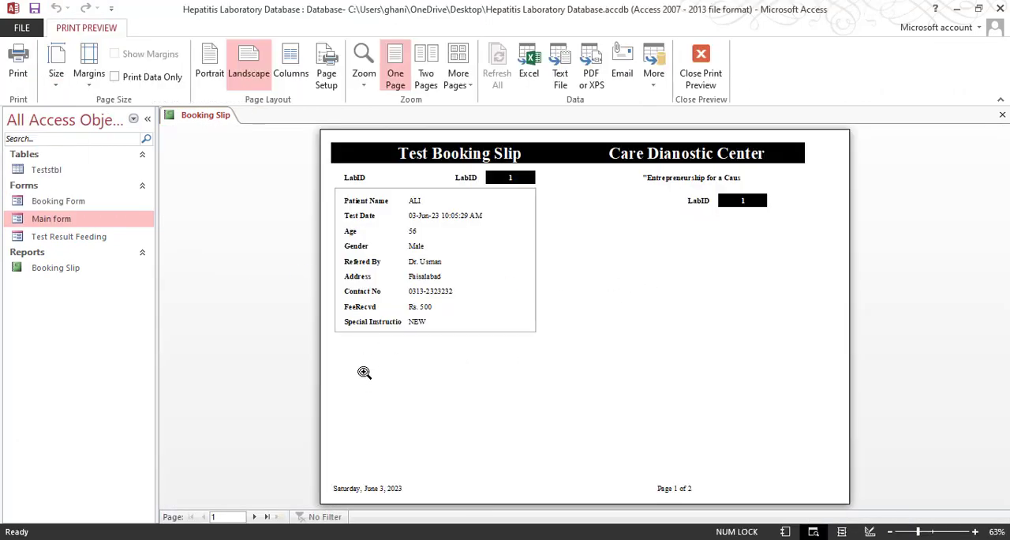
left_click(706, 83)
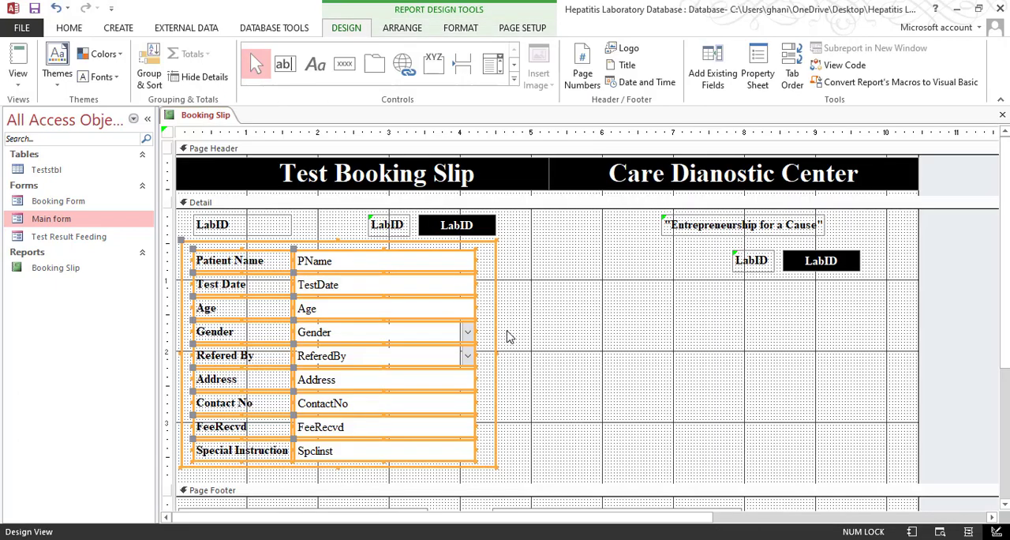
Extend the Detail section to about 5 inches and enlarge the patient details box to about 4.9 by 4.5 inches
left_click_drag(545, 413, 582, 503)
left_click(472, 402)
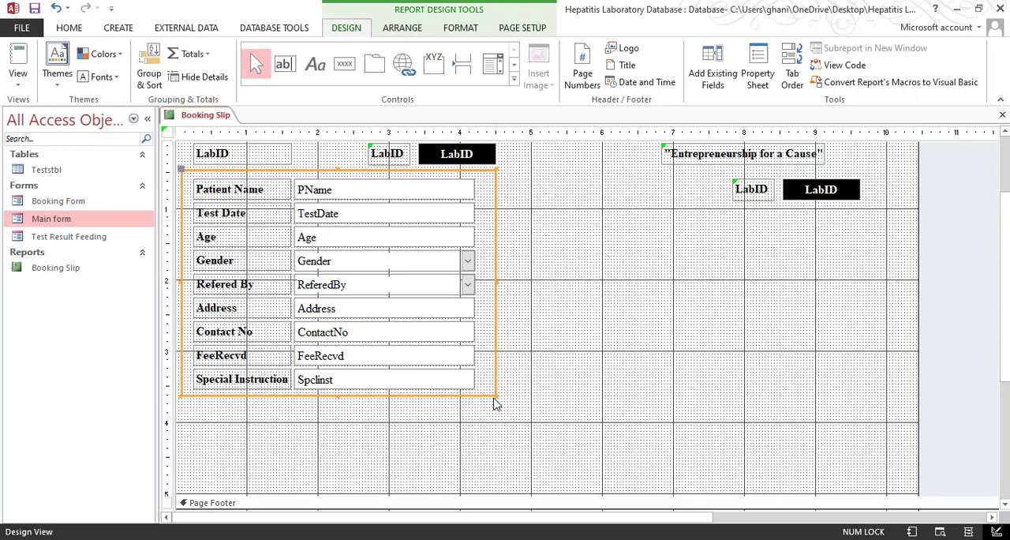
left_click_drag(494, 395, 526, 485)
left_click(495, 392)
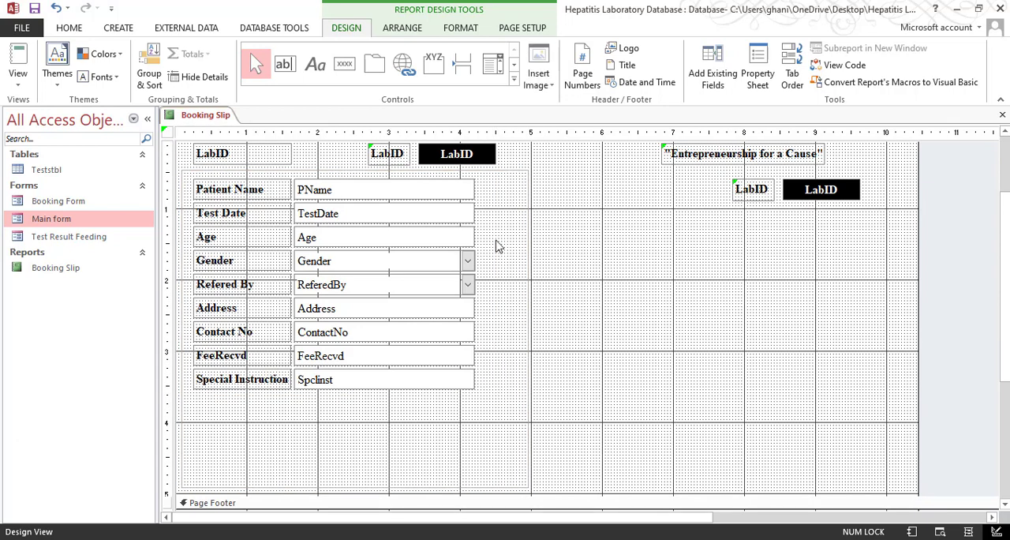
Shift the rows from Test Date downward, and those from Age downward, to open gaps below Patient Name and Test Date
left_click_drag(505, 212, 293, 412)
key("Down")
key("Down")
key("Down")
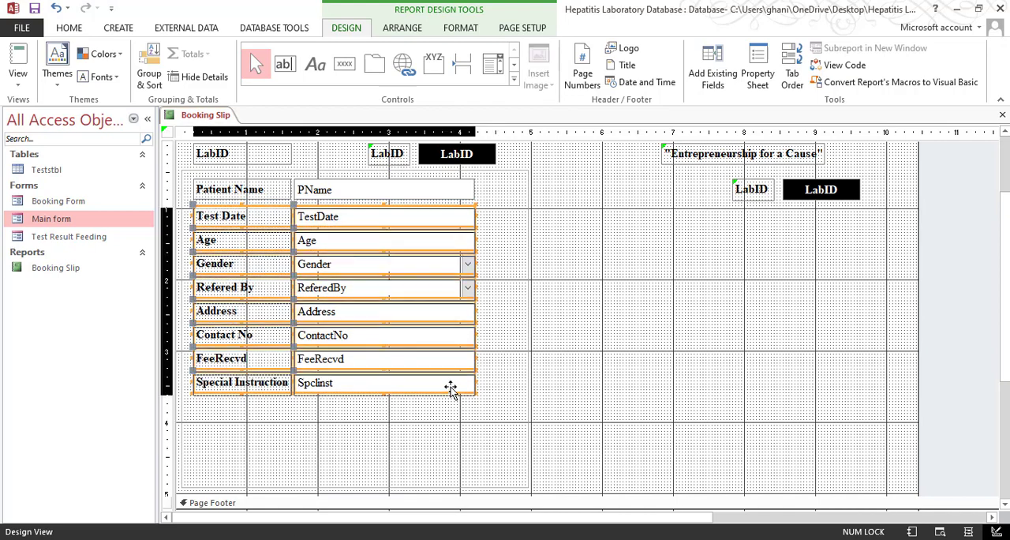
left_click_drag(500, 235, 226, 451)
key("Down")
Shift the rows from Gender, Refered By and Address downward in turn to space them evenly below Age
key("Down")
key("Down")
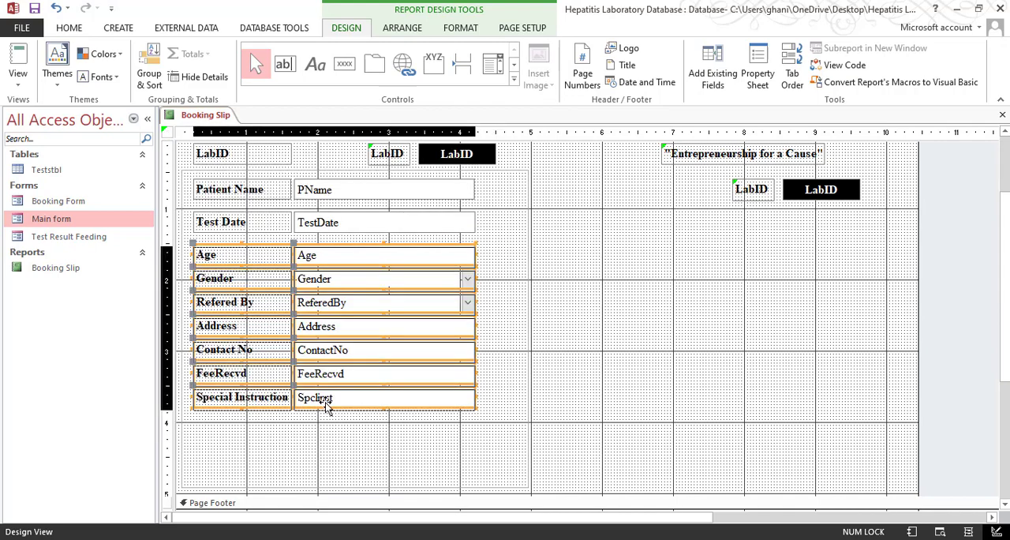
left_click(483, 299)
left_click_drag(497, 274, 289, 444)
key("Down")
key("Down")
key("Down")
left_click(499, 312)
left_click_drag(499, 313, 214, 457)
key("Down")
key("Down")
left_click(499, 331)
left_click_drag(498, 331, 236, 465)
Shift the Contact No, FeeRecvd and Special Instruction rows down in turn to continue the same row spacing
key("Down")
key("Down")
left_click(511, 374)
left_click_drag(511, 374, 260, 466)
key("Down")
key("Down")
left_click(524, 392)
left_click_drag(377, 461, 248, 466)
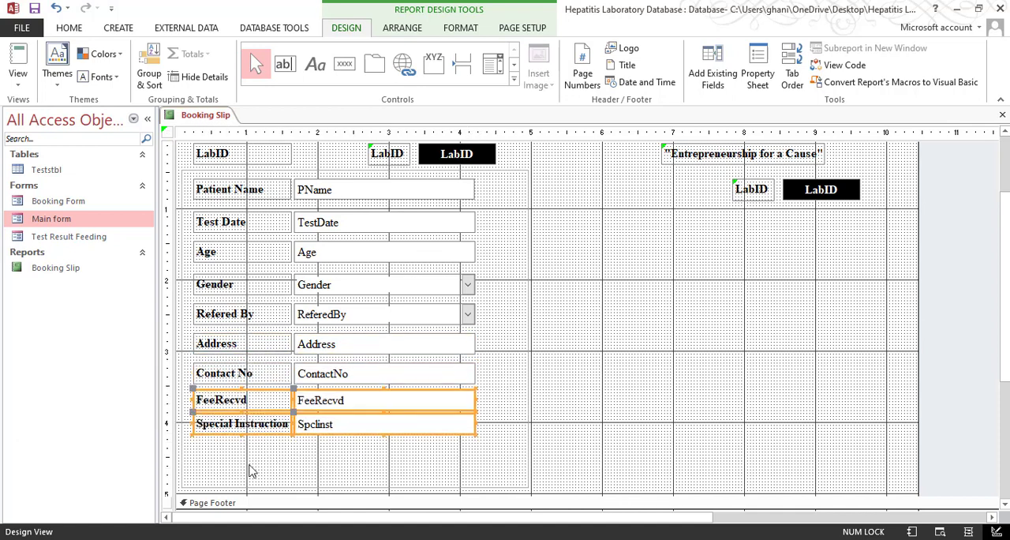
key("Down")
key("Down")
left_click_drag(505, 411, 272, 475)
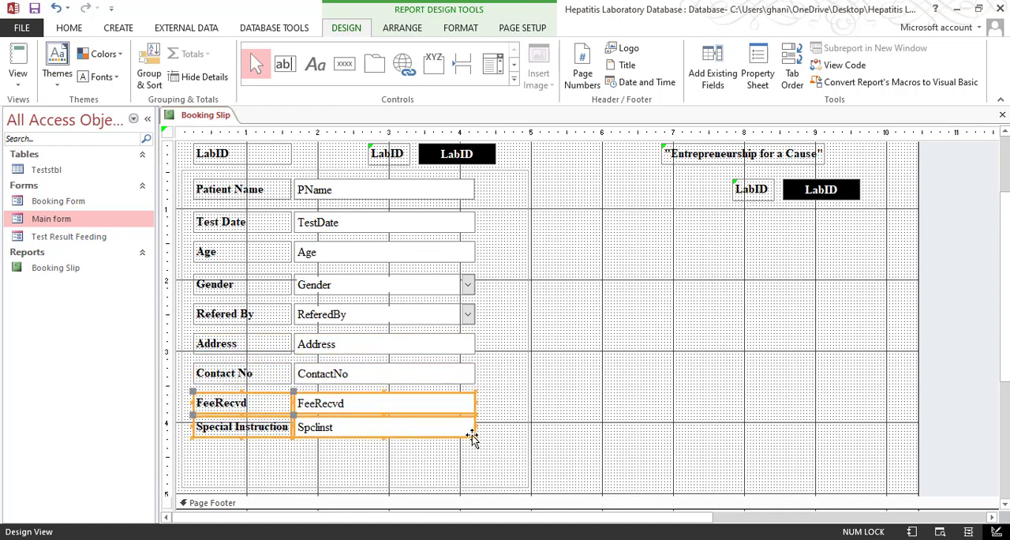
left_click(501, 429)
left_click_drag(500, 429, 229, 479)
key("Down")
key("Down")
left_click(598, 414)
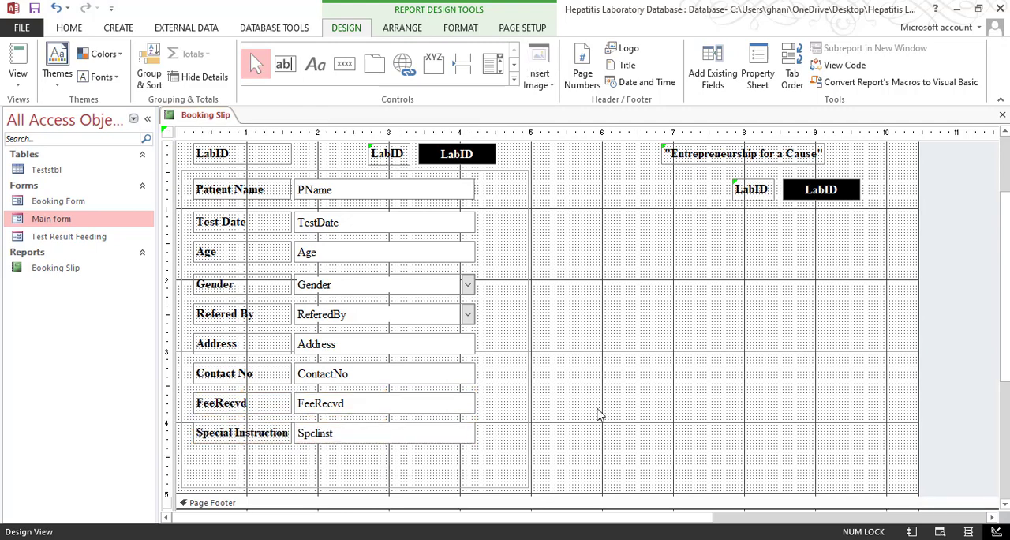
Move all the patient detail rows down about 0.15 inch inside the box, keeping their horizontal position
left_click_drag(499, 188, 284, 464)
key("Down")
key("Down")
key("Down")
key("Down")
key("Down")
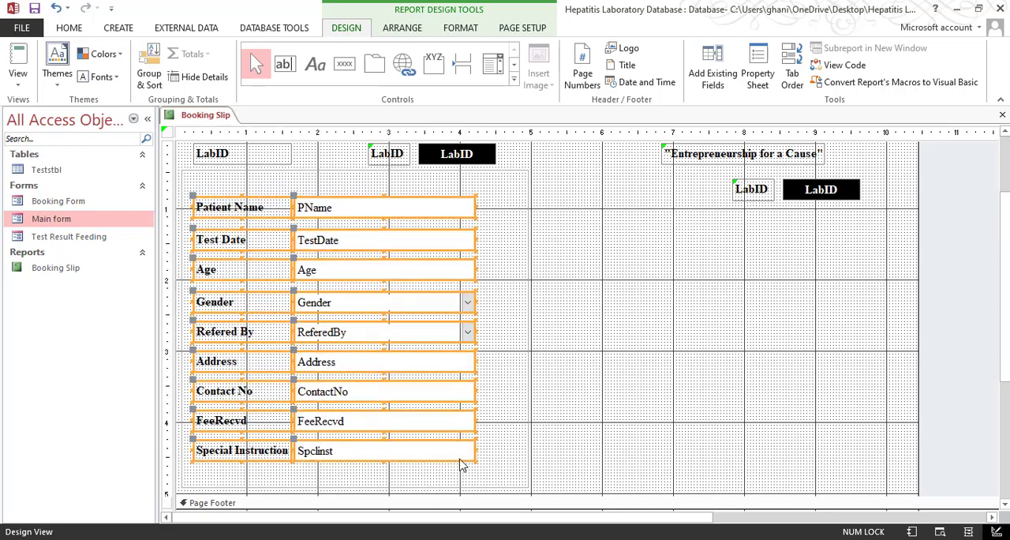
key("Right")
key("Right")
key("Right")
key("Up")
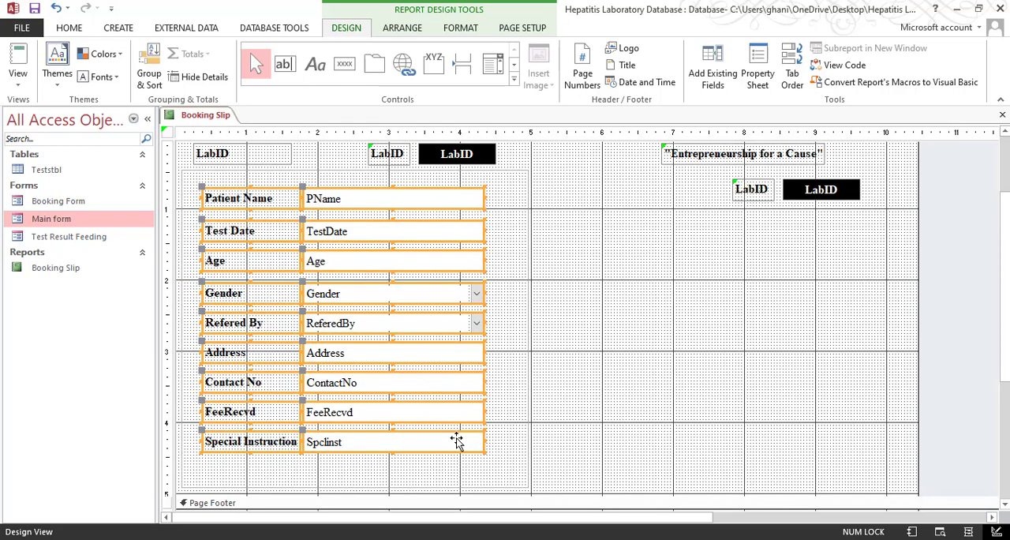
key("Left")
key("Left")
key("Left")
key("Right")
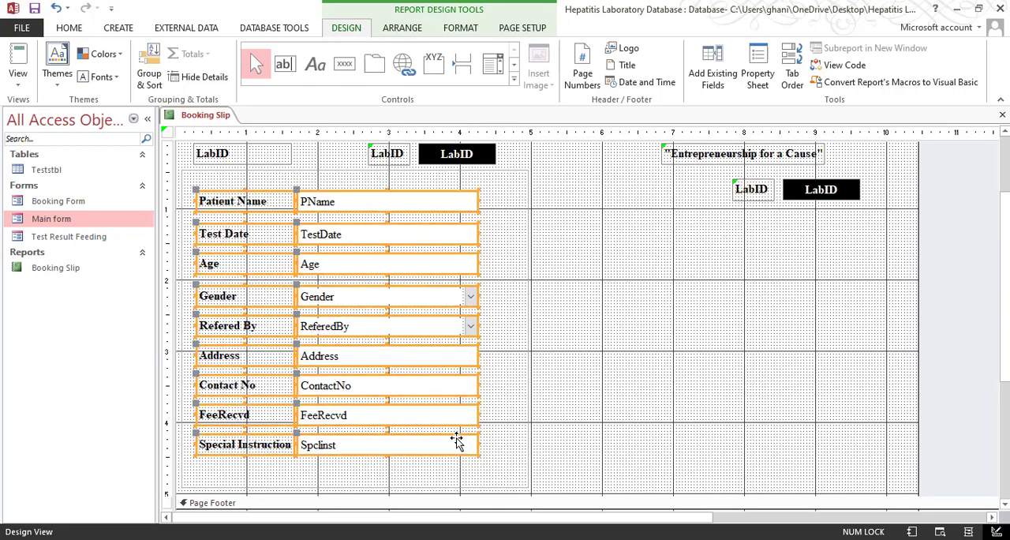
key("Left")
Examine the respaced patient details in Print Preview and go back to the report design
left_click(18, 79)
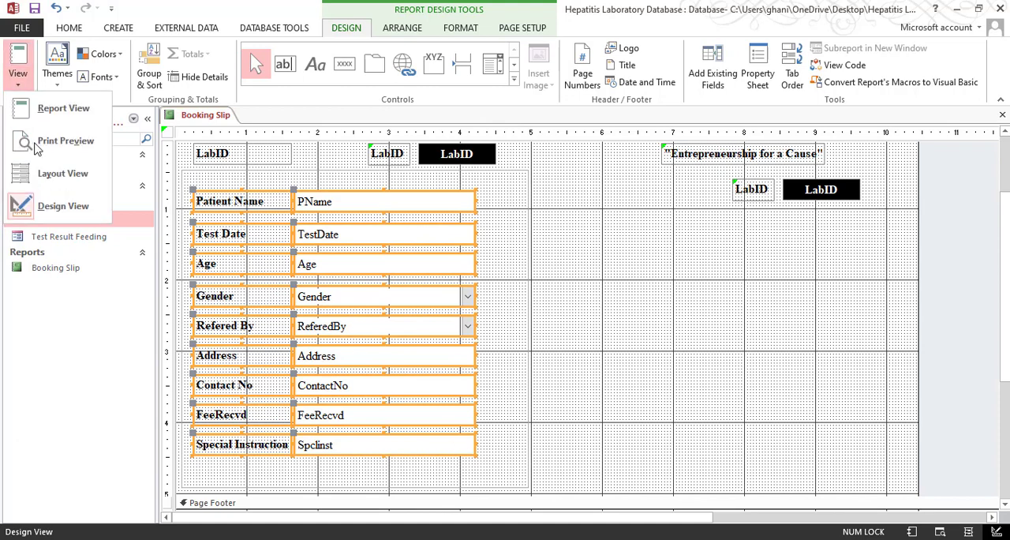
left_click(45, 136)
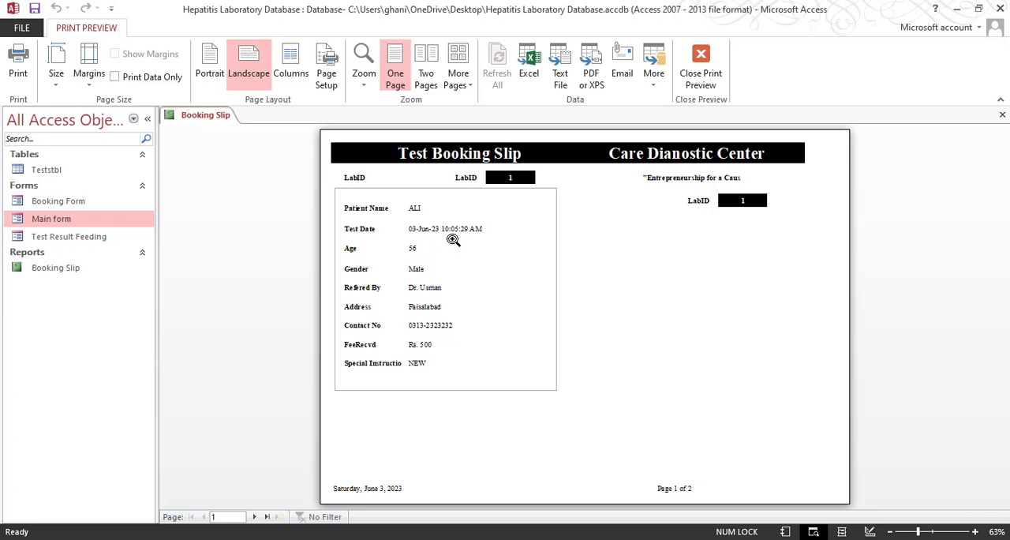
left_click(701, 72)
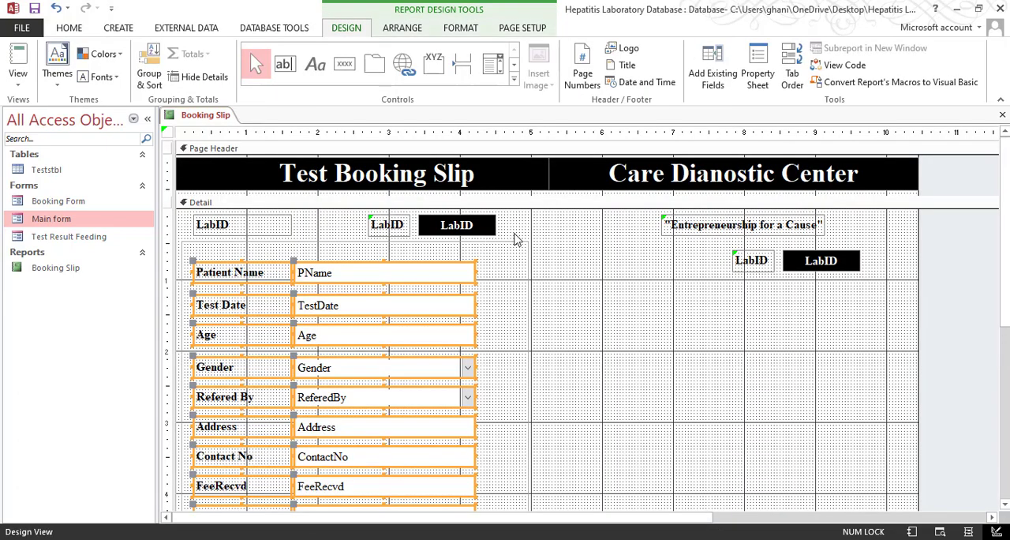
Move the upper LabID row right until the black field ends flush with the details box, at about 4.95 inches
left_click_drag(433, 246, 392, 235)
key("Right")
key("Right")
key("Right")
key("Right")
key("Right")
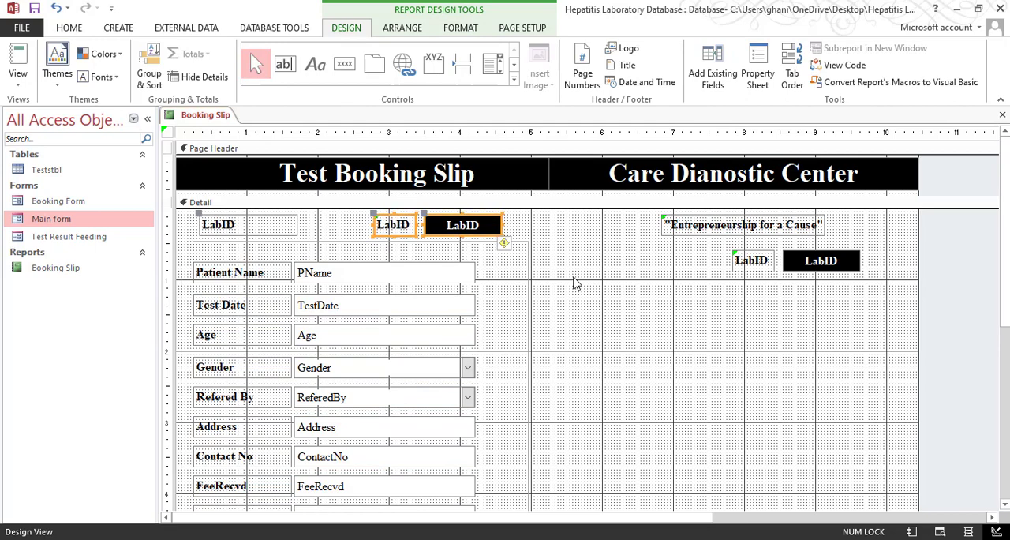
key("Right")
key("Right")
key("Right")
key("Right")
key("Right")
key("Right")
left_click(582, 267)
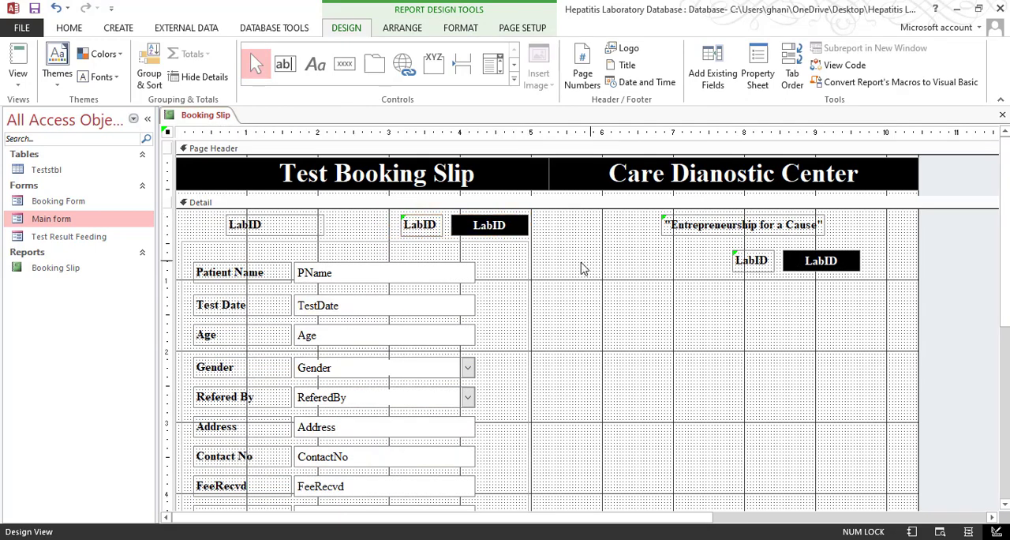
Align the leftmost LabID label with the left edge of the patient details box
left_click(264, 224)
left_click(211, 248, "shift")
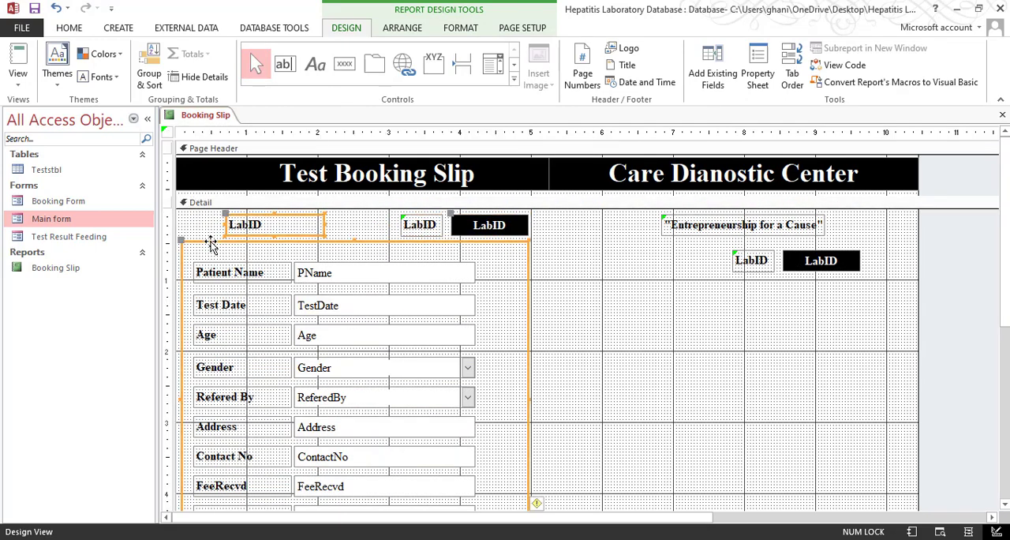
right_click(237, 331)
mouse_move(284, 341)
left_click(362, 340)
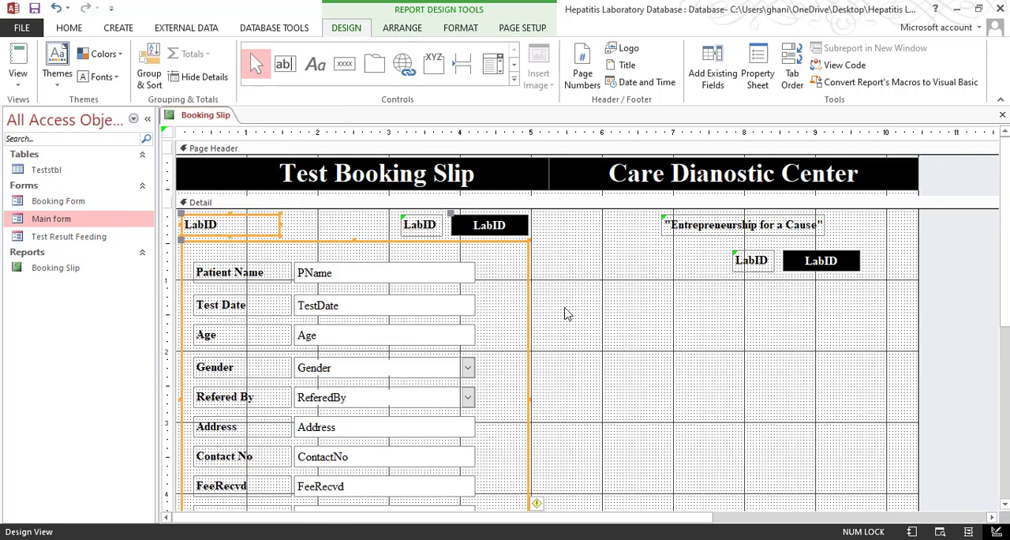
left_click(627, 297)
Change the text of the leftmost LabID label above the patient details box to "Lab Copy"
left_click(17, 75)
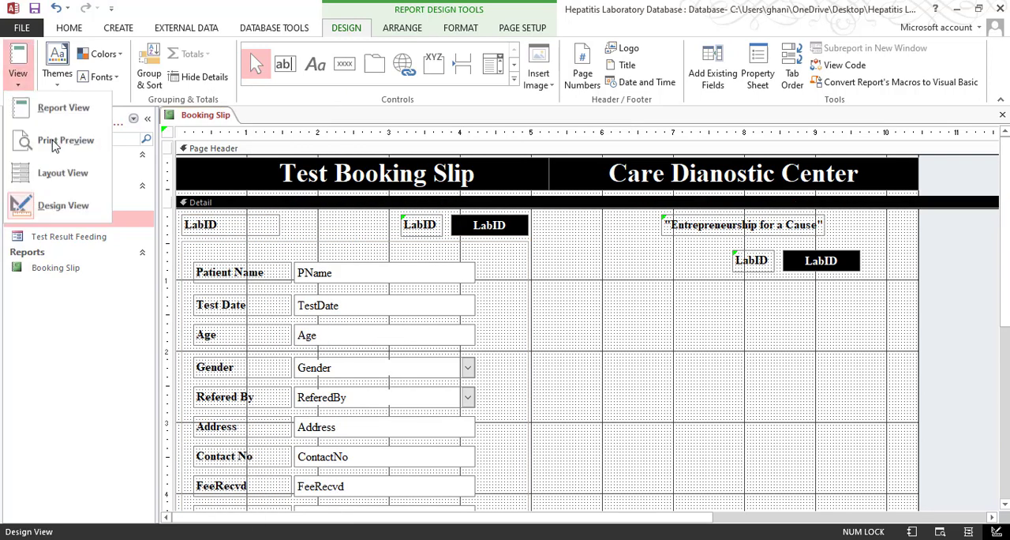
left_click(241, 221)
left_click(207, 223)
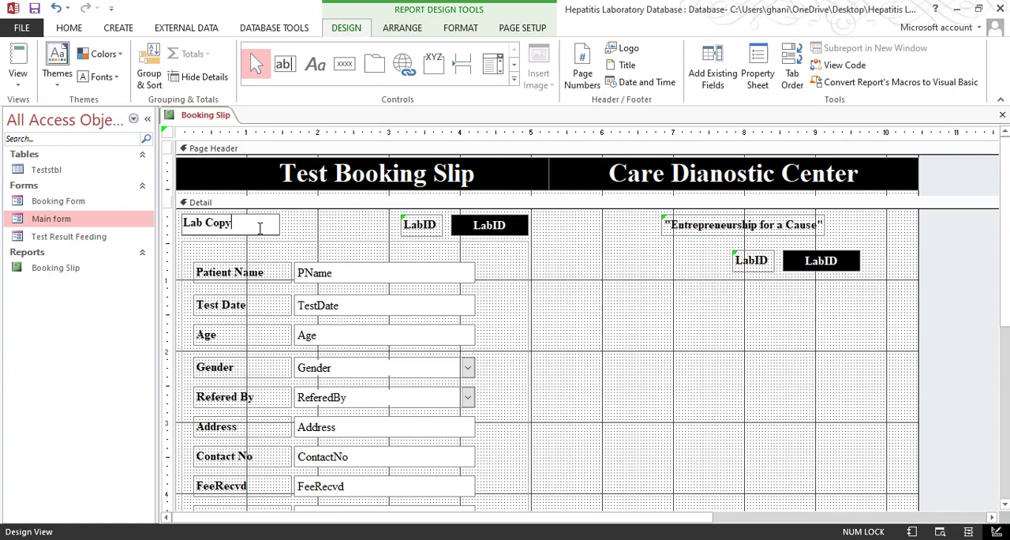
key("Return")
left_click(348, 225)
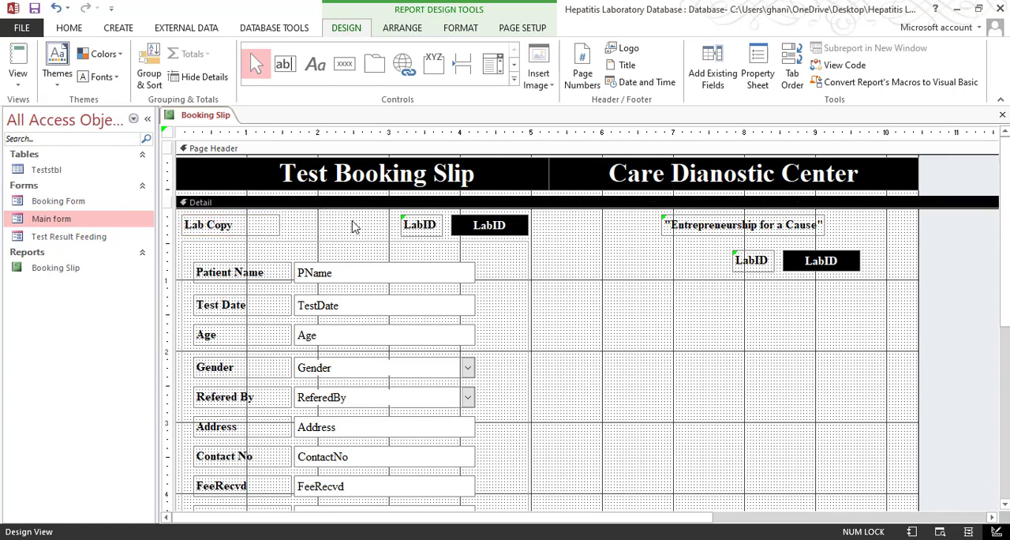
Examine the Lab Copy heading row in Print Preview and return to the report design
left_click(17, 75)
left_click(55, 104)
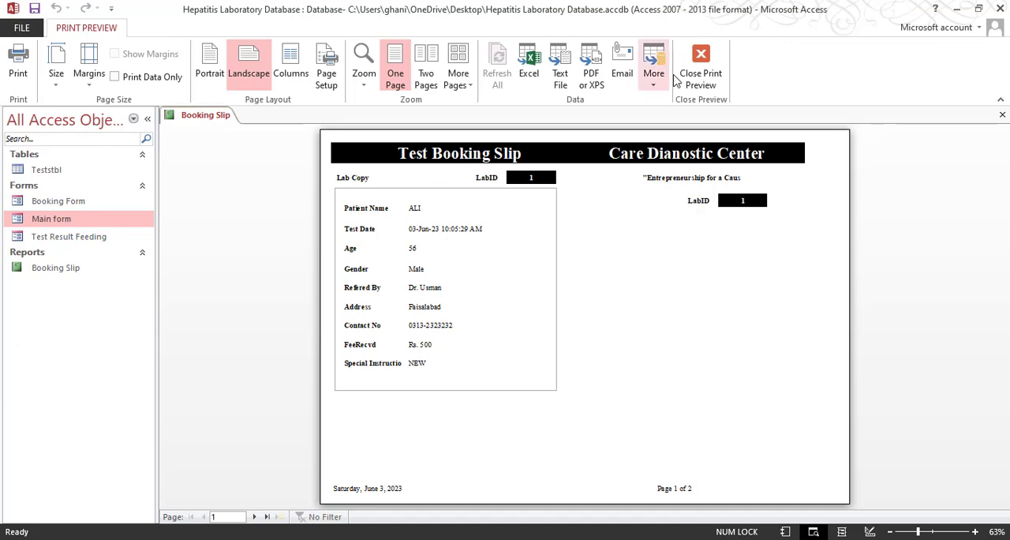
left_click(701, 73)
left_click_drag(544, 218, 243, 228)
left_click(540, 305)
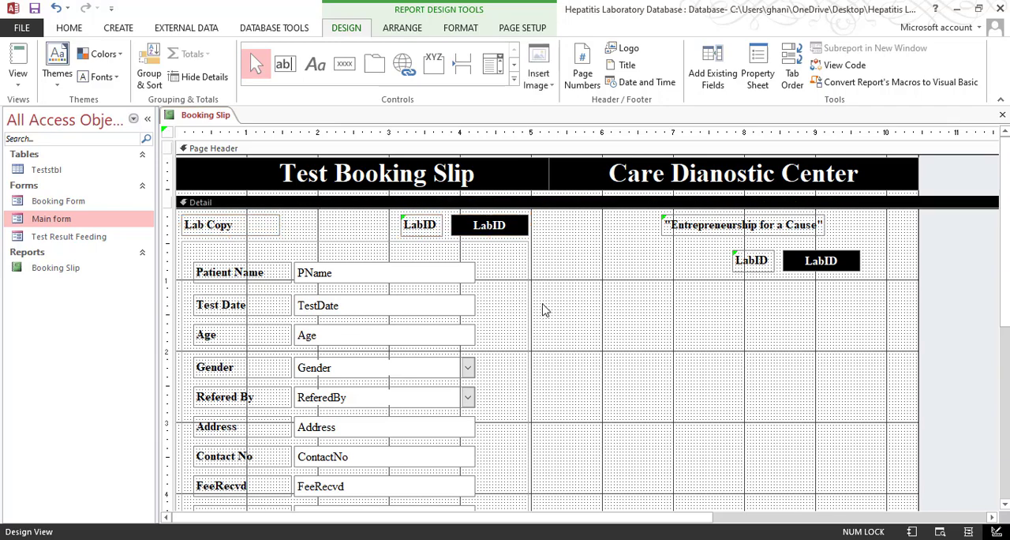
Duplicate the patient details box with all its fields and place the copy under the Care Dianostic Center LabID, at about 5.25 inches across and 1 inch down
scroll(631, 304, "down", 3)
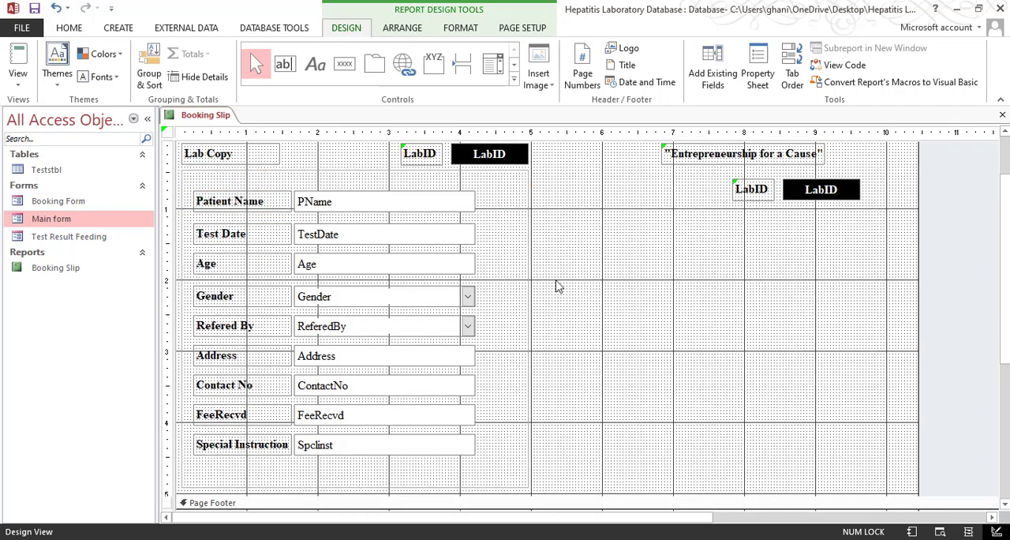
left_click_drag(579, 187, 180, 484)
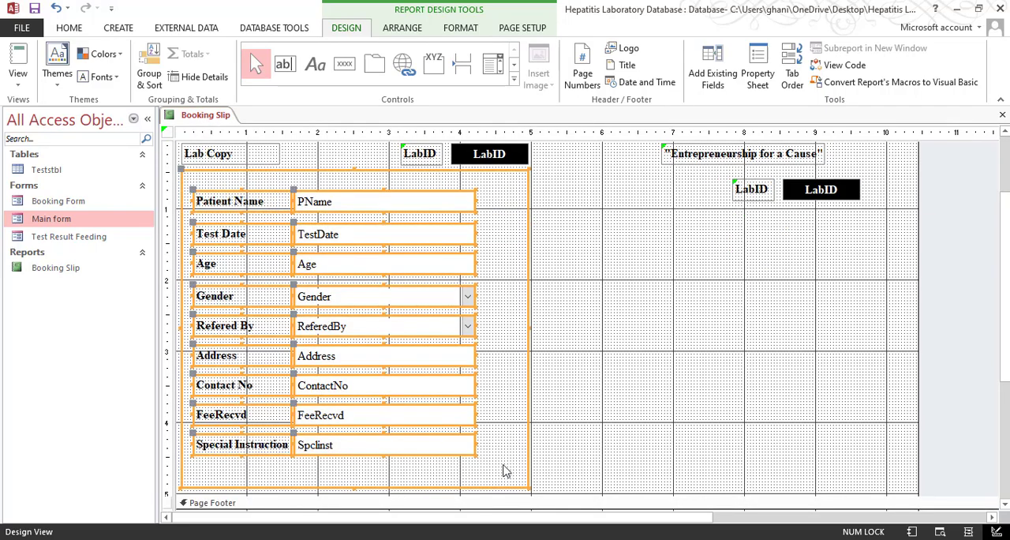
key("ctrl+v")
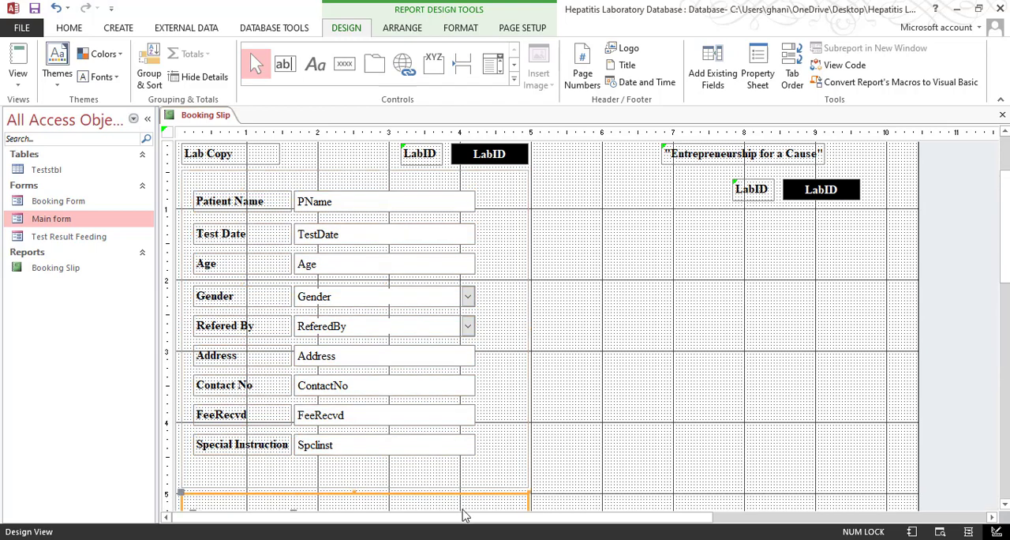
scroll(547, 437, "down", 3)
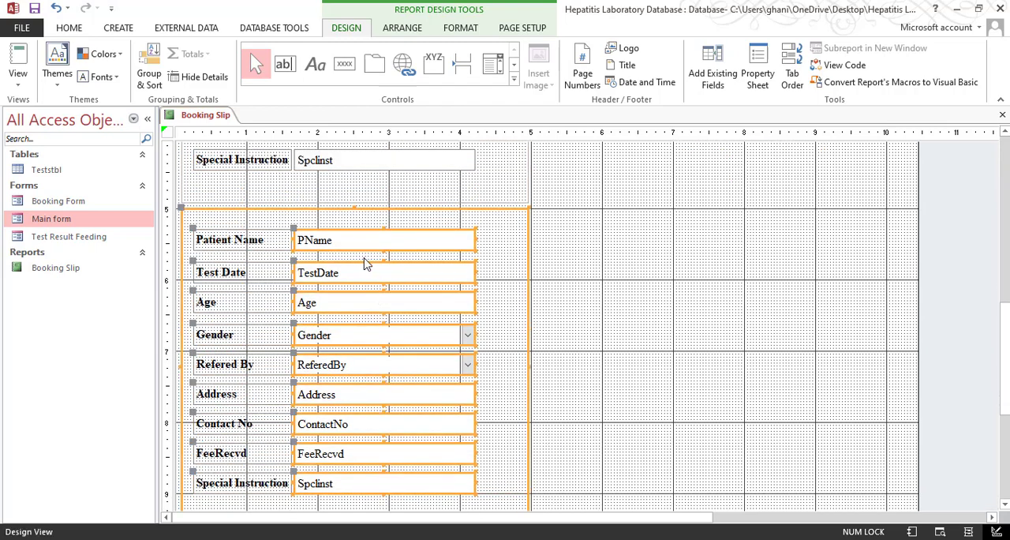
scroll(428, 322, "up", 2)
scroll(417, 409, "up", 1)
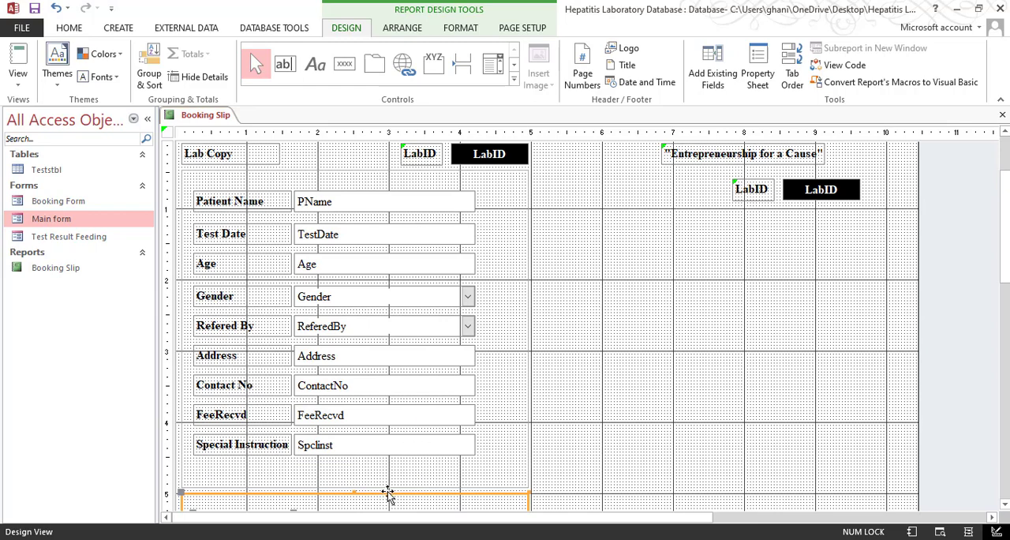
left_click_drag(388, 496, 756, 214)
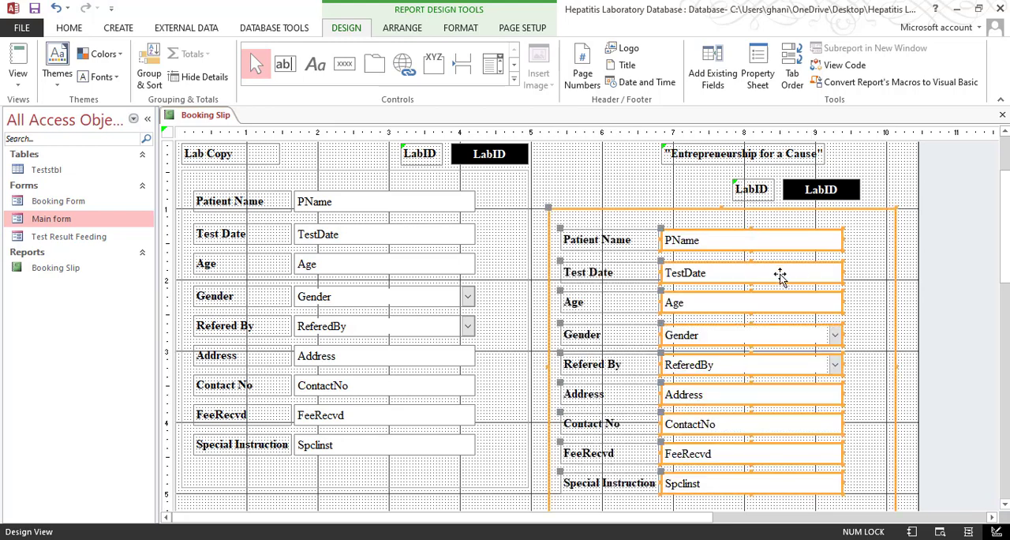
Shorten the Detail section to about 8.1 inches and show the two-part slip in Print Preview
scroll(789, 316, "down", 5)
scroll(638, 480, "down", 5)
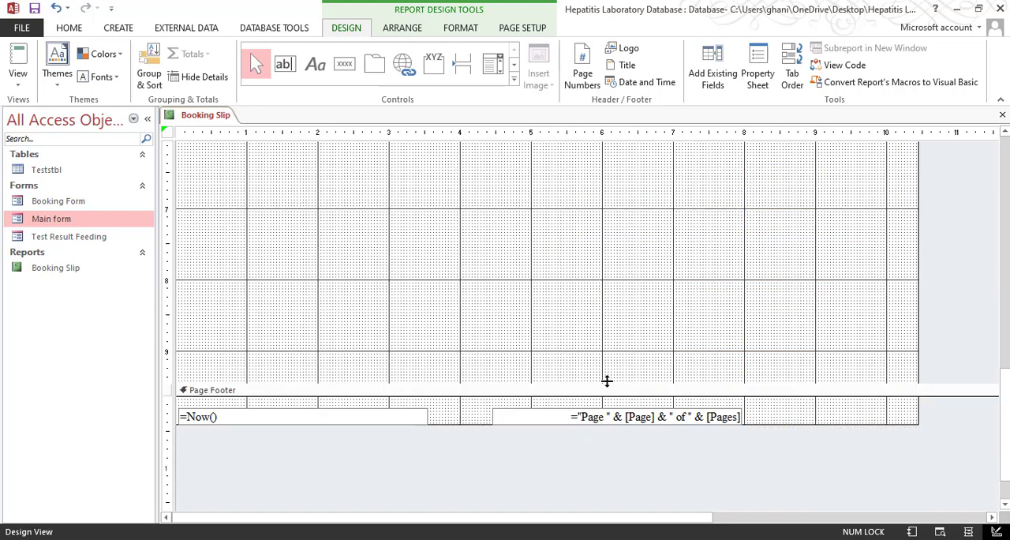
left_click_drag(607, 382, 613, 283)
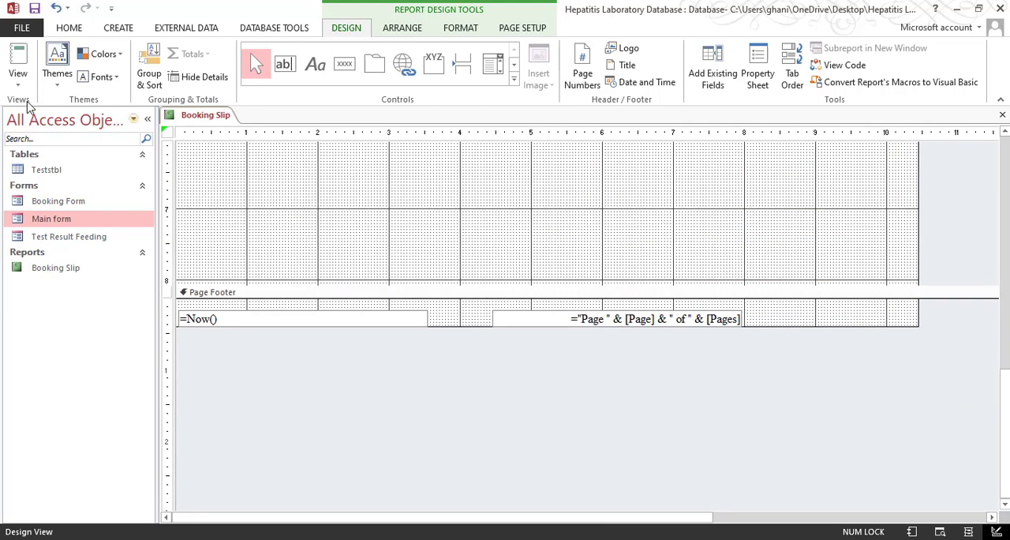
left_click(17, 79)
left_click(48, 138)
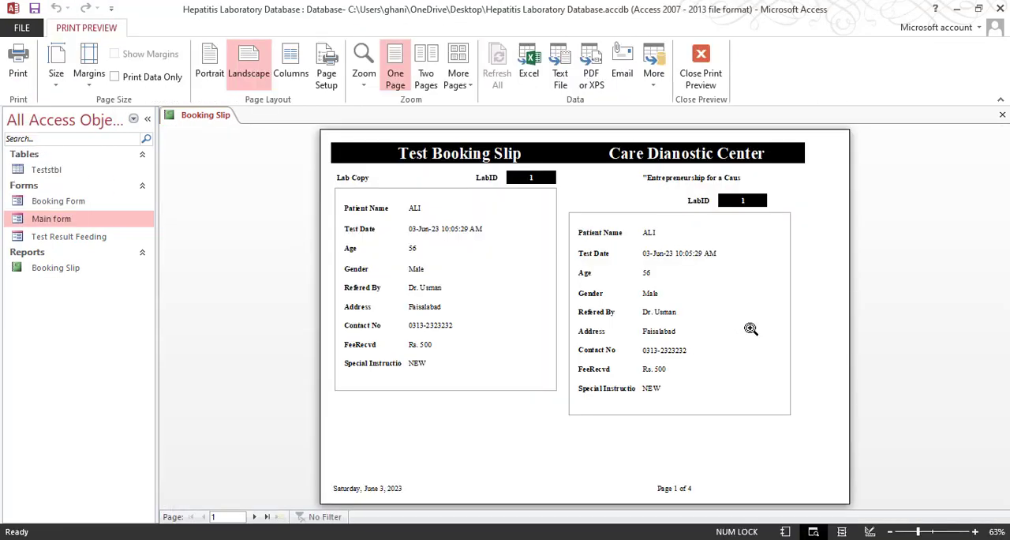
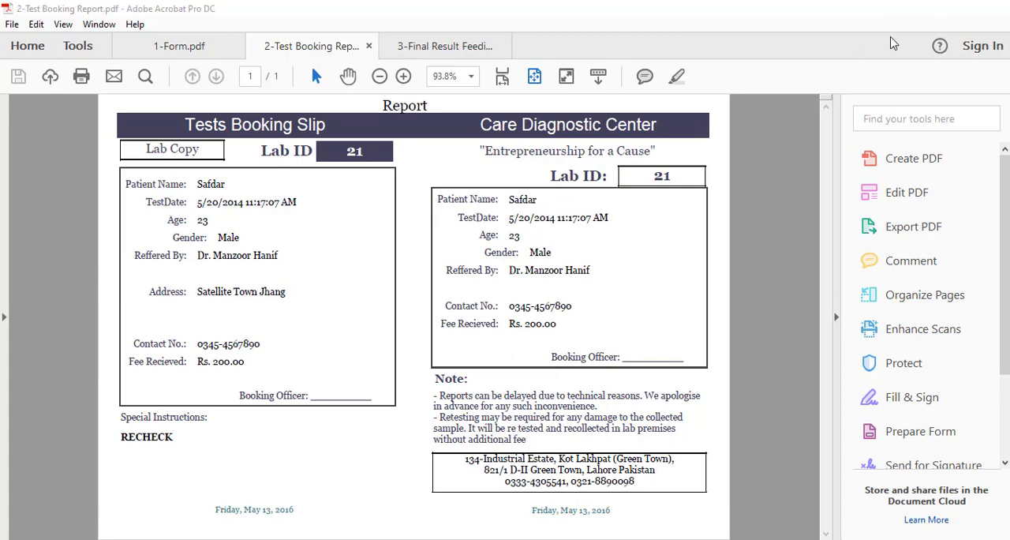
In the Access report design, move the Lab Copy, LabID and slogan row up, and shift the patient details boxes and lower LabID up beneath it
left_click(925, 8)
right_click(825, 186)
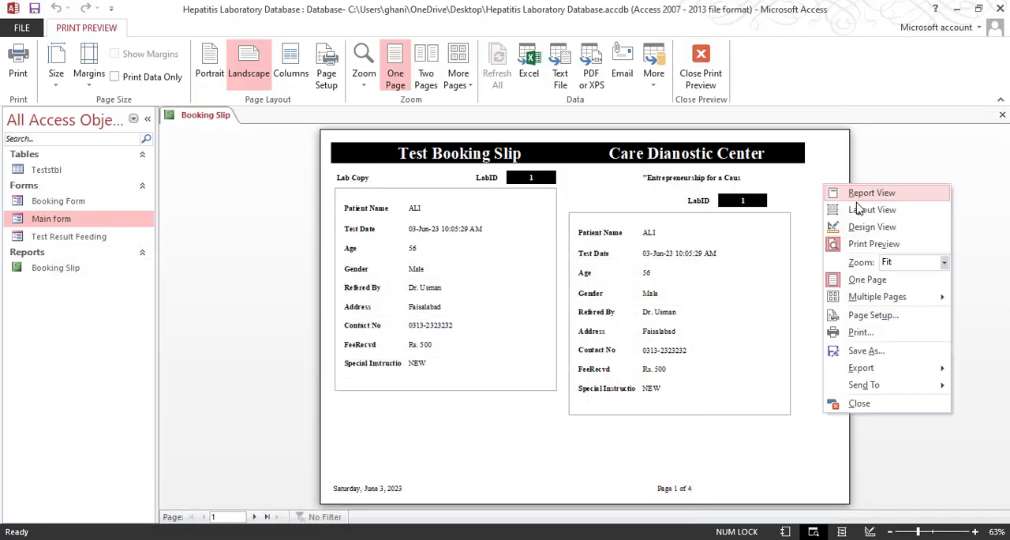
left_click(858, 226)
left_click_drag(851, 230, 224, 211)
key("Up")
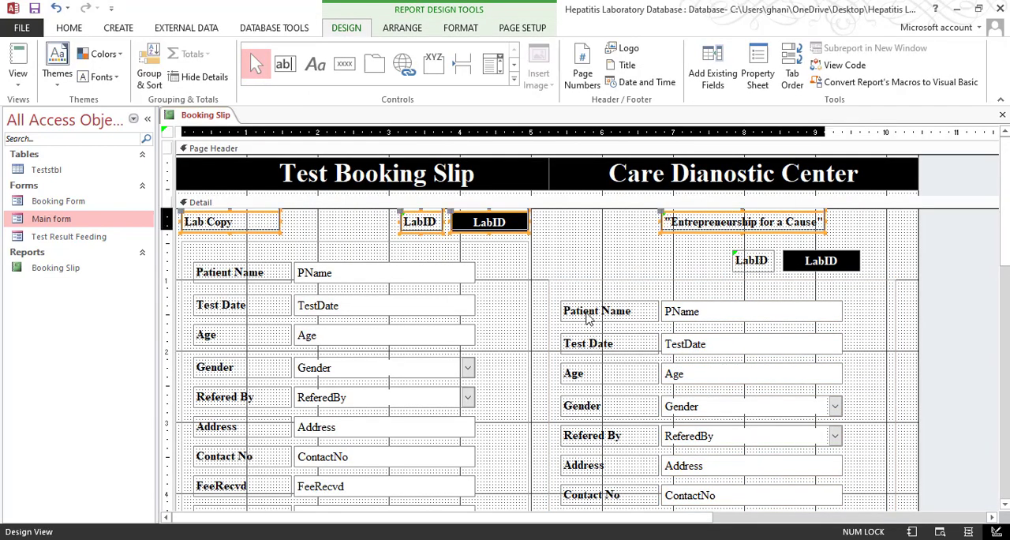
left_click_drag(878, 259, 430, 448)
scroll(747, 309, "up", 2)
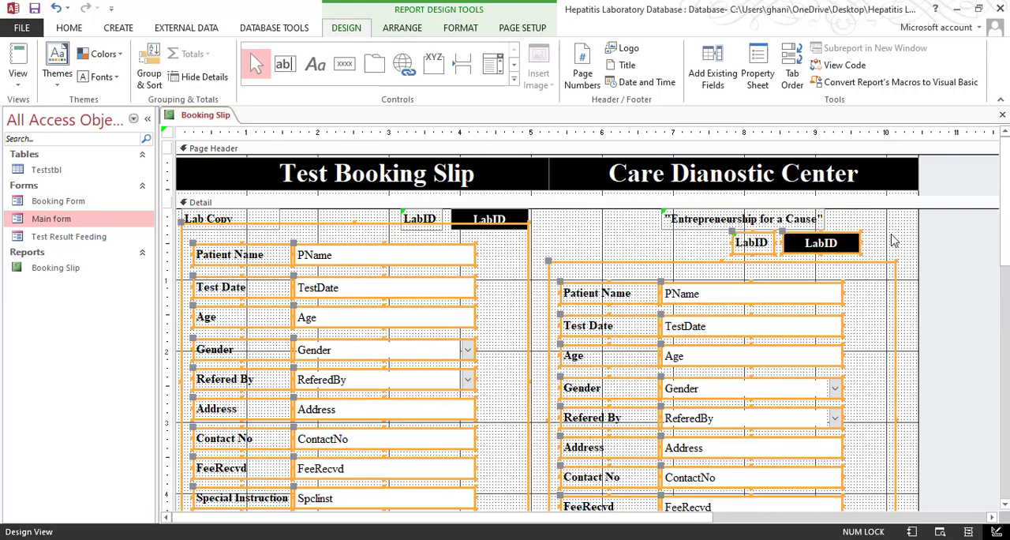
Shift the LabID label and field under the slogan to the right edge of the patient details box and check the alignment in Print Preview
mouse_move(889, 233)
left_mouse_down()
mouse_move(769, 264)
mouse_move(745, 248)
left_mouse_up()
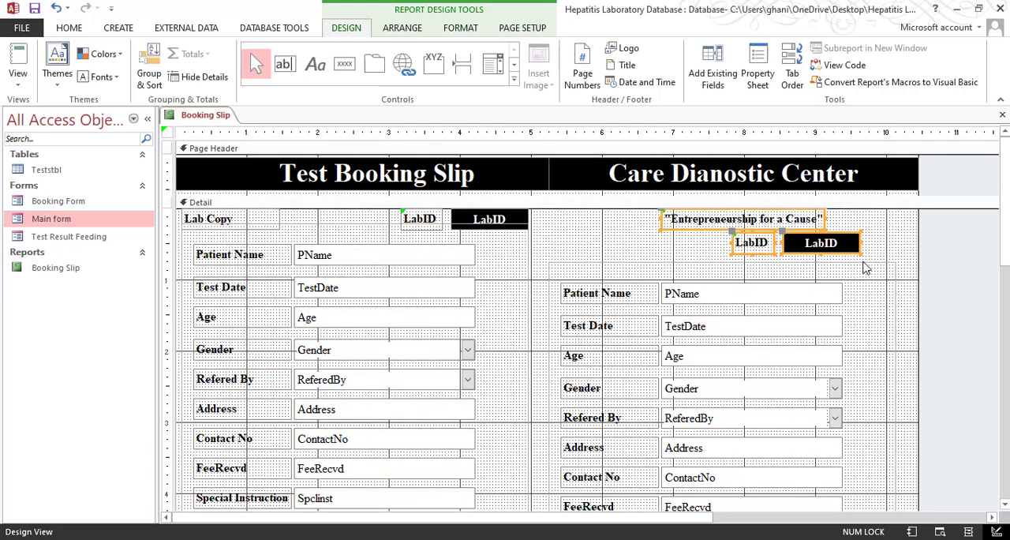
left_click(863, 262)
left_click(857, 242)
left_click(766, 244, "shift")
key("Right")
key("Right")
key("Right")
key("Right")
key("Right")
key("Right")
key("Right")
key("Right")
key("Right")
key("Right")
key("Right")
key("Right")
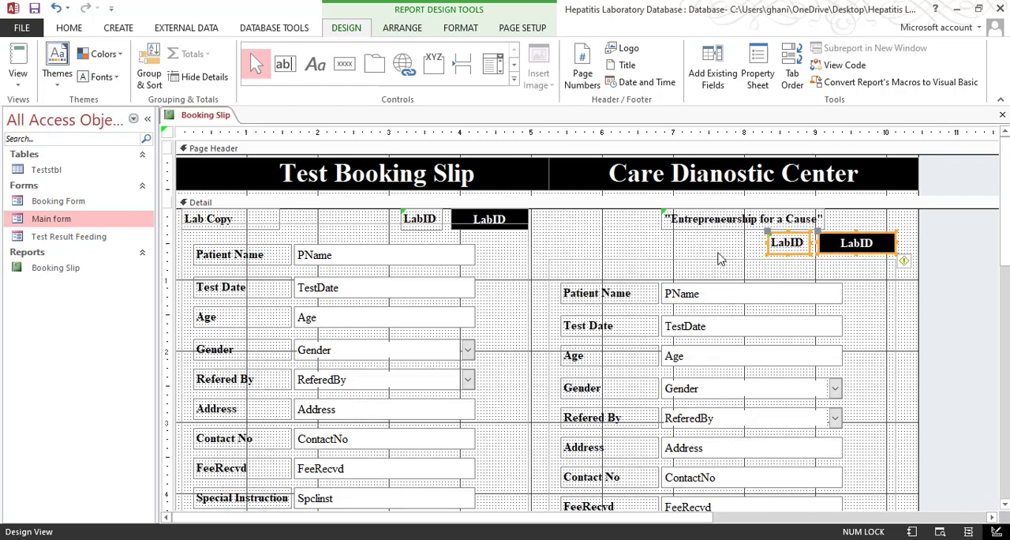
left_click(718, 256)
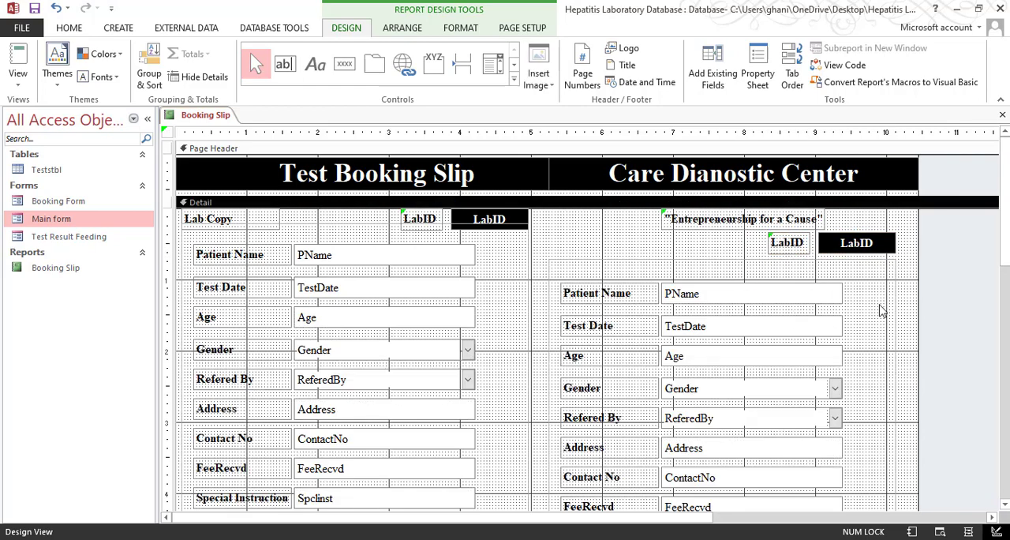
left_click(19, 79)
left_click(49, 138)
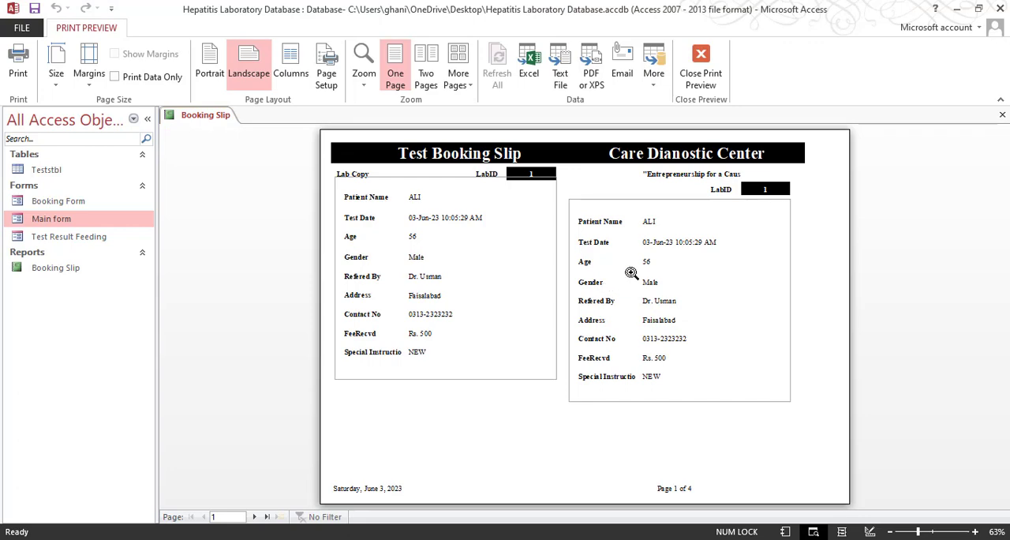
left_click(701, 71)
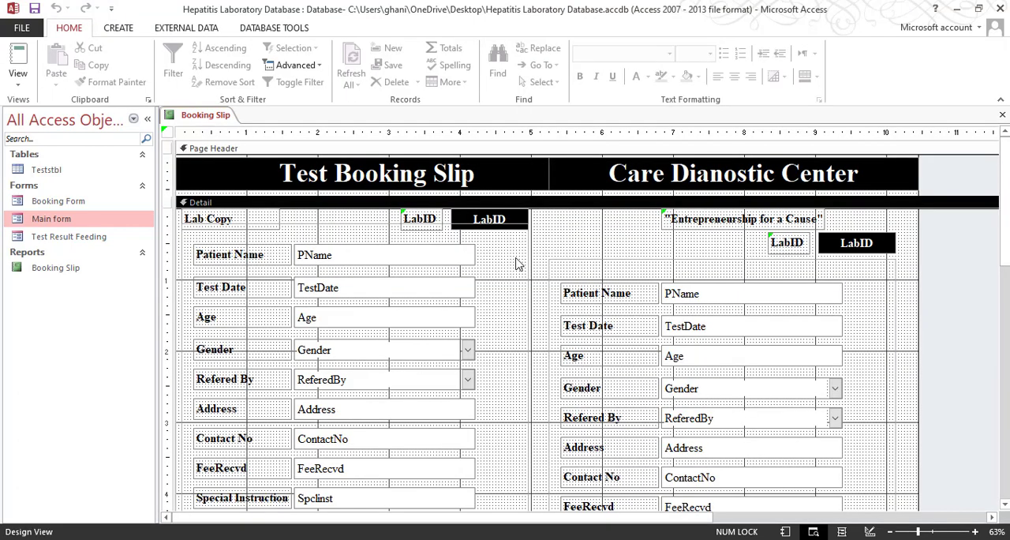
Move the Lab Copy patient details box and its fields down to about 0.4 inches below the Detail top and check it in Print Preview
left_click_drag(537, 247, 213, 481)
key("Down")
key("Down")
key("Down")
key("Down")
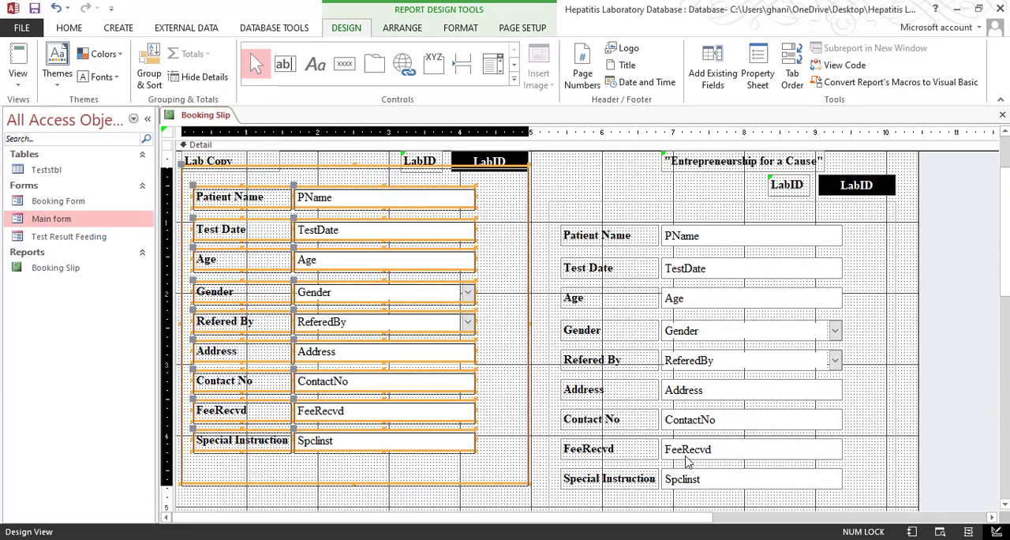
key("Down")
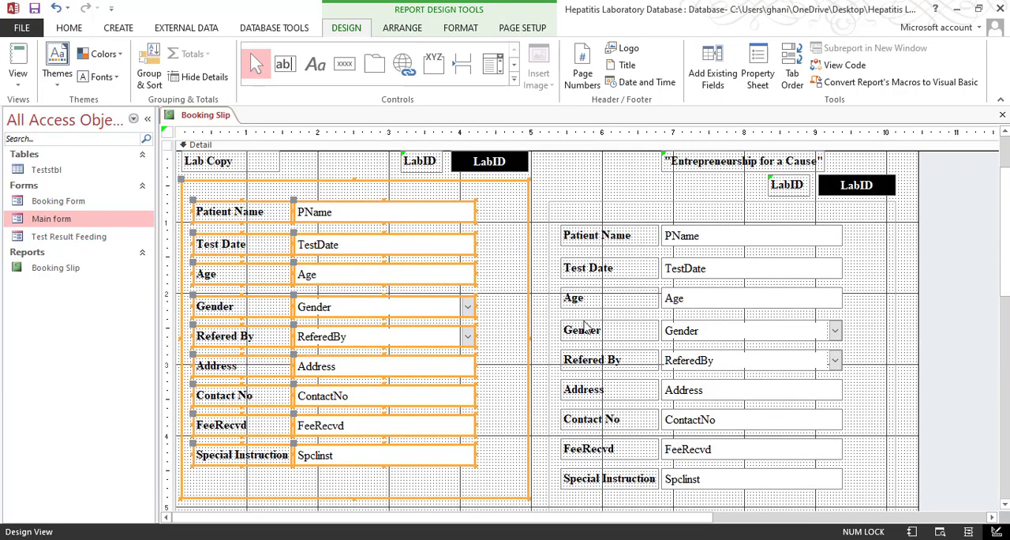
left_click(18, 79)
left_click(40, 146)
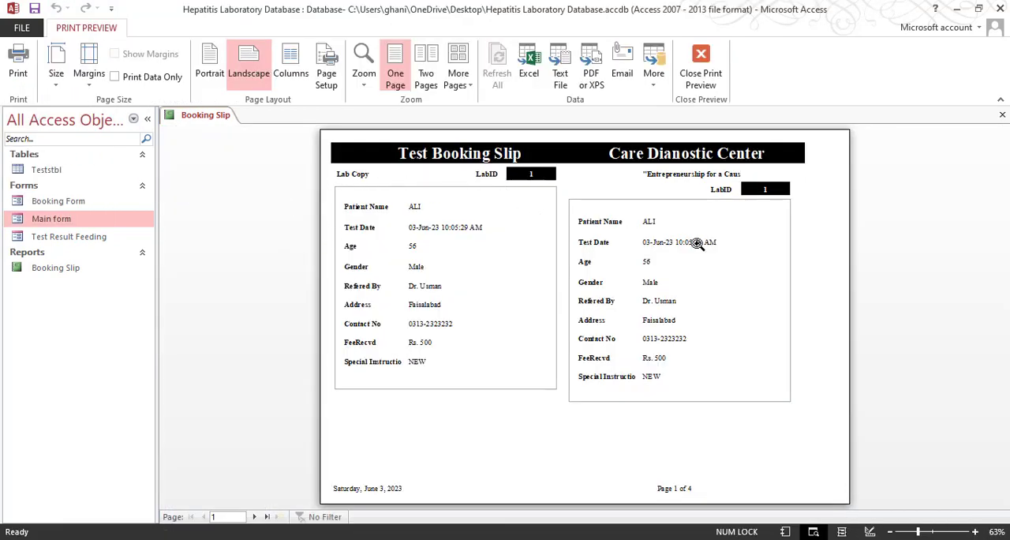
left_click(700, 75)
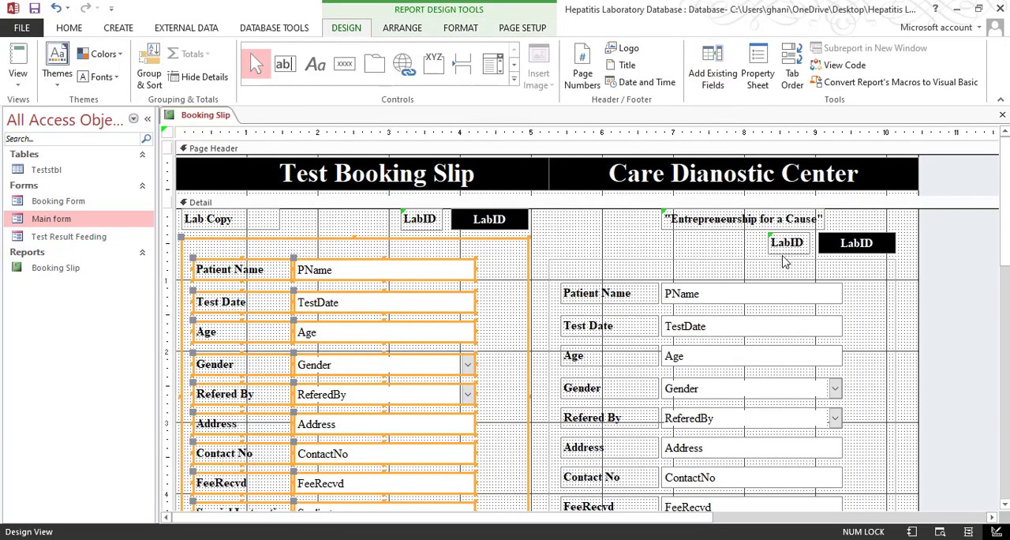
left_click(839, 267)
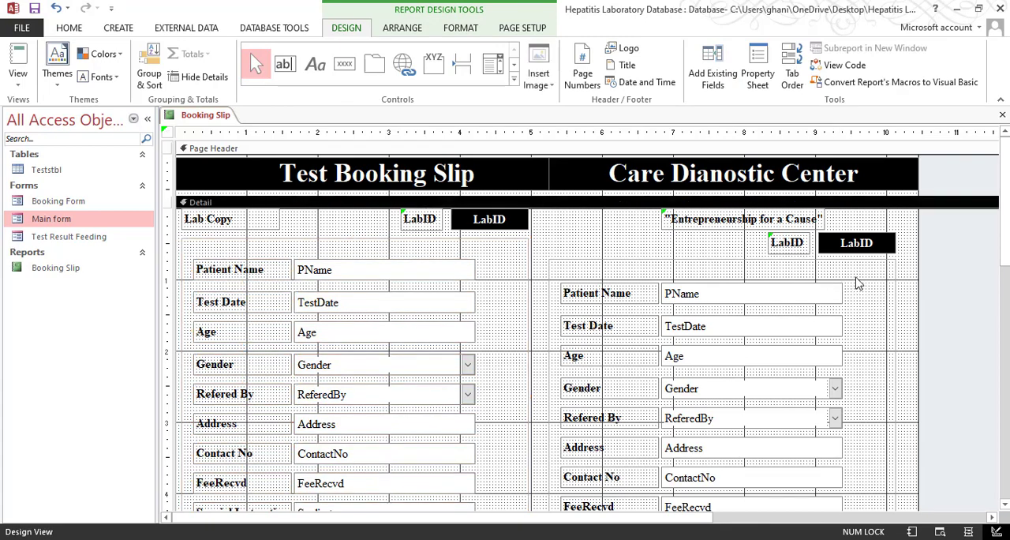
Copy the note about delayed reports and retesting from the Address text file in the Test Report folder
scroll(825, 312, "down", 5)
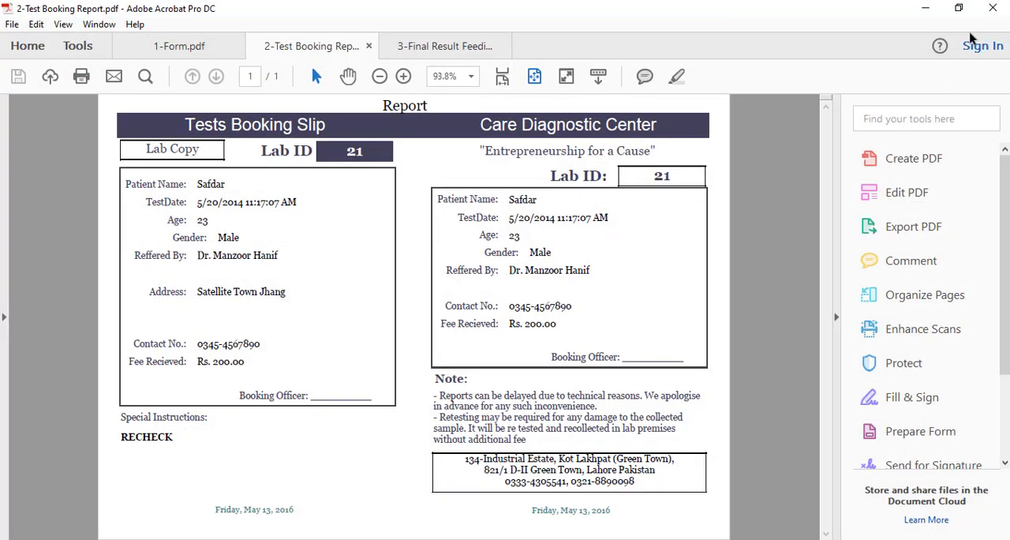
left_click(926, 8)
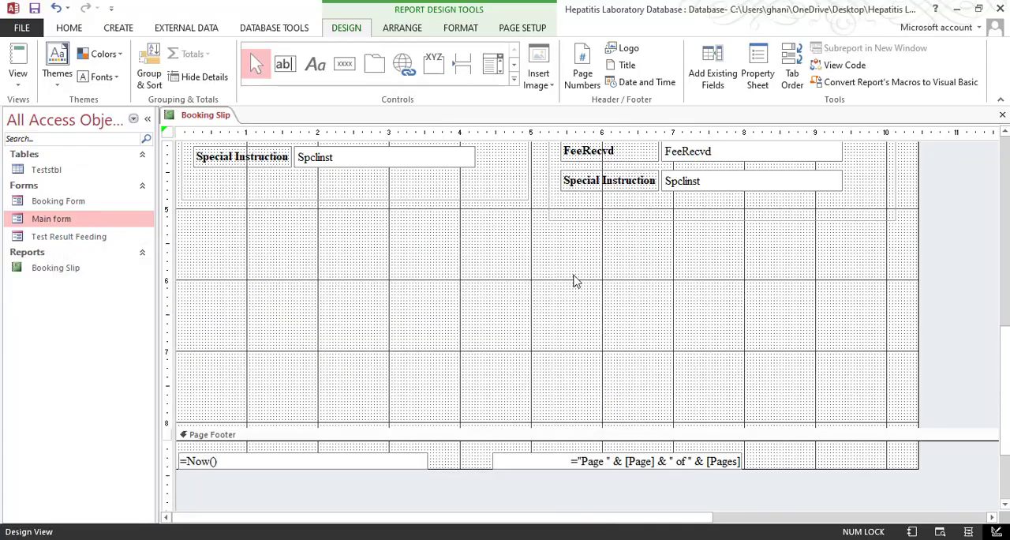
left_click(957, 8)
double_click(42, 255)
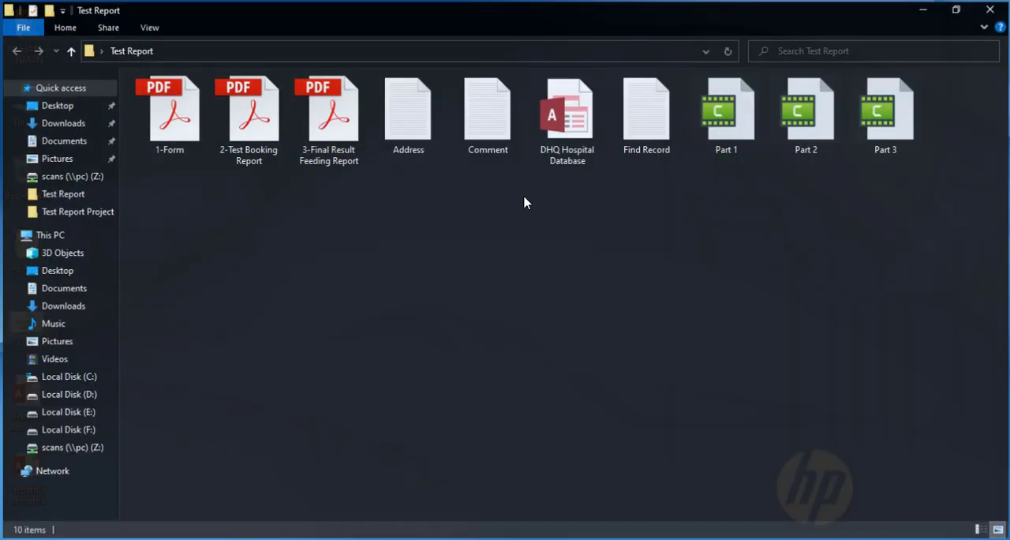
double_click(429, 142)
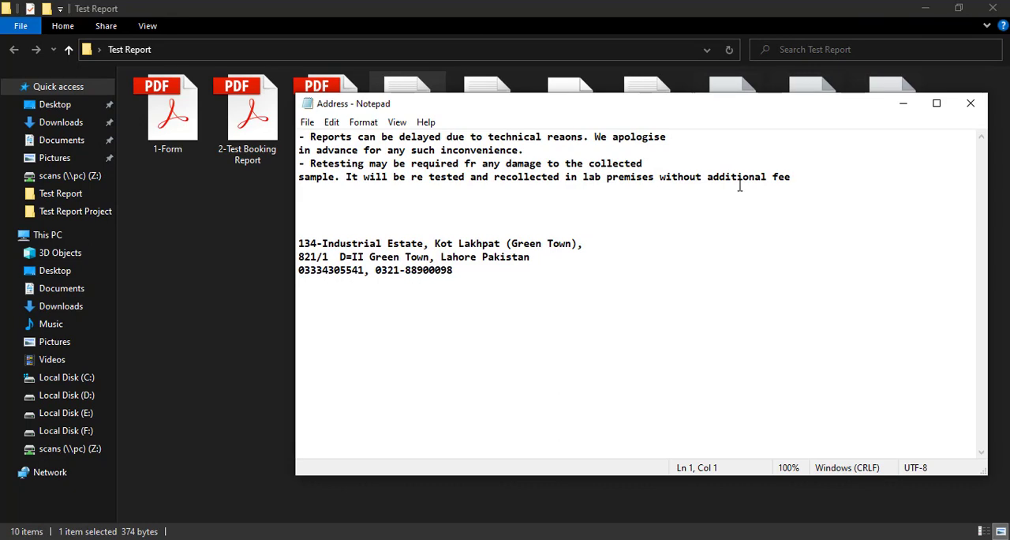
left_click_drag(791, 176, 300, 136)
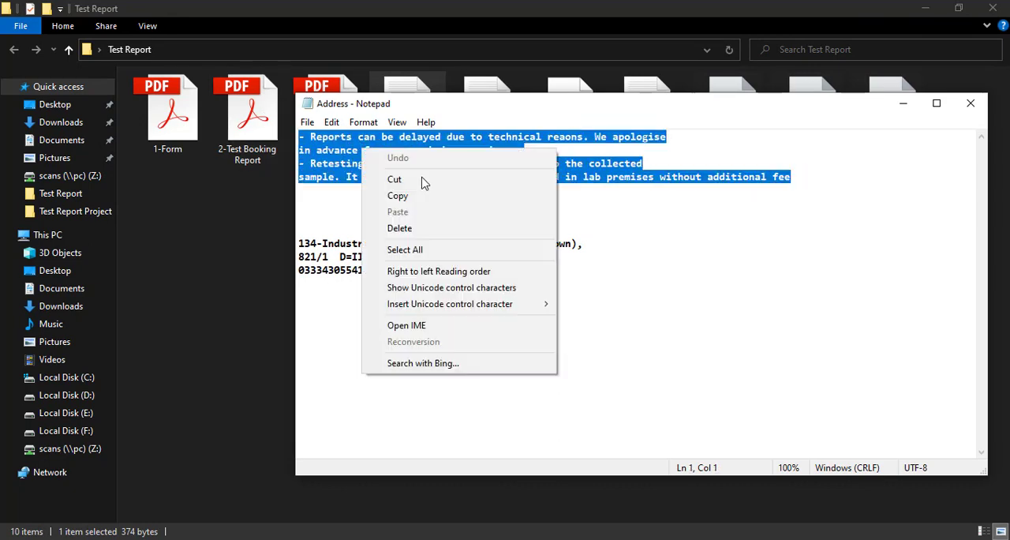
right_click(361, 147)
left_click(397, 195)
left_click(901, 105)
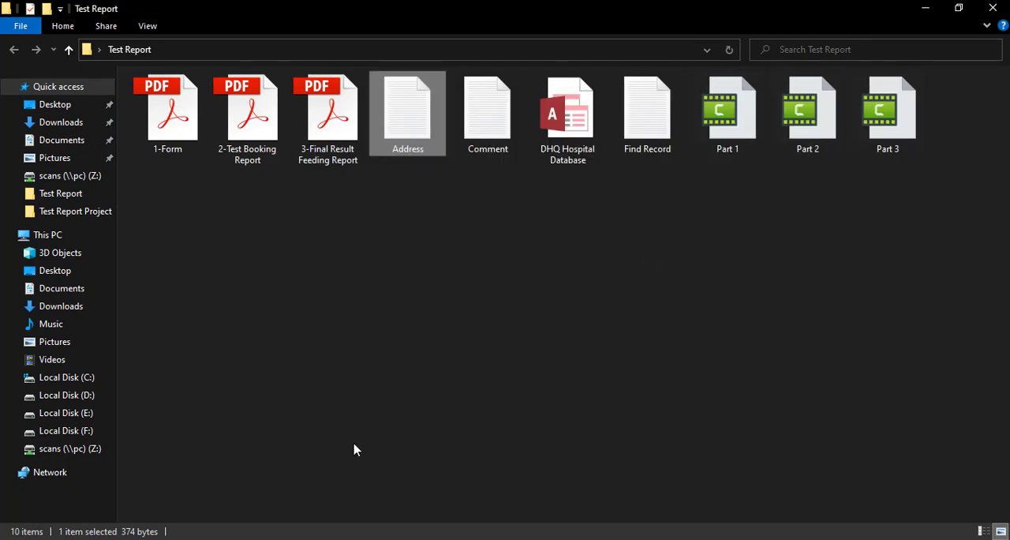
Switch back to Access and add a label with the copied note text below the Care Dianostic Center patient details box
left_click(261, 539)
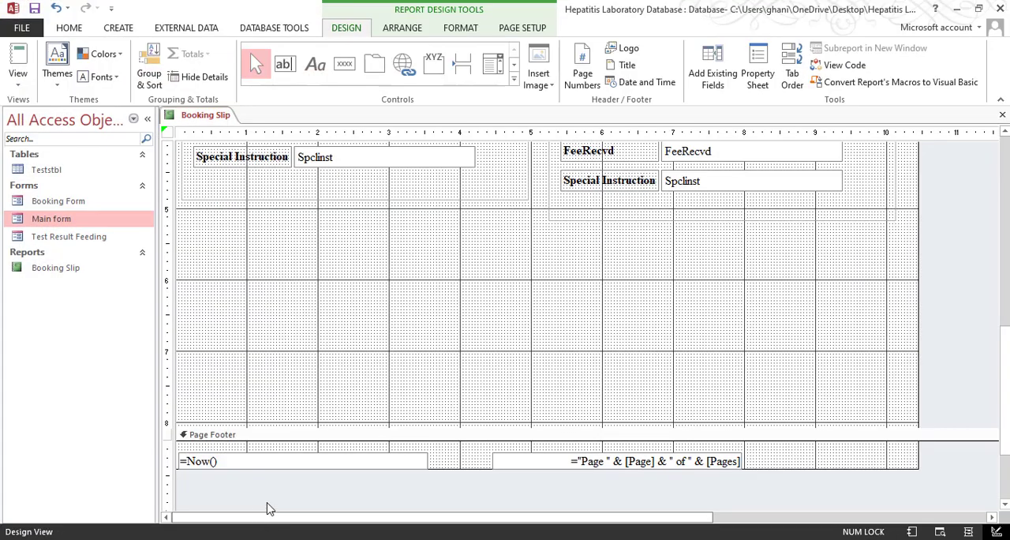
left_click(314, 64)
left_click(555, 239)
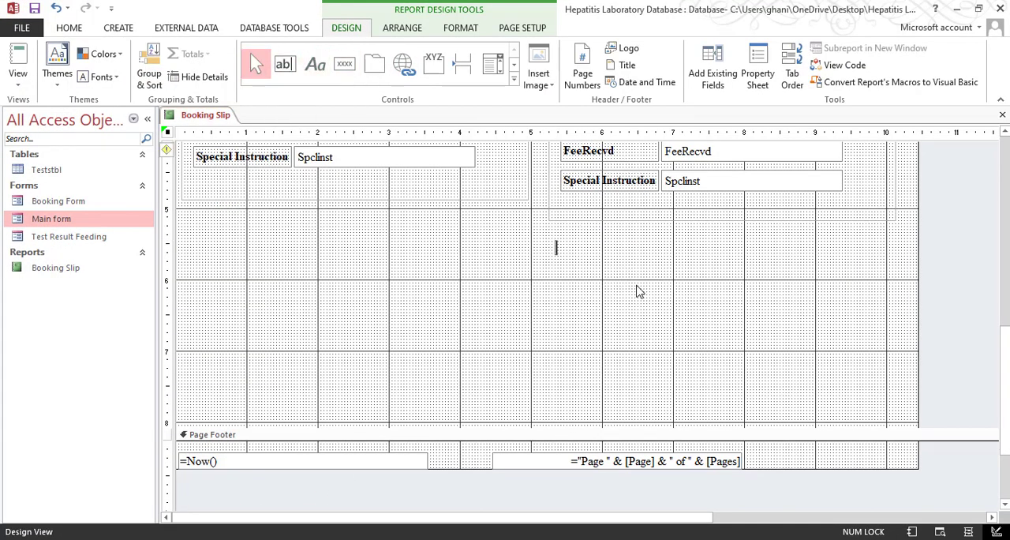
key("ctrl+v")
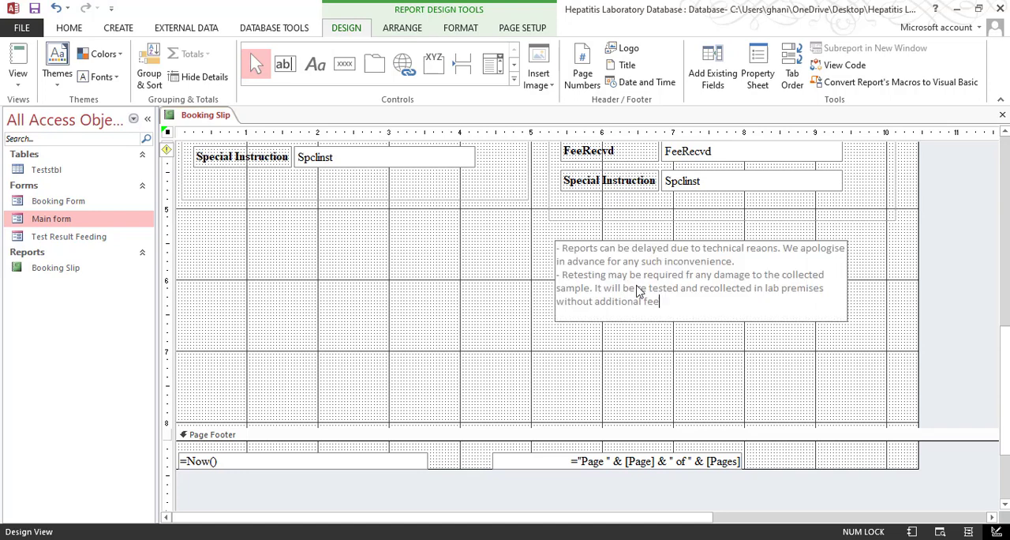
left_click(555, 242)
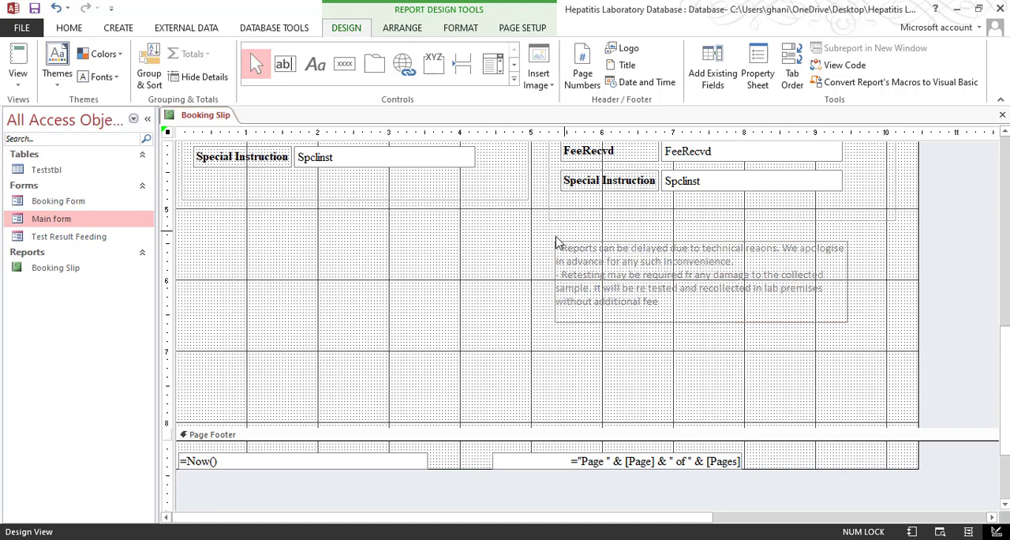
Add a label reading "Notes" directly above the note text
left_click(315, 67)
left_click(556, 231)
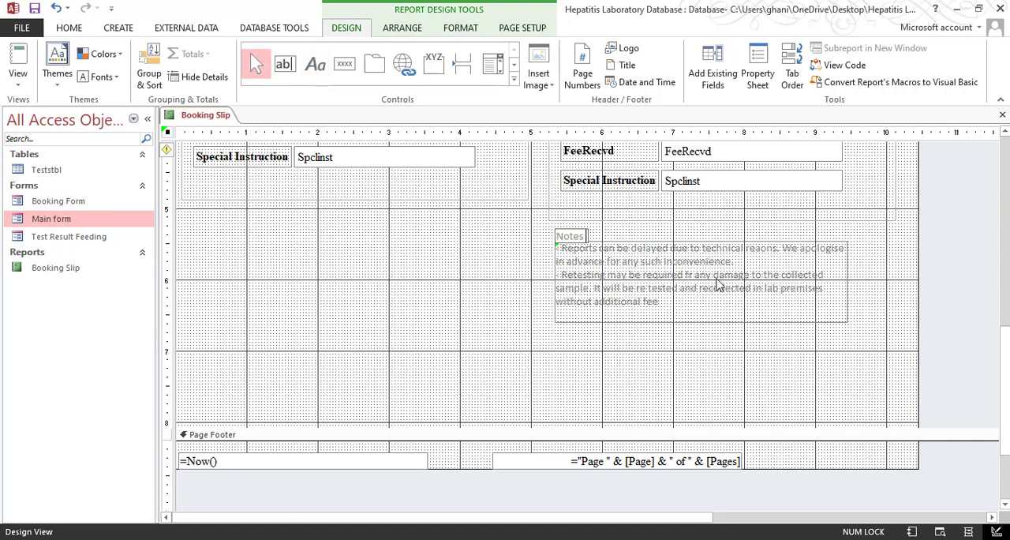
key("Return")
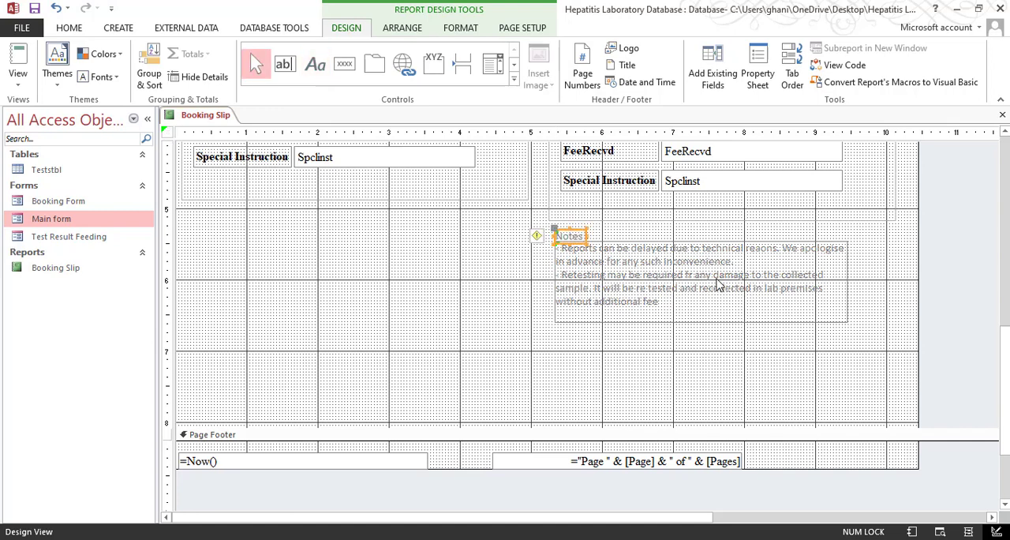
Format the Notes heading and the note text in Times New Roman, size 12, with black font colour
left_click_drag(534, 228, 571, 246)
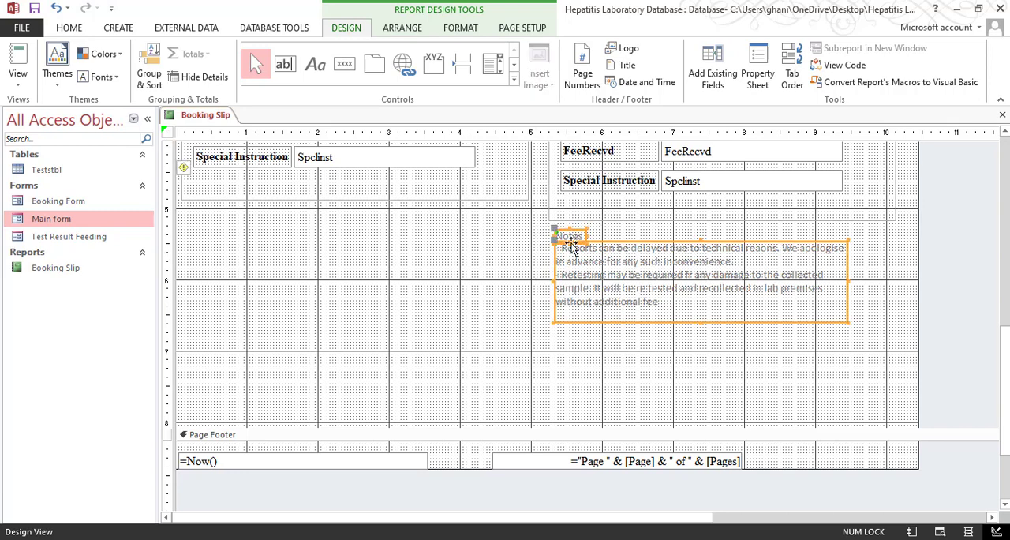
left_click(70, 28)
left_click(650, 53)
type("Times New Roman")
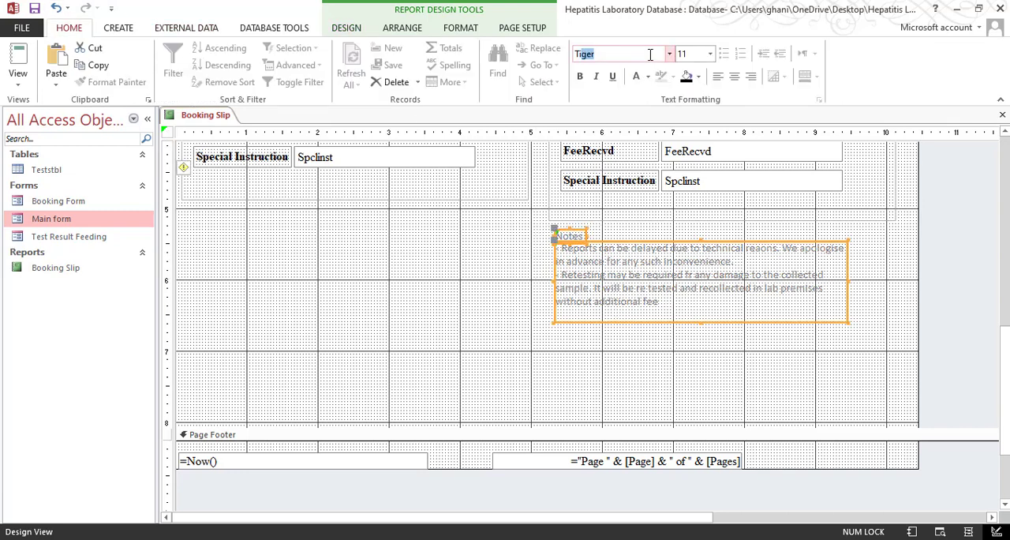
key("Return")
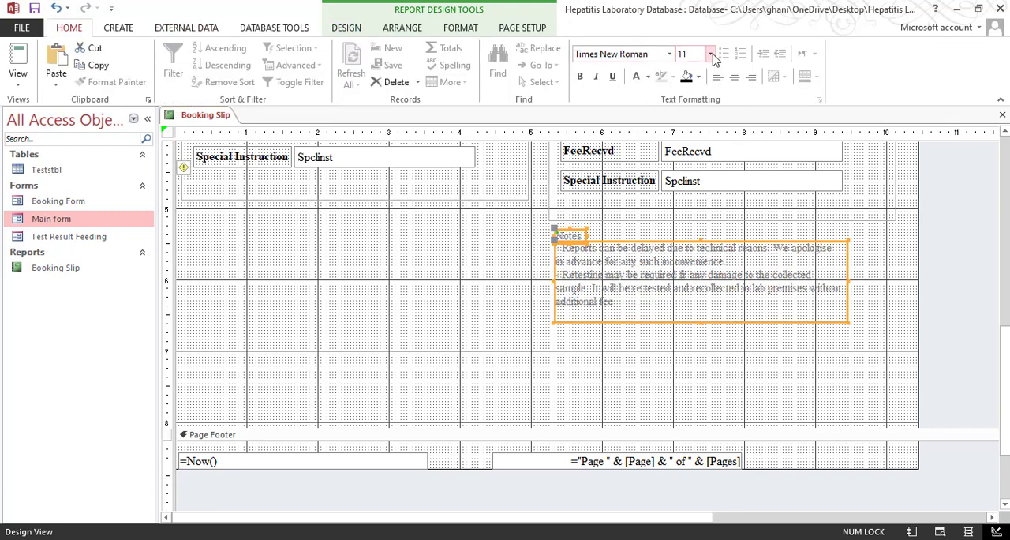
left_click(710, 54)
left_click(694, 129)
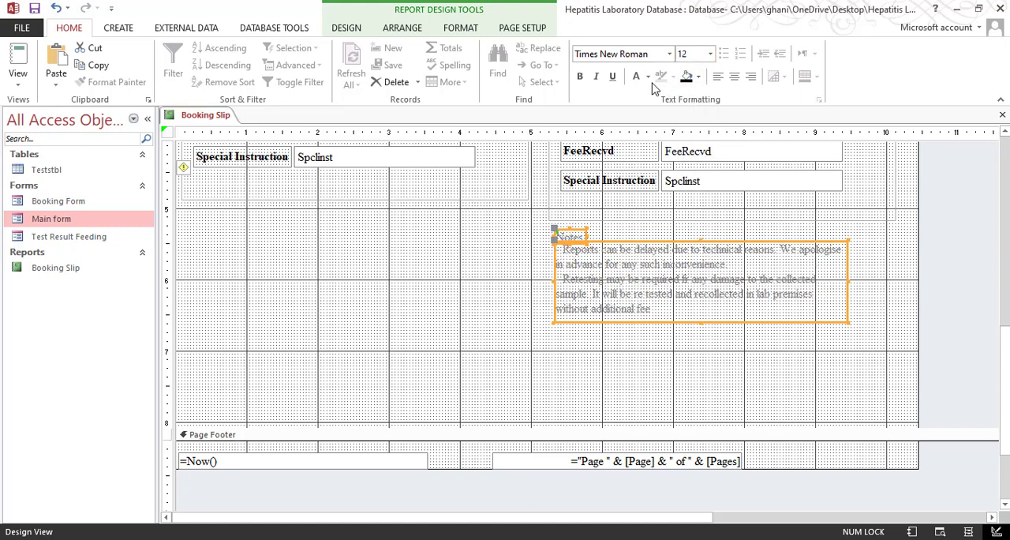
left_click(641, 332)
Widen the note text label to about 4.8 inches, in line with the patient details box, and show the slip in Print Preview
left_click(841, 282)
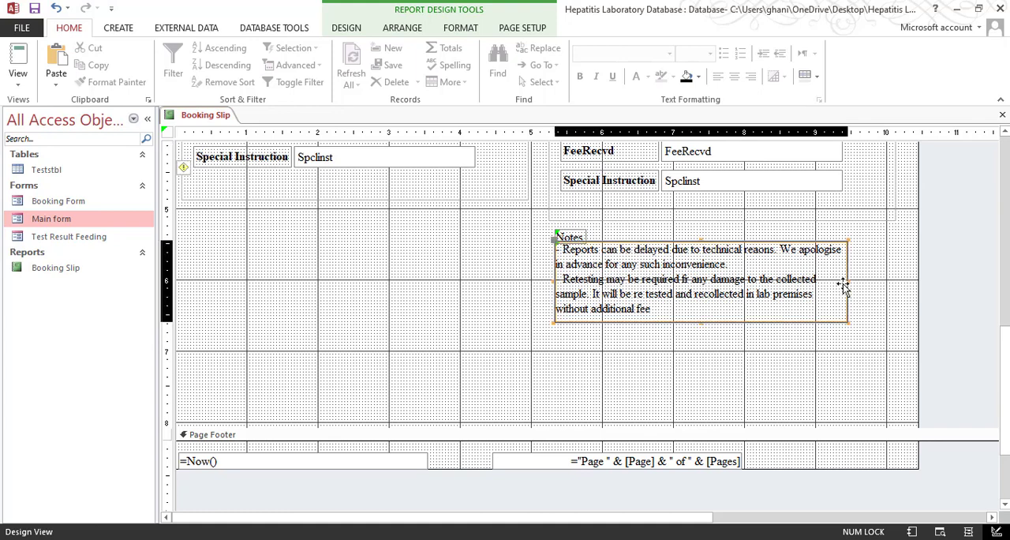
left_click_drag(848, 284, 889, 278)
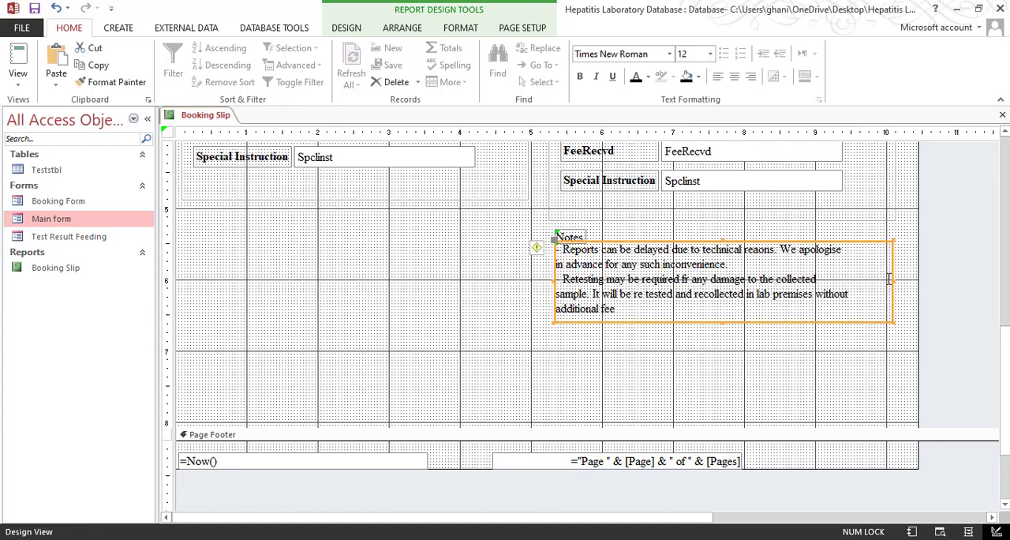
left_click(17, 79)
left_click(55, 197)
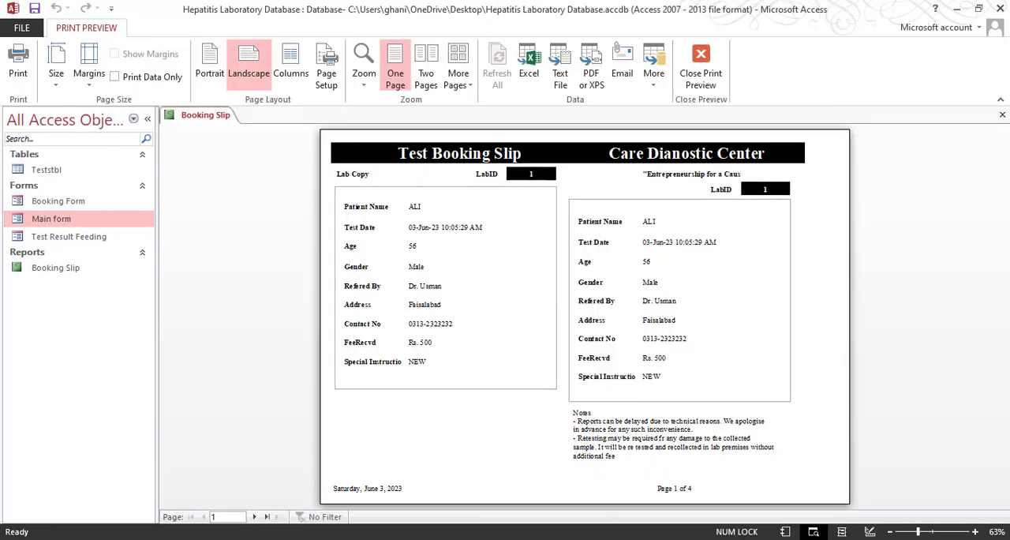
Compare the previewed slip with the sample Test Booking Report PDF and return to the report design
key("alt+Tab")
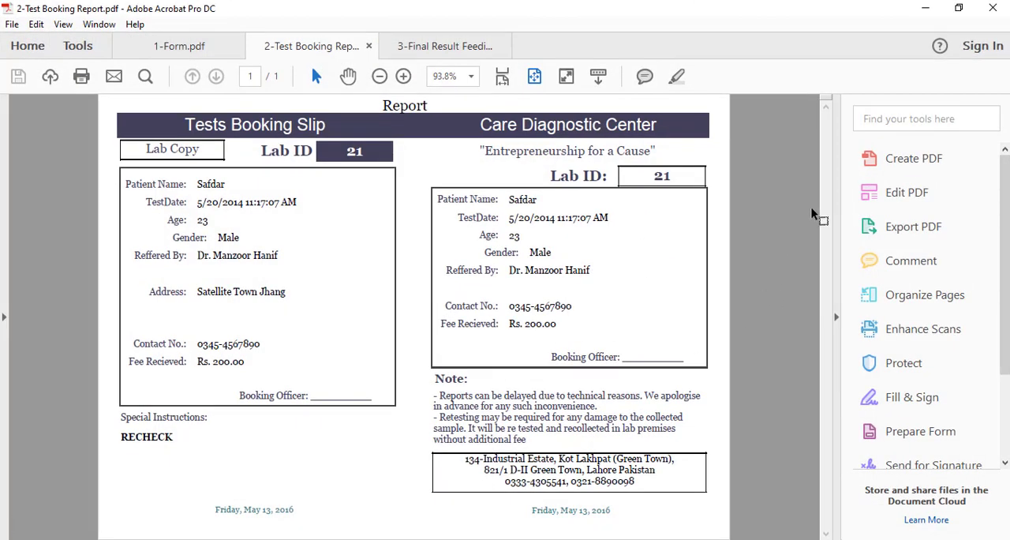
left_click(927, 9)
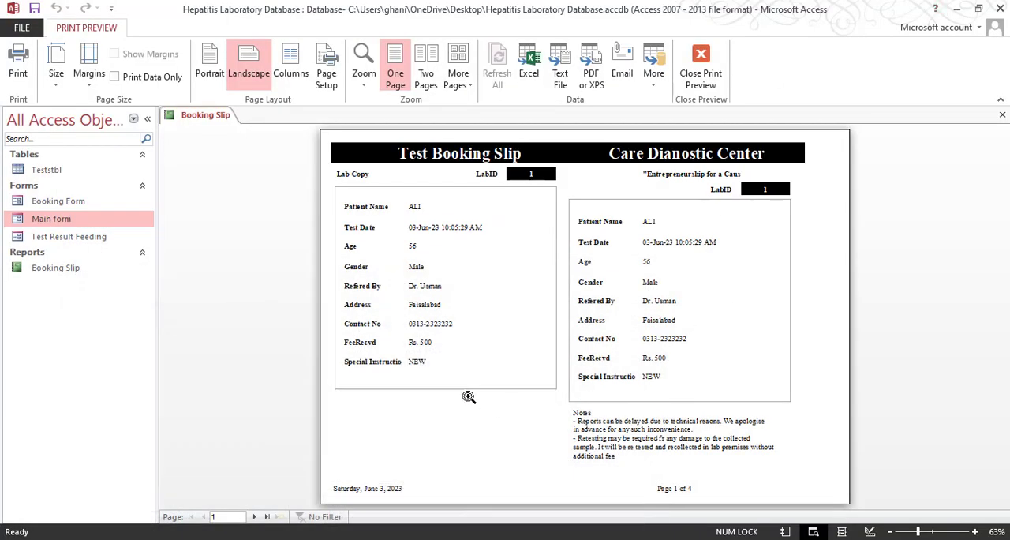
left_click(691, 89)
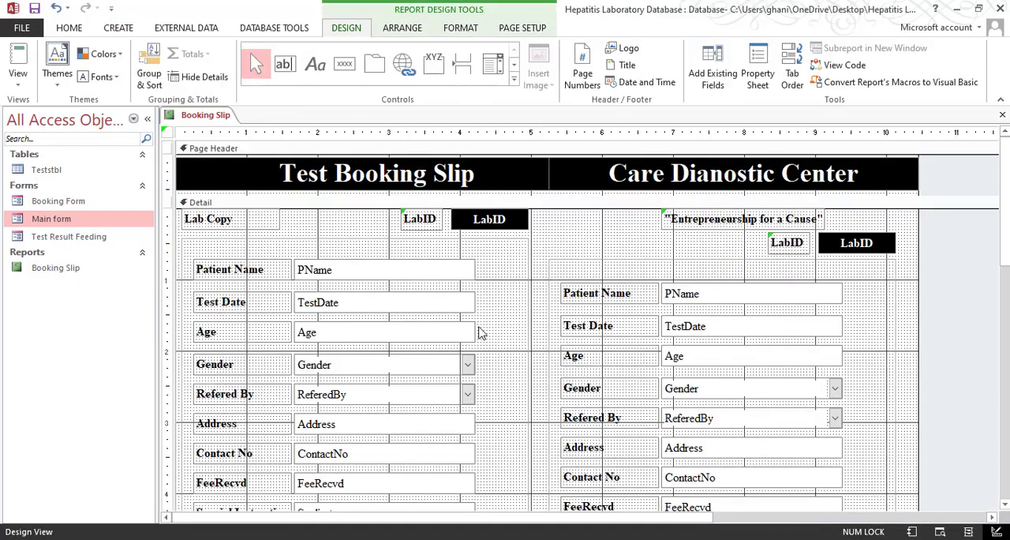
Move all patient detail labels and fields of the Lab Copy slightly up, closer to the top of their box
scroll(478, 331, "down", 3)
scroll(464, 325, "up", 3)
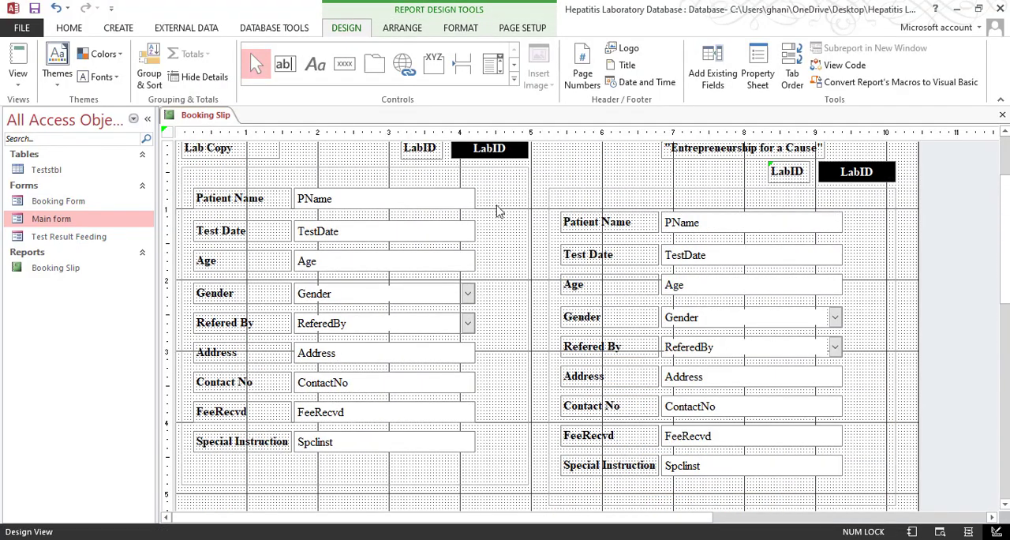
left_click_drag(497, 194, 220, 468)
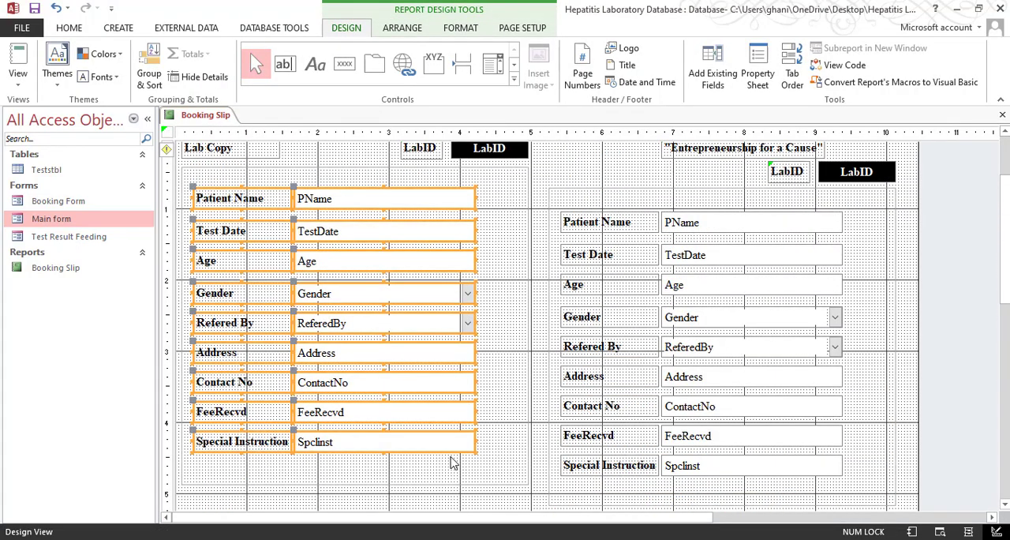
key("Up")
key("Up")
left_click(401, 472)
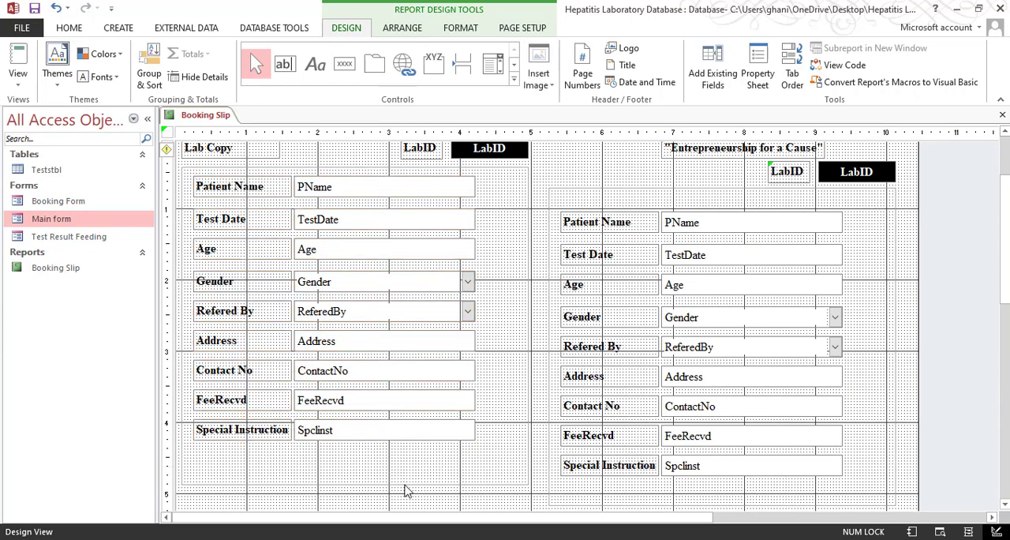
Shorten the Lab Copy details box so its bottom edge sits at about the 4-inch mark, just below FeeRecvd
left_click(367, 484)
key("Up")
key("Up")
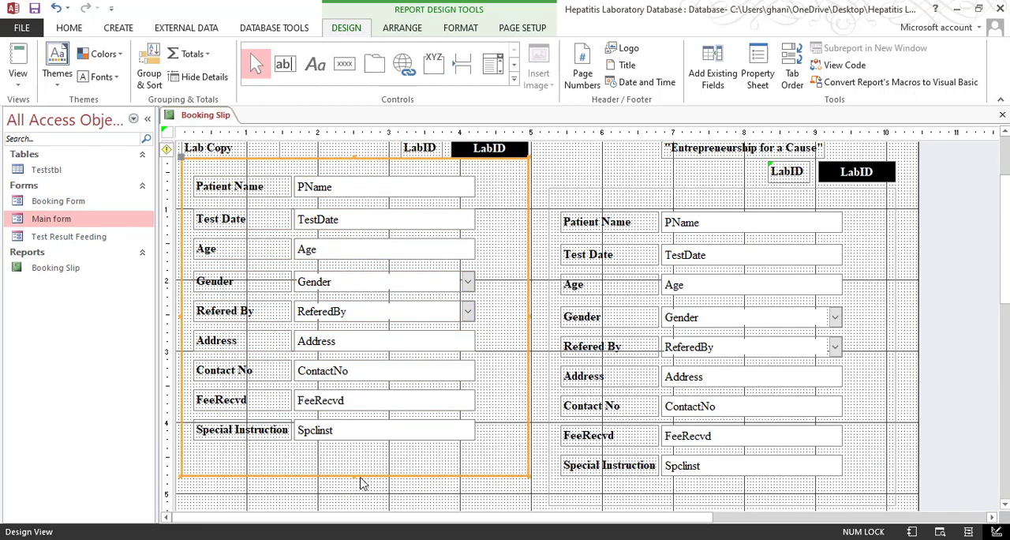
key("Down")
key("Down")
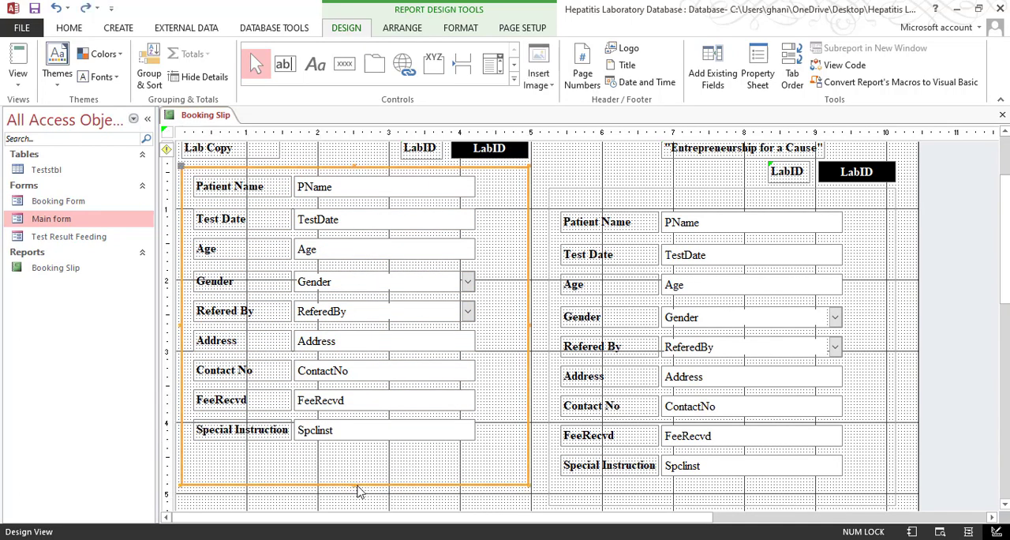
left_click_drag(353, 484, 367, 429)
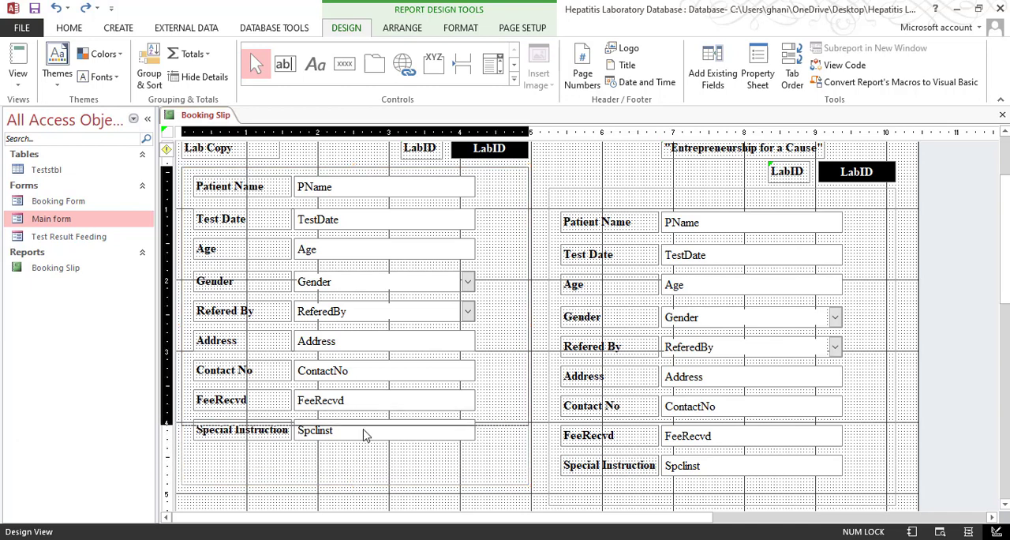
Move the Lab Copy's Special Instruction label and its field down, below the shortened details box
left_click(424, 478)
left_click_drag(434, 472, 277, 434)
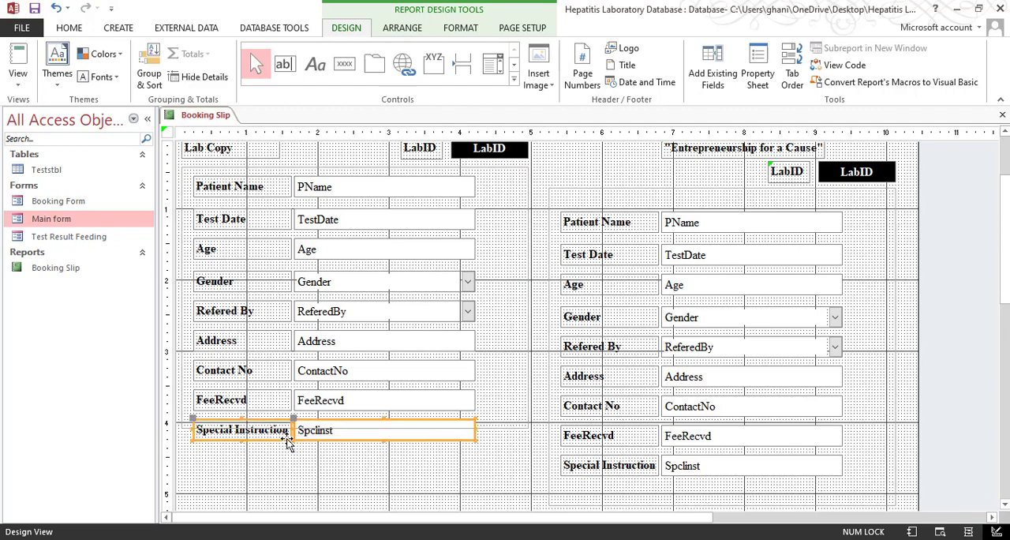
key("Down")
key("Down")
key("Down")
left_click(398, 480)
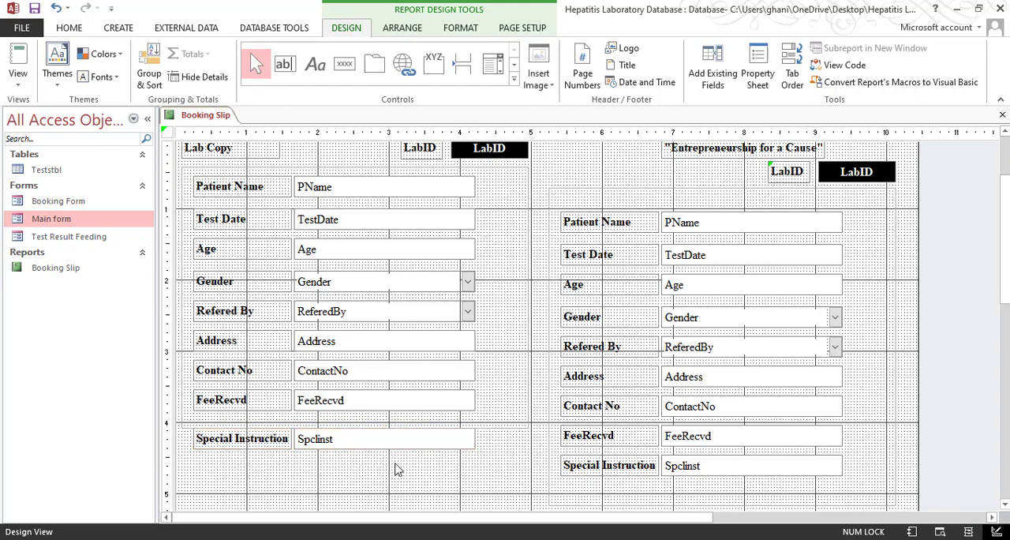
Place the Lab Copy's Spclinst field directly beneath the Special Instruction label, with their starting edges aligned
left_click(352, 443)
left_click_drag(295, 427, 194, 456)
left_click(406, 453)
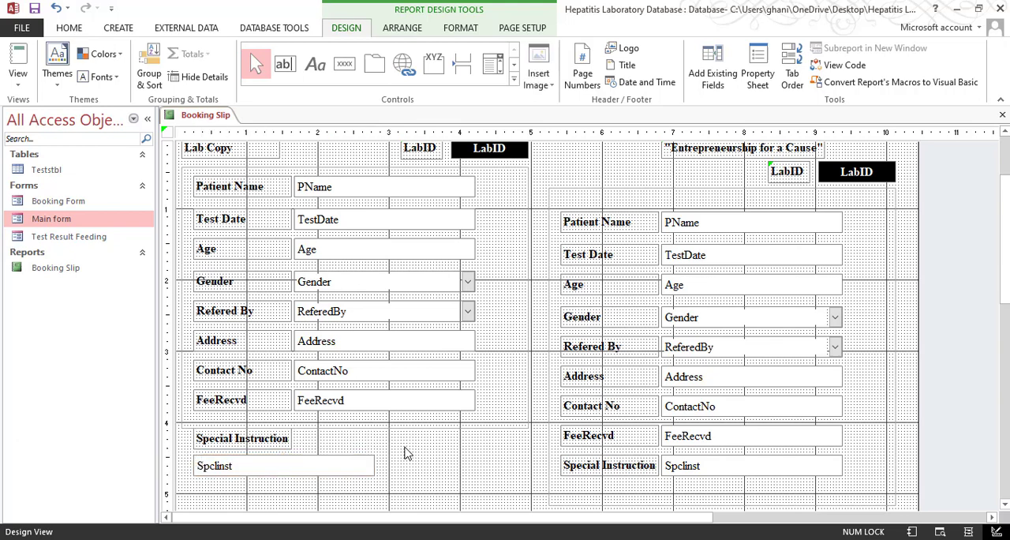
Check the rearranged Lab Copy in Print Preview and return to the report design
left_click(17, 79)
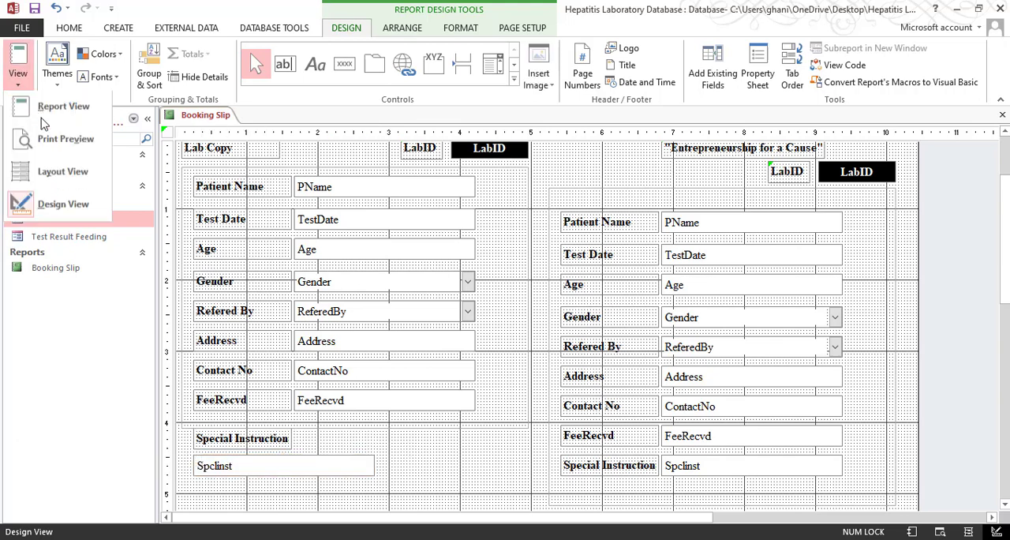
left_click(63, 138)
left_click(366, 370)
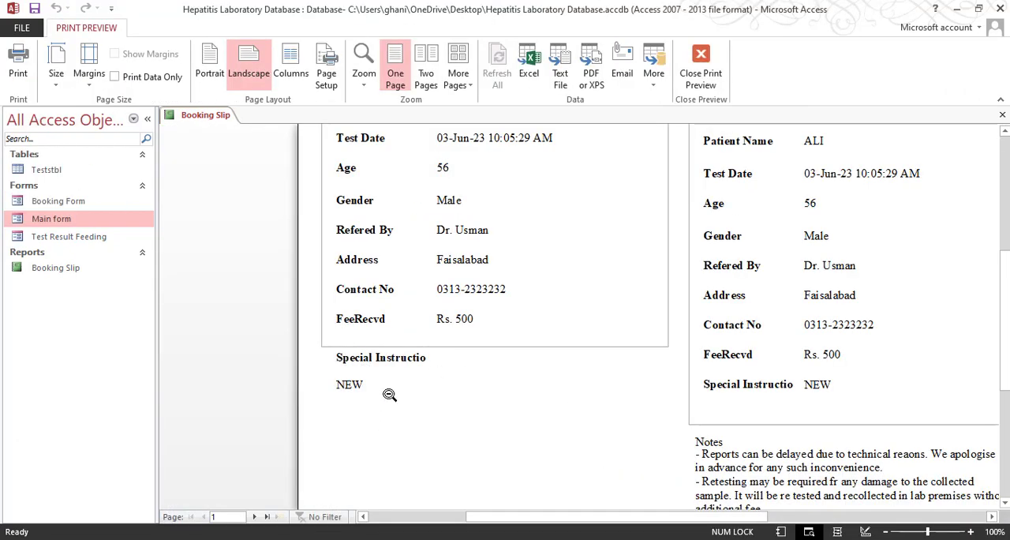
left_click(513, 297)
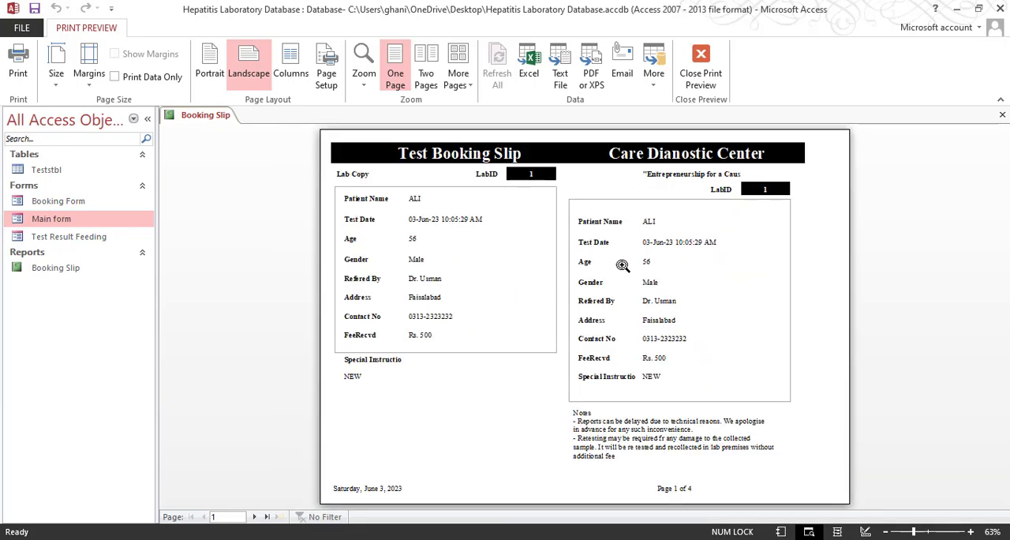
left_click(701, 67)
Nudge the Lab Copy's Special Instruction label and Spclinst field slightly further down from the details box
scroll(422, 374, "down", 3)
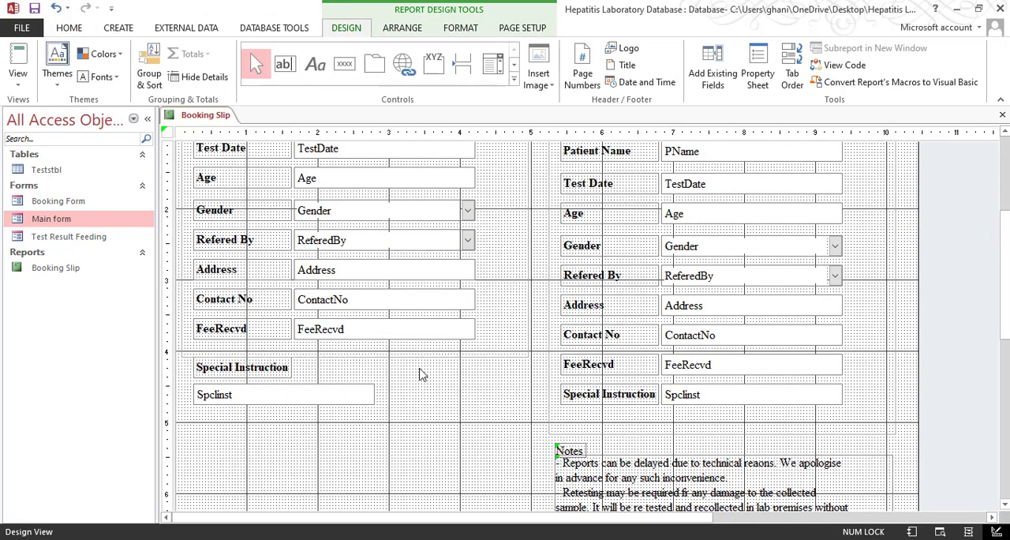
left_click_drag(407, 373, 197, 423)
key("Down")
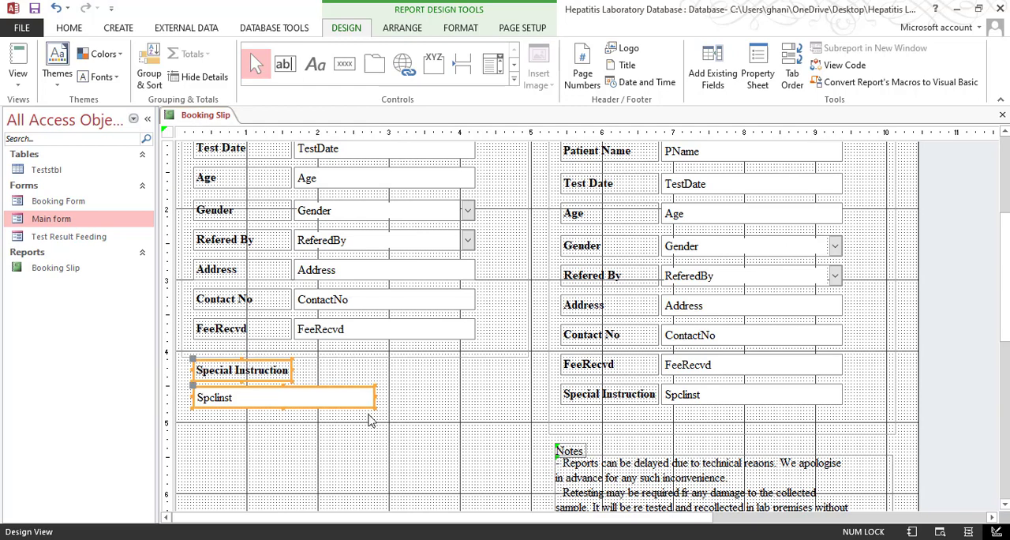
key("Down")
left_click(438, 401)
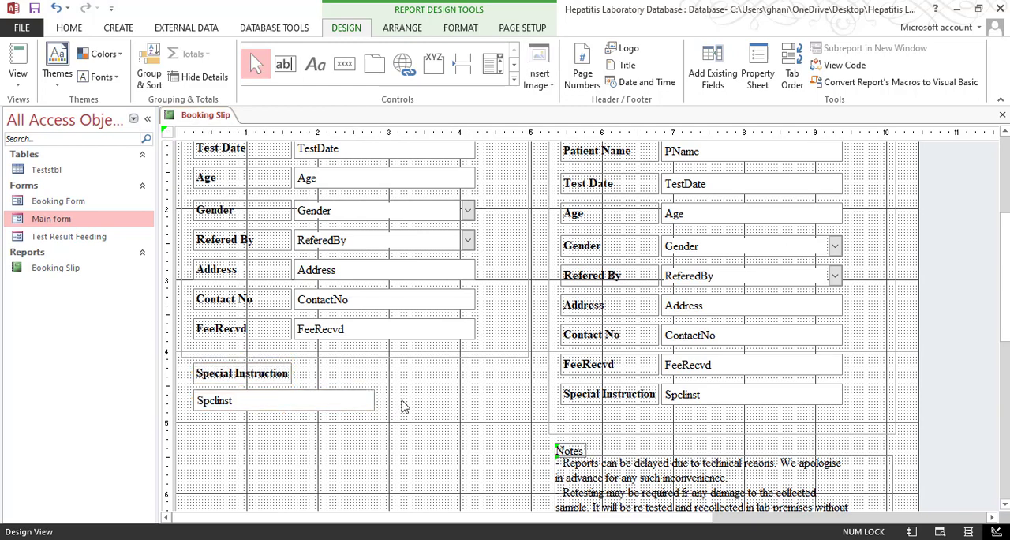
Move all patient detail labels and fields in the Care Dianostic Center half up towards the top of their box
scroll(795, 278, "up", 3)
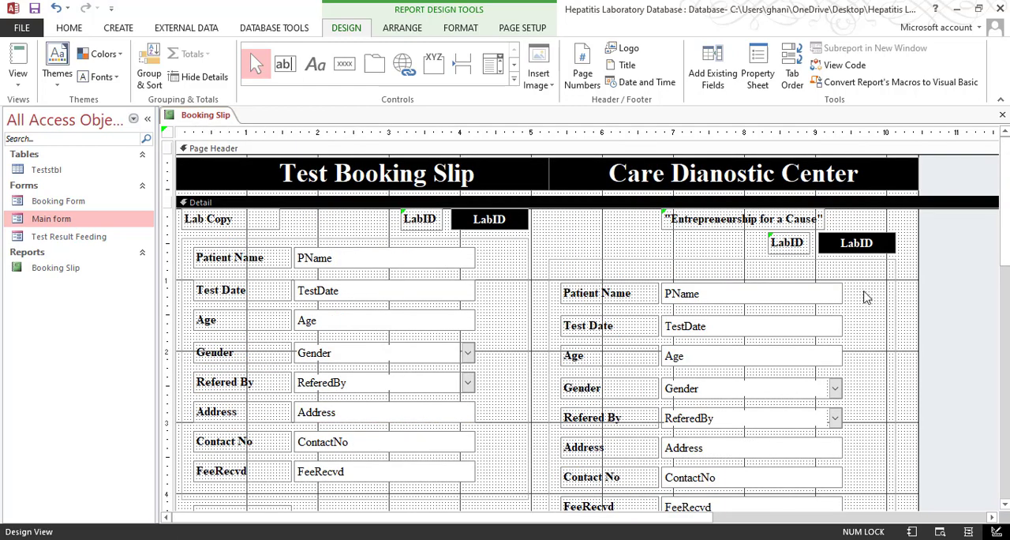
left_click_drag(851, 276, 572, 451)
key("Up")
key("Up")
key("Up")
key("Up")
key("Up")
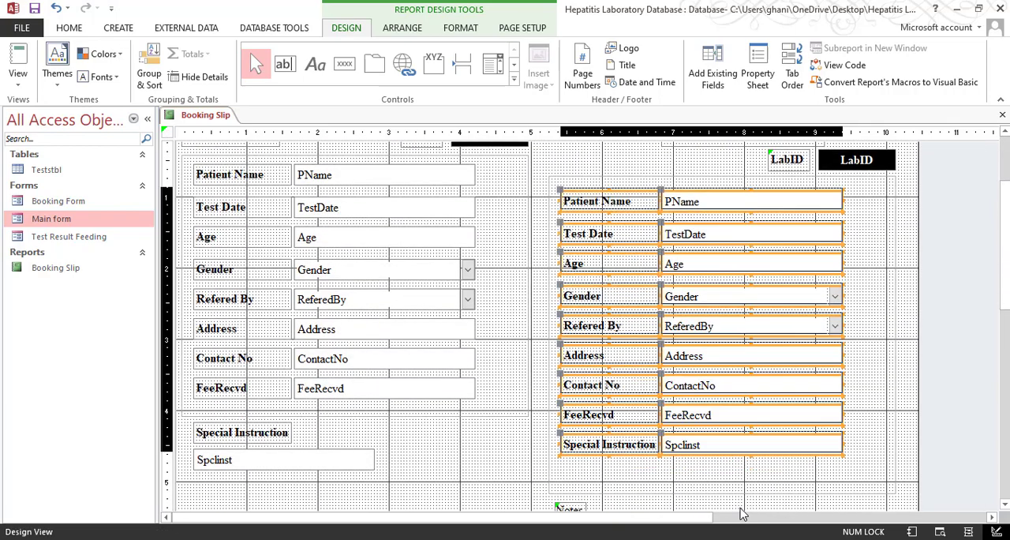
left_click(434, 421)
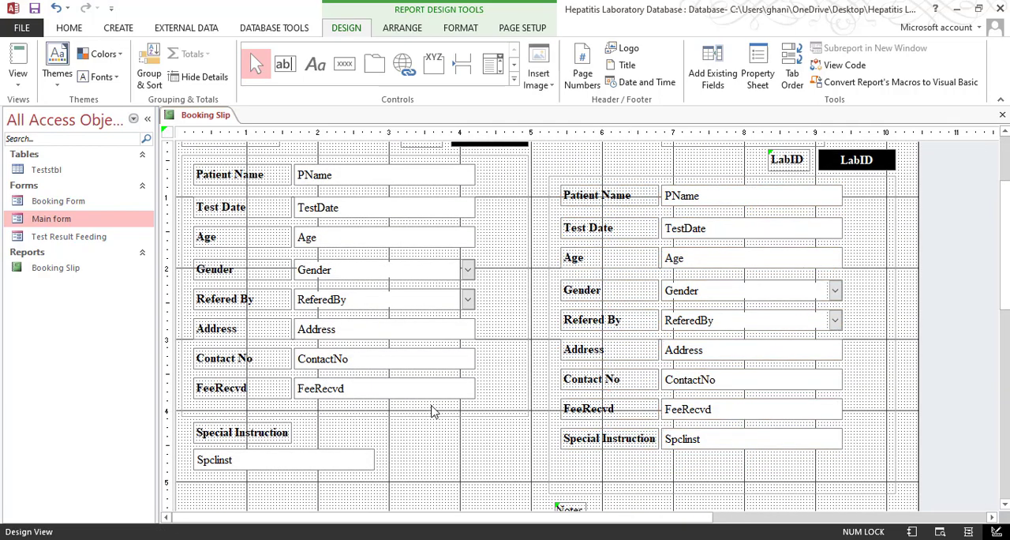
Close the gaps between the Patient Name, Test Date, Age and Gender rows in the Care Dianostic Center half
scroll(476, 387, "up", 2)
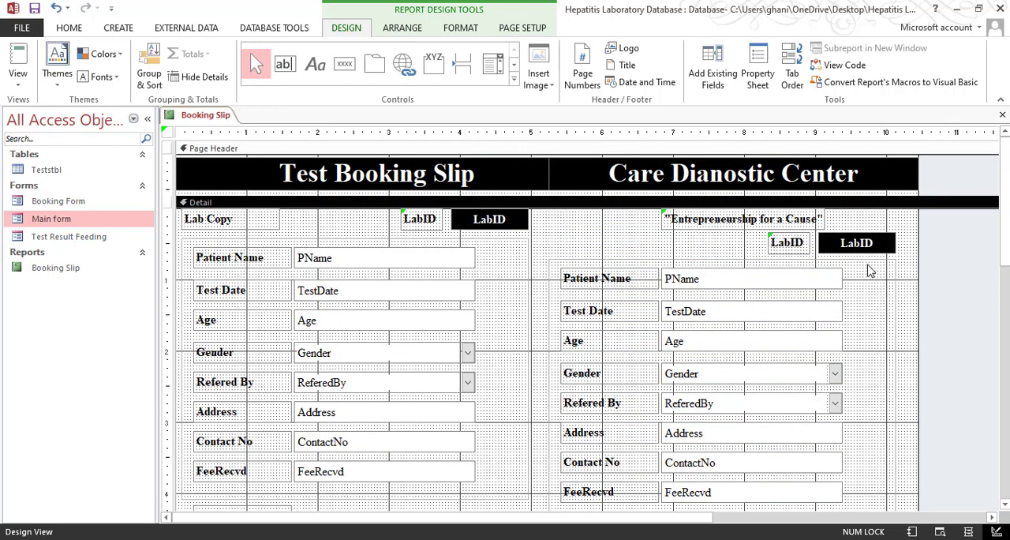
scroll(749, 301, "down", 3)
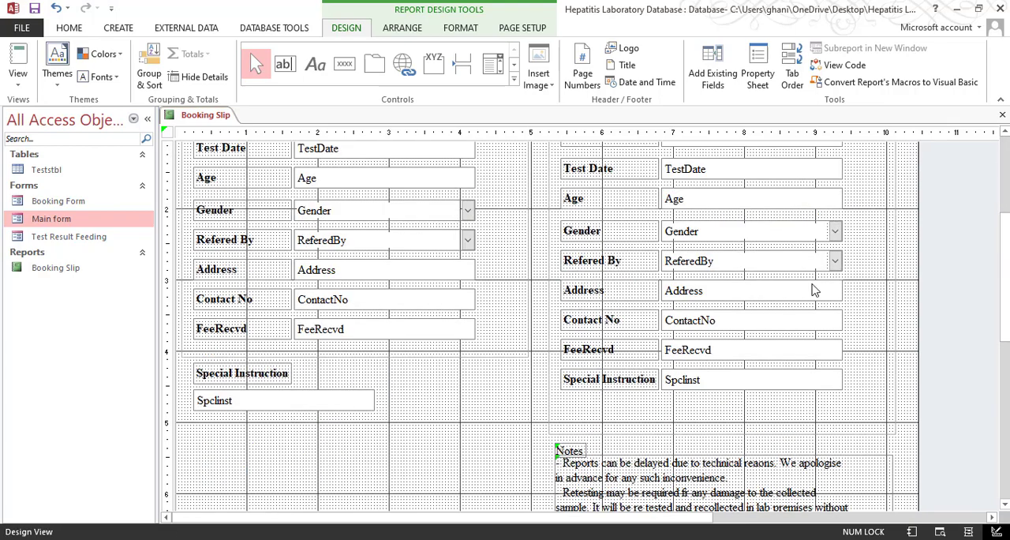
left_click_drag(858, 161, 591, 397)
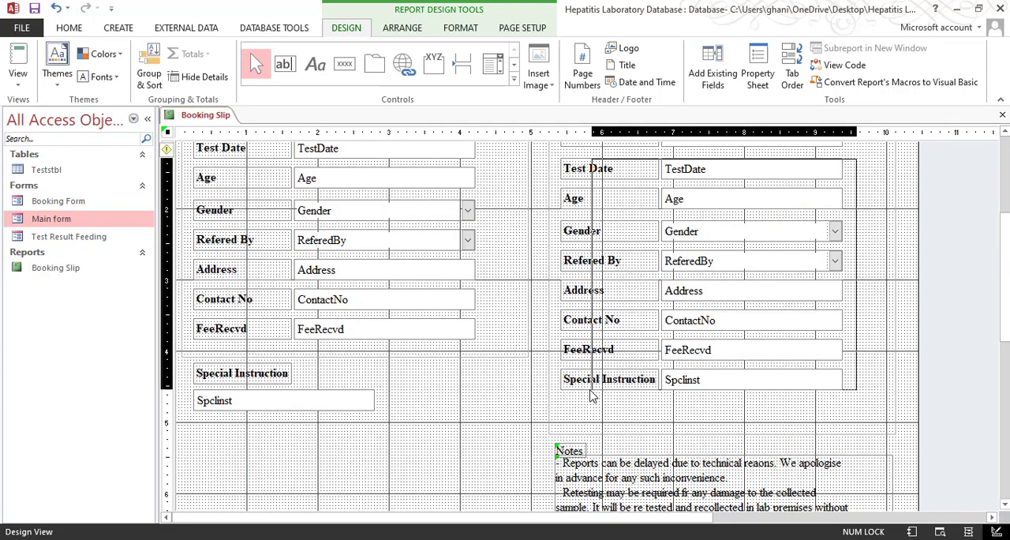
scroll(689, 322, "up", 3)
left_click_drag(789, 329, 787, 321)
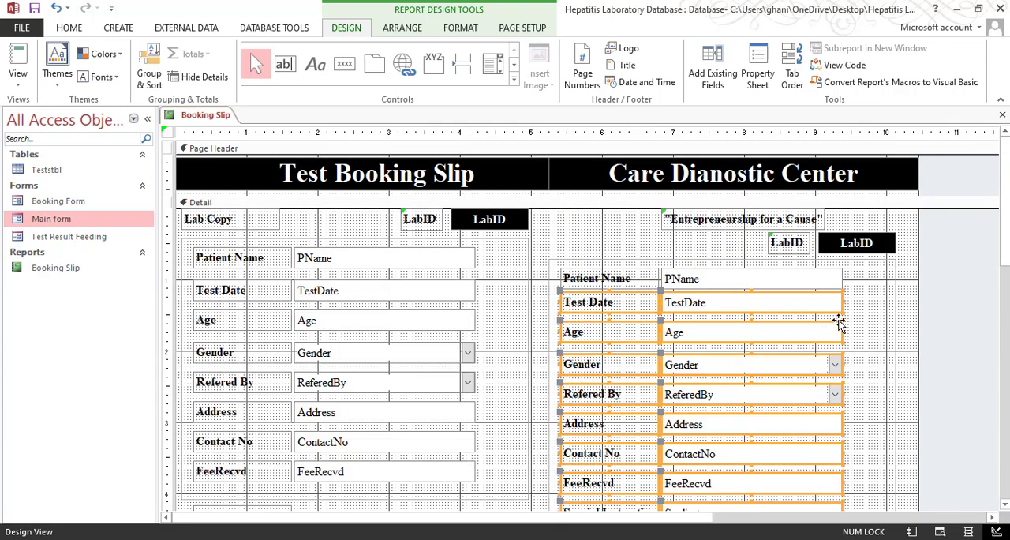
left_click_drag(868, 325, 606, 487)
left_click_drag(606, 486, 605, 478)
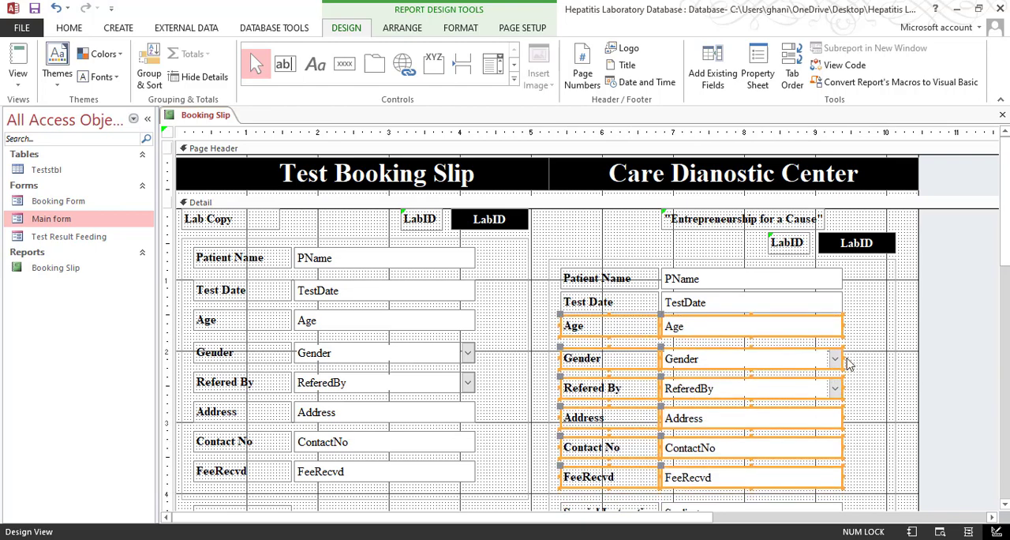
left_click_drag(862, 348, 607, 496)
left_click_drag(607, 495, 607, 489)
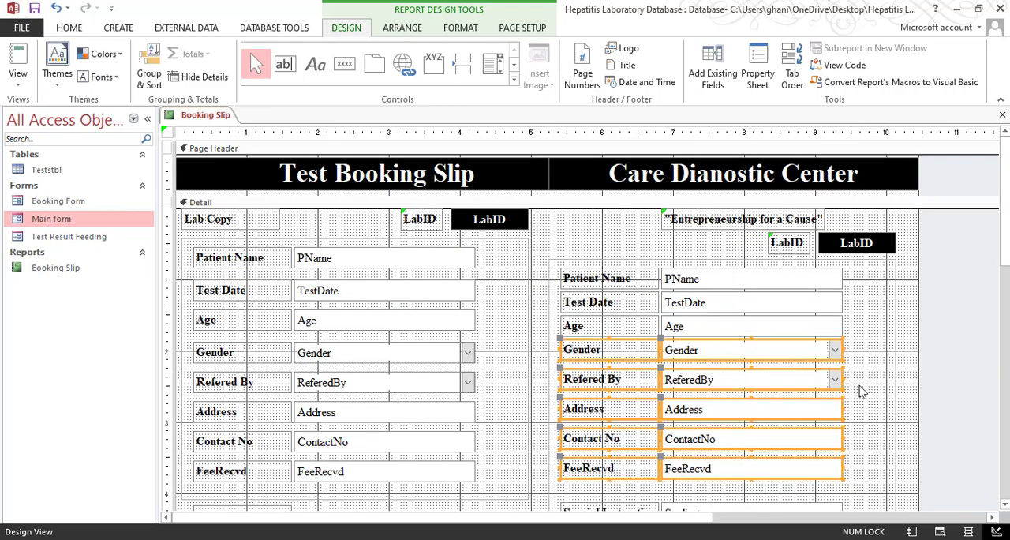
Close the gaps above the Refered By, Address, Contact No and FeeRecvd rows in the Care Dianostic Center half
left_click_drag(870, 372, 621, 478)
left_click_drag(623, 475, 623, 472)
left_click_drag(808, 440, 808, 435)
left_click_drag(862, 397, 619, 486)
key("Up")
key("Up")
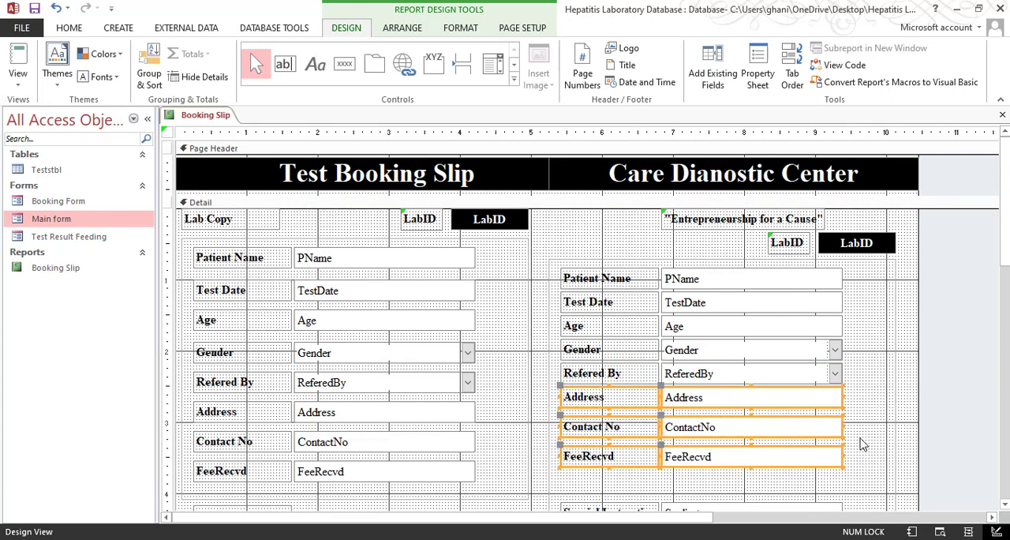
left_click_drag(877, 419, 624, 484)
key("Up")
key("Up")
left_click_drag(874, 437, 600, 472)
key("Up")
left_click(671, 489)
scroll(699, 434, "down", 3)
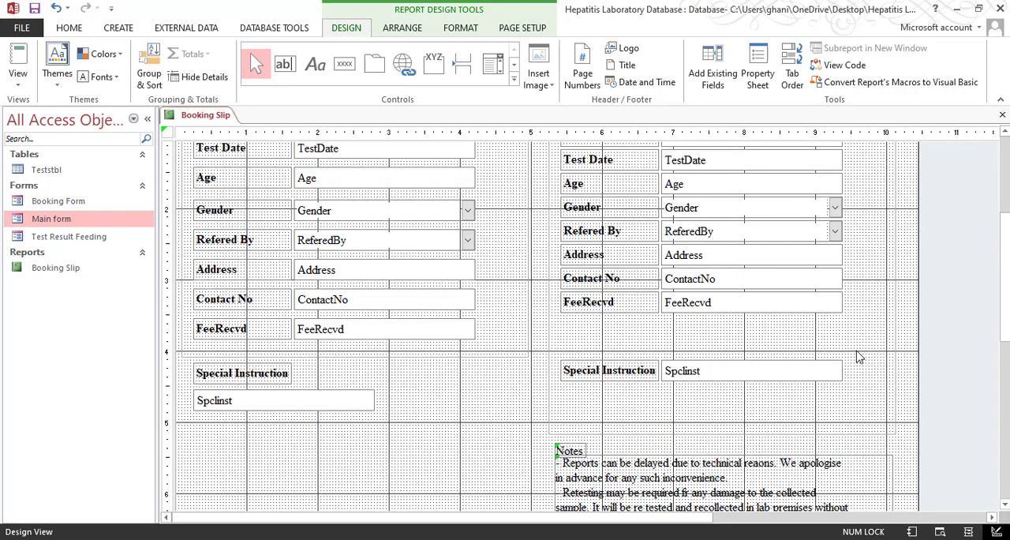
Check the sample Test Booking Report PDF and delete the Special Instruction label and field from the Care Dianostic Center half
left_click(158, 538)
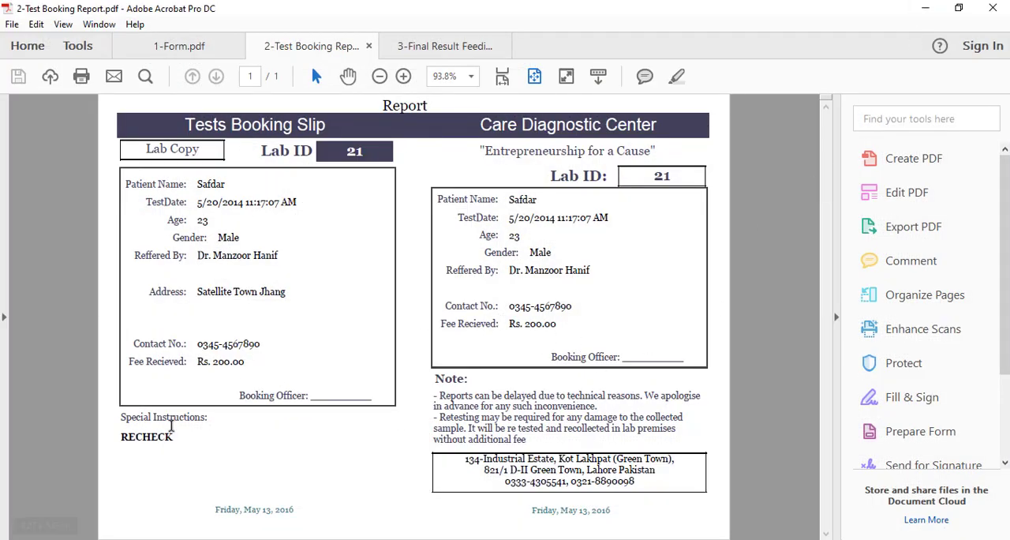
left_click(925, 8)
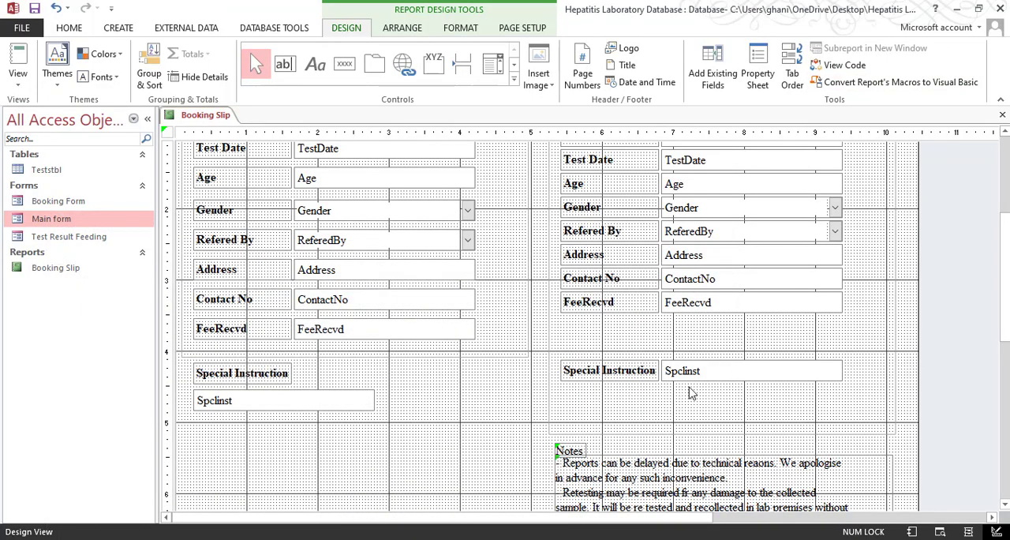
left_click_drag(750, 367, 619, 414)
key("Delete")
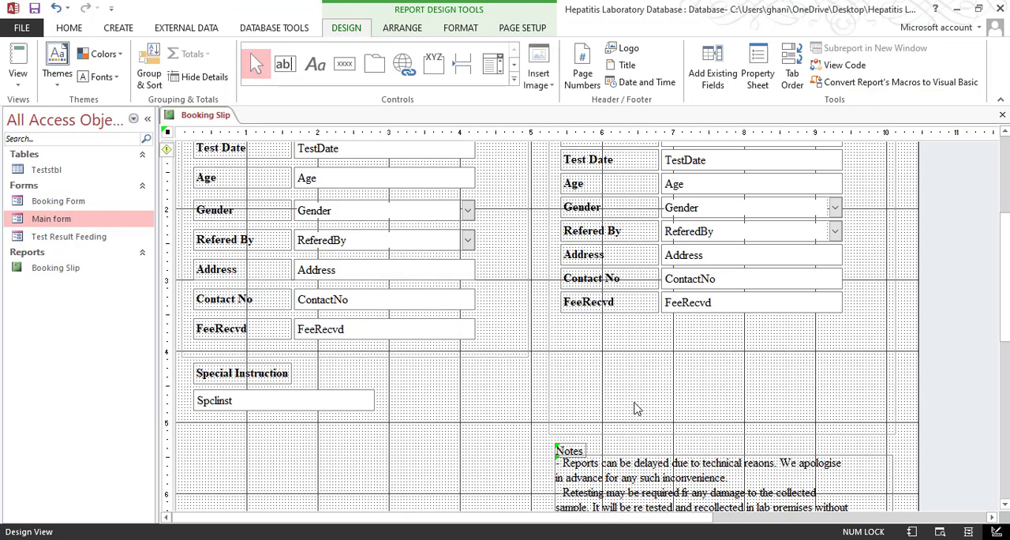
Shorten the Care Dianostic Center details box to just below FeeRecvd and move the Notes heading and text up directly beneath it
left_click(717, 435)
left_click_drag(720, 433, 722, 318)
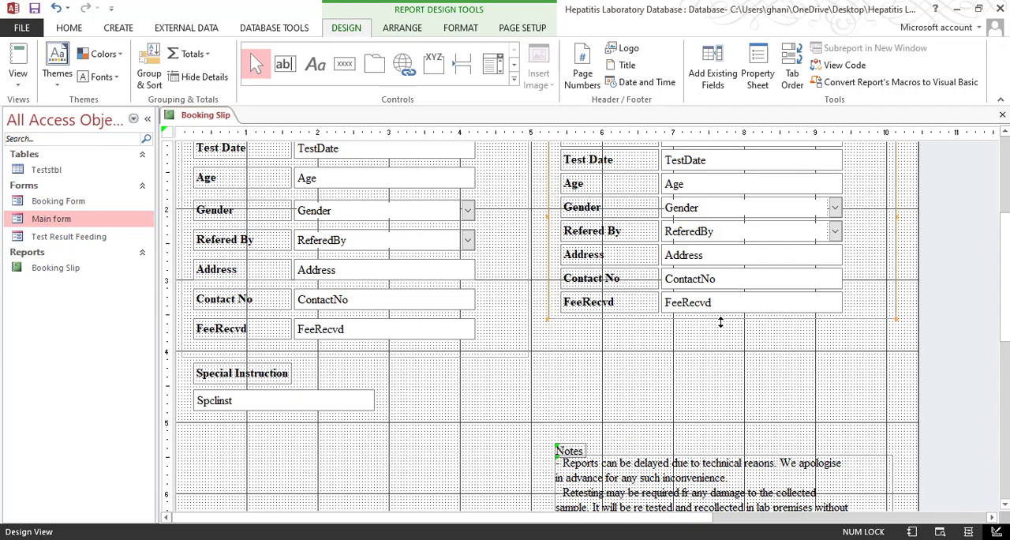
left_click(662, 461)
left_click_drag(530, 433, 686, 485)
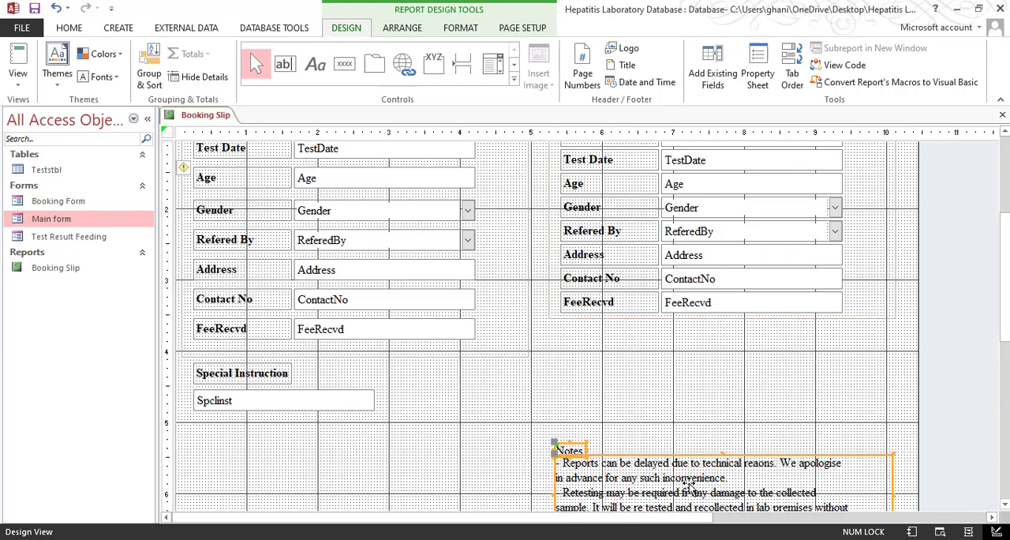
key("Up")
key("Up")
key("Up")
key("Up")
key("Up")
key("Up")
key("Up")
key("Up")
key("Up")
key("Up")
key("Up")
key("Up")
key("Up")
key("Up")
key("Up")
key("Up")
key("Up")
key("Up")
key("Up")
key("Up")
key("Up")
key("Up")
key("Up")
key("Up")
key("Up")
key("Up")
key("Up")
key("Up")
key("Up")
key("Up")
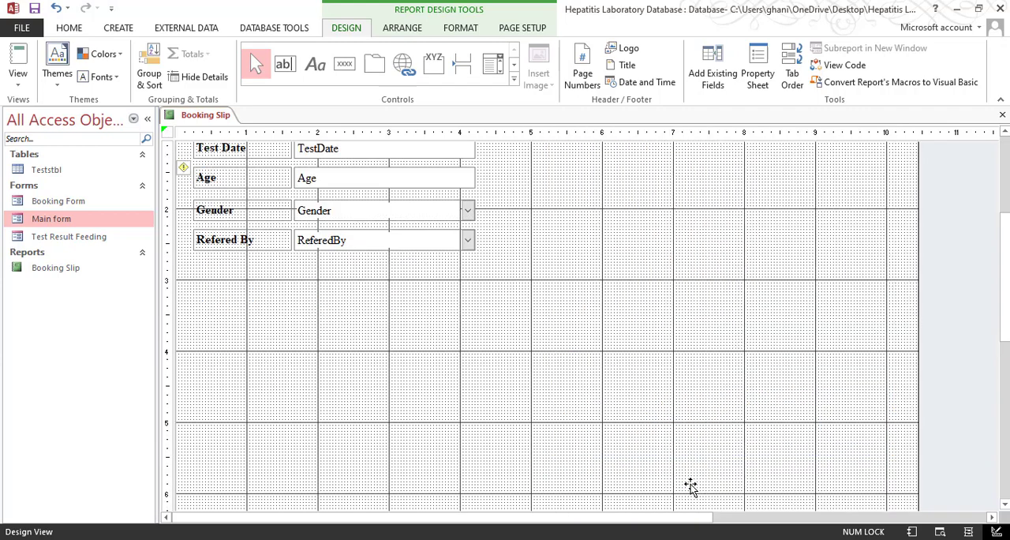
key("Up")
key("Up")
key("Up")
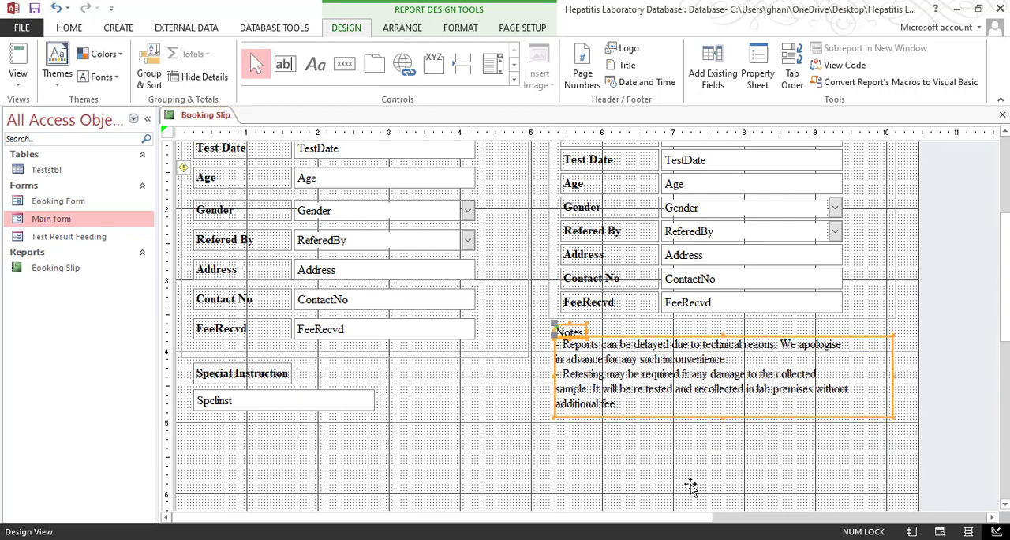
left_click(654, 495)
Make the Notes heading bold with its label fitted to the text, and shift the note text slightly down from it
left_click(568, 332)
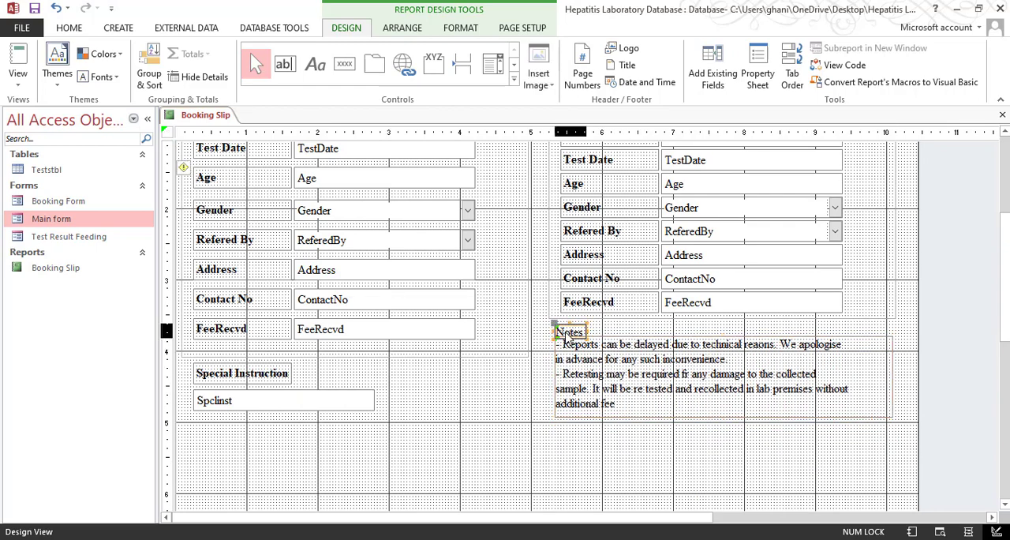
right_click(581, 330)
mouse_move(649, 355)
left_click(757, 357)
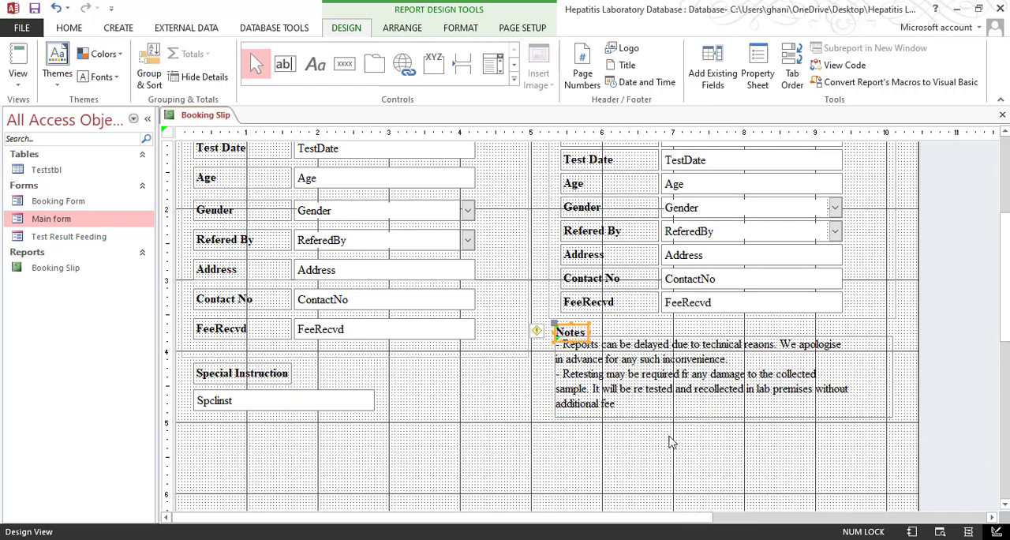
left_click_drag(652, 400, 653, 403)
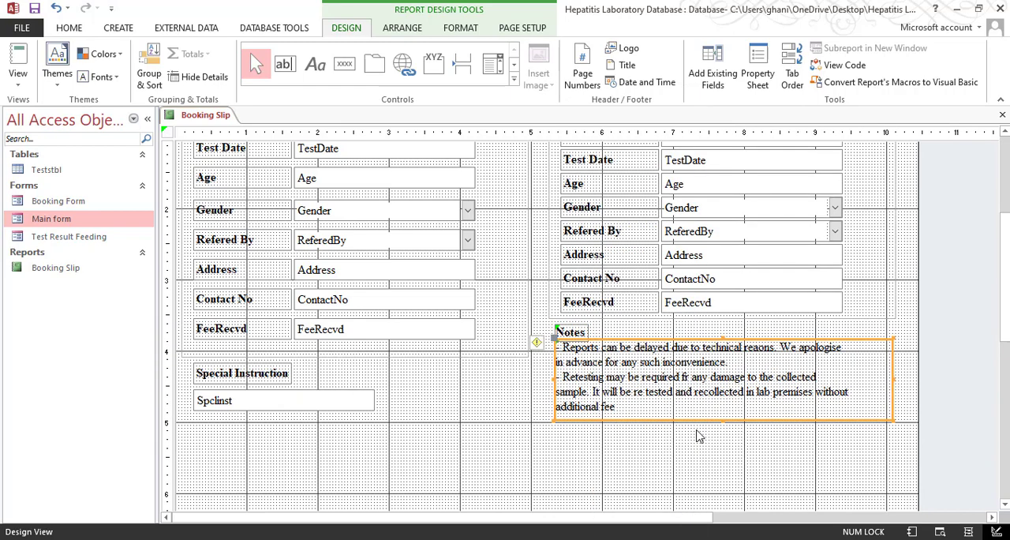
Preview the Booking Slip for printing and examine the details boxes, the notes and the page footer
left_click(688, 456)
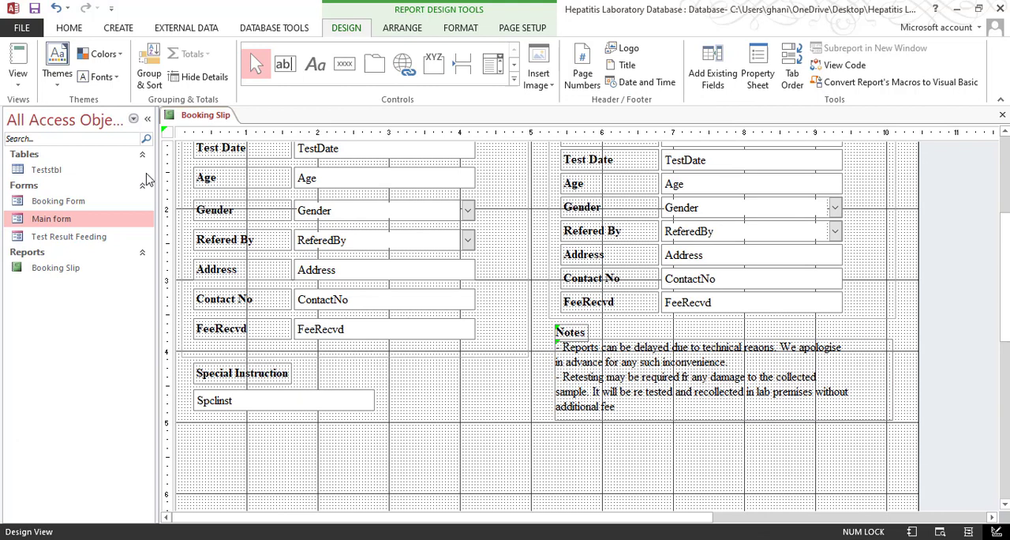
left_click(19, 87)
left_click(49, 140)
left_click(669, 368)
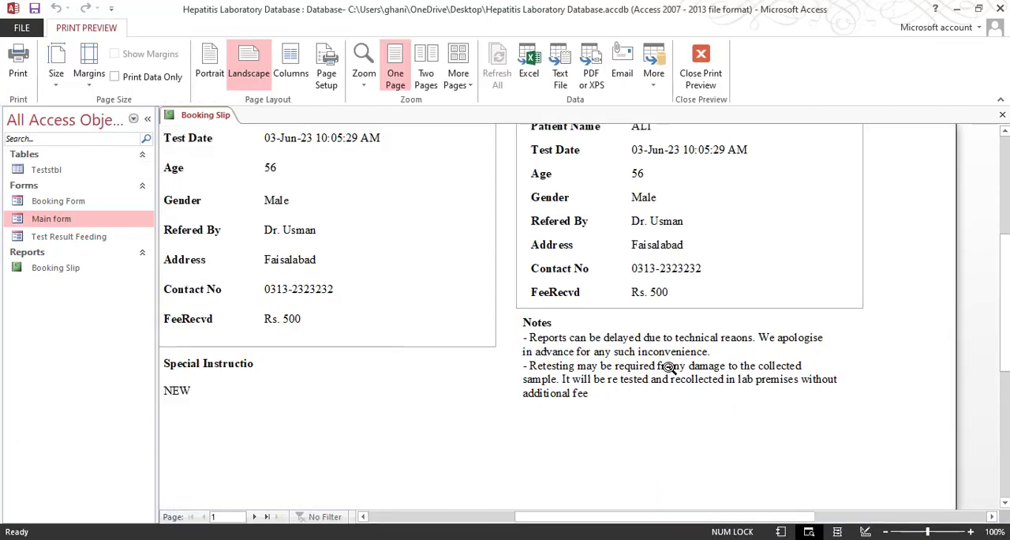
scroll(609, 349, "up", 1)
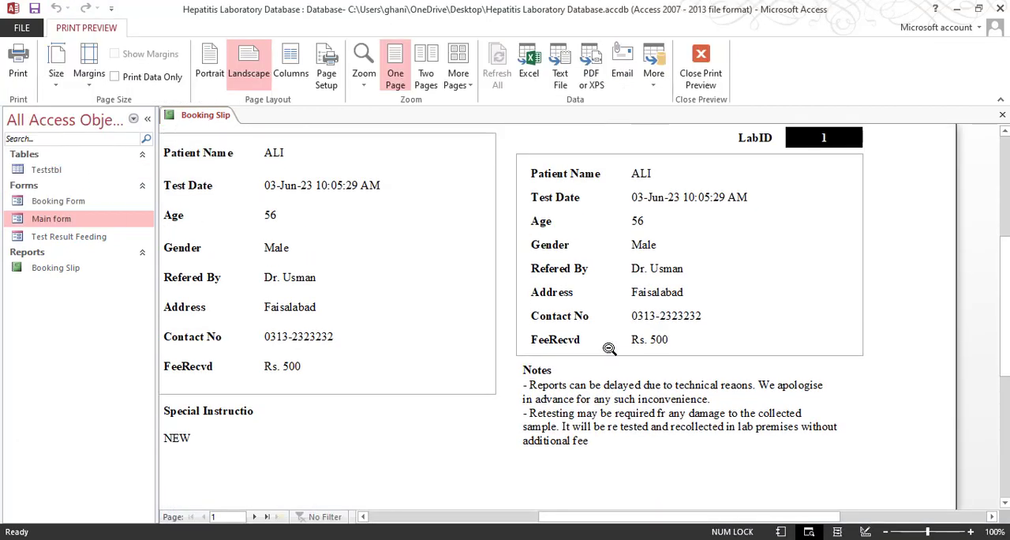
scroll(609, 349, "down", 1)
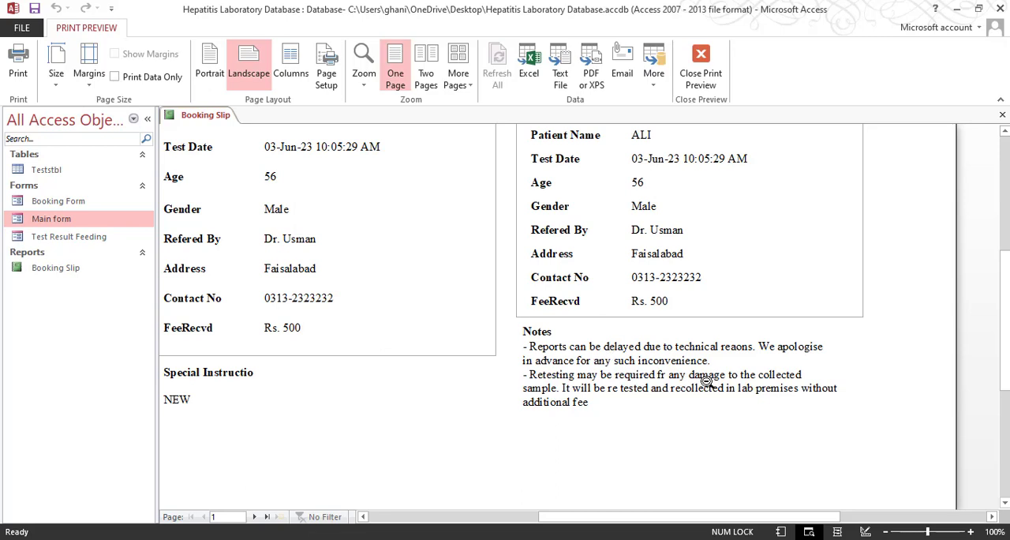
scroll(671, 259, "down", 2)
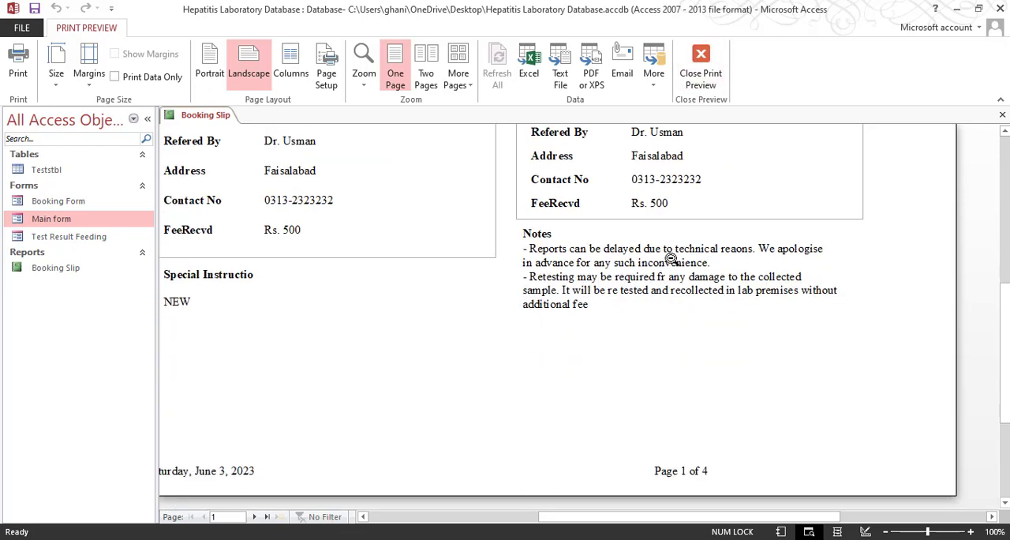
left_click(701, 67)
Duplicate the note text label directly beneath the original in the Care Dianostic Center half
scroll(650, 387, "down", 5)
left_click(685, 275)
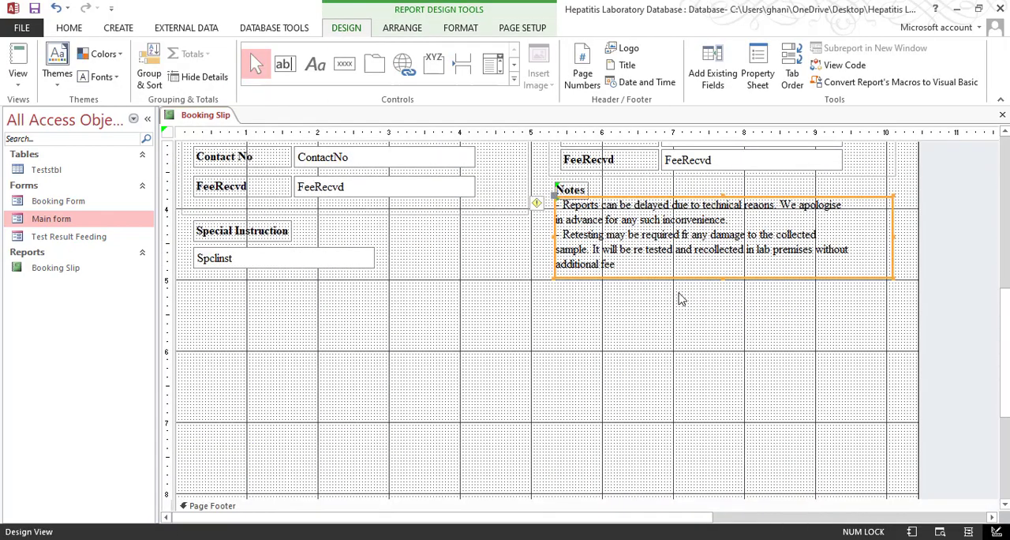
key("ctrl+c")
key("ctrl+v")
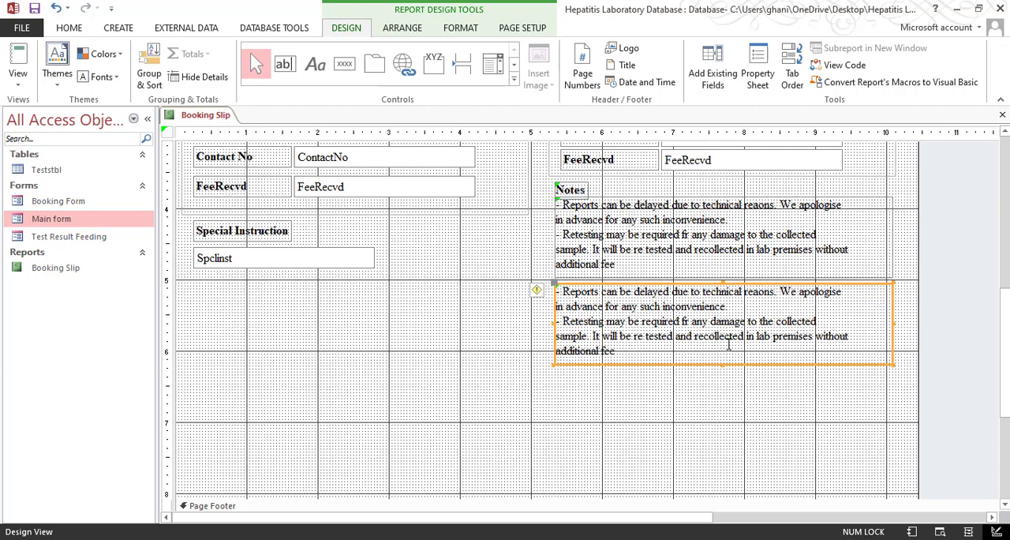
left_click(654, 421)
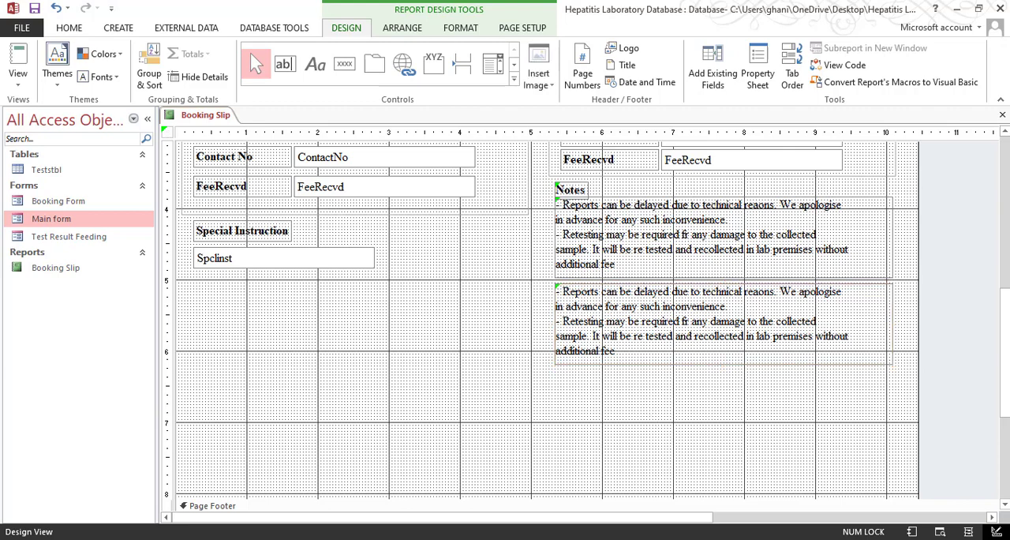
Replace the duplicated label's text with the centre's address and phone lines copied from the Address file in Notepad
key("alt+Tab")
left_click_drag(512, 277, 291, 244)
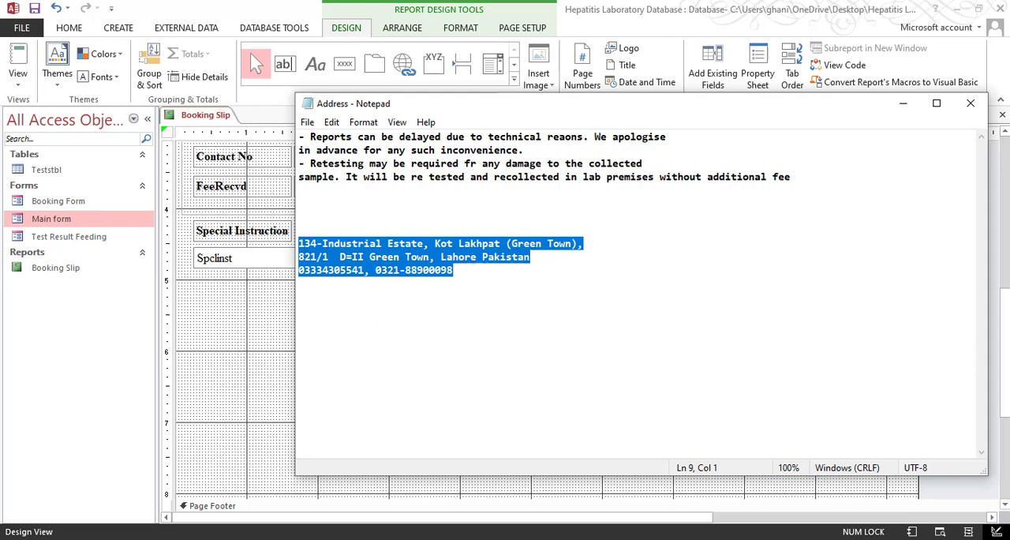
key("alt+Tab")
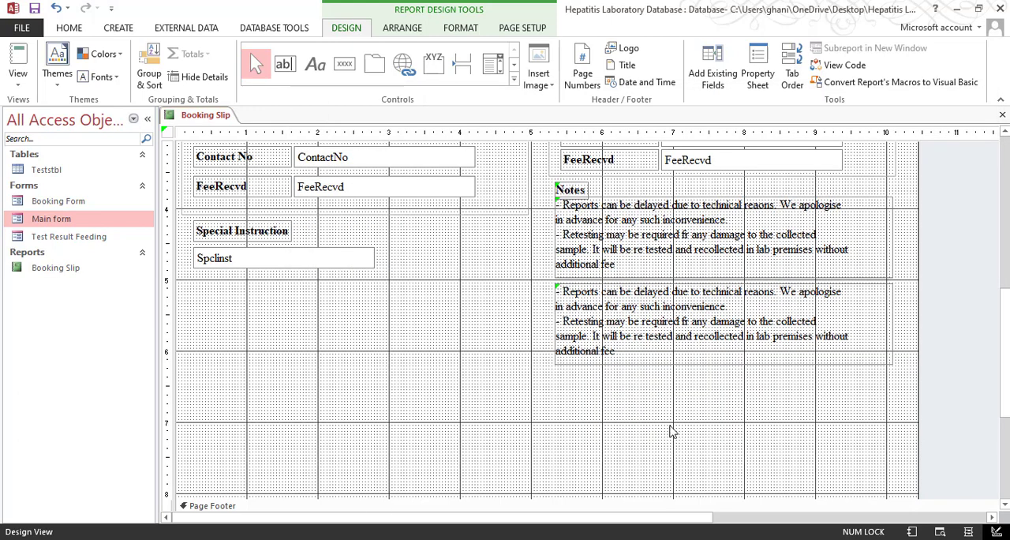
left_click(652, 324)
left_click(675, 354)
left_click_drag(674, 355, 563, 288)
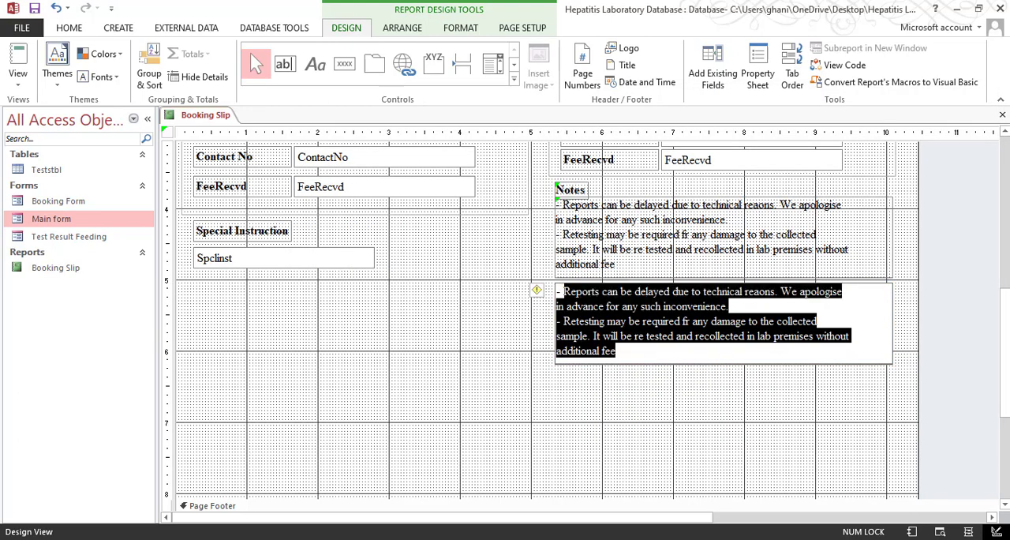
left_click_drag(632, 353, 531, 282)
key("ctrl+v")
key("Return")
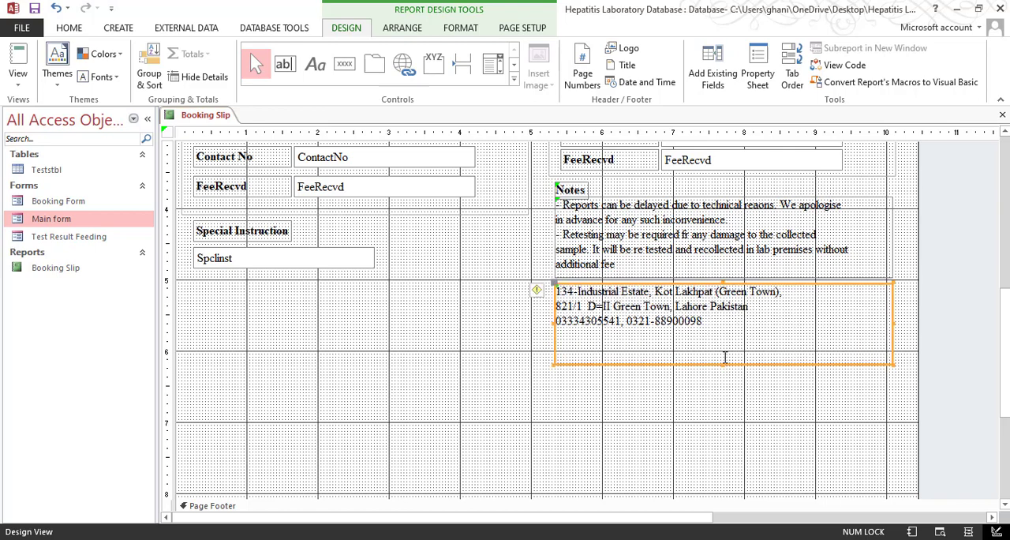
Fit the address label to its text and centre the text
right_click(694, 323)
mouse_move(769, 356)
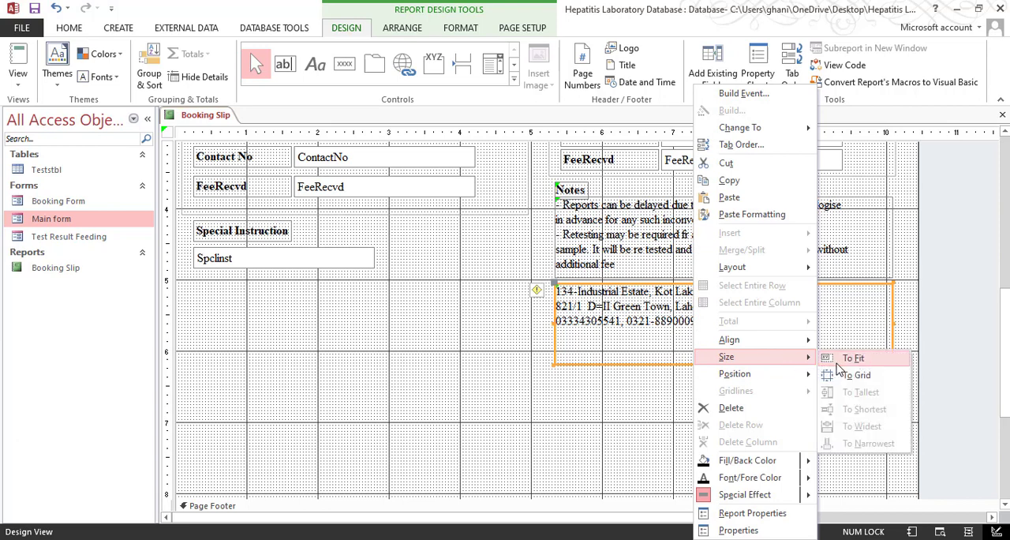
left_click(836, 356)
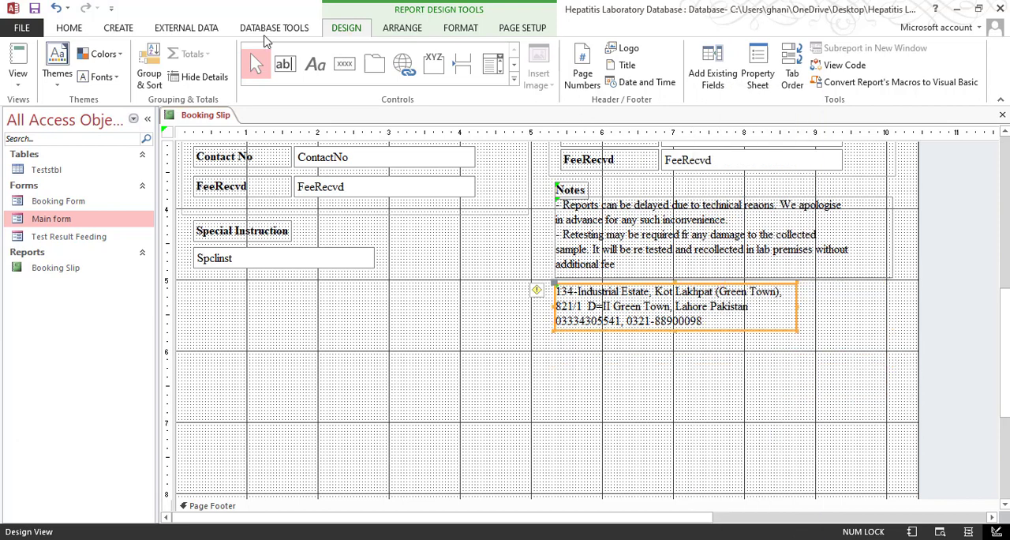
left_click(68, 28)
left_click(733, 76)
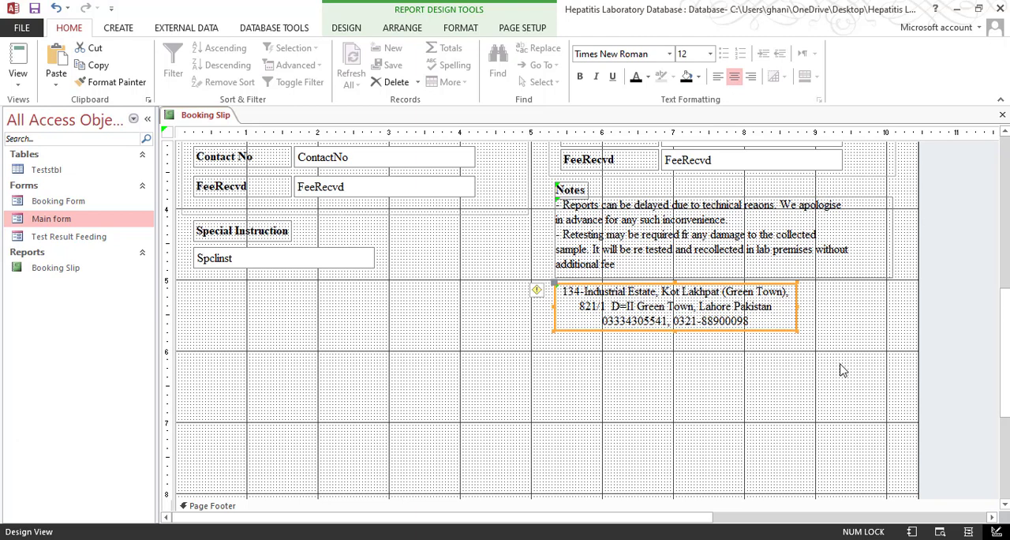
Widen the address label to match the width of the note text label above it
left_click(895, 274)
left_click(881, 276)
left_click(777, 327)
left_click_drag(841, 363, 683, 268)
right_click(680, 306)
mouse_move(781, 357)
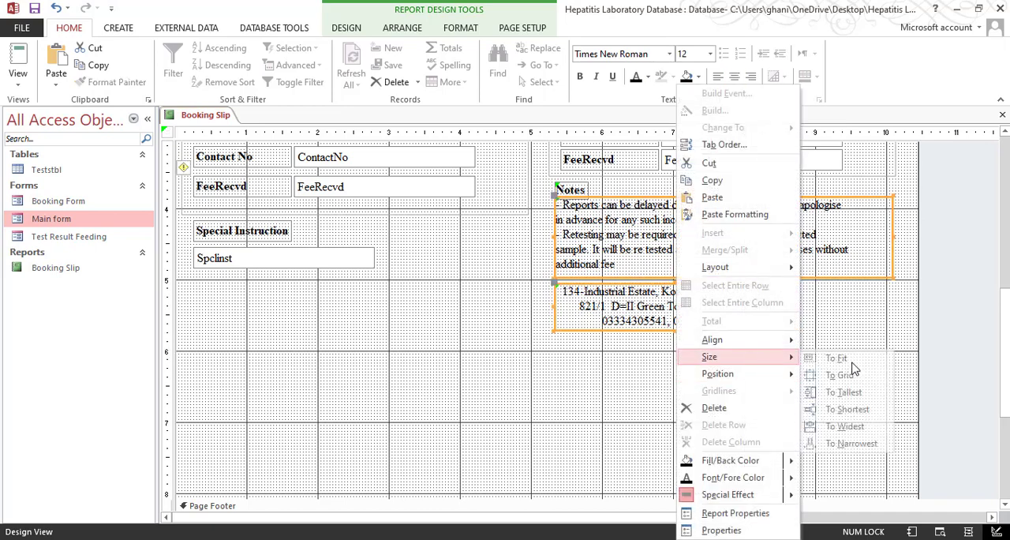
left_click(848, 424)
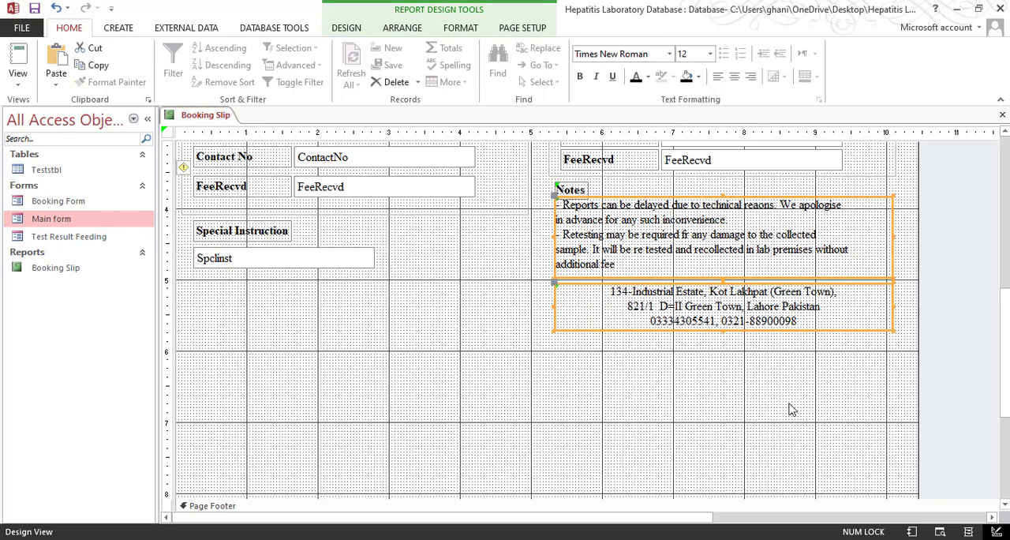
left_click(349, 305)
left_click(595, 309)
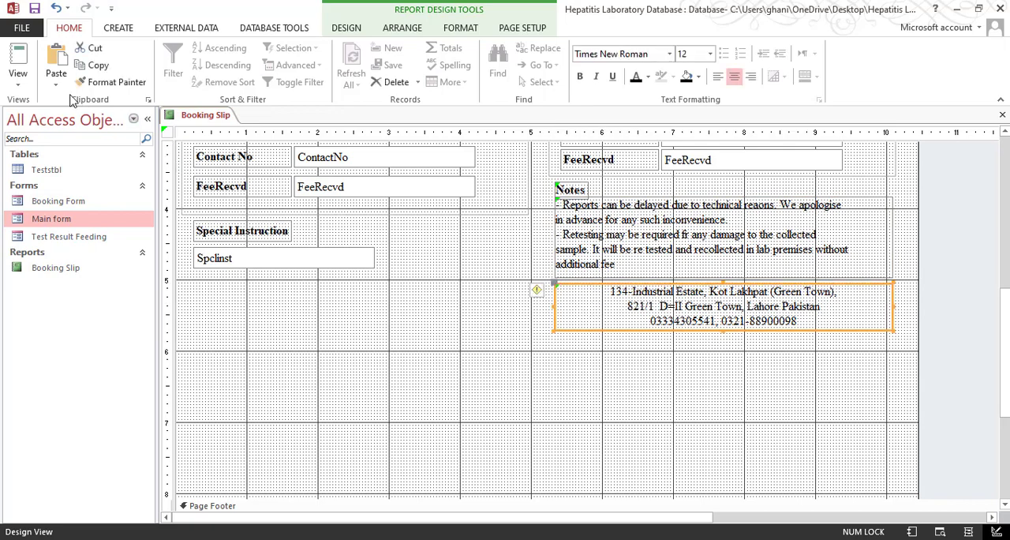
Preview the Booking Slip and compare its address block with the sample Test Booking Report PDF
left_click(18, 79)
left_click(66, 147)
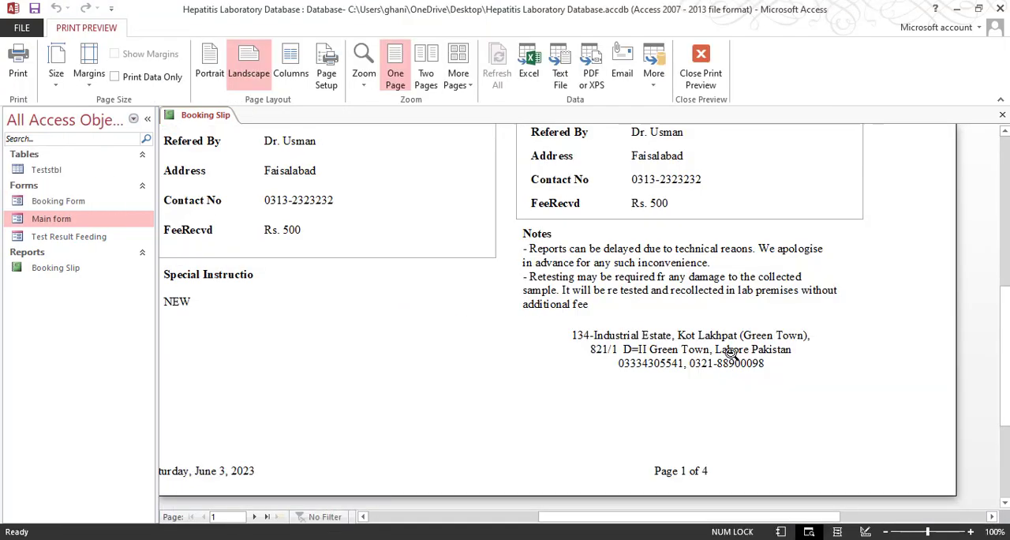
left_click(192, 530)
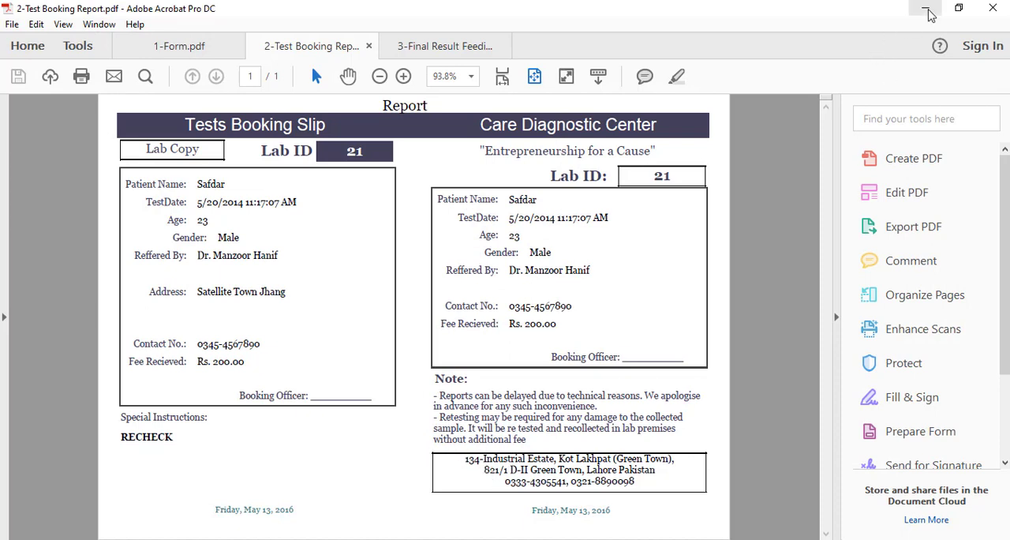
left_click(925, 14)
left_click(613, 408)
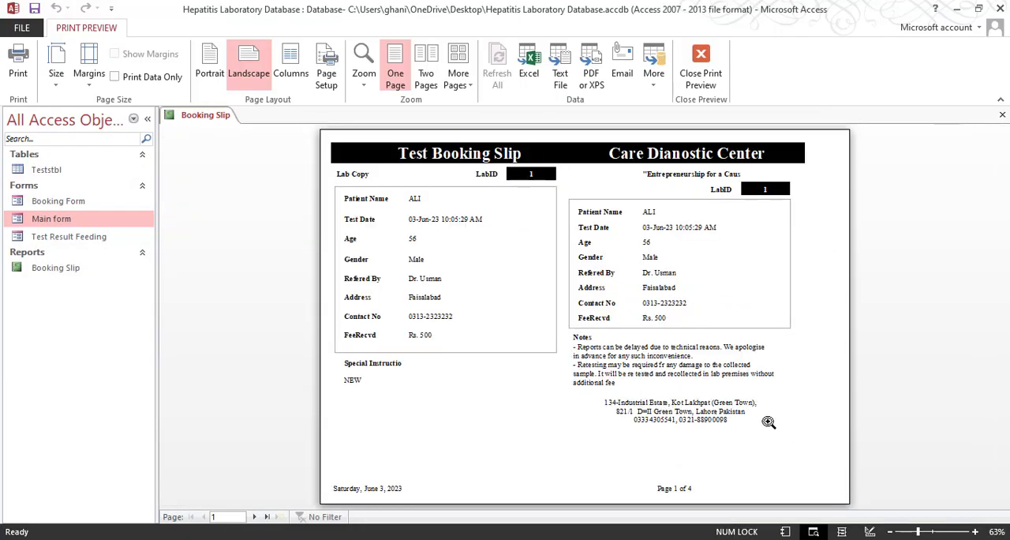
left_click(716, 51)
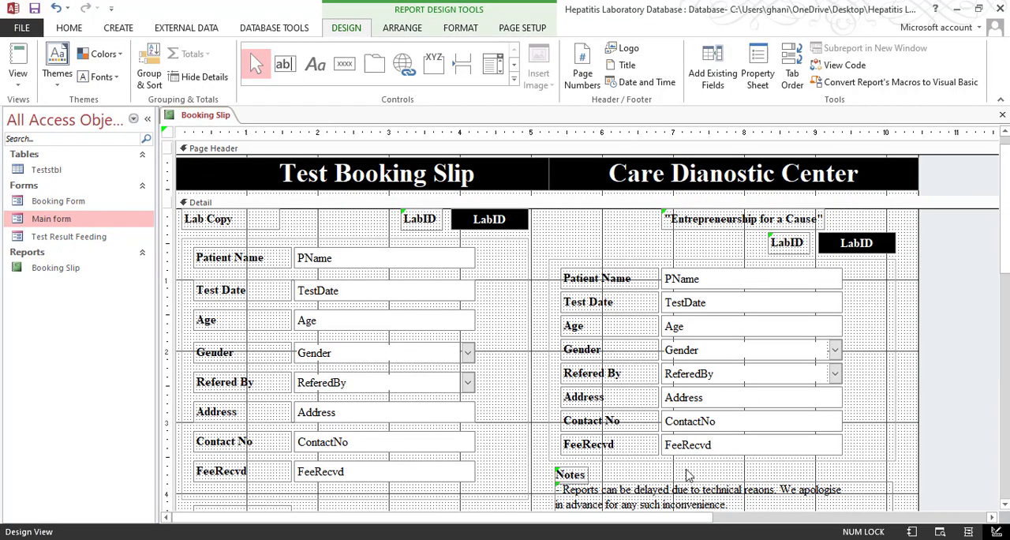
Give the address label a Solid border style
scroll(639, 405, "down", 5)
left_click(639, 398)
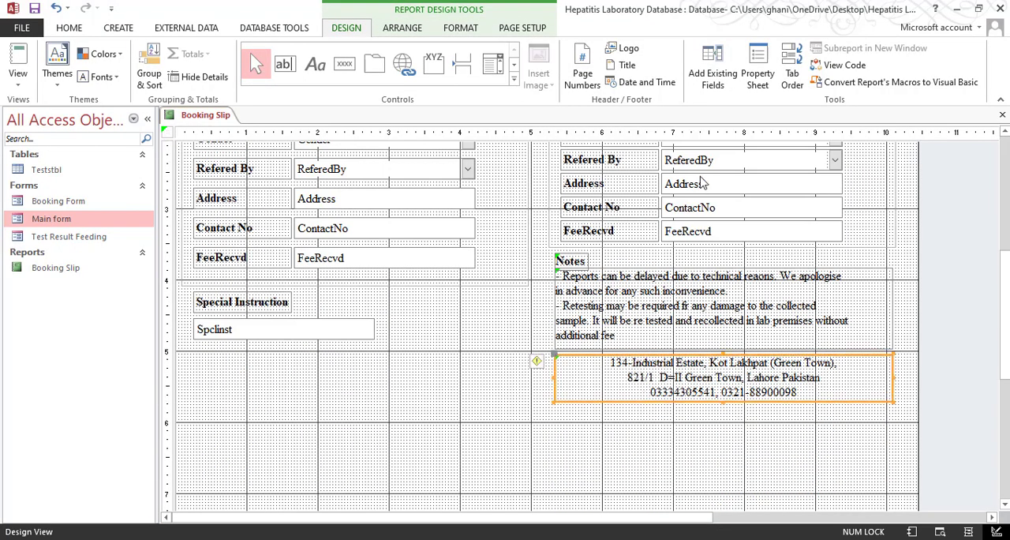
left_click(757, 71)
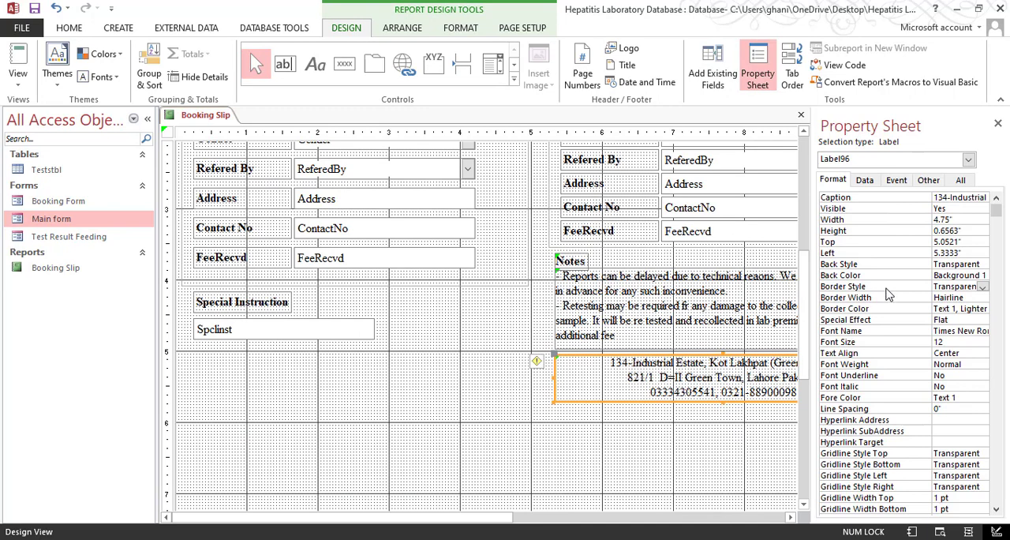
left_click(955, 287)
left_click(982, 287)
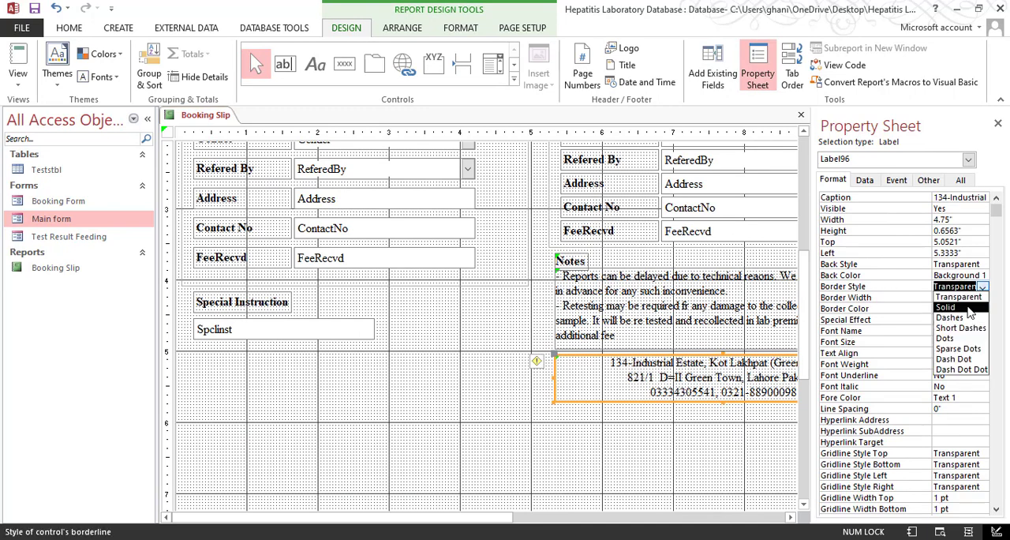
left_click(947, 309)
Preview the Booking Slip to check the border around the address and the overall page layout
left_click(17, 75)
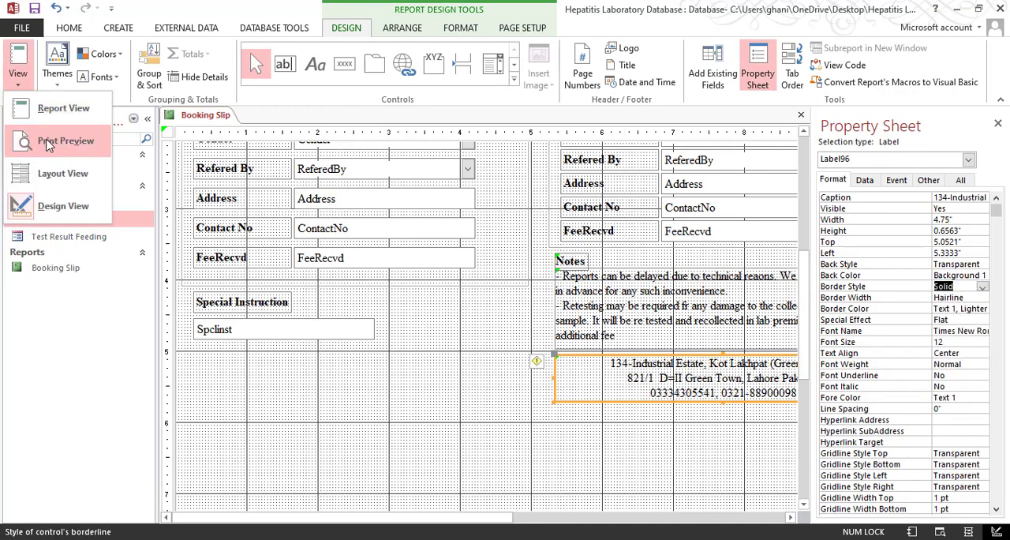
left_click(68, 140)
left_click(476, 284)
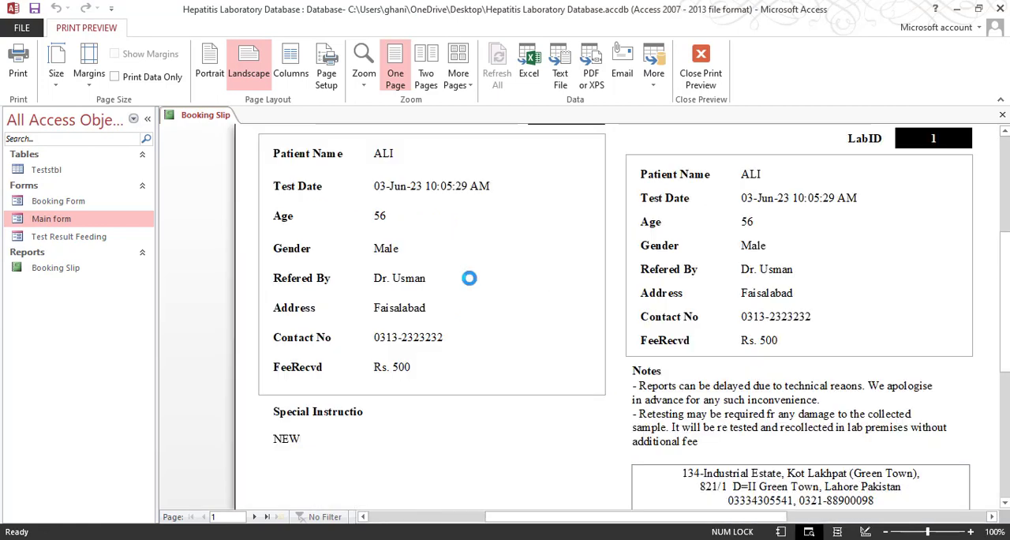
left_click(480, 284)
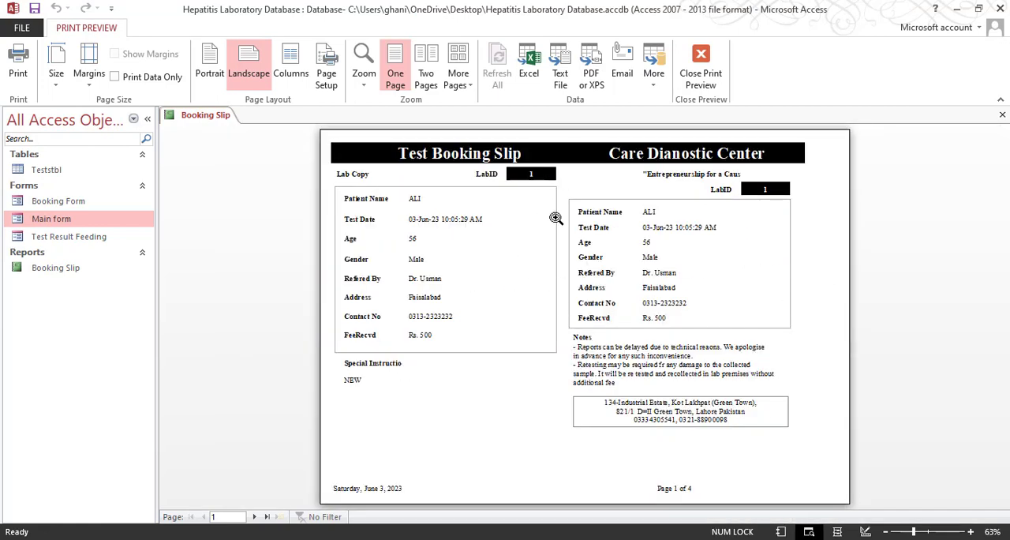
left_click(708, 75)
Shorten the Detail section to a height of 6 inches, bringing the Page Footer up close beneath the address label
scroll(485, 419, "down", 3)
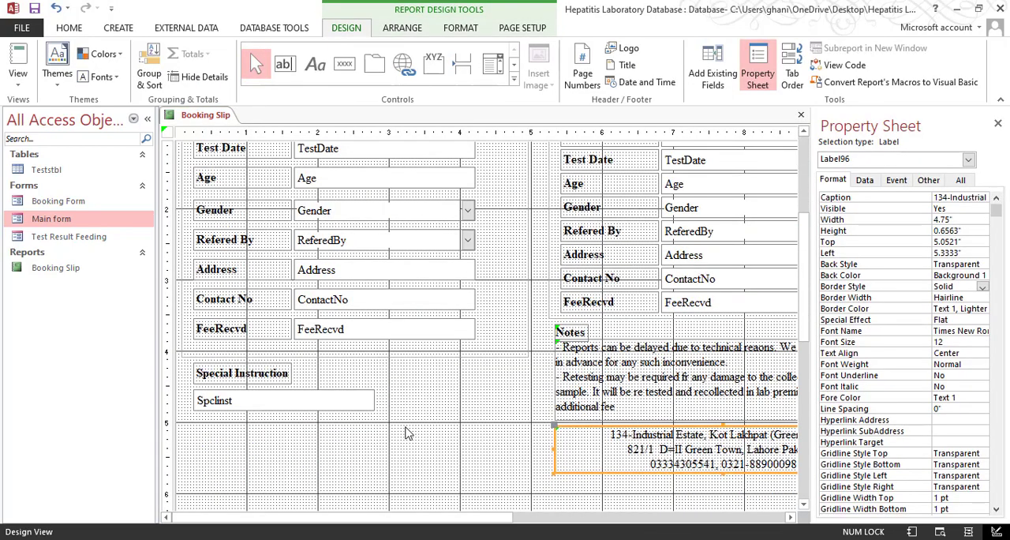
left_click(407, 432)
scroll(548, 399, "down", 2)
scroll(559, 442, "down", 5)
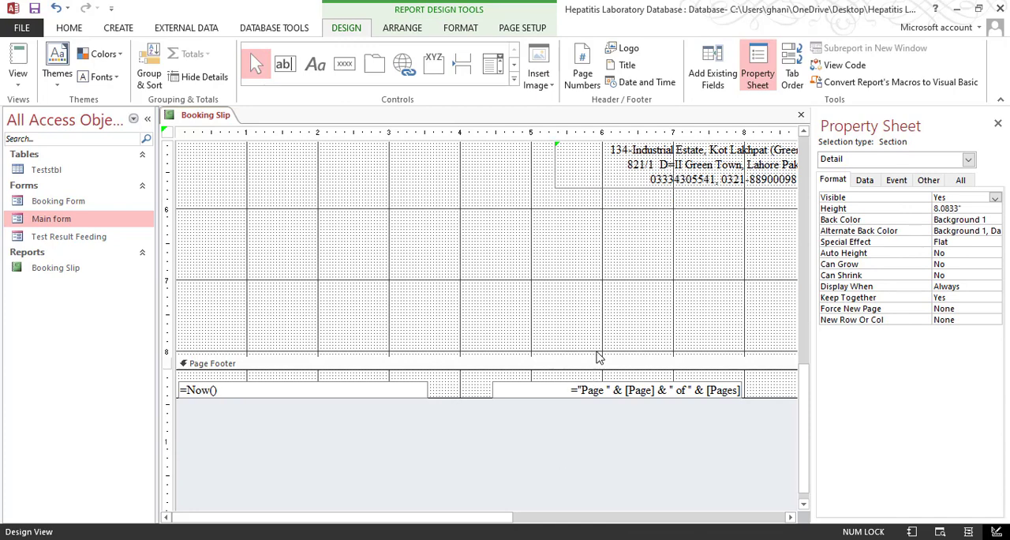
left_click_drag(599, 355, 618, 209)
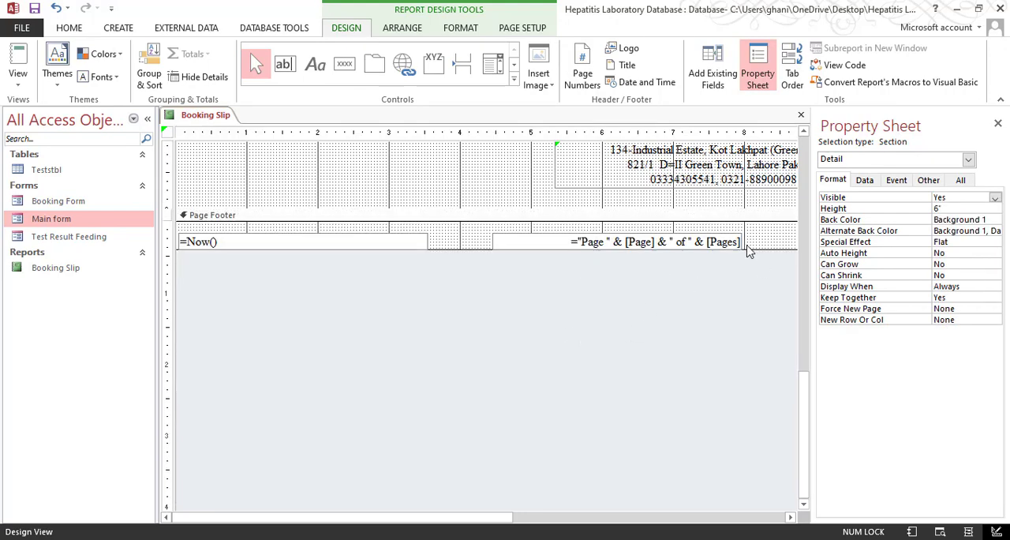
Check how the dates are placed at the foot of both halves in the sample Test Booking Report PDF
left_click_drag(757, 238, 185, 259)
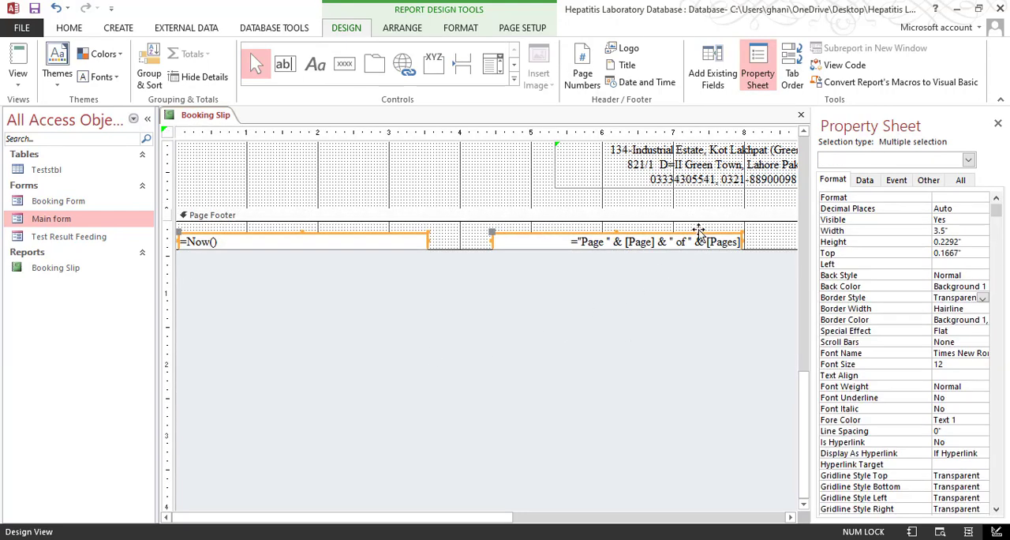
left_click(763, 239)
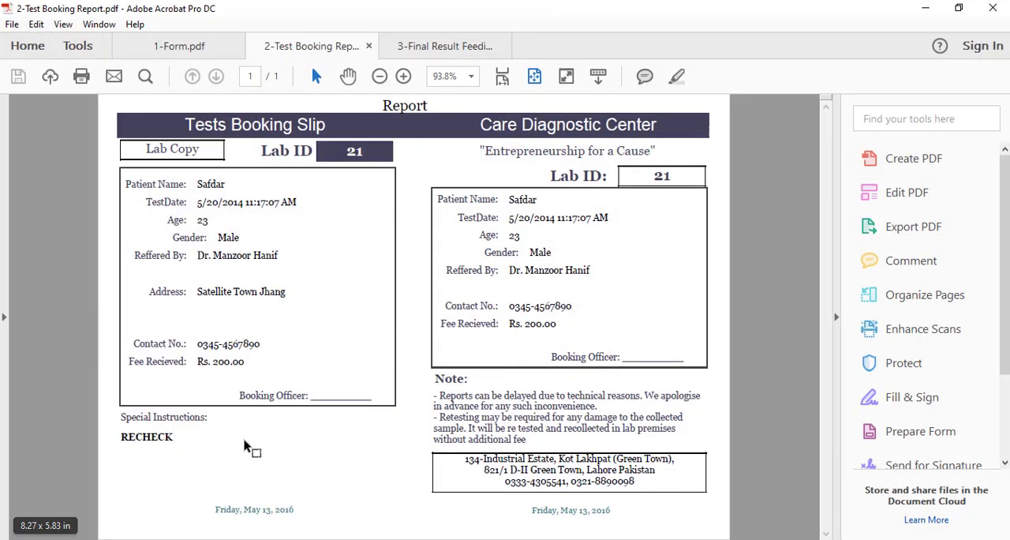
left_click_drag(211, 508, 309, 510)
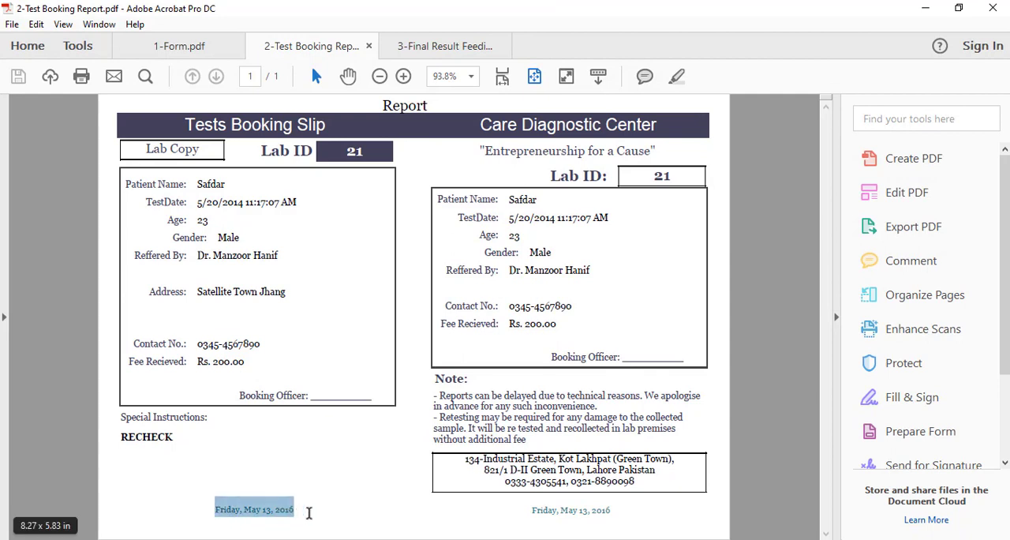
left_click(296, 509)
left_click_drag(206, 509, 312, 509)
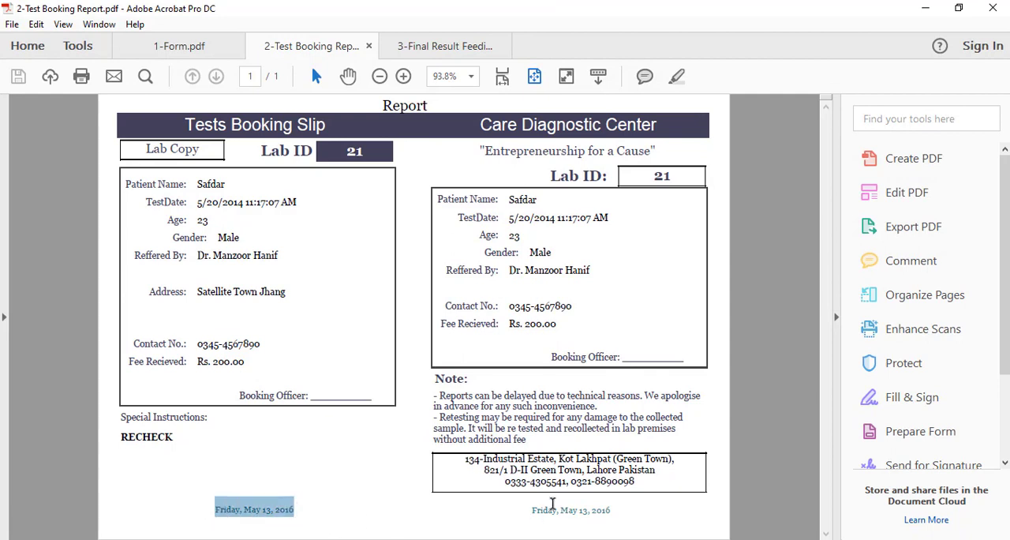
Switch back to the Booking Slip design in Access and delete the page number text box from the Page Footer
left_click_drag(552, 504, 602, 509)
left_click(609, 513)
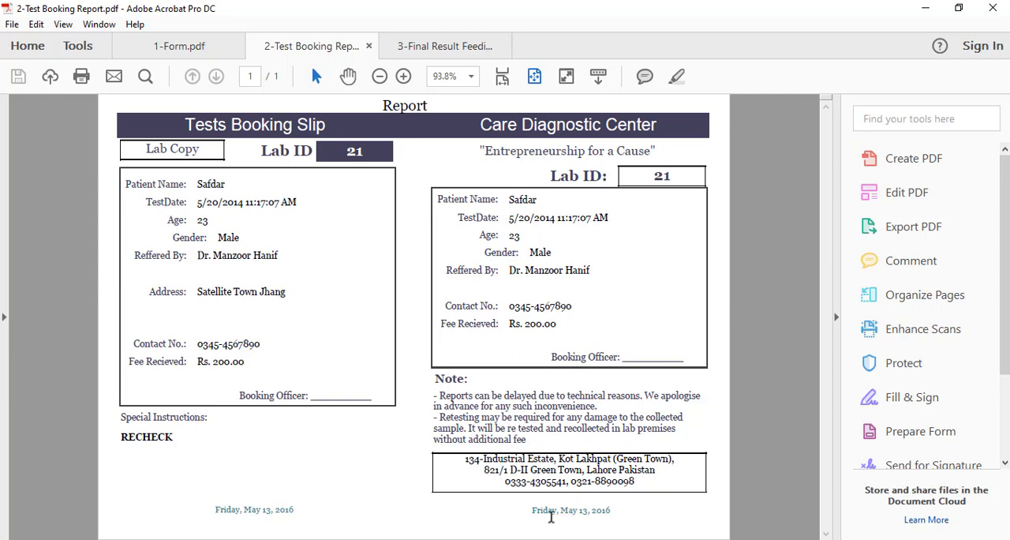
left_click(927, 10)
left_click(418, 242)
left_click(538, 243)
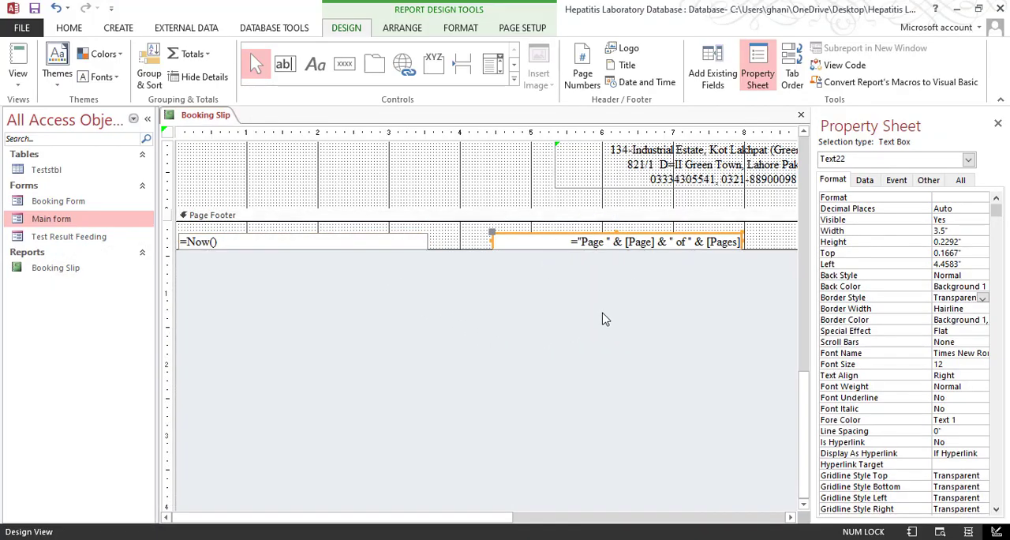
left_click(600, 315)
Move the =Now() date text box up to the upper edge of the Page Footer, 0.0417" from the top
left_click(425, 243)
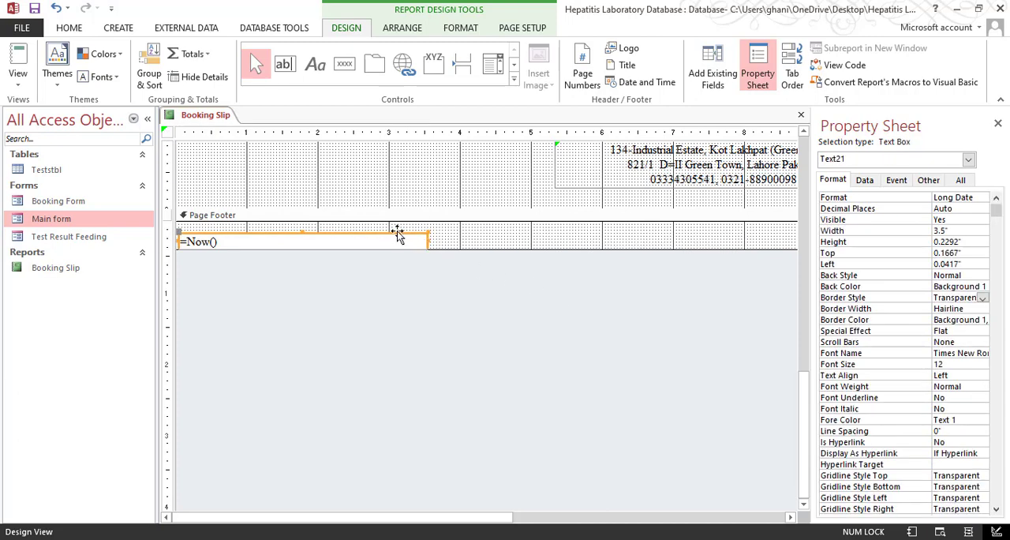
left_click(397, 232)
left_click(466, 238)
left_click(363, 232)
left_click(362, 232)
key("Up")
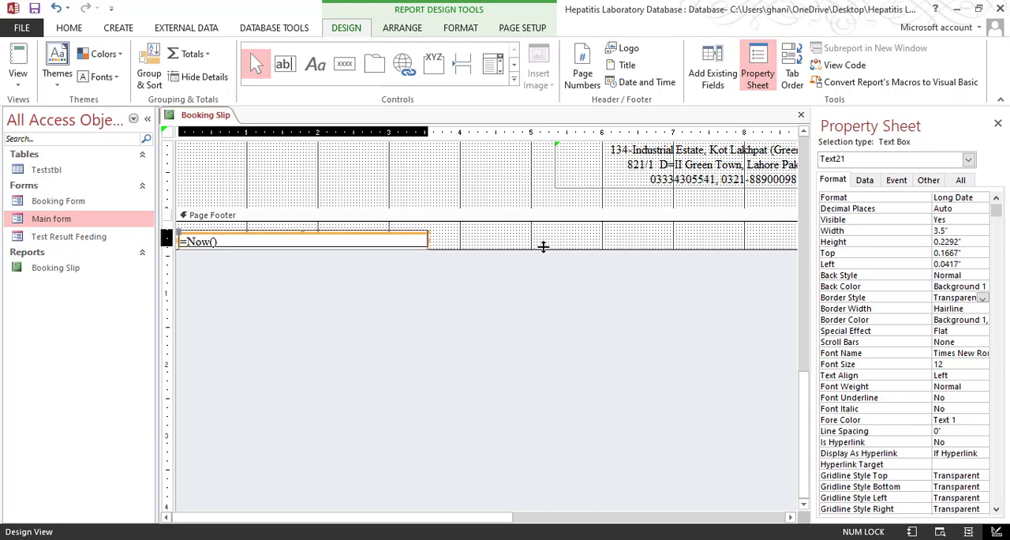
key("Up")
Resize the footer date text box to about 2.79" wide and 0.29" high
right_click(379, 232)
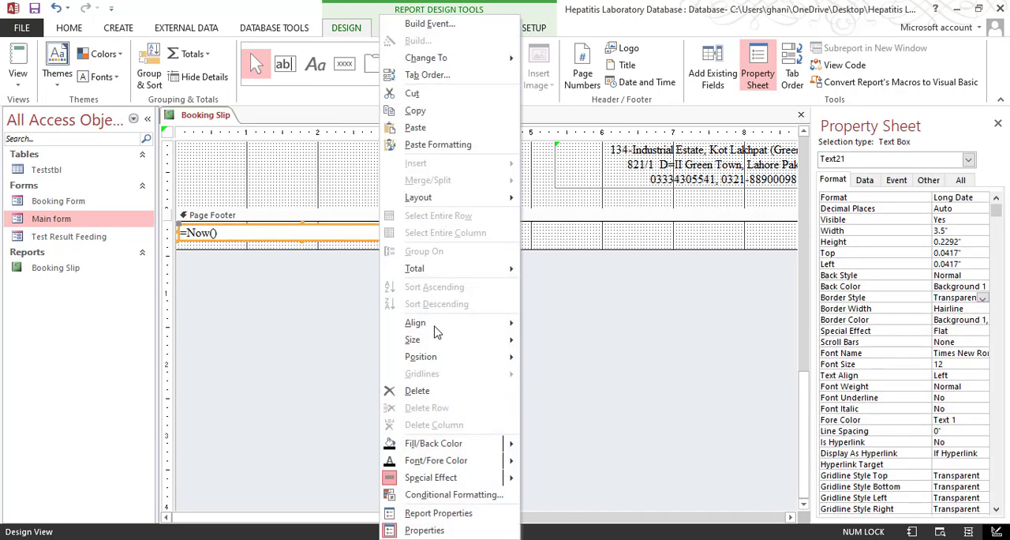
mouse_move(482, 336)
left_click(564, 352)
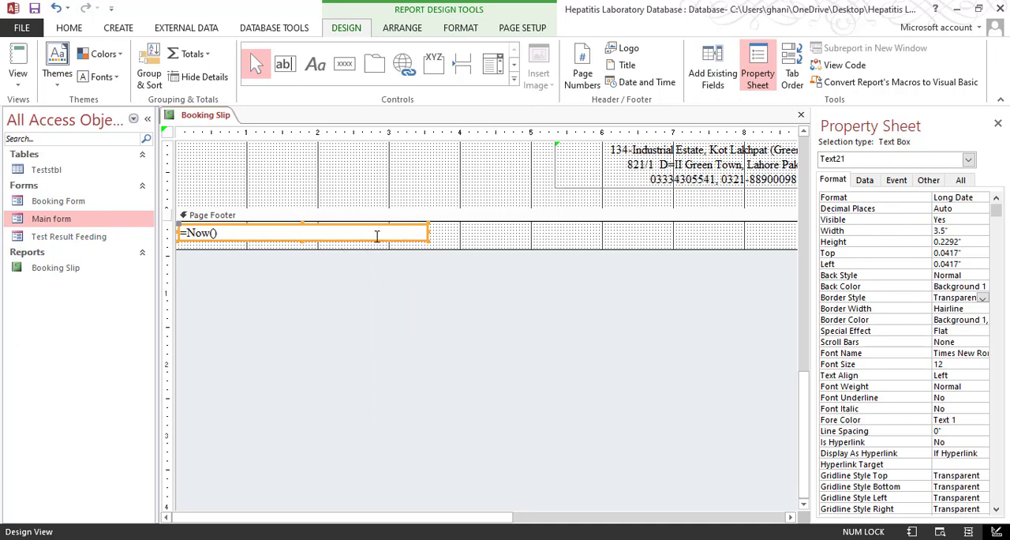
left_click_drag(428, 231, 379, 231)
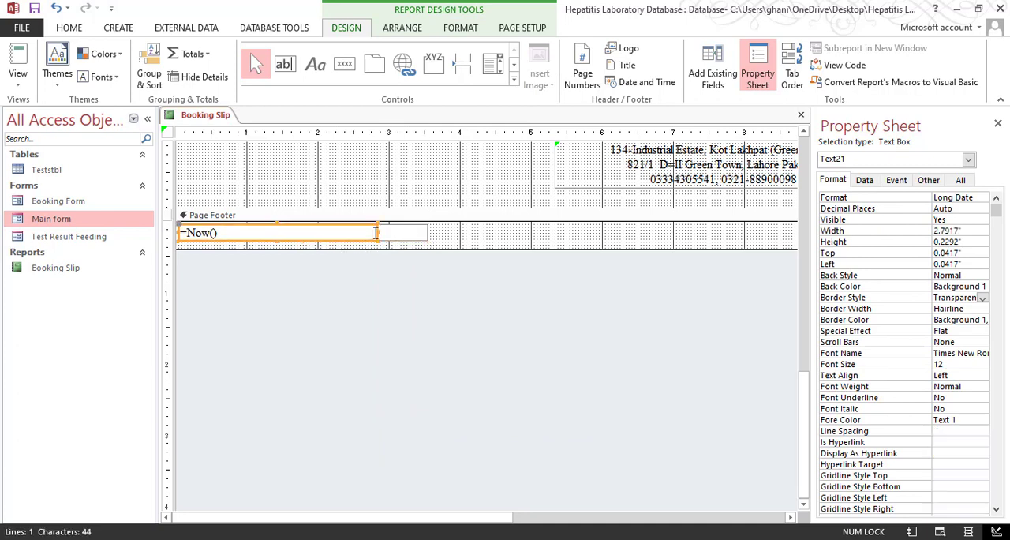
left_click(280, 238)
left_click_drag(280, 238, 282, 244)
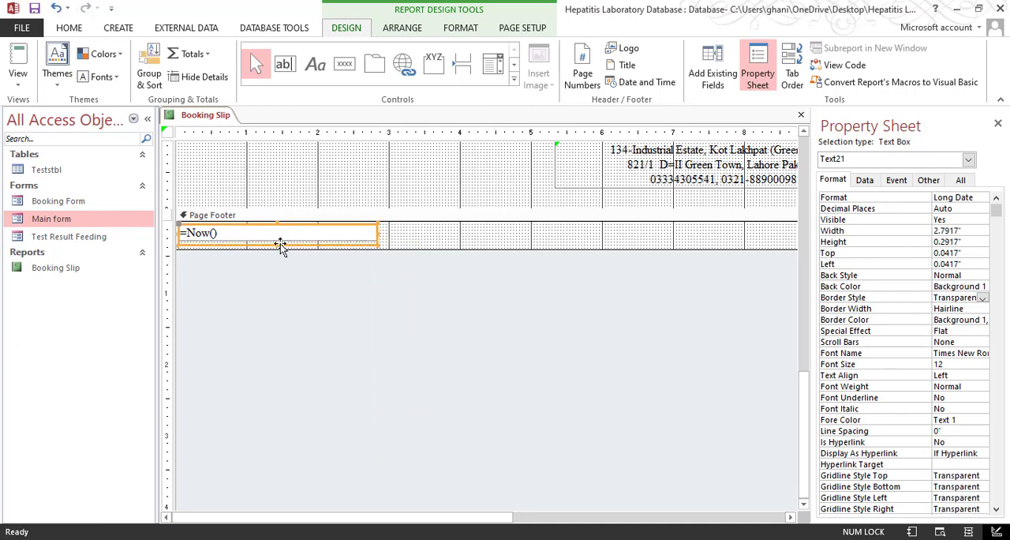
Center the text of the footer date box and check its placement in the print preview
left_click(69, 28)
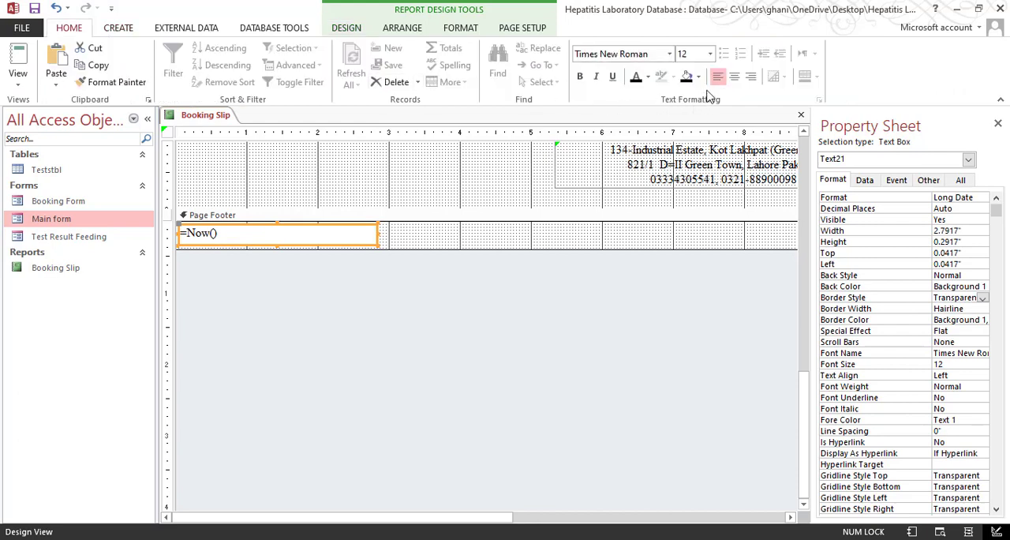
left_click(734, 76)
left_click(17, 77)
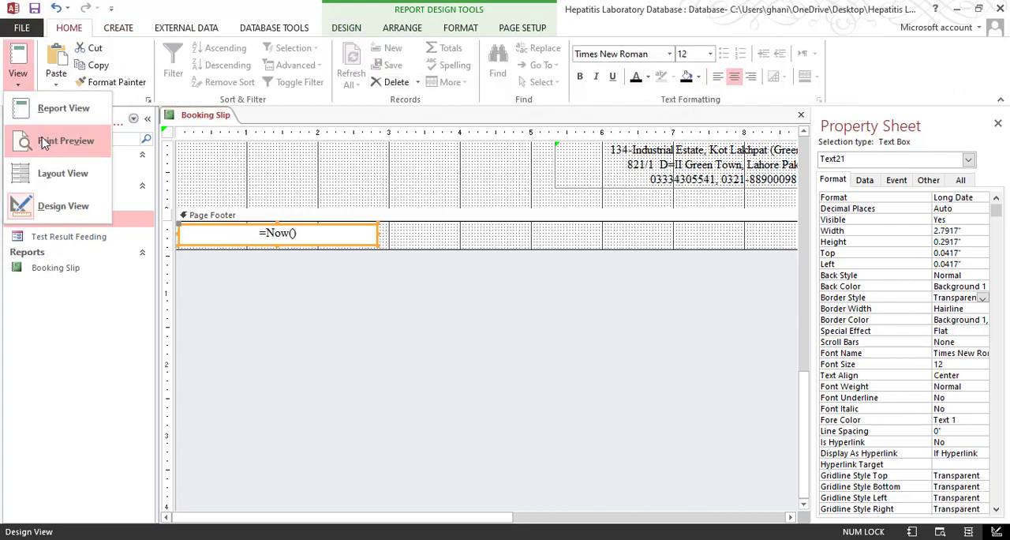
left_click(66, 141)
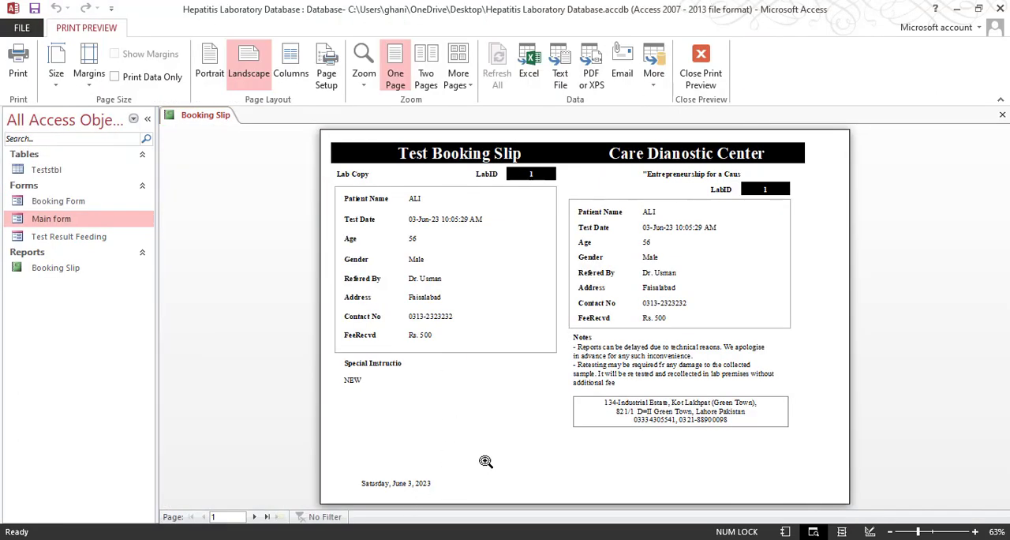
left_click(701, 63)
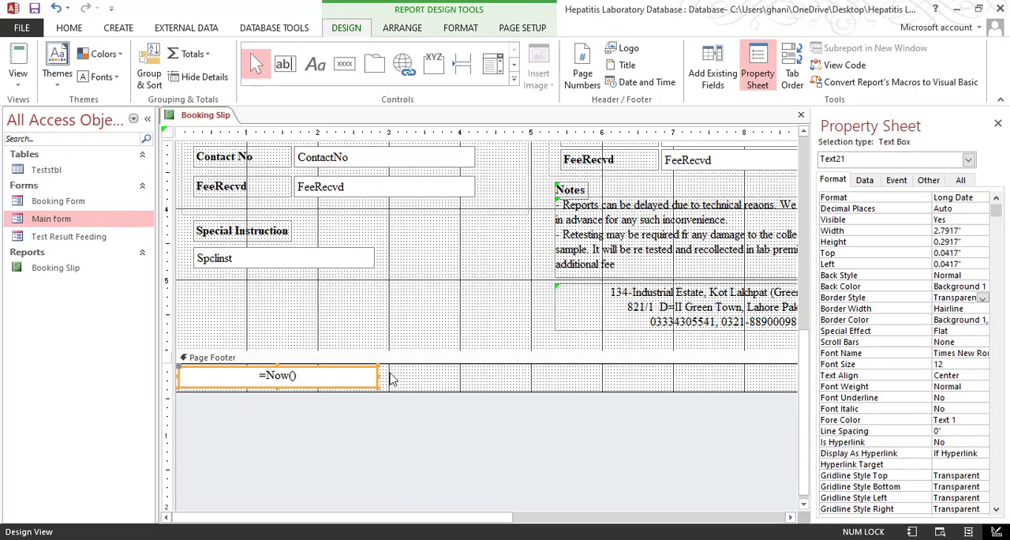
Duplicate the =Now() date box, place the copy beneath the address label, and shorten the Page Footer to fit the date boxes
key("ctrl+v")
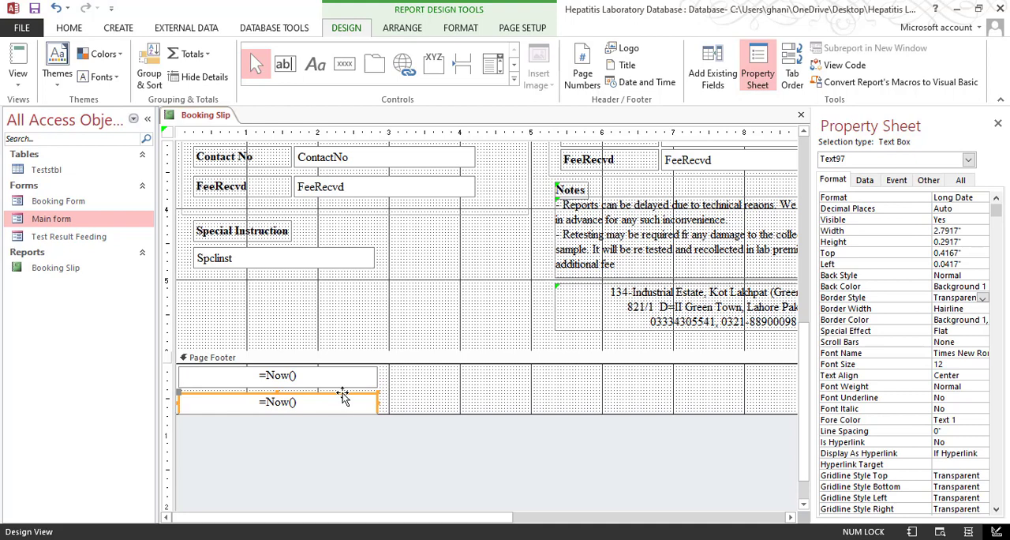
left_click_drag(602, 387, 783, 374)
left_click(997, 124)
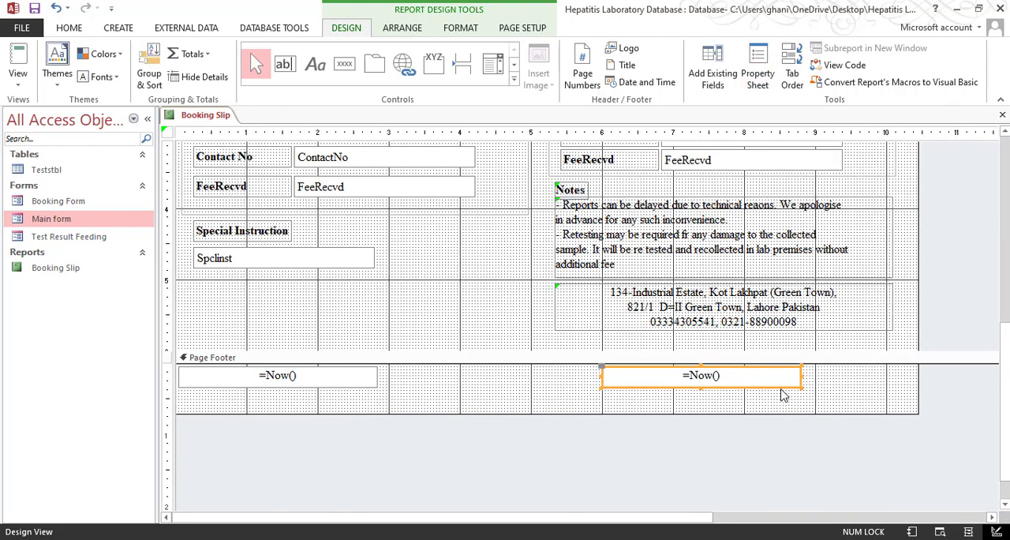
key("Right")
key("Right")
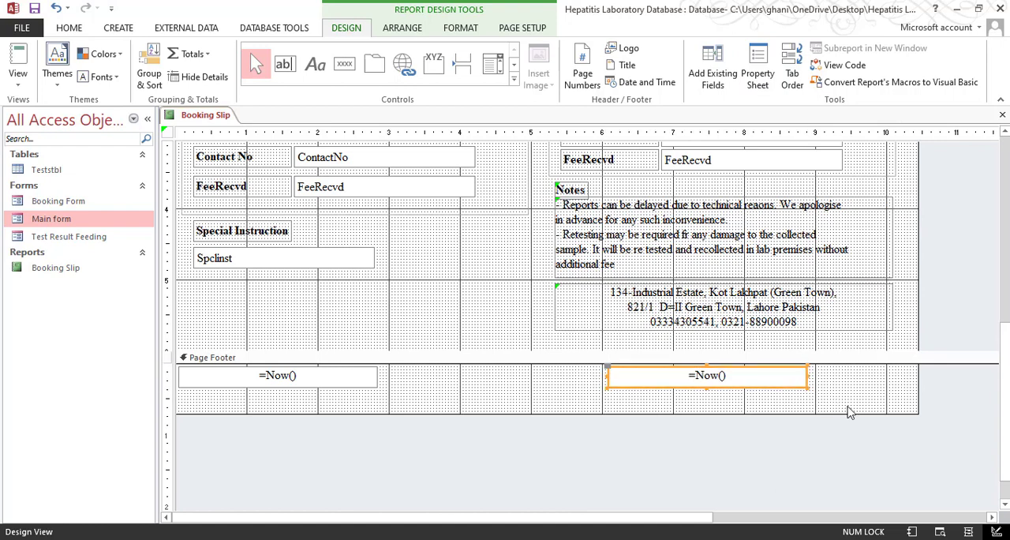
left_click_drag(777, 382, 776, 379)
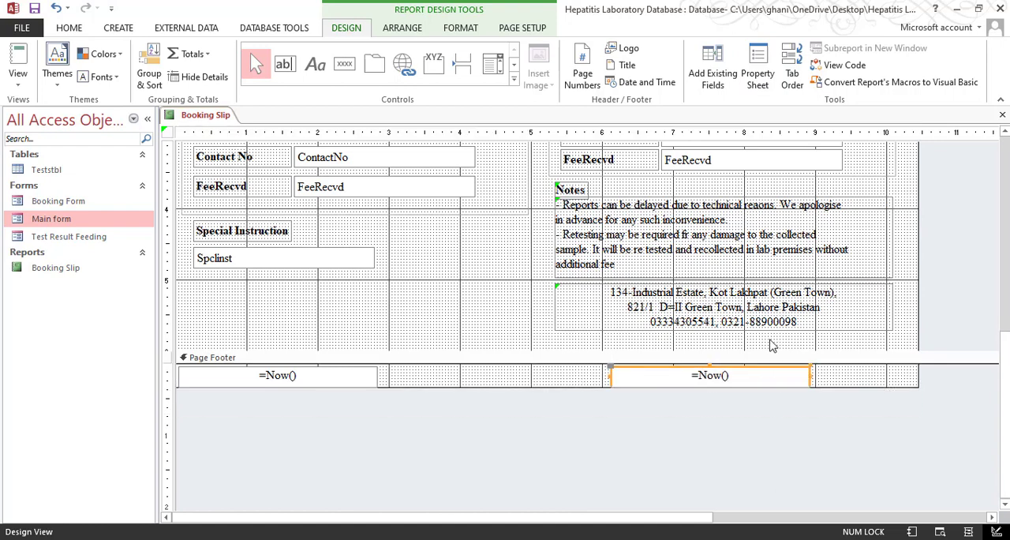
Preview the Booking Slip to check both footer dates and examine the tagline under Care Dianostic Center up close
left_click(17, 79)
left_click(48, 134)
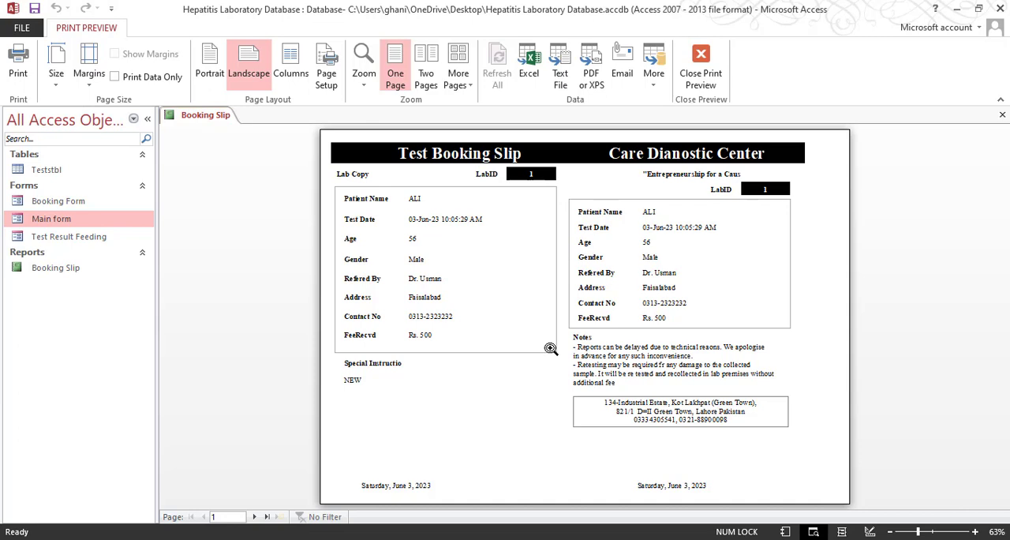
left_click(733, 183)
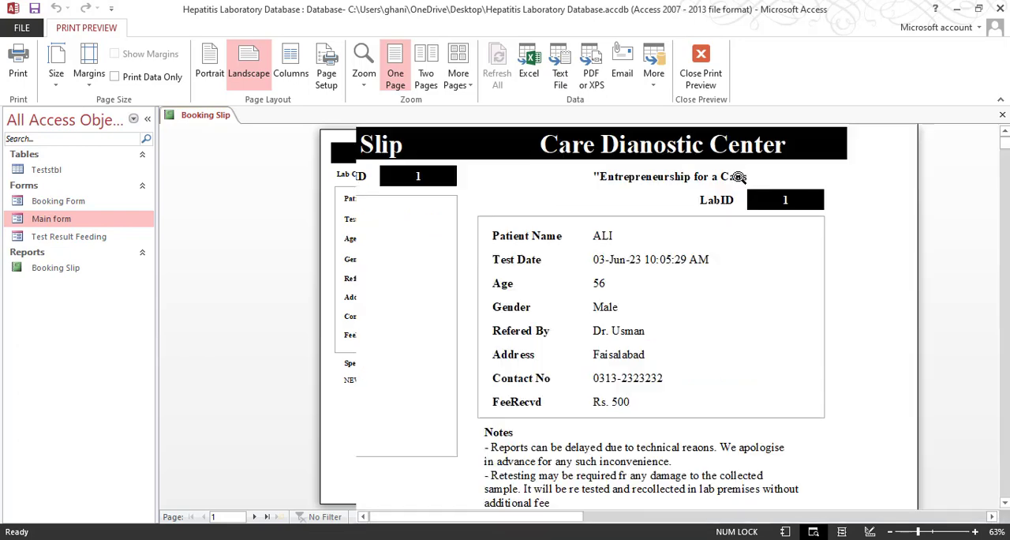
left_click(701, 65)
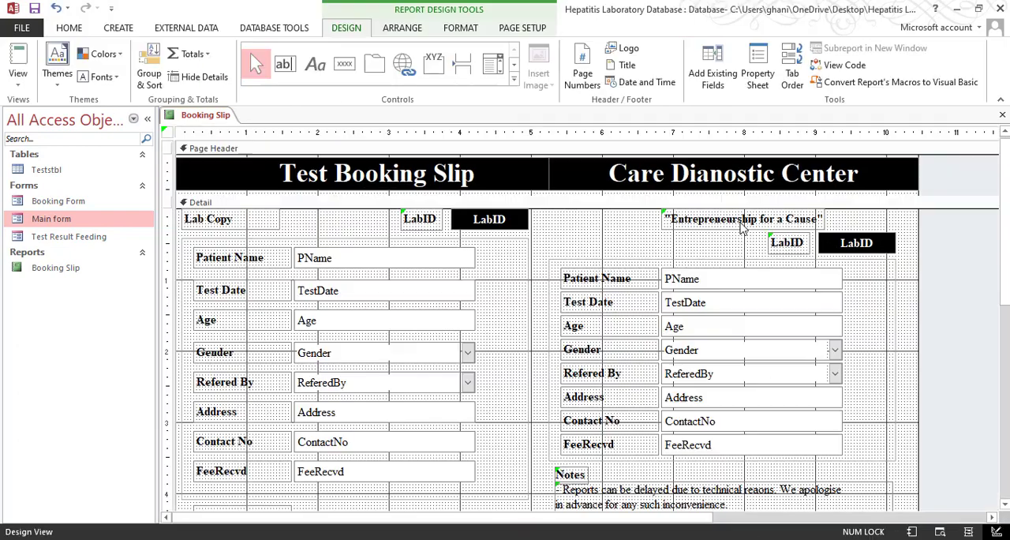
Size the "Entrepreneurship for a Cause" label to fit its full text and check it in the print preview
left_click(789, 223)
right_click(780, 222)
mouse_move(828, 357)
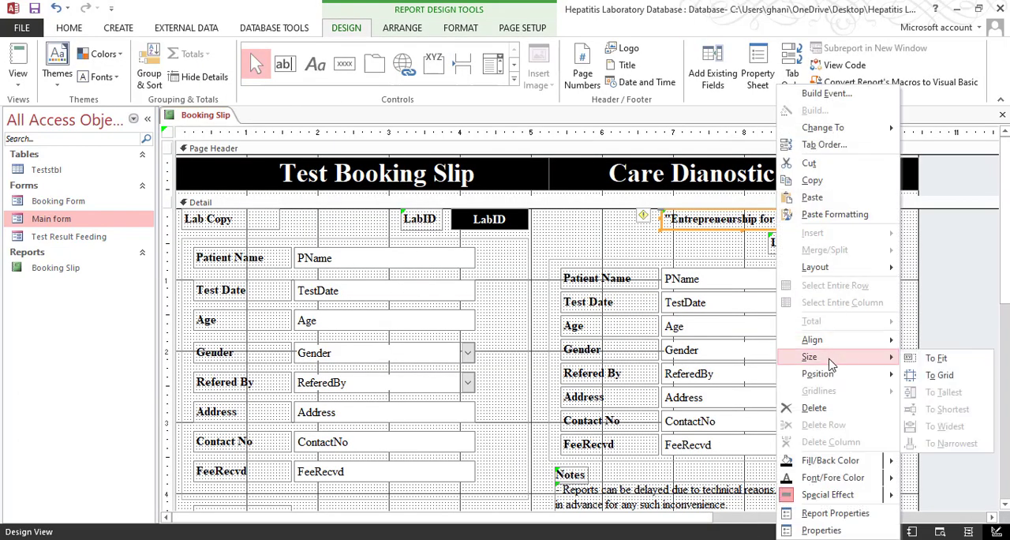
left_click(939, 359)
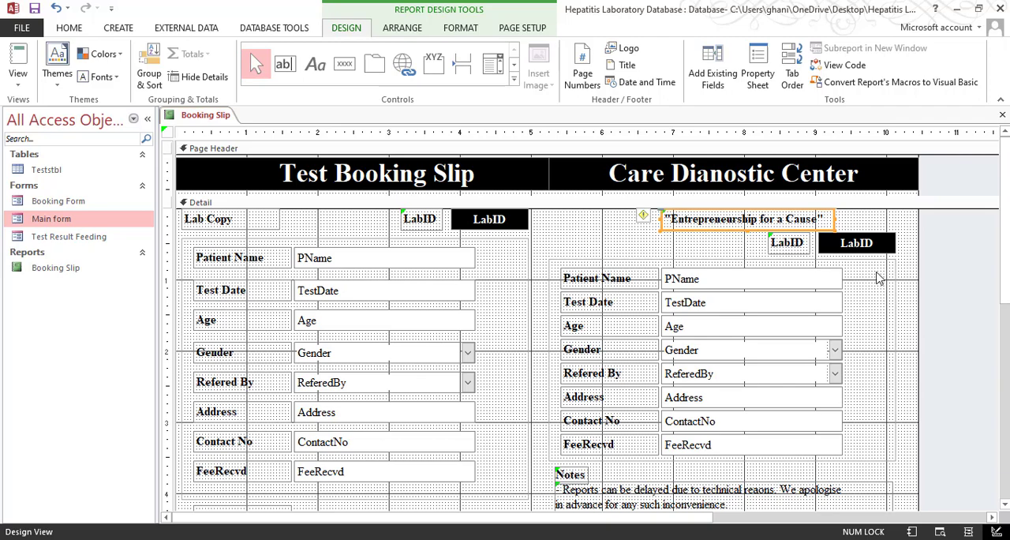
left_click(18, 79)
left_click(71, 133)
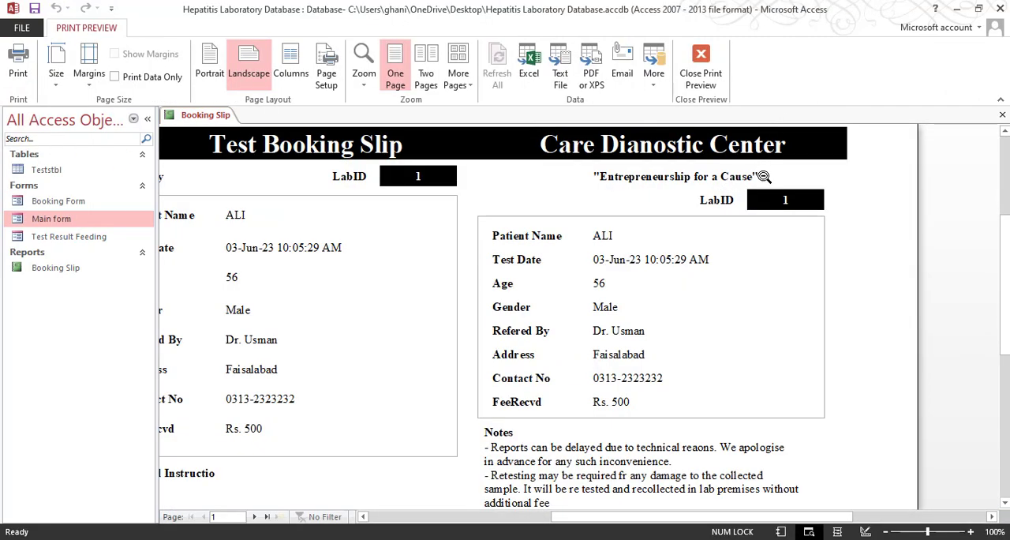
left_click(766, 174)
Nudge the "Entrepreneurship for a Cause" label slightly to the left in the design
left_click(701, 67)
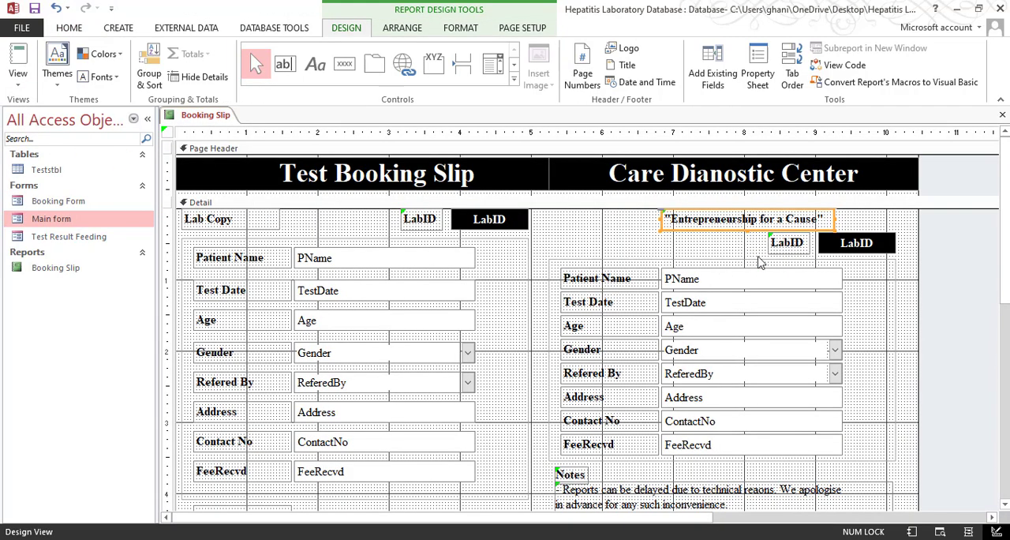
key("Left")
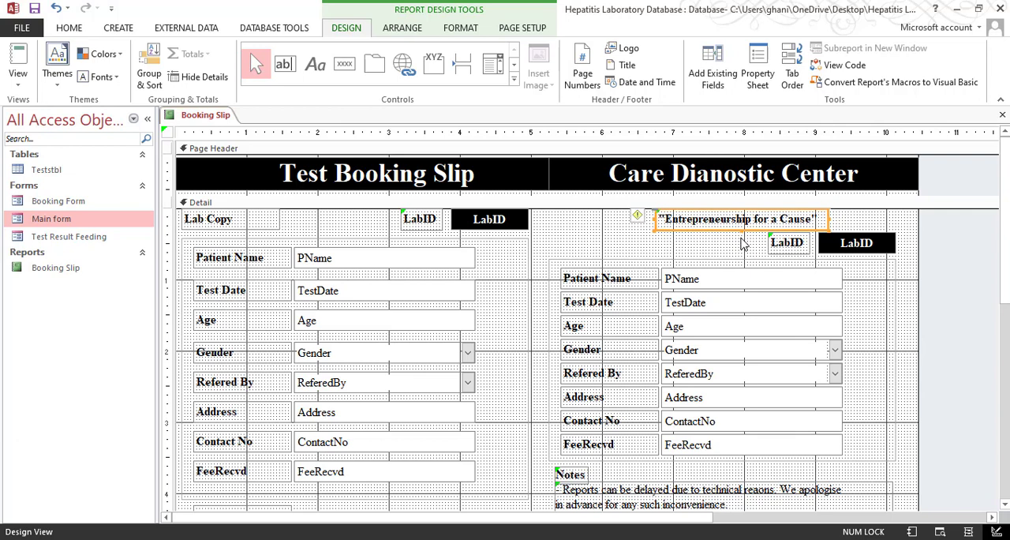